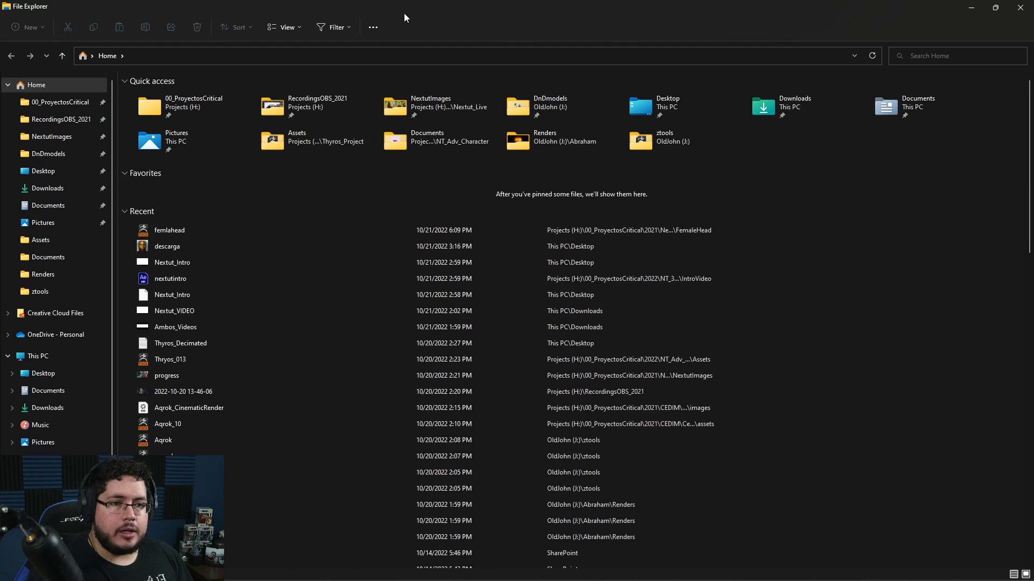
Step: Open the golden mask reference image and zoom in to study the eye and nose details
drag(404, 11, 1033, 323)
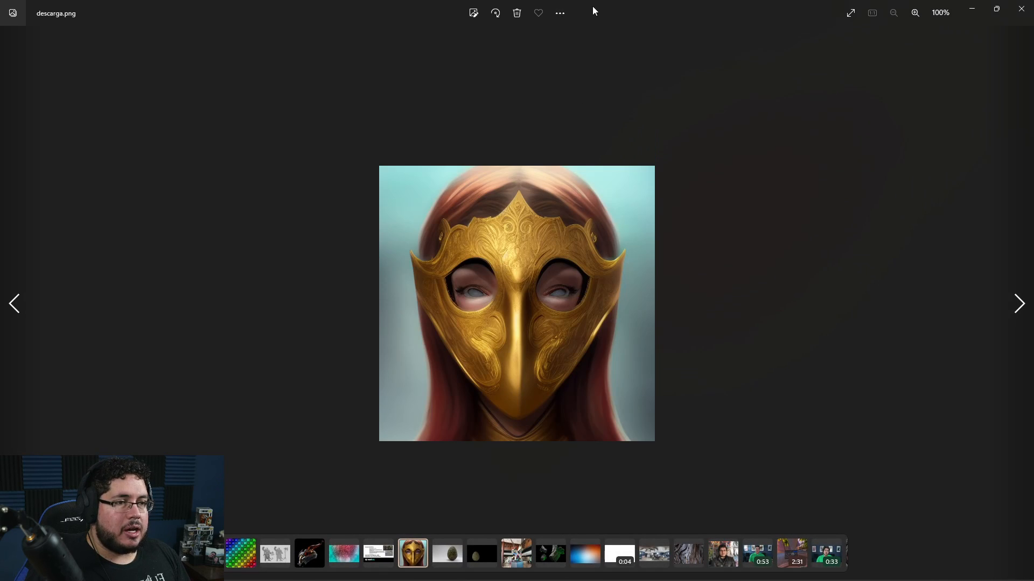
drag(592, 6, 317, 43)
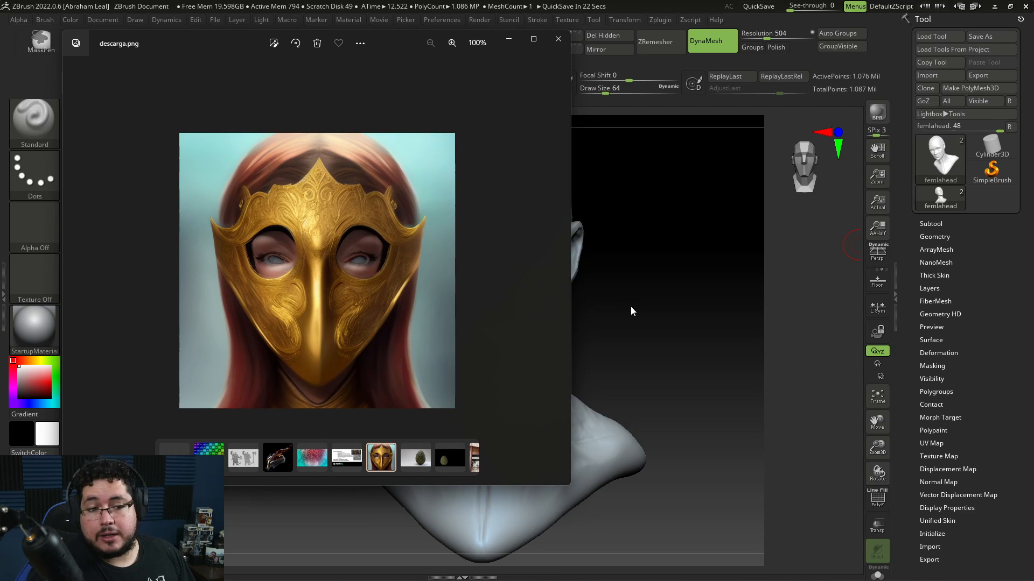
scroll(361, 287, up, 8)
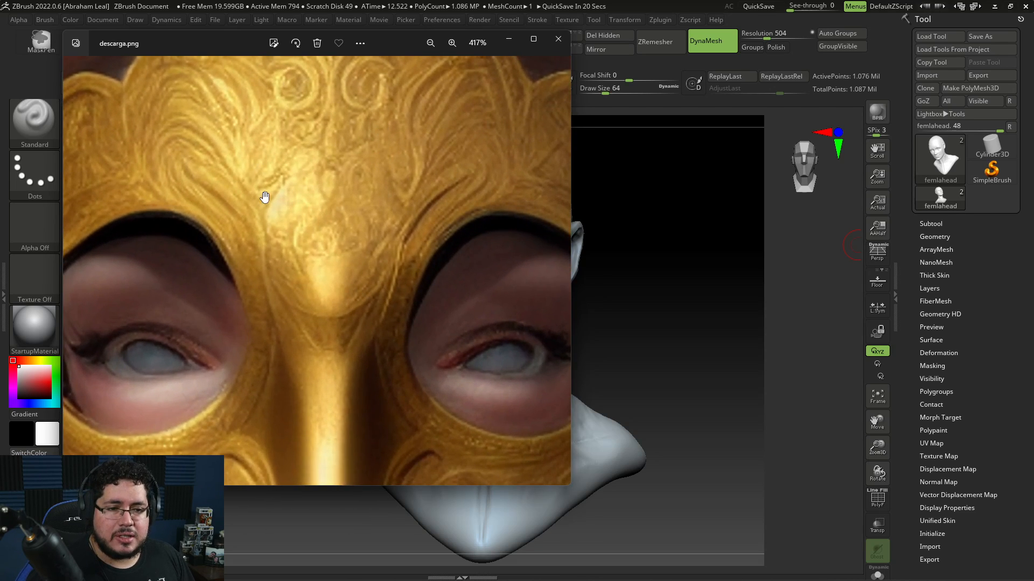
drag(266, 196, 467, 210)
scroll(450, 242, down, 2)
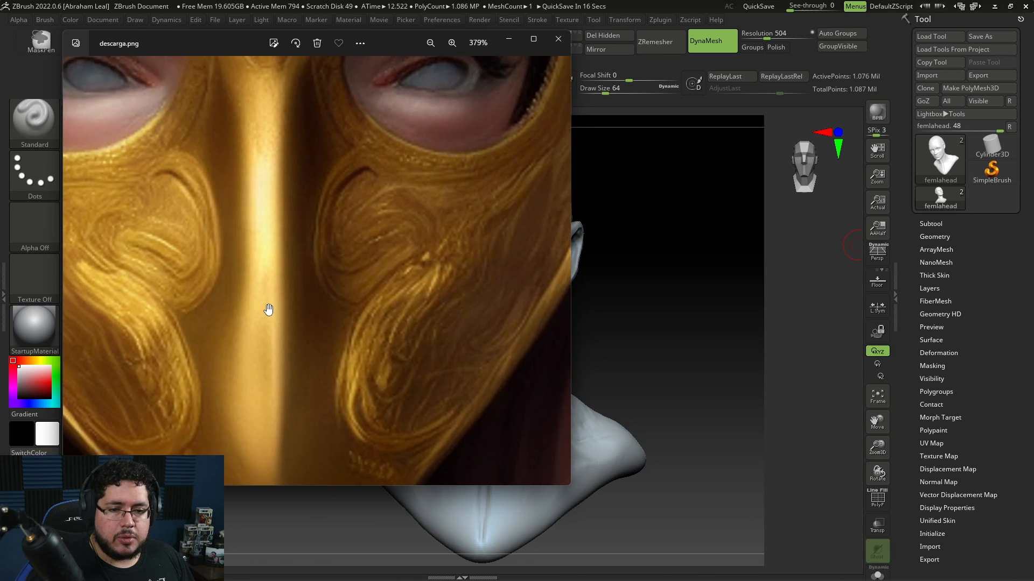
scroll(270, 306, down, 3)
scroll(398, 285, down, 1)
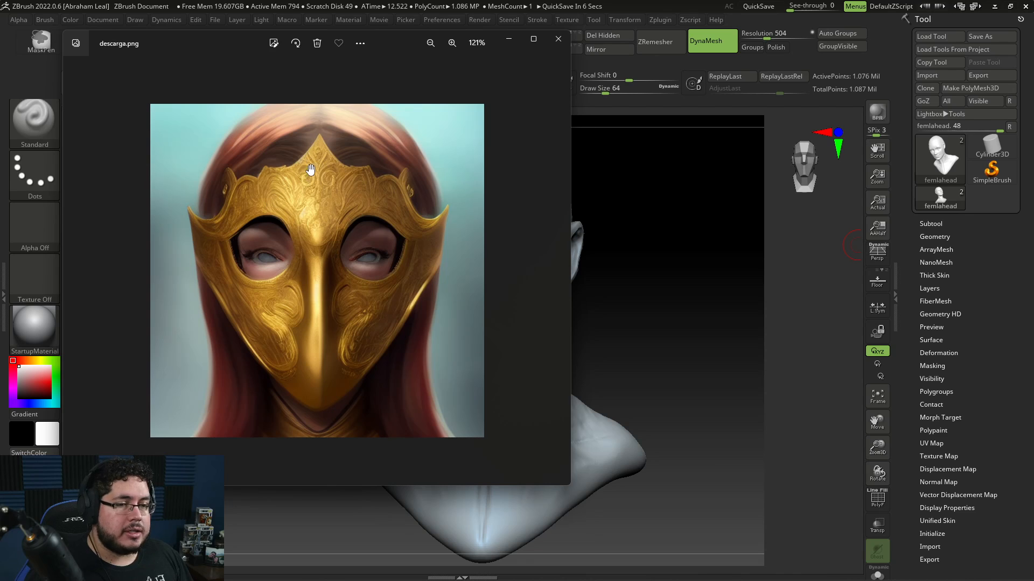
scroll(235, 263, up, 3)
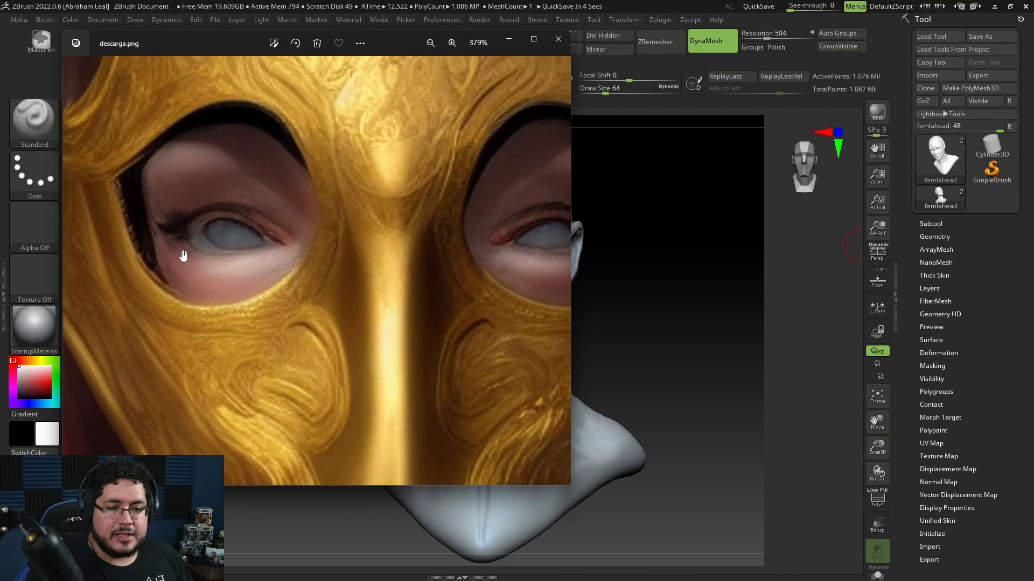
scroll(185, 259, down, 4)
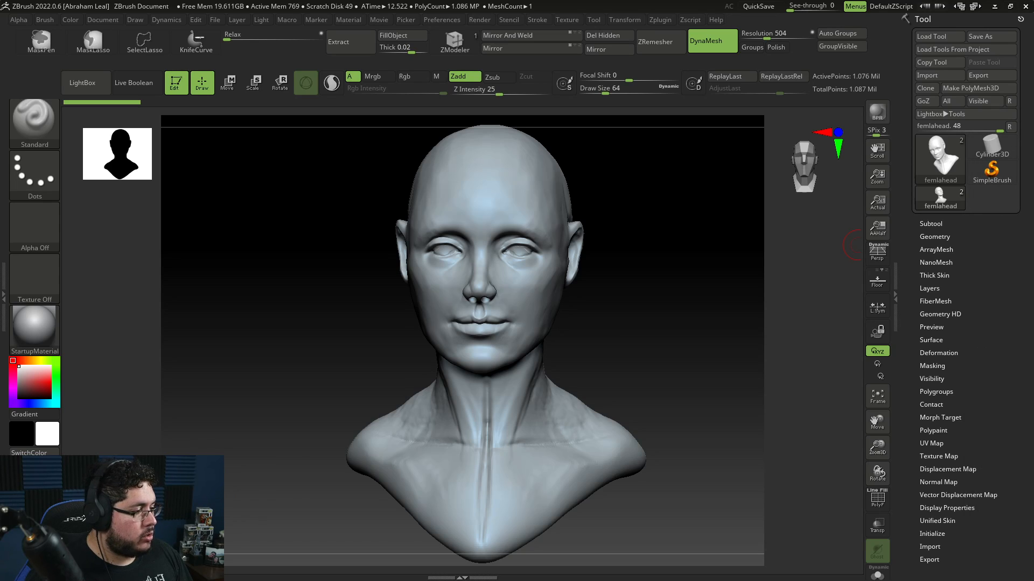
Step: Orbit the head sculpt to examine it from the profile, three-quarter and front views
drag(669, 311, 759, 307)
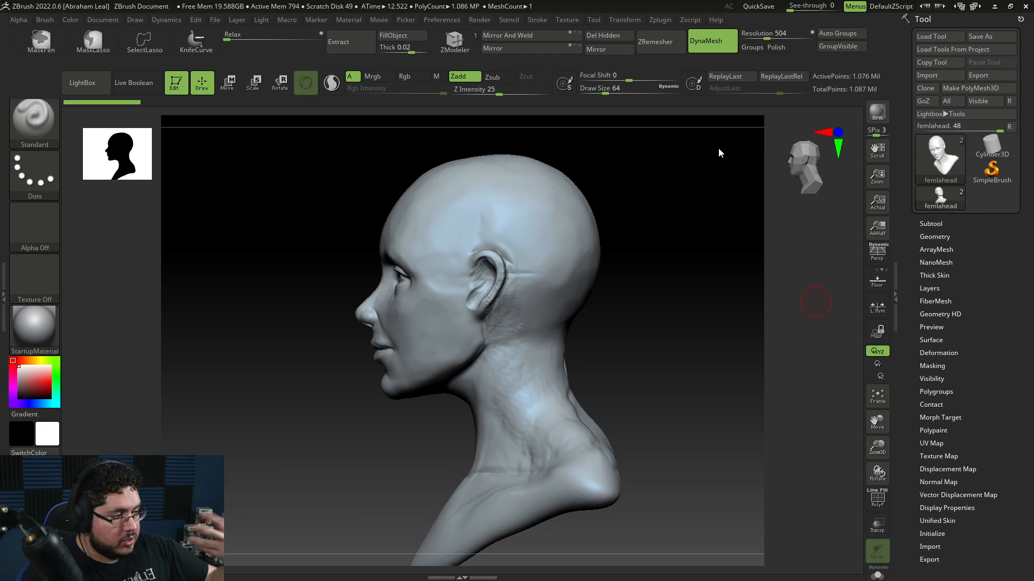
drag(694, 251, 648, 243)
alt+drag(649, 243, 680, 225)
drag(309, 326, 262, 384)
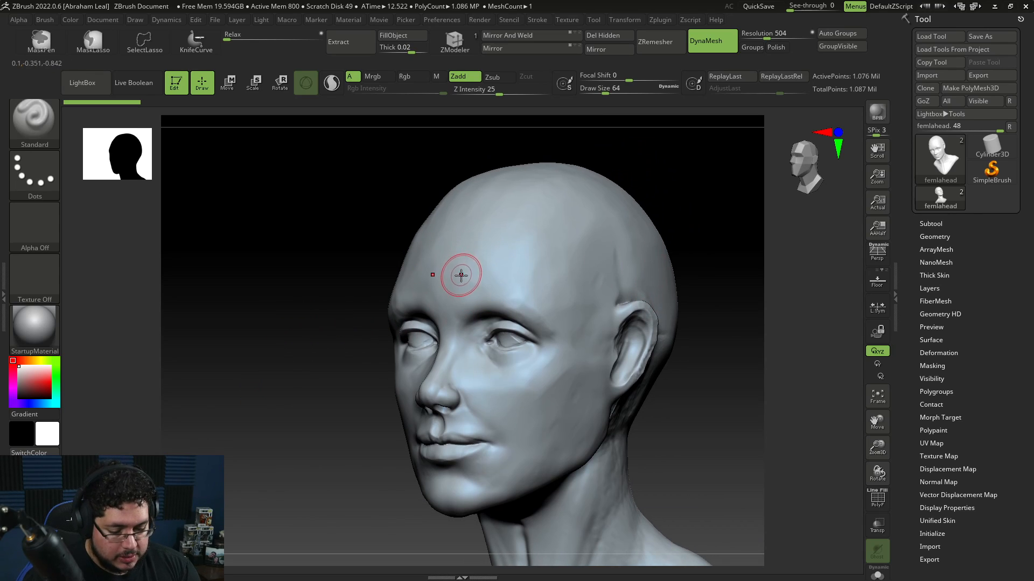
shift+drag(323, 349, 356, 345)
key(space)
drag(442, 240, 438, 241)
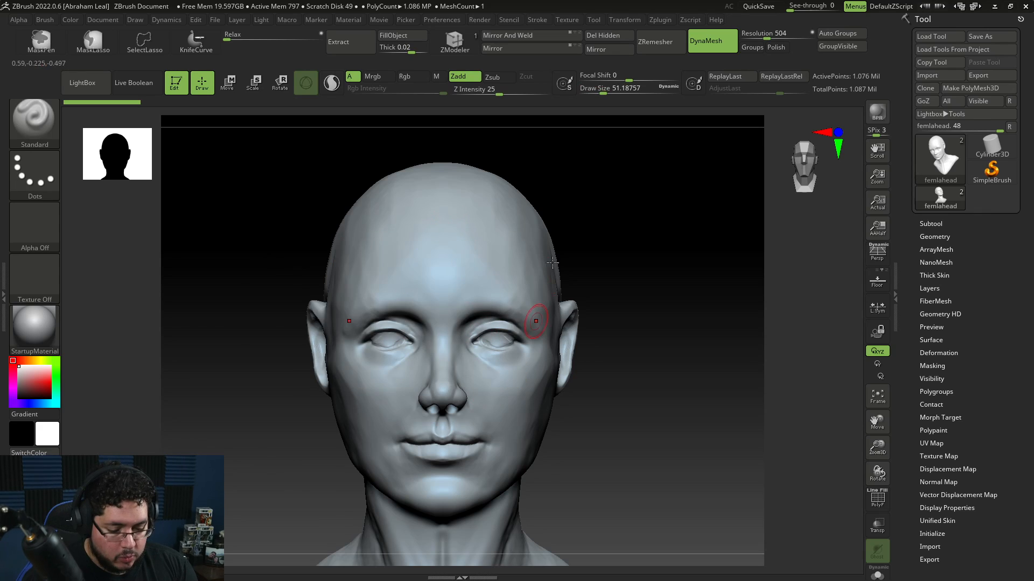
Step: Switch to the Move brush and enlarge its draw size to about 344
key(b)
key(m)
key(v)
key(space)
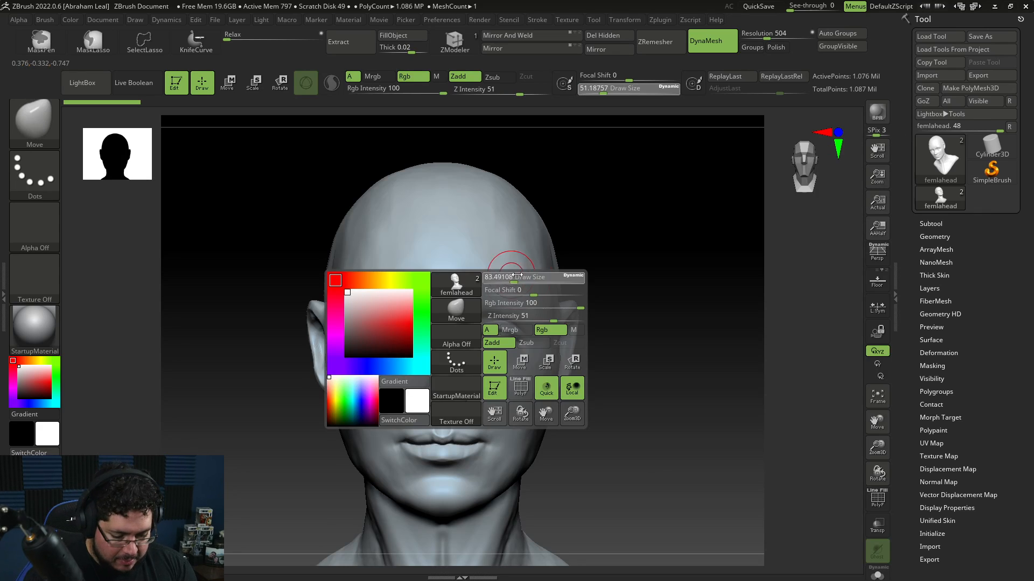
drag(508, 278, 530, 278)
drag(497, 330, 496, 341)
drag(505, 304, 483, 300)
mouse_move(657, 347)
mouse_down()
mouse_move(579, 341)
mouse_move(543, 352)
mouse_up()
key(space)
Step: Reshape the lower face, cheeks and jaw with broad Move brush strokes
shift+drag(378, 419, 463, 413)
drag(522, 402, 520, 405)
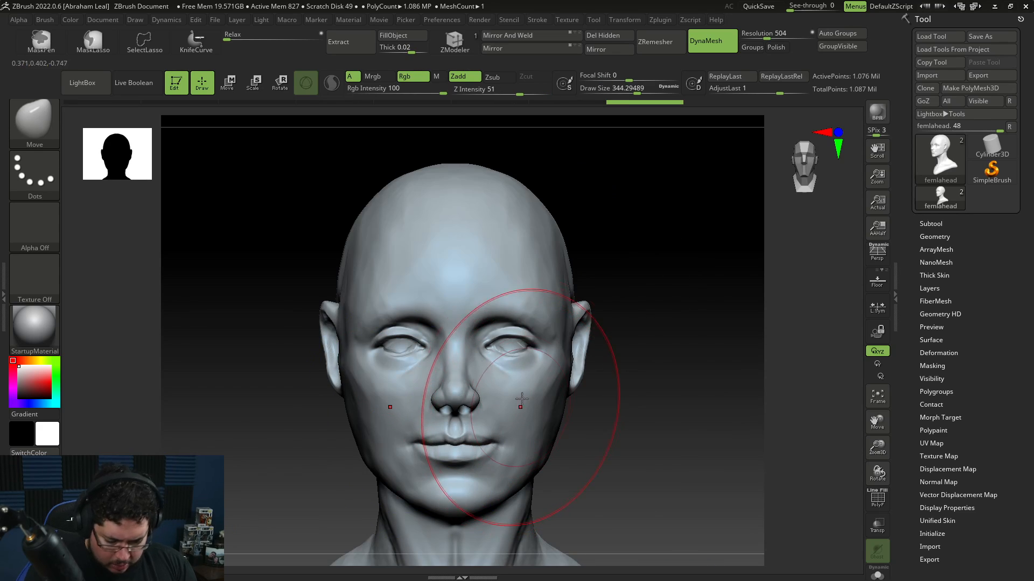
drag(608, 456, 541, 460)
mouse_move(646, 435)
shift+mouse_down()
mouse_move(603, 457)
mouse_move(638, 403)
mouse_move(626, 385)
shift+mouse_up()
key(space)
key(space)
drag(642, 423, 587, 430)
drag(520, 457, 526, 453)
drag(635, 433, 588, 426)
key(space)
drag(595, 406, 605, 406)
drag(480, 456, 474, 465)
drag(459, 509, 692, 471)
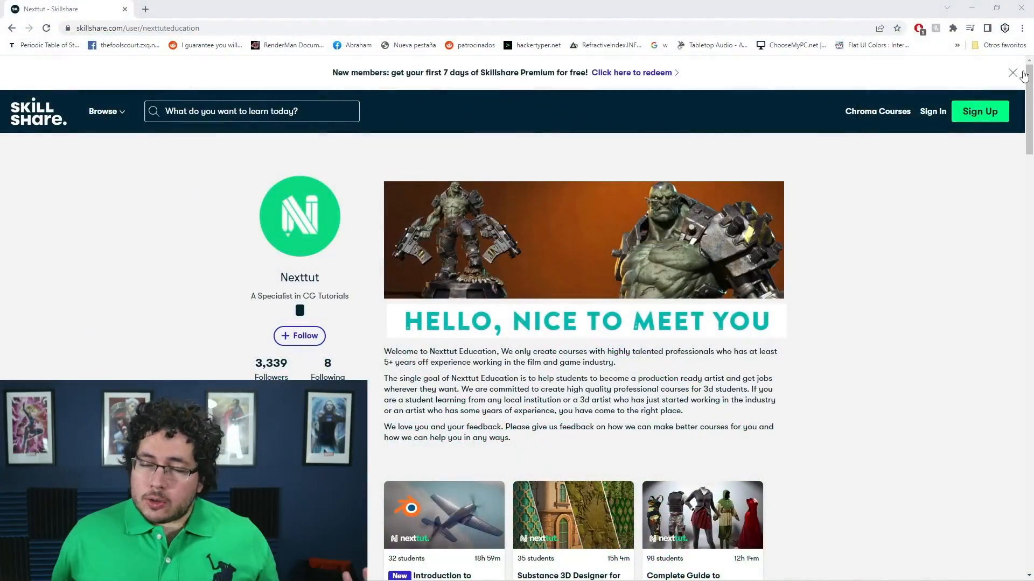
Step: Scroll through the Nexttut course catalogue on the Skillshare profile page
scroll(1028, 79, down, 3)
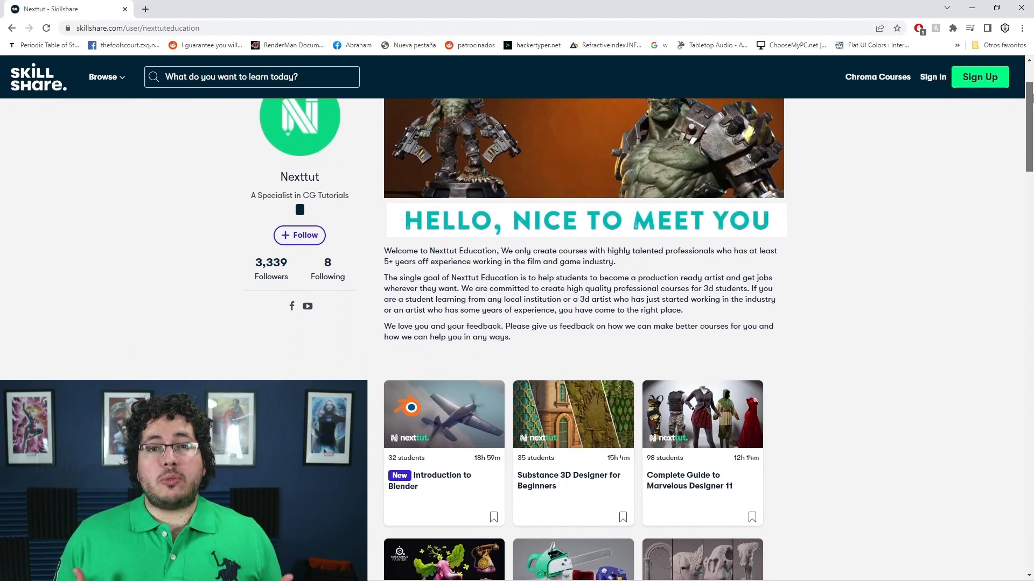
scroll(1028, 134, down, 3)
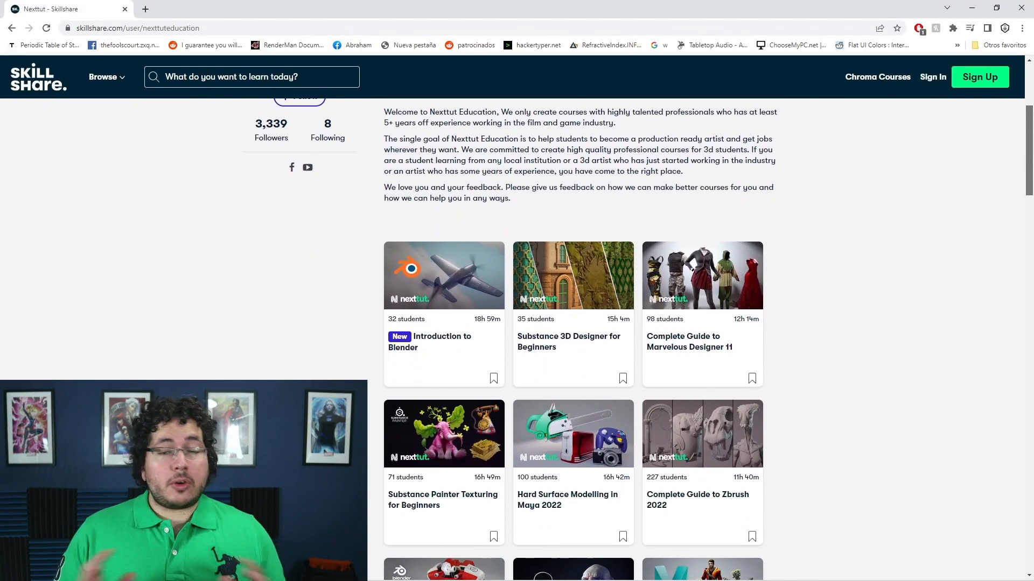
scroll(1029, 157, down, 1)
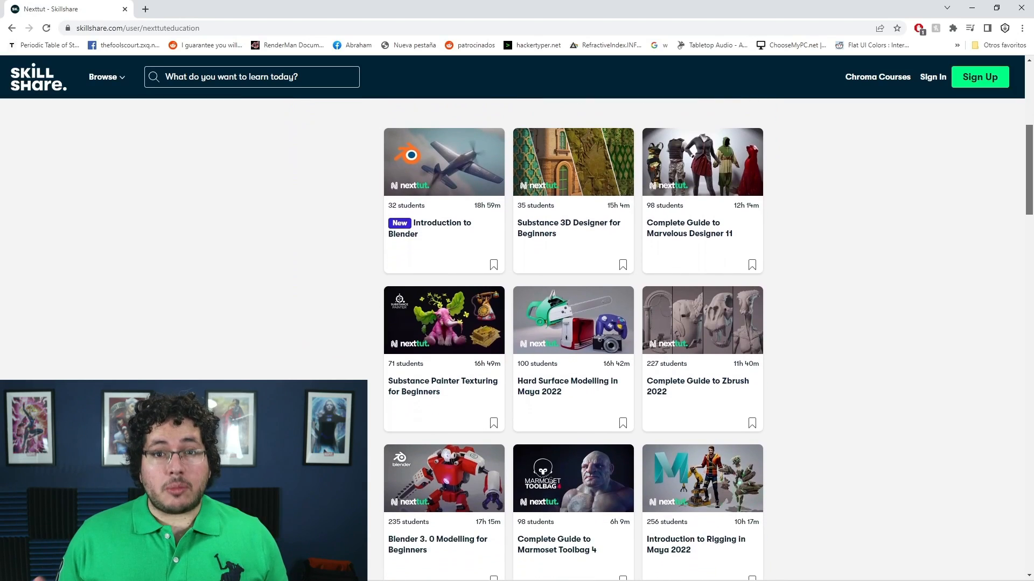
scroll(1028, 161, down, 2)
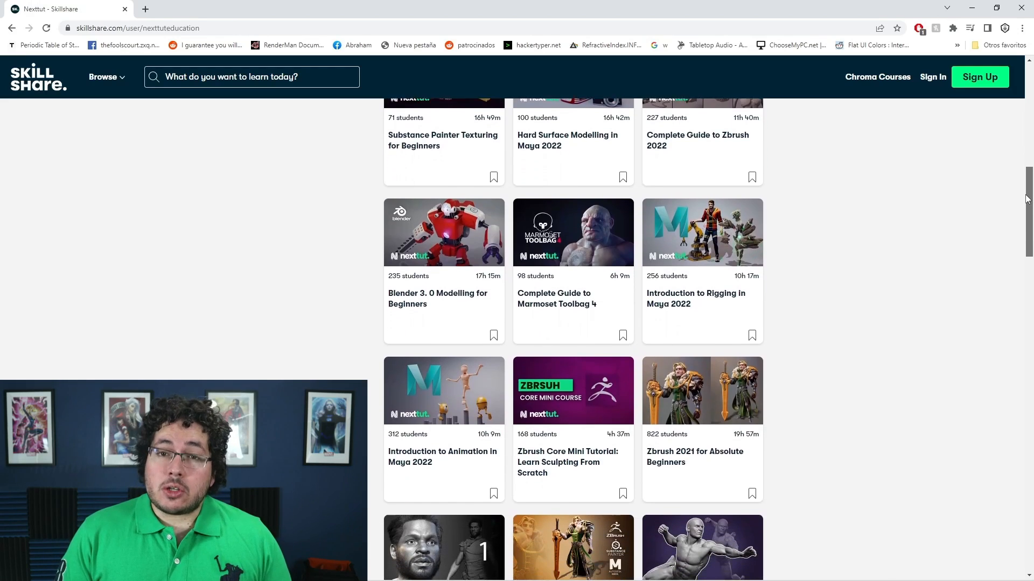
drag(1027, 199, 1004, 310)
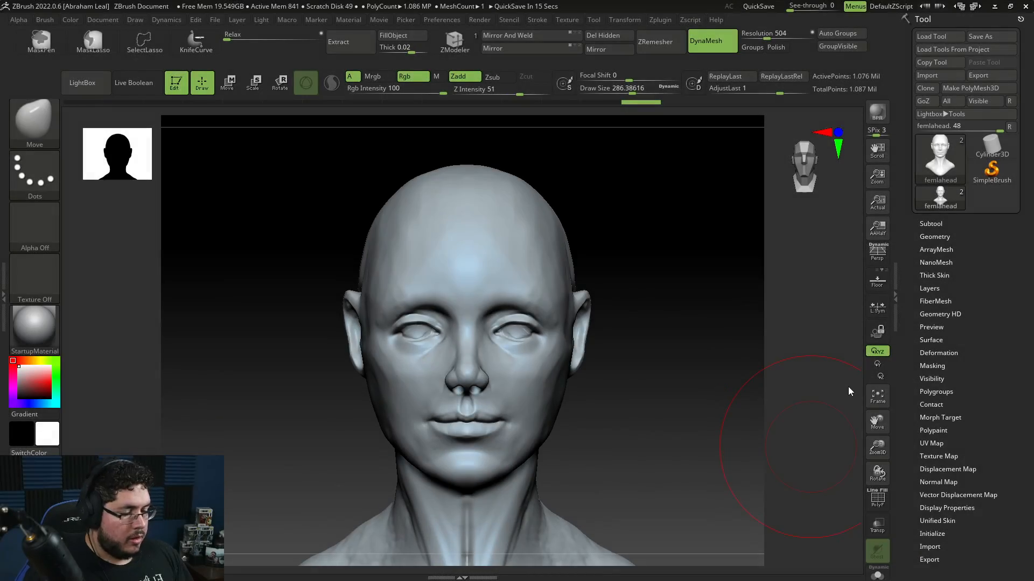
Step: Reduce the draw size to about 25, then mask the face and lower head with MaskLasso, leaving the scalp free
mouse_move(648, 422)
mouse_down()
mouse_move(690, 429)
mouse_move(686, 437)
mouse_up()
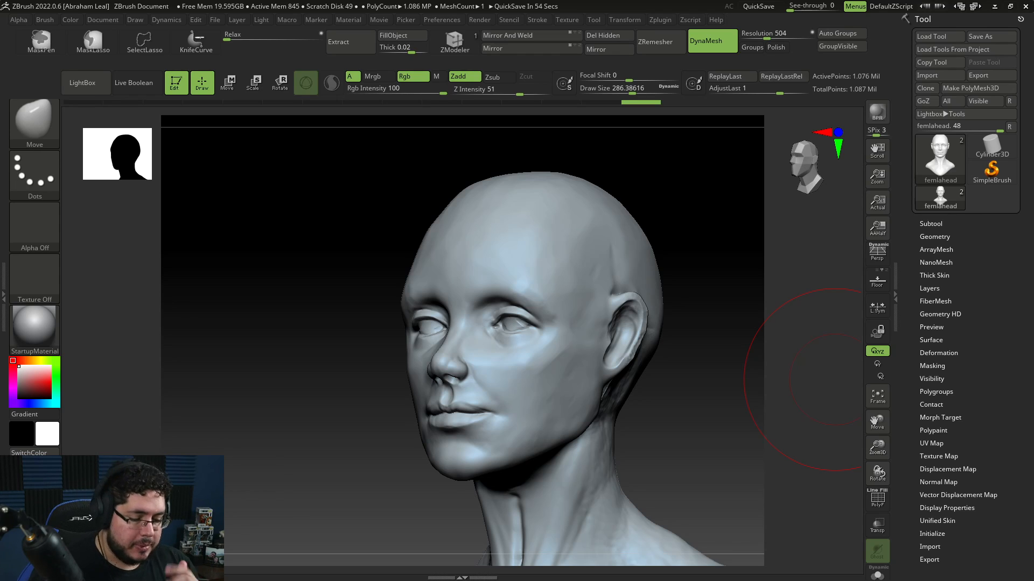
mouse_move(697, 463)
shift+mouse_down()
mouse_move(698, 425)
mouse_move(699, 469)
shift+mouse_up()
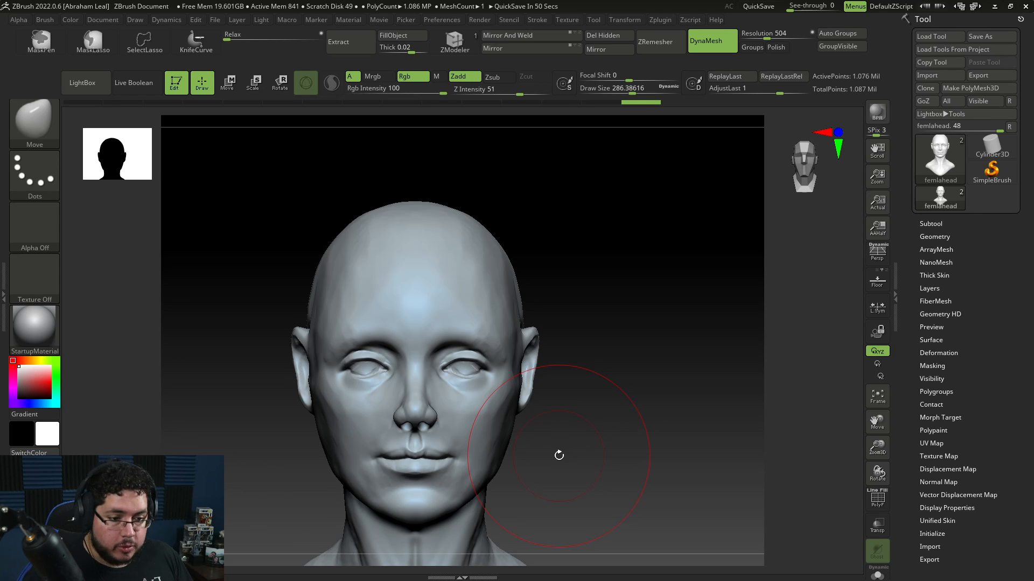
mouse_move(607, 453)
mouse_down()
mouse_move(652, 465)
mouse_move(662, 448)
mouse_move(620, 442)
mouse_move(624, 434)
mouse_up()
key(s)
drag(618, 370, 593, 370)
key(s)
drag(515, 273, 501, 269)
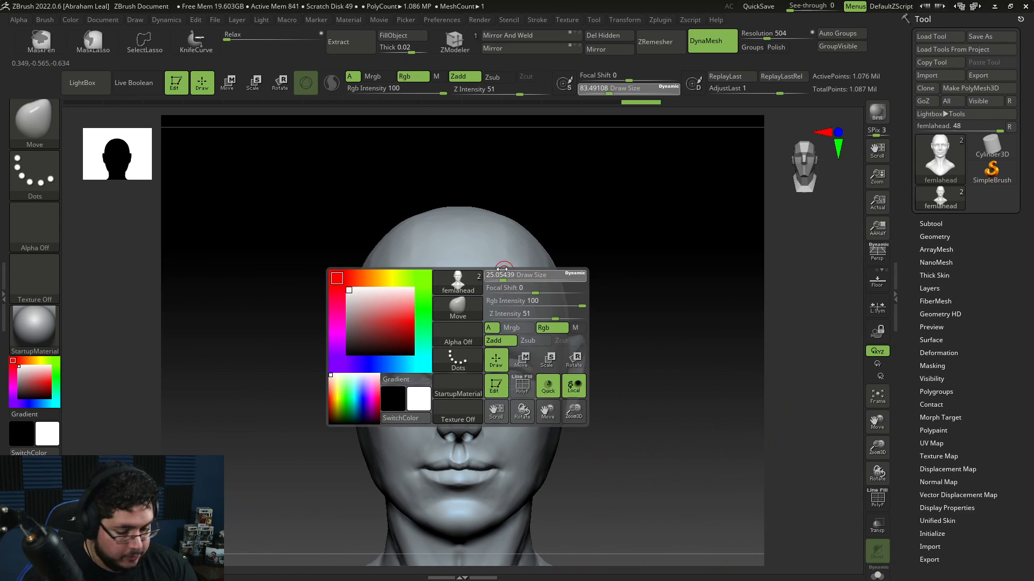
ctrl+drag(470, 350, 507, 323)
key(s)
key(space)
shift+drag(635, 286, 600, 257)
mouse_move(494, 202)
ctrl+mouse_down()
mouse_move(454, 238)
mouse_move(464, 544)
ctrl+mouse_up()
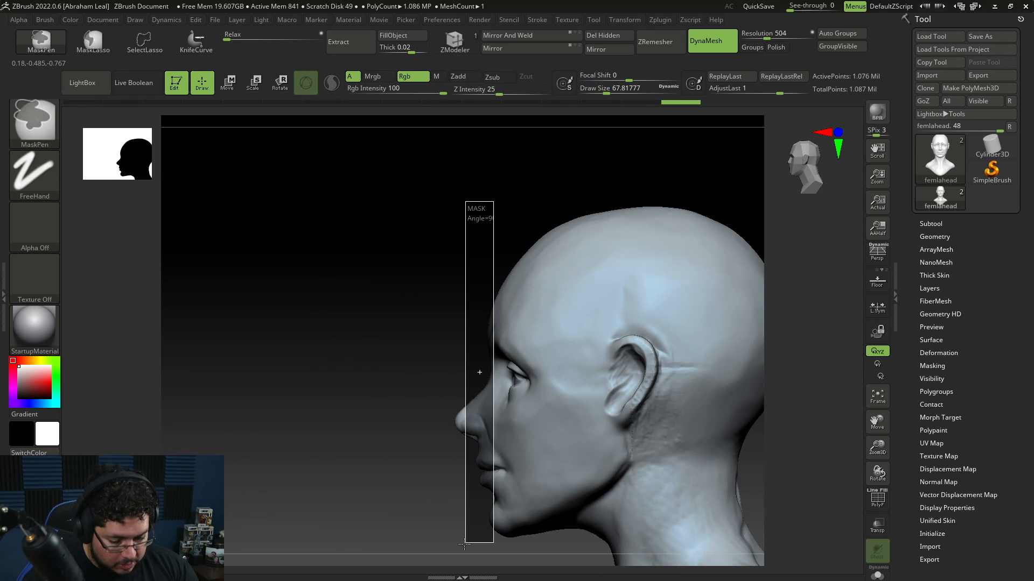
click(110, 46)
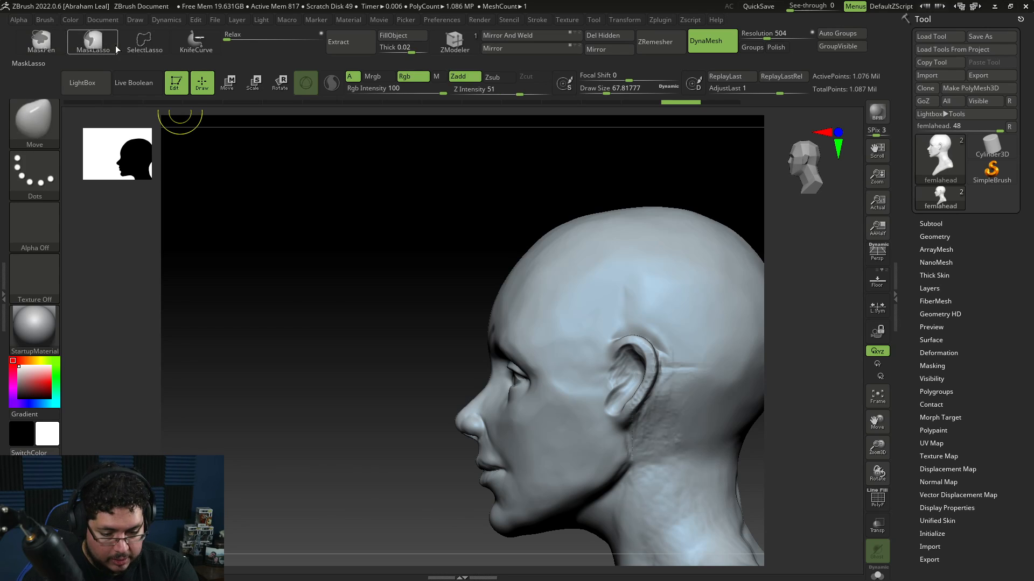
mouse_move(469, 272)
ctrl+mouse_down()
mouse_move(406, 261)
mouse_move(438, 532)
mouse_move(533, 530)
mouse_move(535, 506)
mouse_move(565, 465)
mouse_move(670, 384)
mouse_move(677, 308)
ctrl+mouse_up()
mouse_move(479, 239)
ctrl+mouse_down()
mouse_move(429, 518)
mouse_move(487, 548)
mouse_move(527, 531)
mouse_move(647, 408)
mouse_move(445, 494)
mouse_move(509, 541)
mouse_move(573, 496)
ctrl+mouse_up()
mouse_move(634, 444)
ctrl+mouse_down()
mouse_move(692, 371)
mouse_move(698, 268)
mouse_move(616, 323)
ctrl+mouse_up()
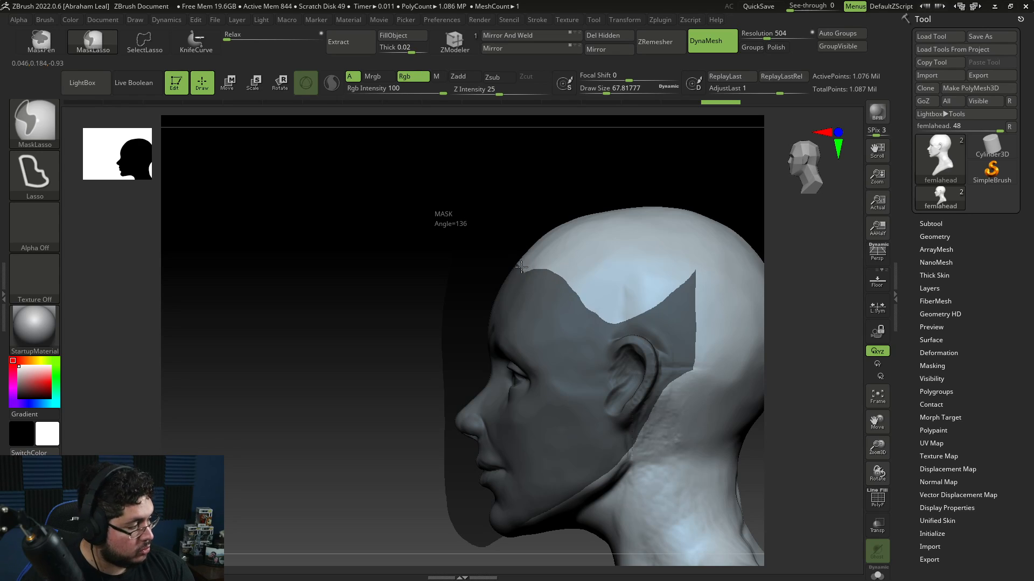
Step: Refine the hairline mask around the temple and side of the head from a three-quarter view
ctrl+drag(535, 225, 544, 216)
mouse_move(425, 439)
mouse_down()
mouse_move(538, 426)
mouse_move(565, 409)
mouse_up()
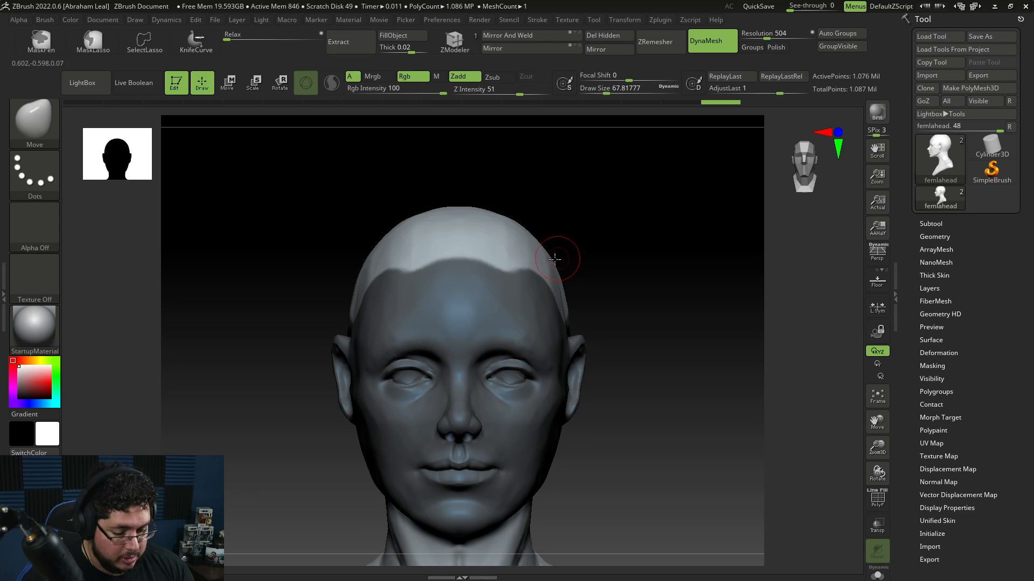
shift+drag(681, 340, 688, 271)
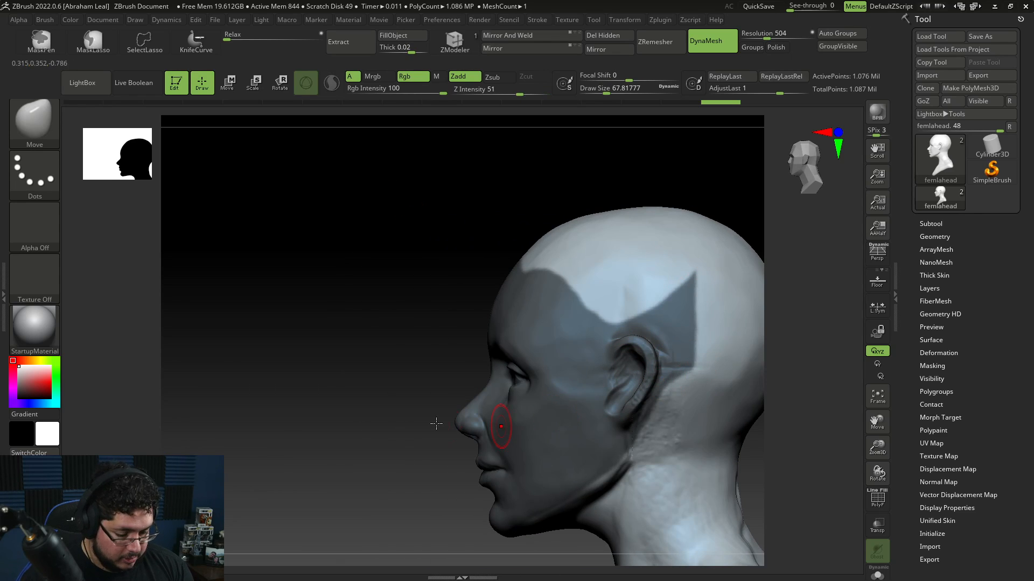
shift+drag(436, 424, 531, 399)
drag(661, 382, 606, 457)
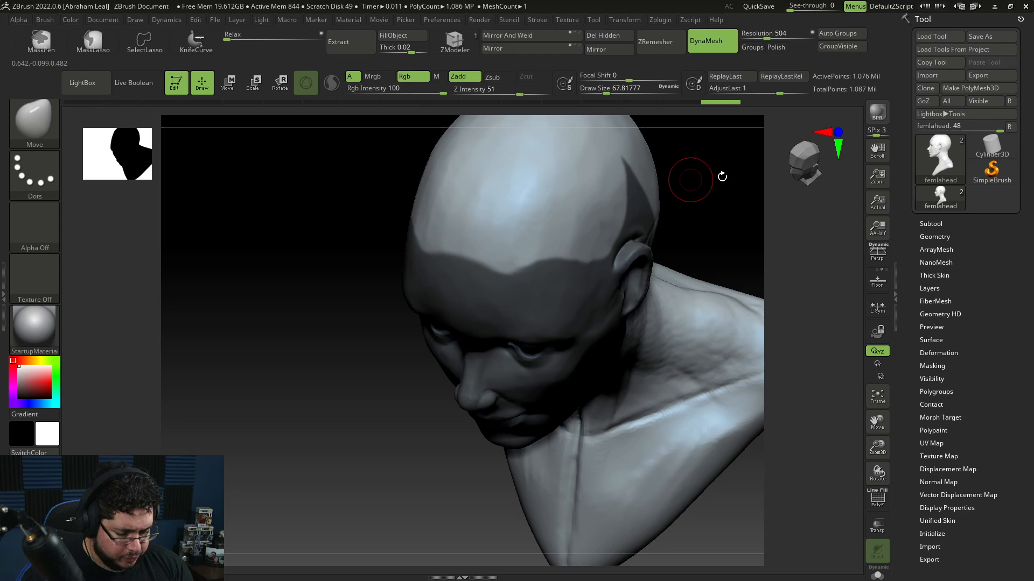
mouse_move(722, 177)
mouse_down()
mouse_move(734, 222)
mouse_move(680, 318)
mouse_move(781, 355)
mouse_move(784, 330)
mouse_move(766, 396)
mouse_move(774, 323)
mouse_up()
ctrl+shift+drag(760, 255, 630, 408)
mouse_move(733, 226)
ctrl+alt+mouse_down()
mouse_move(672, 289)
mouse_move(686, 227)
mouse_move(673, 429)
ctrl+alt+mouse_up()
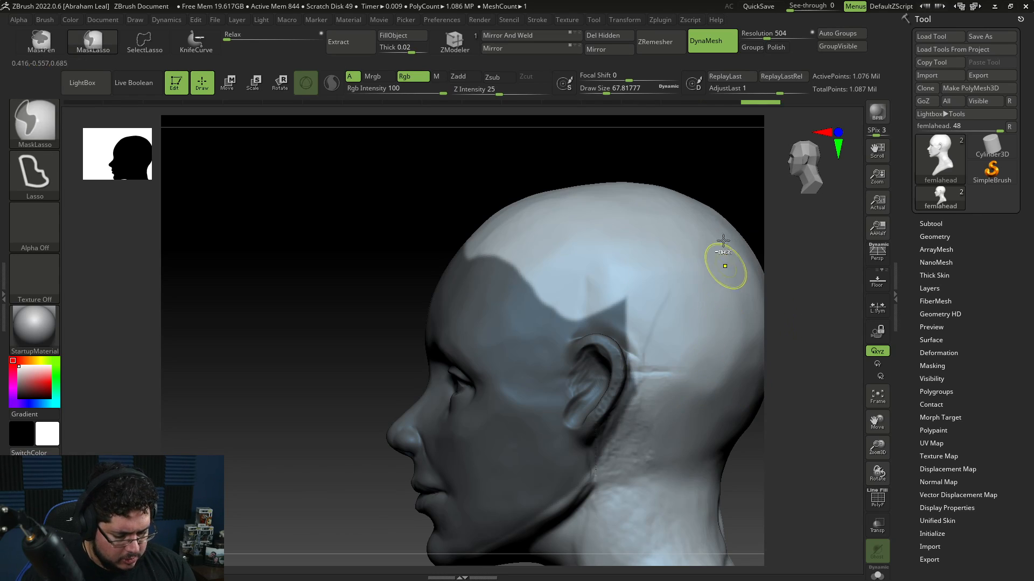
mouse_move(706, 216)
ctrl+alt+mouse_down()
mouse_move(633, 374)
mouse_move(636, 455)
ctrl+alt+mouse_up()
key(ctrl+z)
key(ctrl+z)
mouse_move(743, 216)
ctrl+alt+mouse_down()
mouse_move(637, 312)
mouse_move(692, 488)
ctrl+alt+mouse_up()
drag(775, 413, 809, 425)
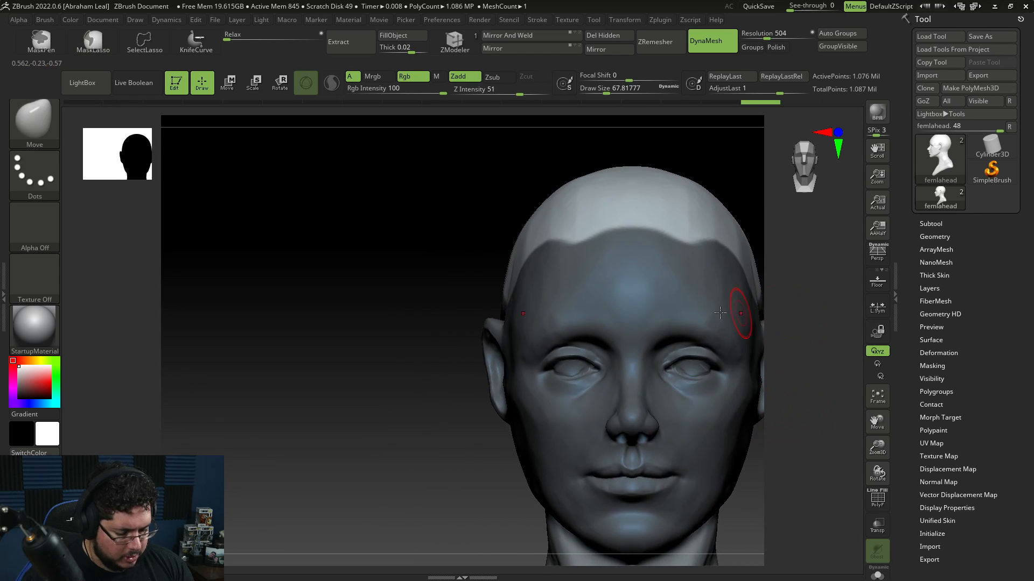
Step: Shape the front hairline mask into a curved line across the forehead
key(ctrl)
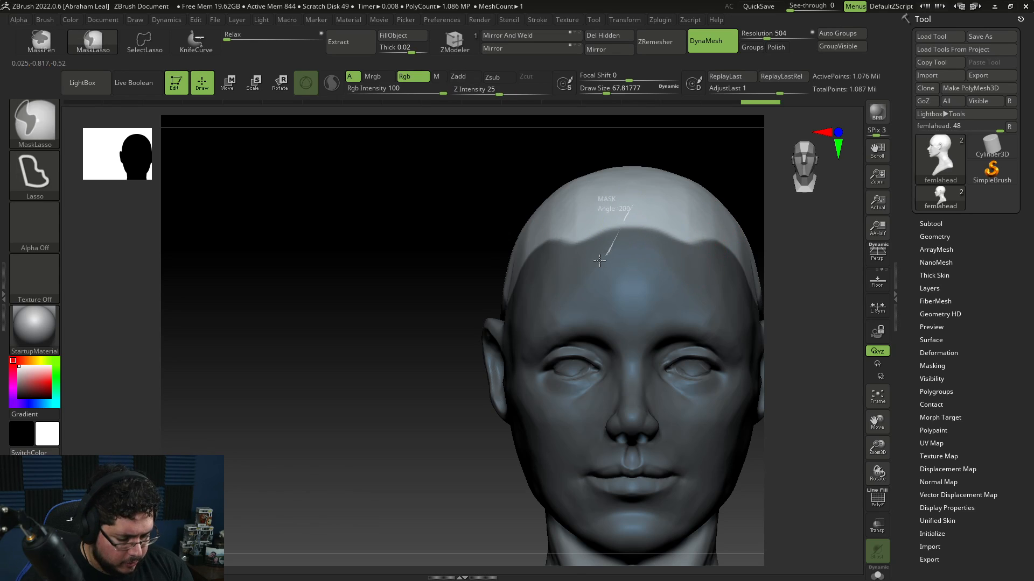
ctrl+alt+drag(599, 261, 526, 120)
key(ctrl+z)
mouse_move(638, 198)
ctrl+alt+mouse_down()
mouse_move(560, 262)
mouse_move(587, 122)
ctrl+alt+mouse_up()
key(ctrl+z)
ctrl+alt+drag(625, 231, 478, 121)
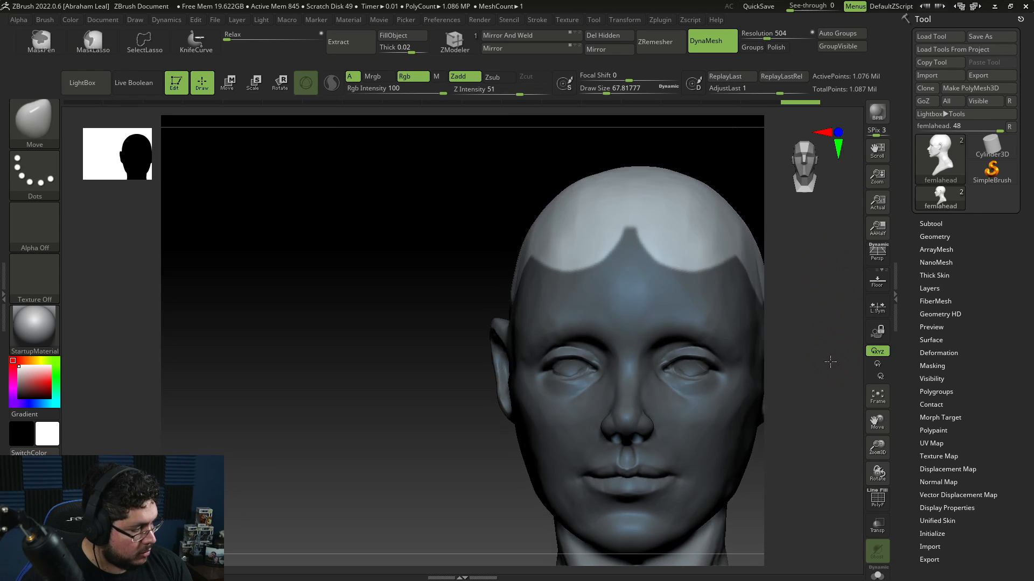
Step: Adjust the hairline mask above the temple and ear from the side view
drag(832, 348, 689, 262)
mouse_move(824, 250)
mouse_down()
mouse_move(807, 272)
mouse_move(734, 228)
mouse_up()
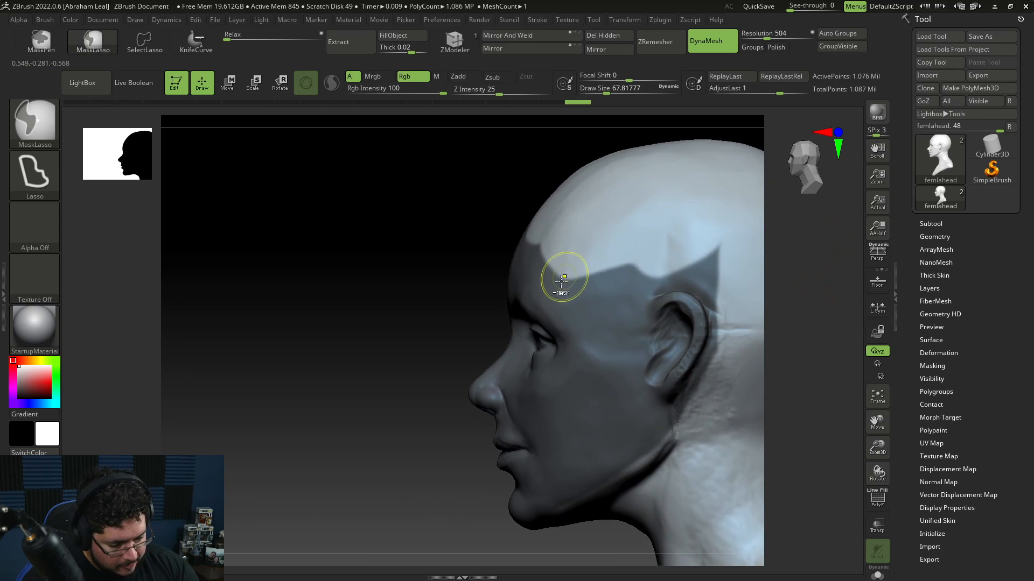
ctrl+drag(591, 272, 625, 309)
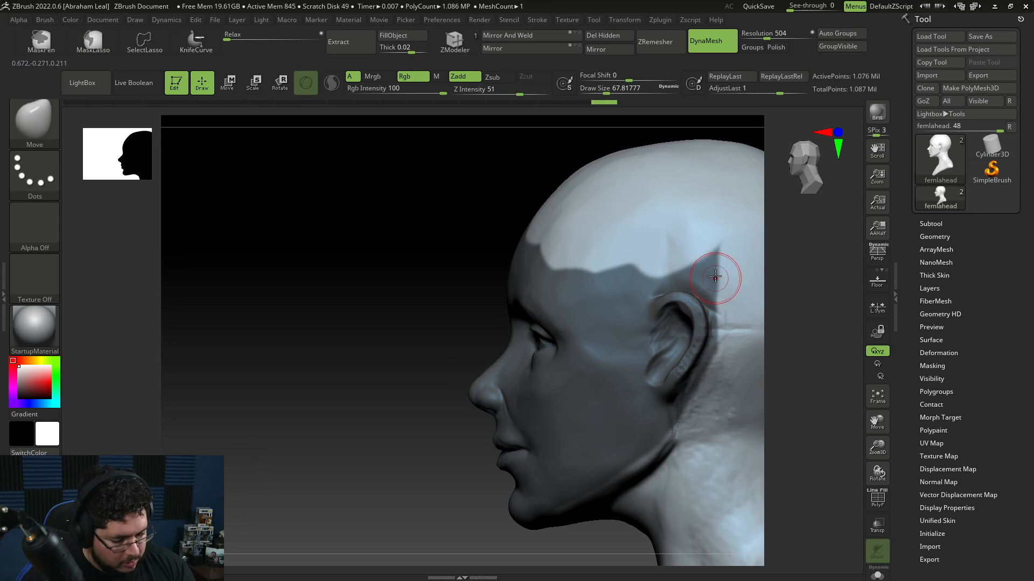
mouse_move(591, 254)
ctrl+alt+mouse_down()
mouse_move(706, 269)
mouse_move(718, 245)
ctrl+alt+mouse_up()
key(ctrl+z)
ctrl+alt+drag(587, 255, 743, 196)
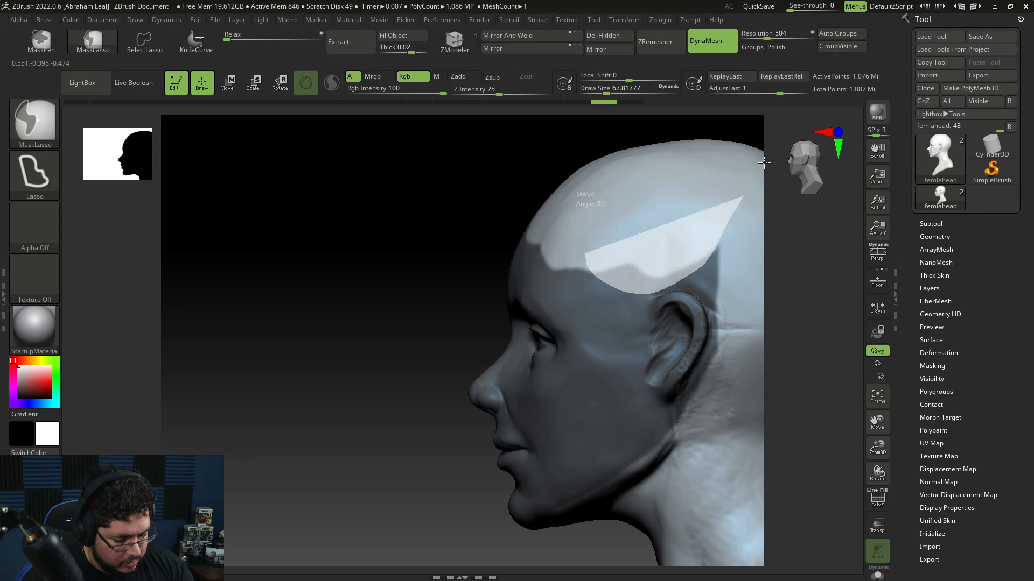
key(ctrl+z)
ctrl+alt+drag(641, 289, 734, 236)
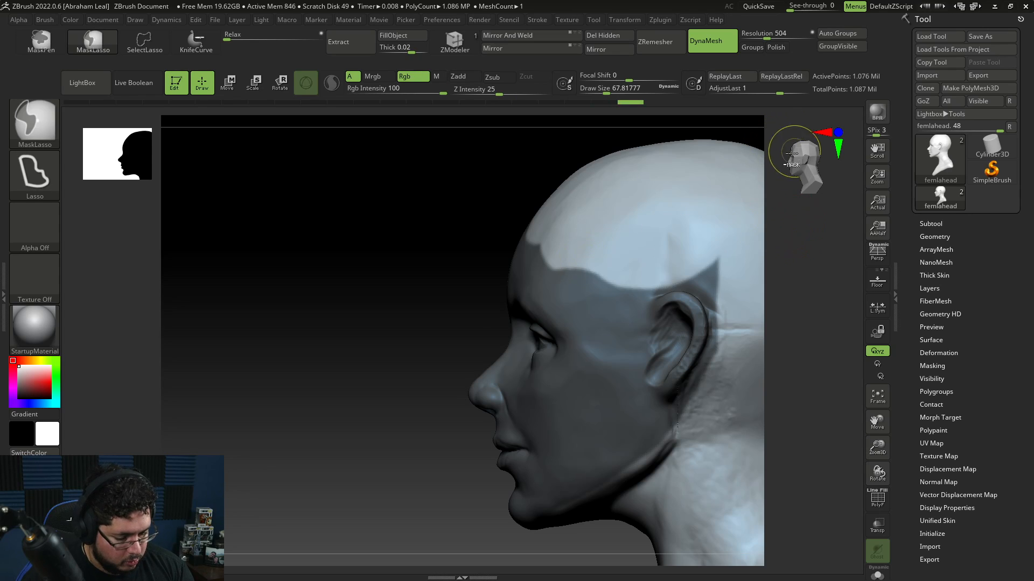
Step: Refine the front hairline mask, adding a pointed widow's peak at the centre of the forehead
key(ctrl+z)
ctrl+alt+drag(633, 292, 736, 230)
key(ctrl+z)
mouse_move(773, 172)
mouse_down()
mouse_move(818, 270)
mouse_move(727, 337)
mouse_move(679, 318)
mouse_up()
ctrl+alt+drag(545, 238, 606, 246)
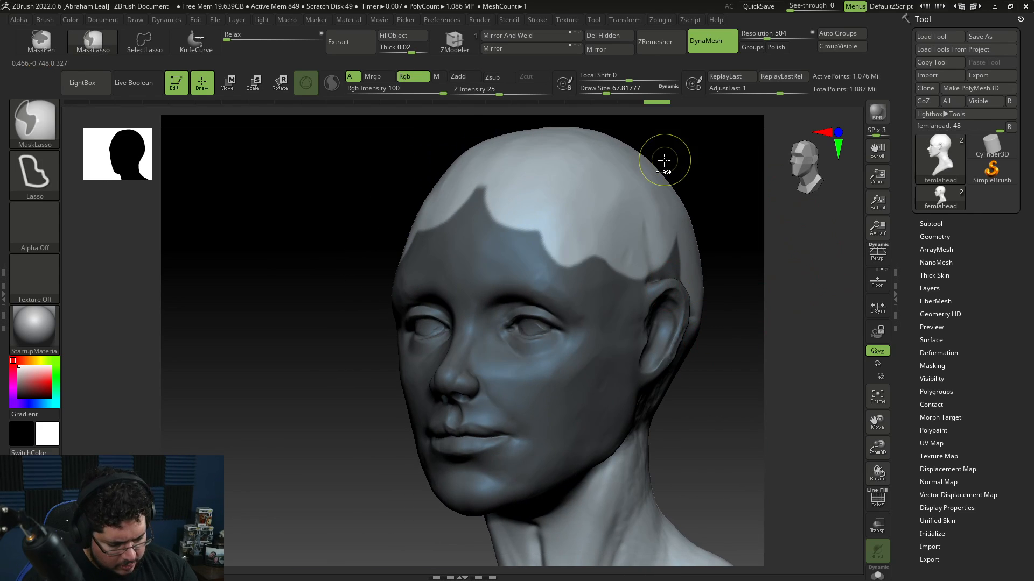
key(ctrl+z)
ctrl+alt+drag(540, 240, 619, 240)
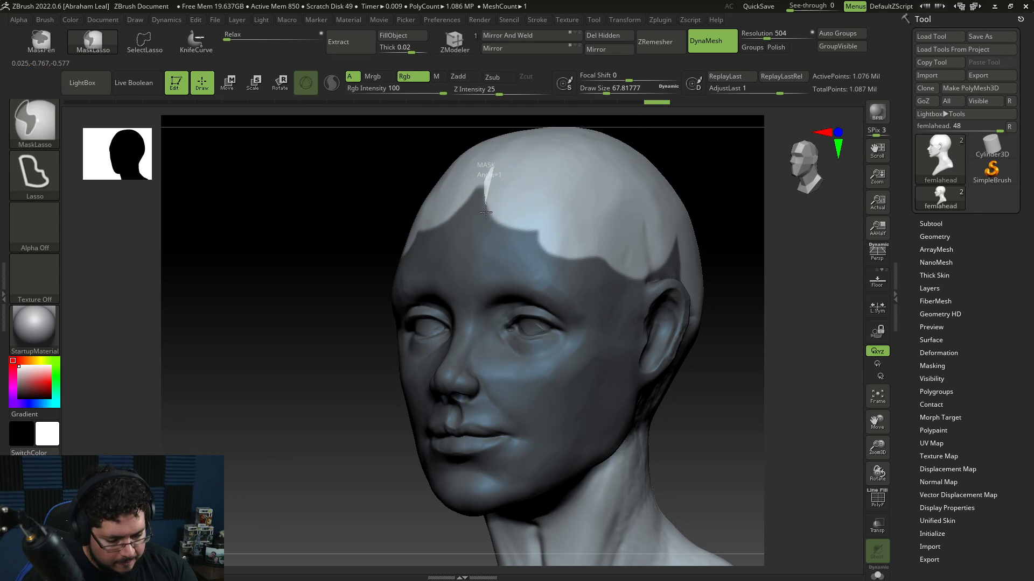
ctrl+alt+drag(485, 212, 537, 230)
shift+drag(719, 352, 763, 369)
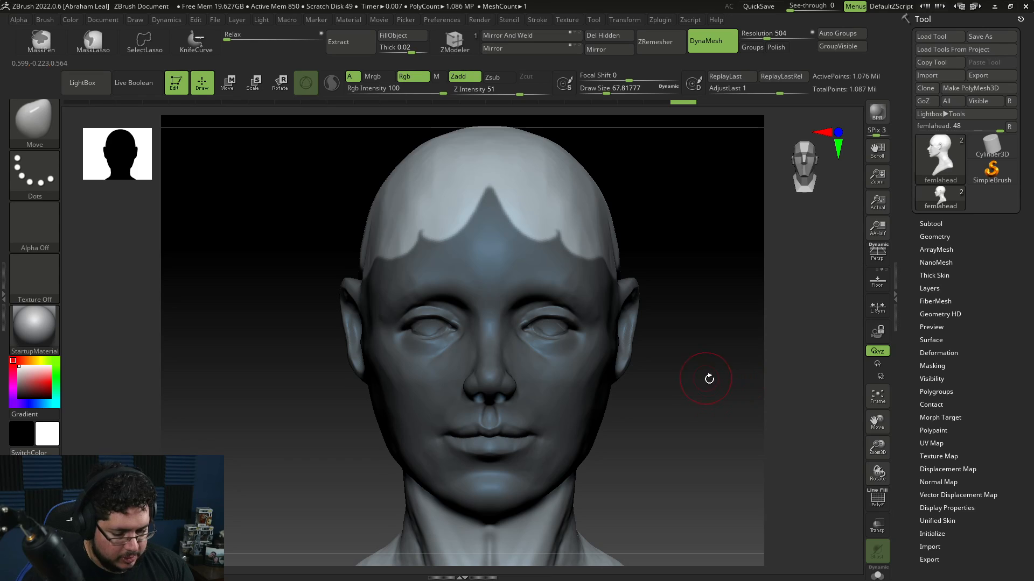
mouse_move(472, 329)
ctrl+mouse_down()
mouse_move(467, 304)
mouse_move(428, 281)
mouse_move(392, 295)
mouse_move(376, 332)
mouse_move(430, 366)
mouse_move(470, 333)
ctrl+mouse_up()
mouse_move(693, 397)
mouse_down()
mouse_move(711, 406)
mouse_move(708, 442)
mouse_move(653, 381)
mouse_up()
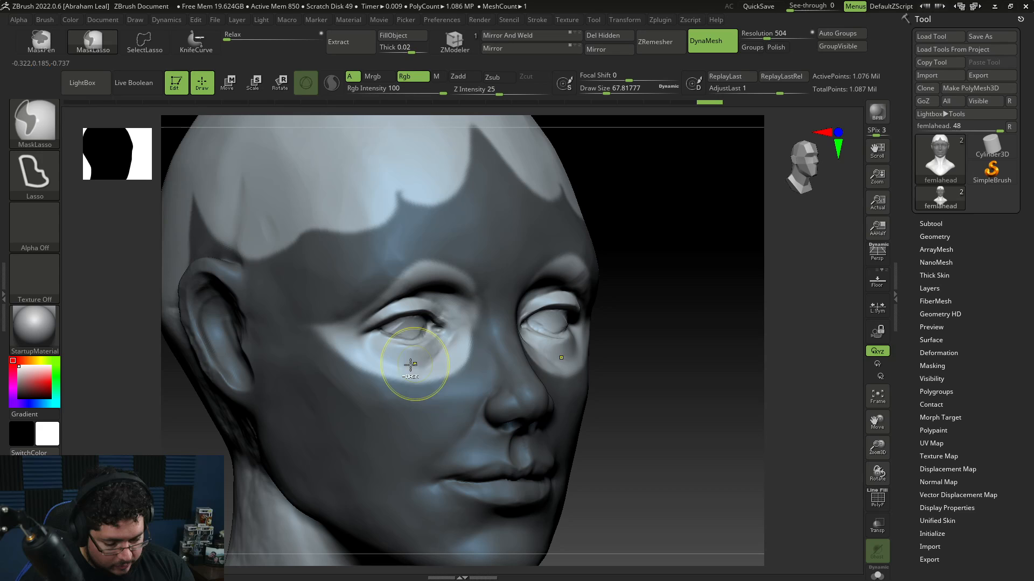
Step: Remove the mask around both eyes to open eye holes for the face mask, checking from several angles
mouse_move(457, 275)
ctrl+mouse_down()
mouse_move(469, 278)
mouse_move(446, 380)
mouse_move(430, 388)
ctrl+mouse_up()
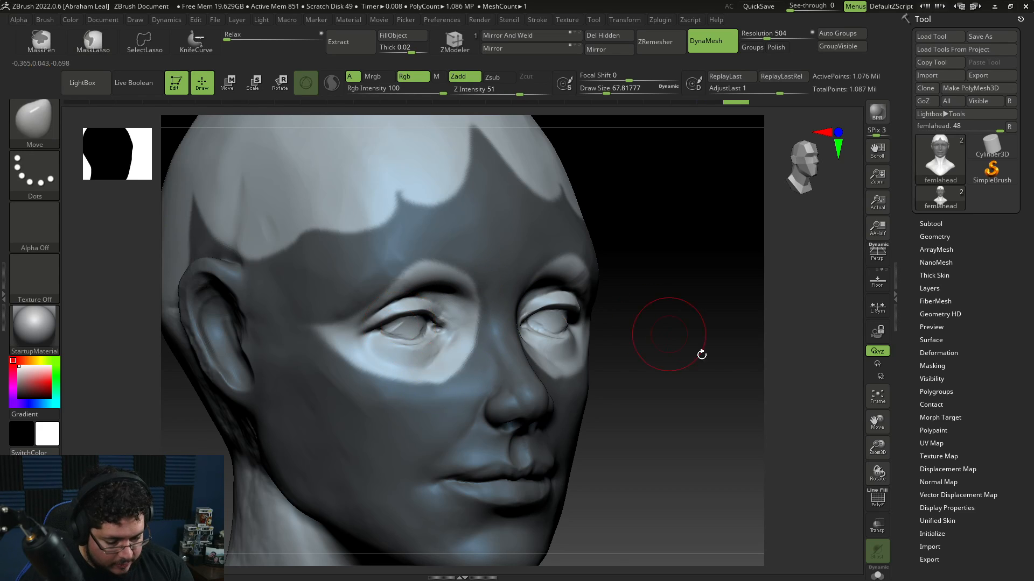
shift+drag(701, 353, 636, 372)
mouse_move(669, 422)
mouse_down()
mouse_move(705, 428)
mouse_move(742, 500)
mouse_move(686, 432)
mouse_move(623, 489)
mouse_up()
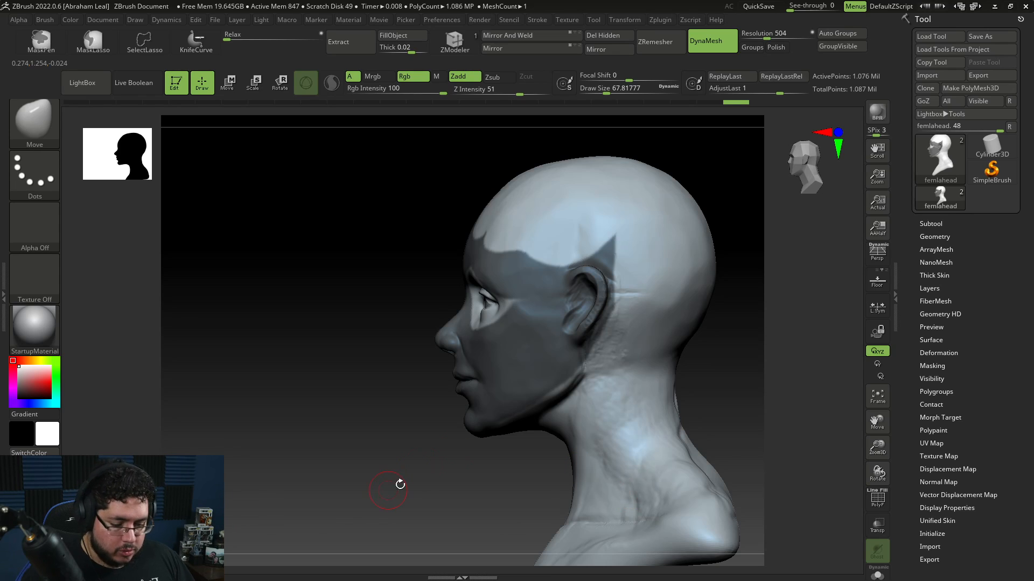
drag(396, 485, 701, 422)
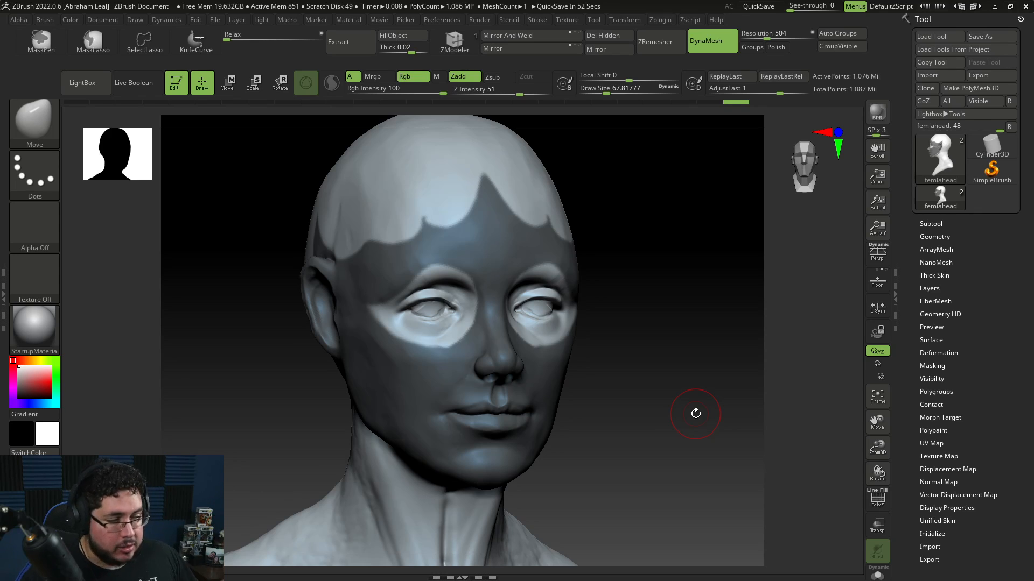
drag(608, 418, 662, 416)
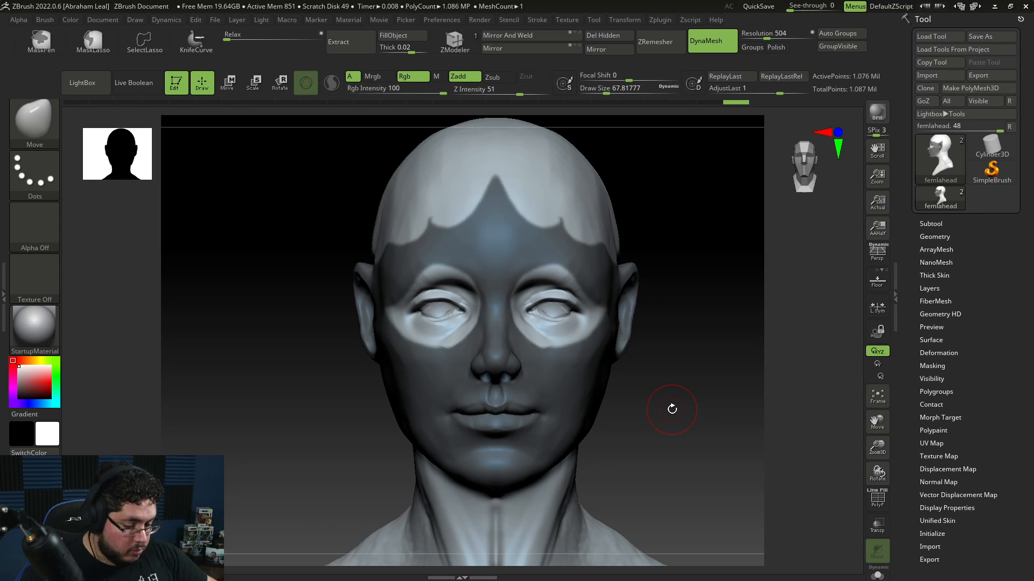
mouse_move(693, 399)
mouse_down()
mouse_move(623, 377)
mouse_move(355, 370)
mouse_move(743, 270)
mouse_up()
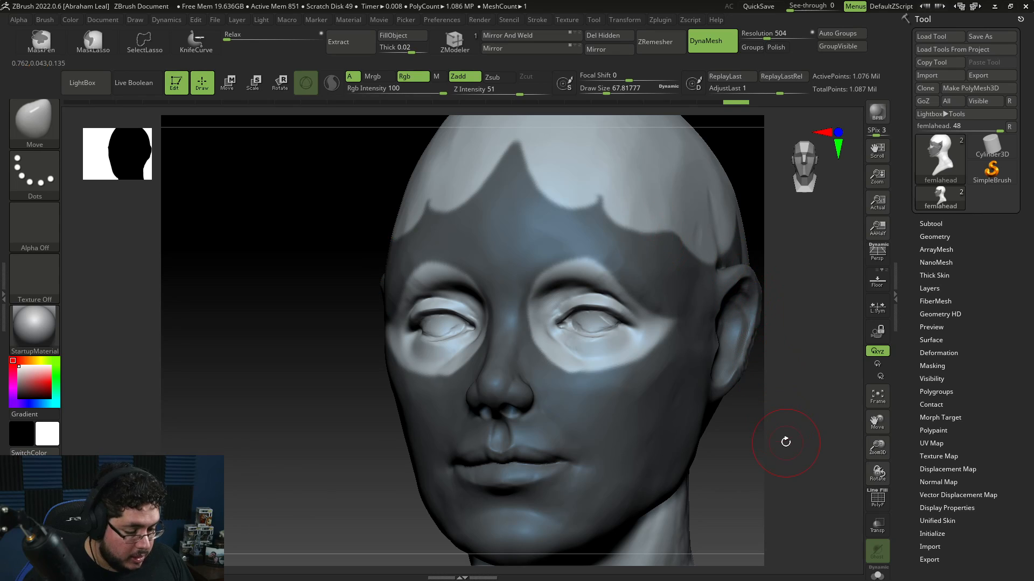
drag(786, 442, 863, 239)
Step: Extract the masked face area as a new subtool with thickness 0.02 and accept it
click(927, 237)
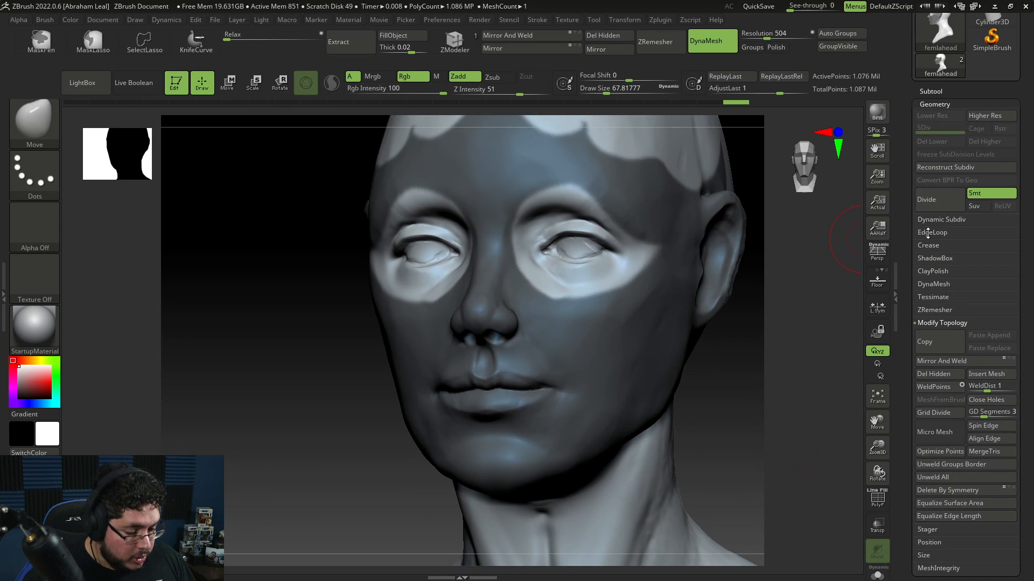
click(935, 92)
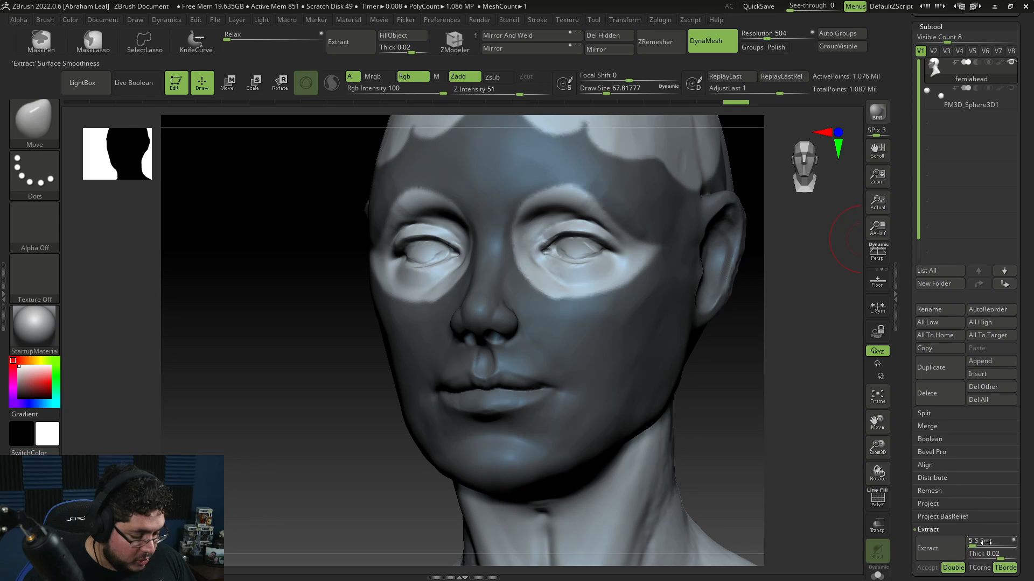
click(926, 548)
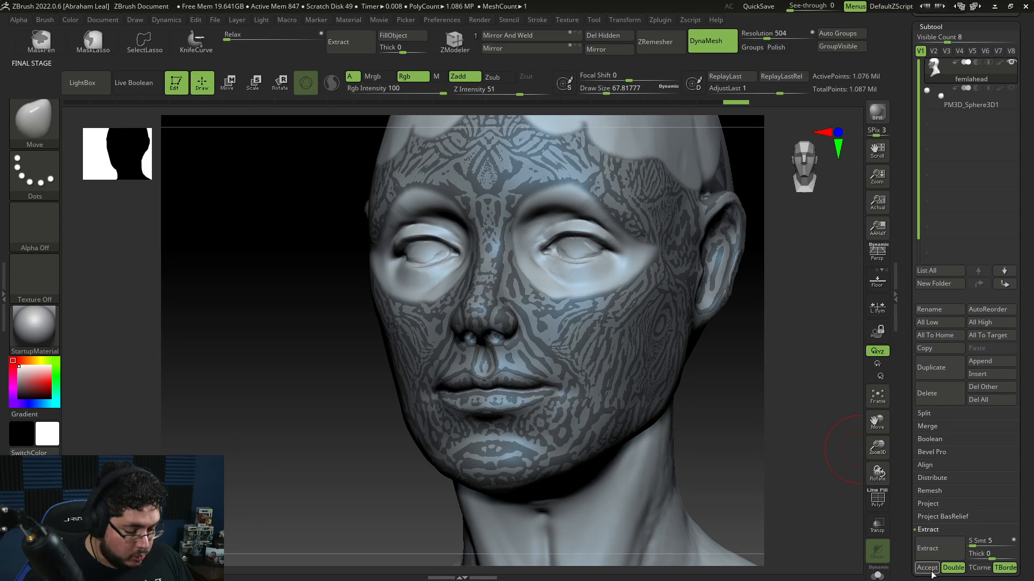
click(929, 571)
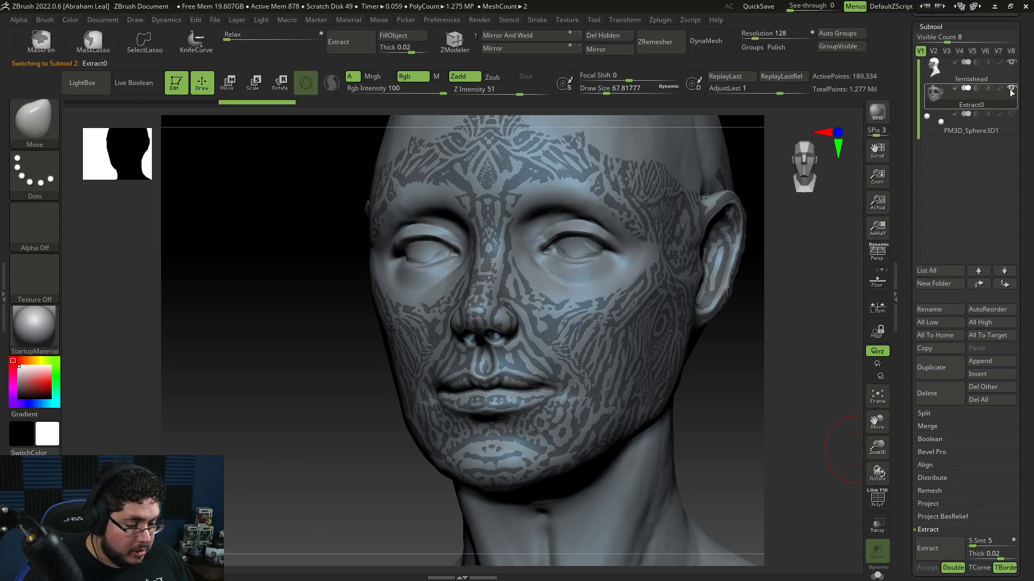
Step: Isolate the extracted mask subtool and compare it against the golden mask reference image
click(888, 575)
drag(716, 454, 727, 430)
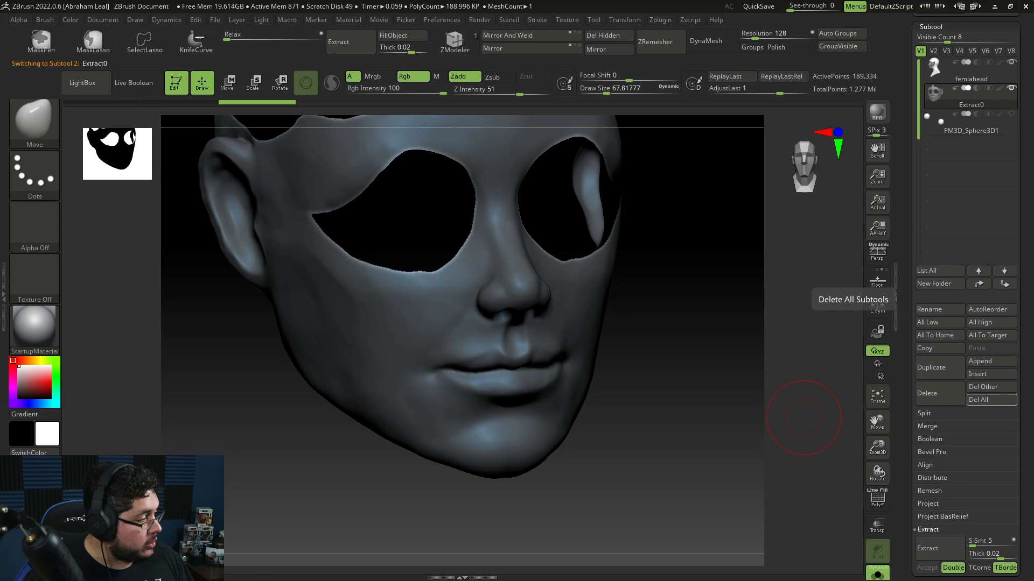
key(alt+Tab)
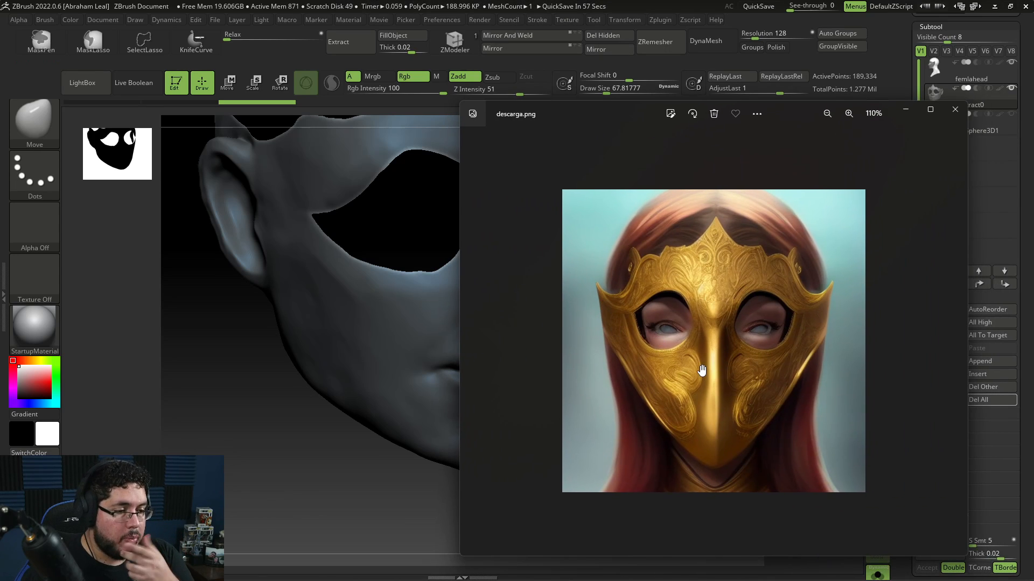
key(alt+Tab)
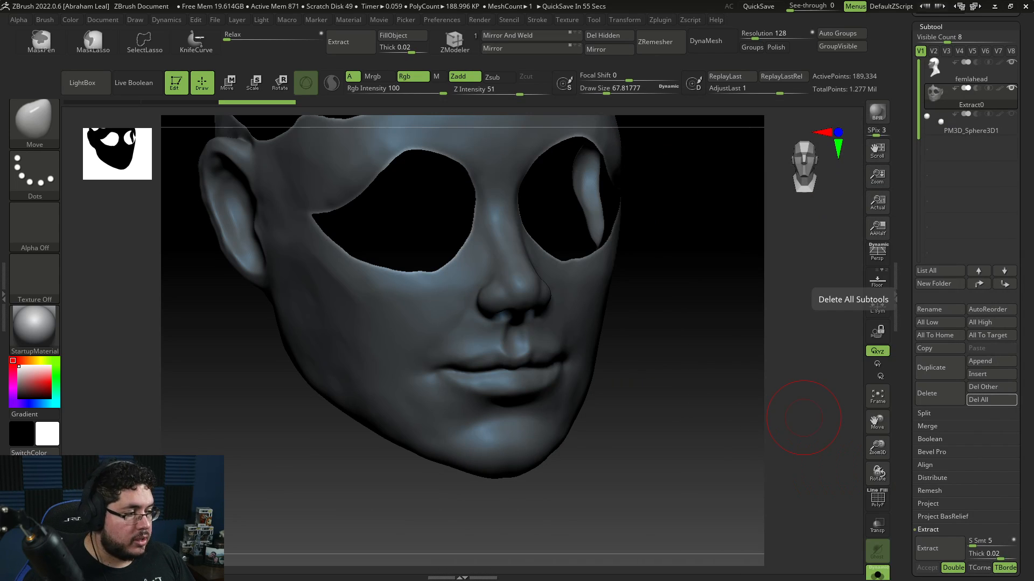
drag(710, 331, 668, 349)
drag(673, 425, 501, 274)
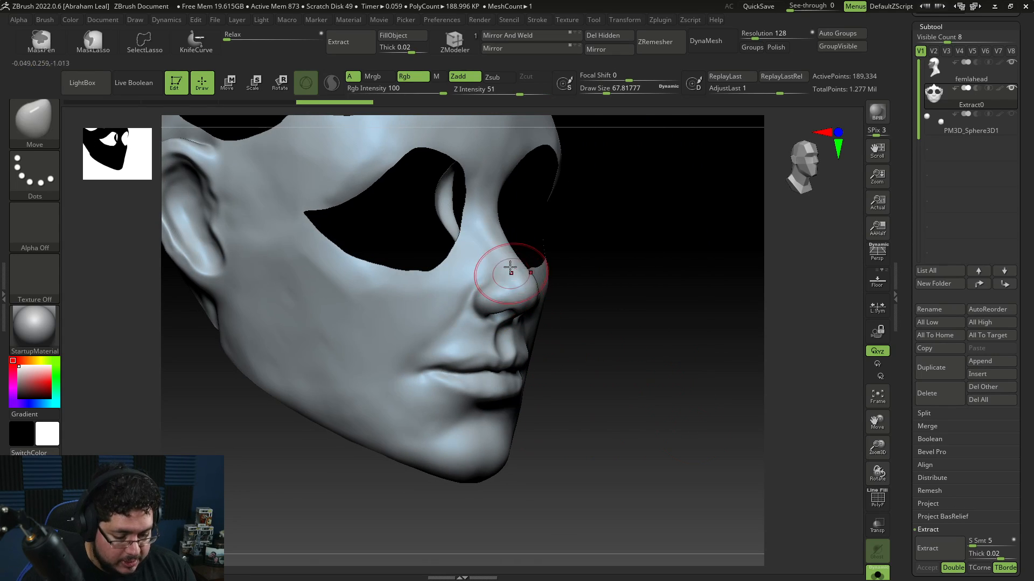
Step: Add ClayBuildup beside the mask's nose and smooth the area out
key(shift)
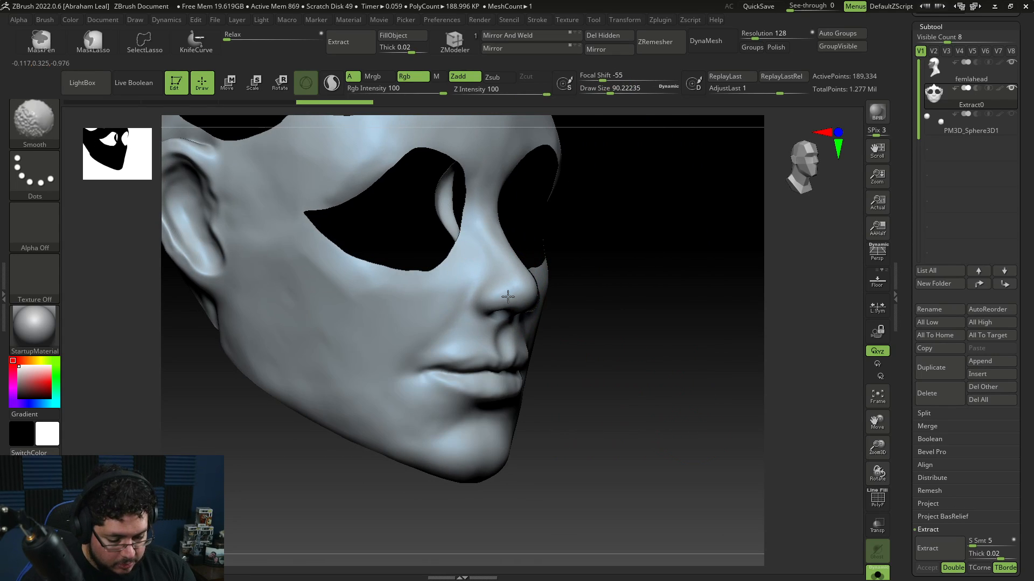
key(b)
key(c)
key(b)
drag(480, 283, 453, 320)
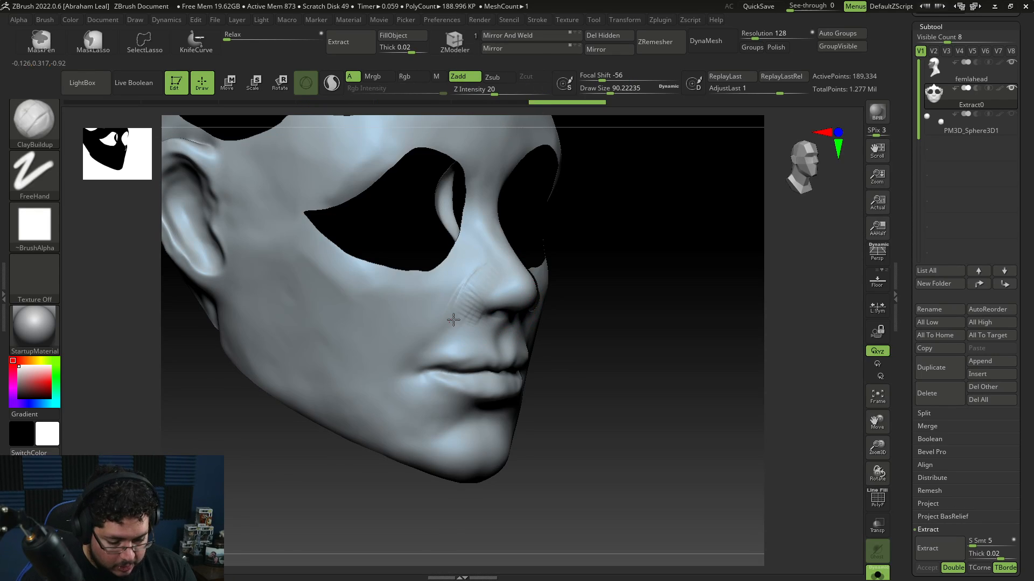
shift+drag(514, 296, 500, 308)
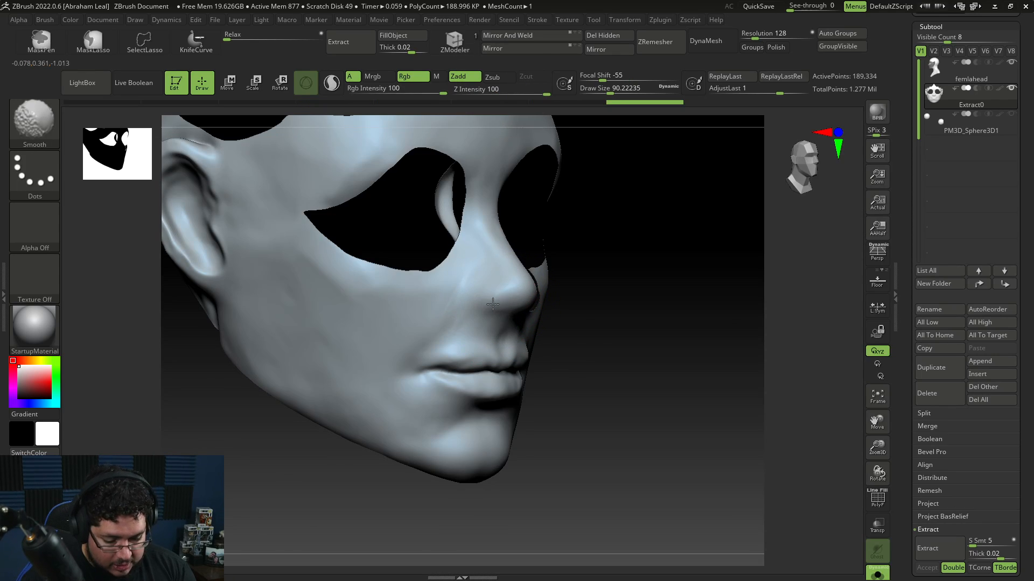
drag(543, 341, 542, 300)
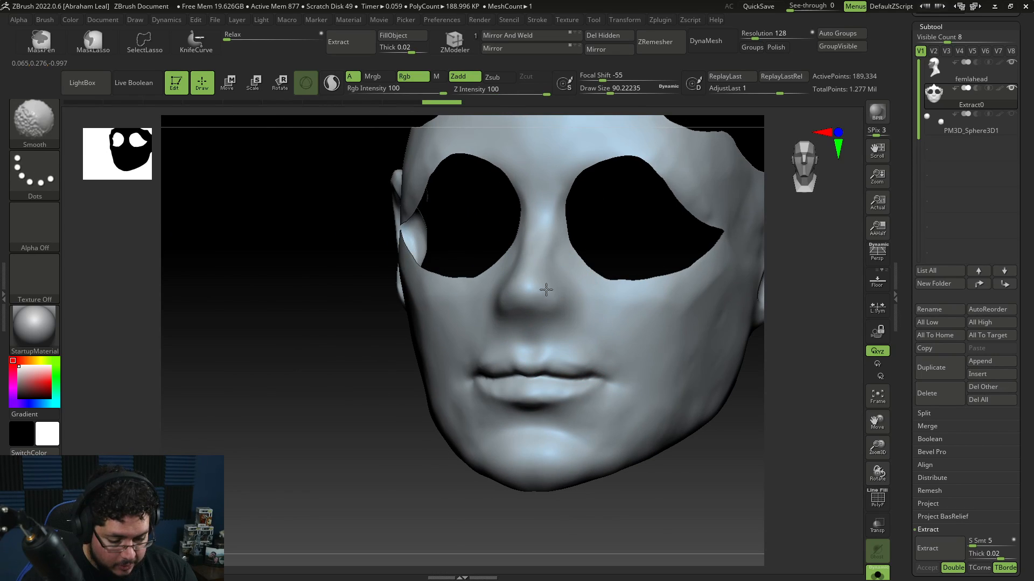
Step: Flatten the nose and cheek surface of the mask with the TrimDynamic brush
key(b)
key(t)
key(d)
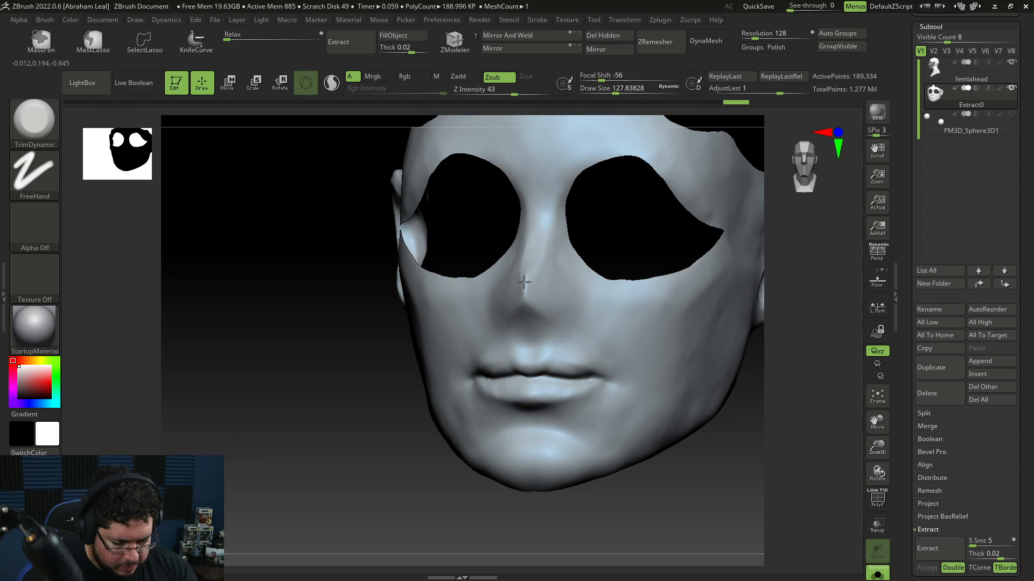
mouse_move(492, 323)
right_down()
mouse_move(404, 347)
mouse_move(565, 296)
mouse_move(506, 267)
right_up()
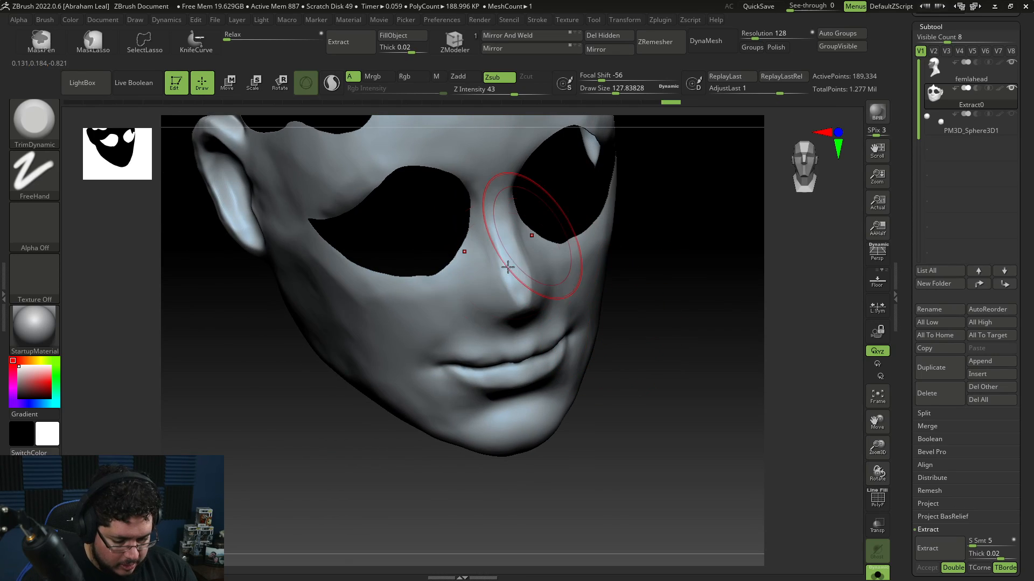
drag(505, 268, 505, 318)
drag(491, 237, 517, 323)
right_drag(530, 346, 571, 336)
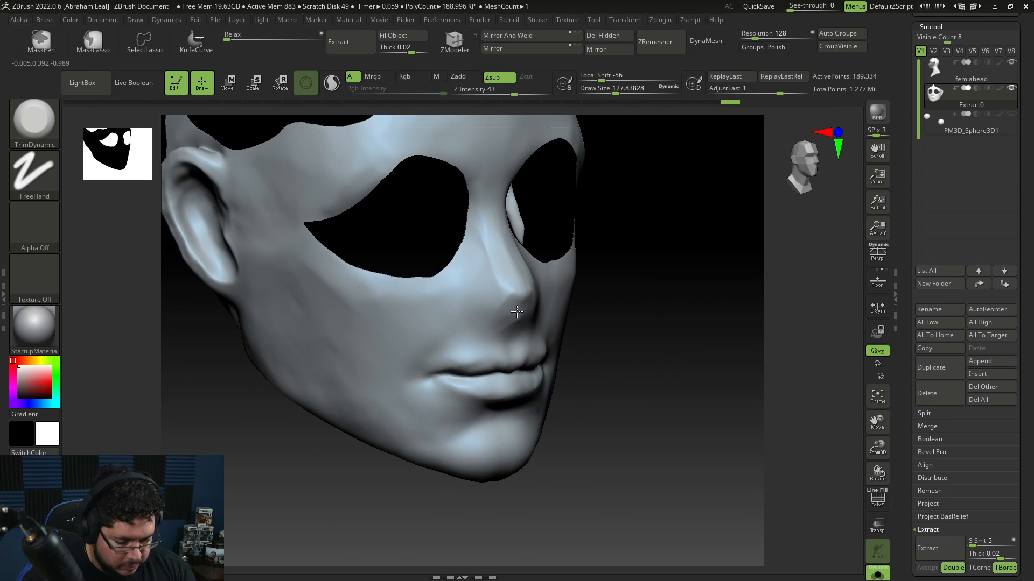
drag(517, 311, 502, 321)
right_drag(650, 326, 474, 342)
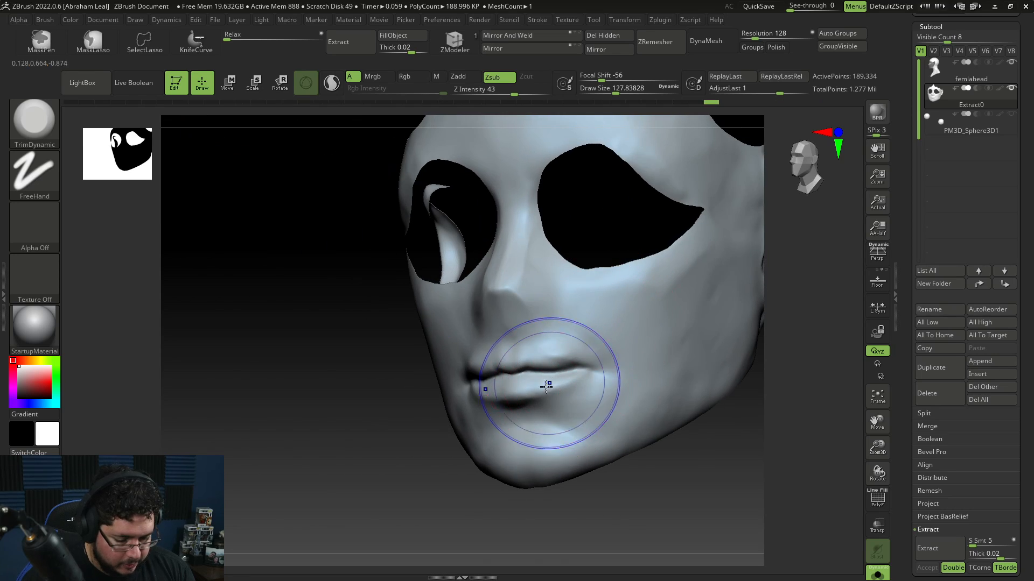
mouse_move(547, 383)
shift+mouse_down()
mouse_move(523, 378)
mouse_move(548, 380)
shift+mouse_up()
Step: Build up clay along the mask's nose toward the mouth with ClayBuildup, undoing unwanted strokes
key(b)
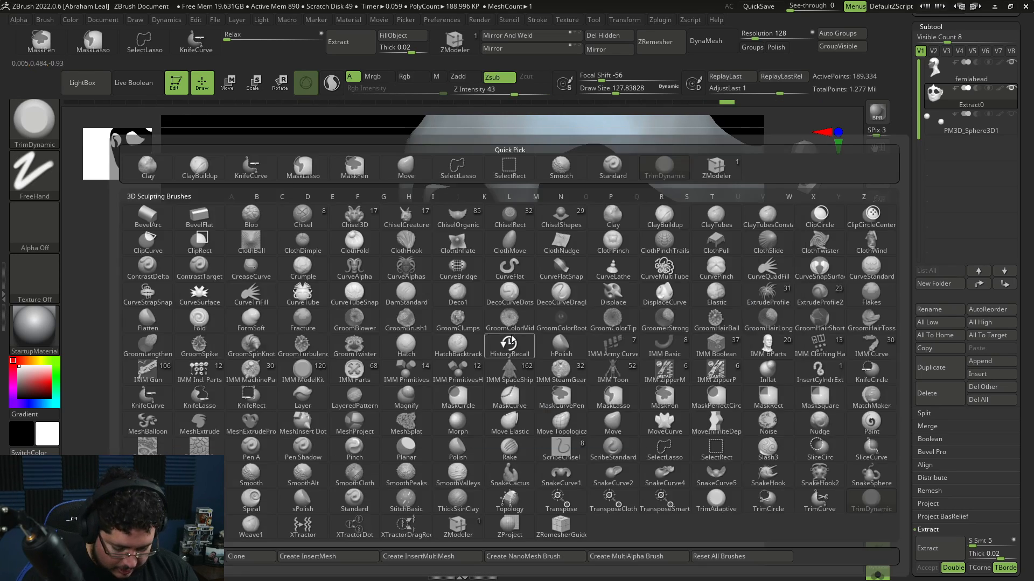
key(c)
key(b)
drag(509, 291, 504, 390)
mouse_move(503, 311)
mouse_down()
mouse_move(498, 411)
mouse_move(563, 433)
mouse_up()
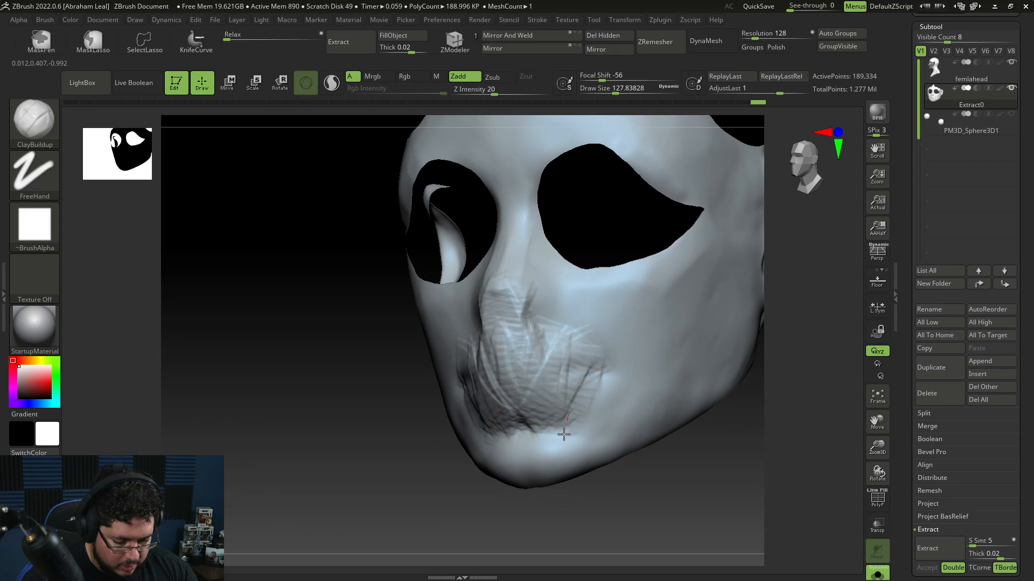
key(ctrl+z)
key(ctrl+z)
key(space)
drag(521, 298, 512, 297)
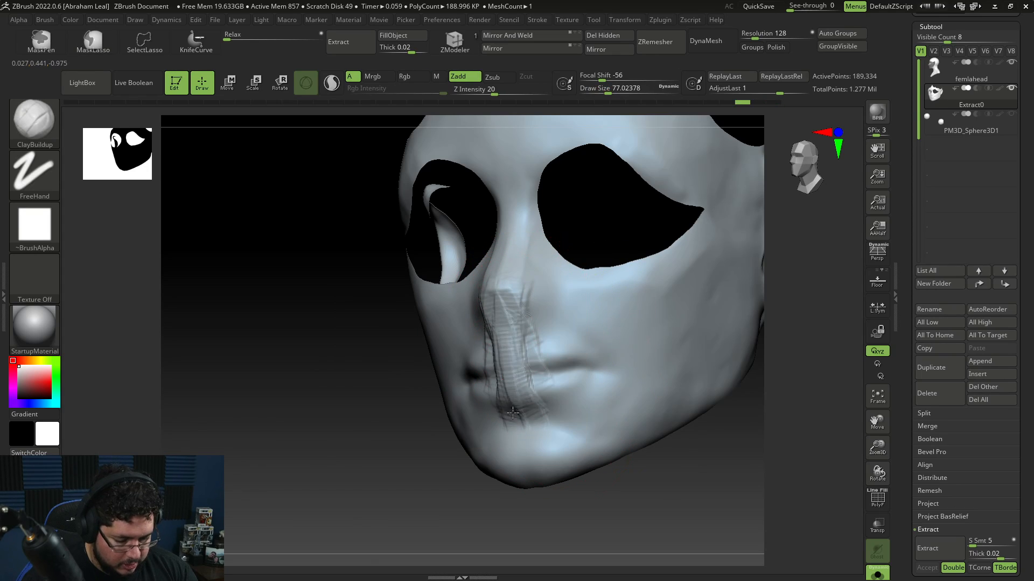
drag(512, 413, 520, 328)
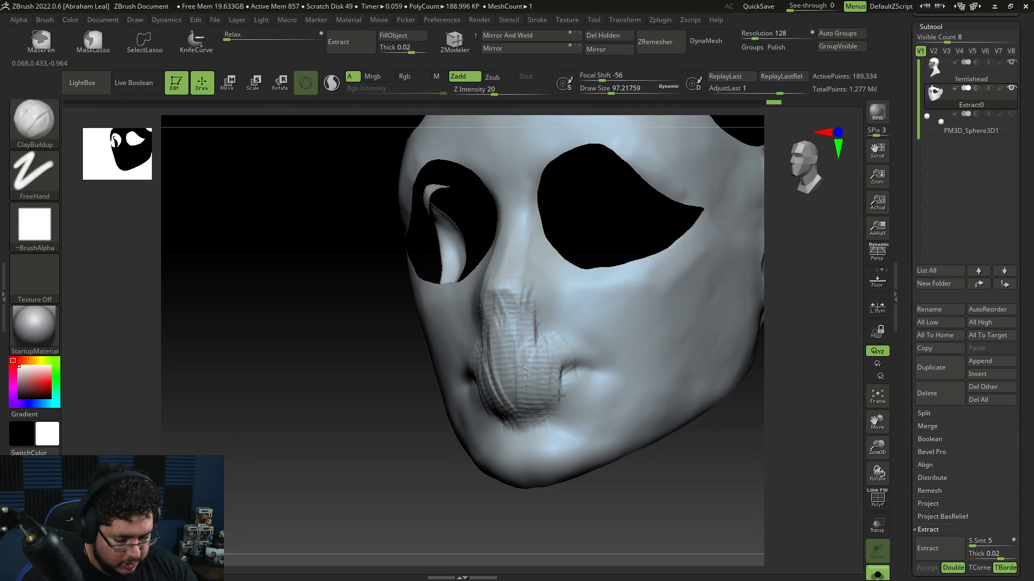
drag(558, 395, 584, 356)
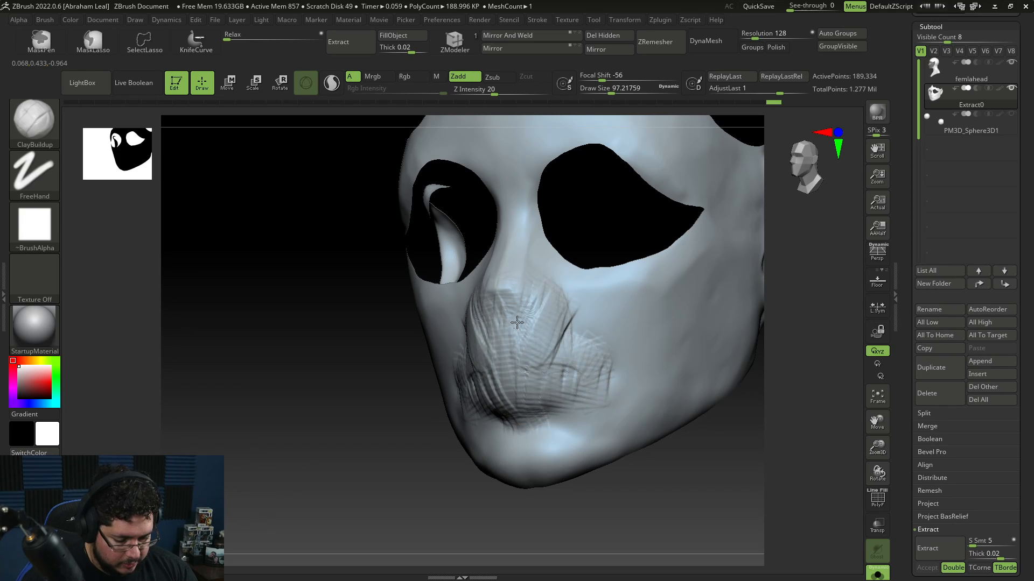
key(ctrl+z)
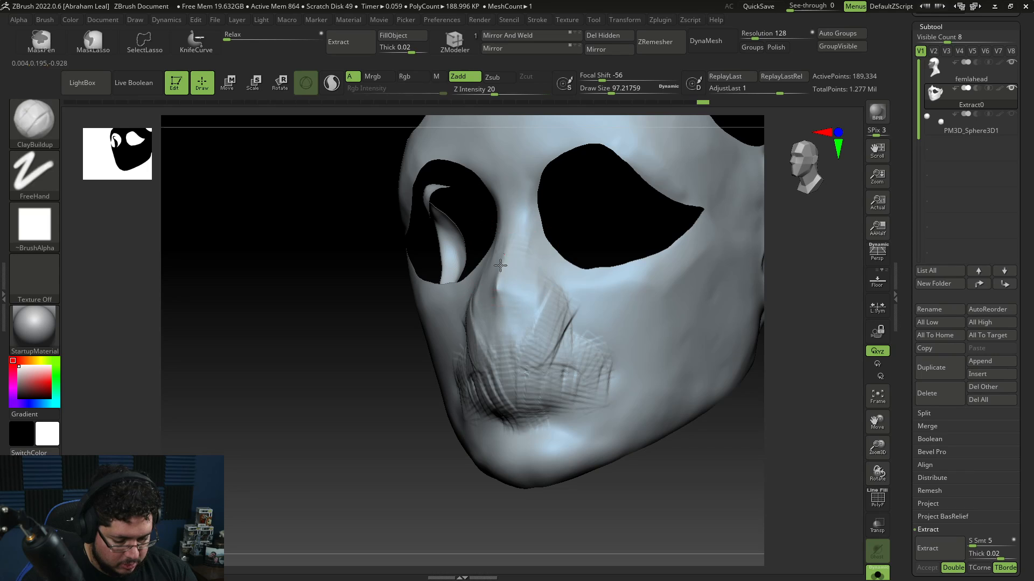
drag(518, 256, 529, 366)
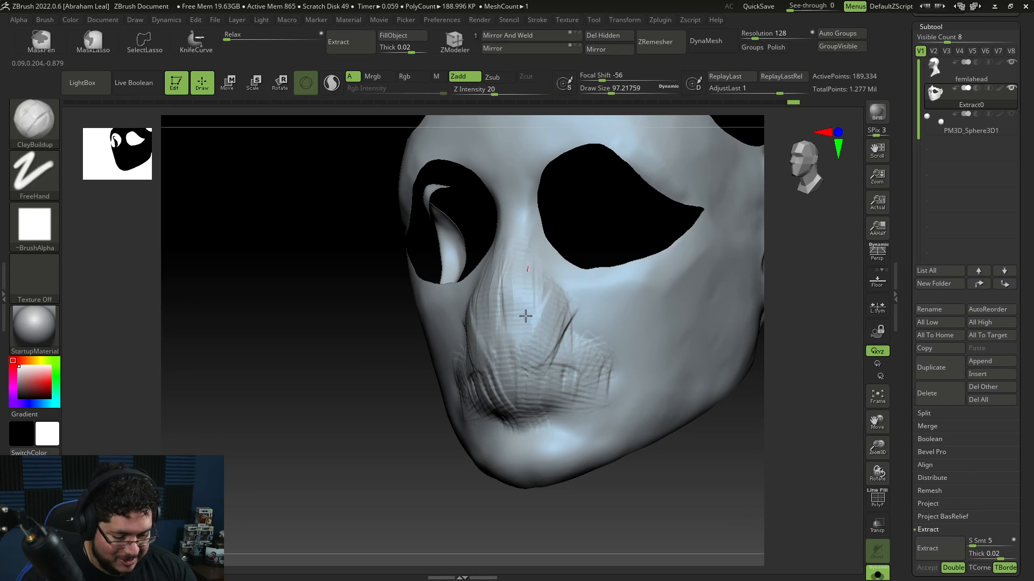
key(ctrl+z)
drag(550, 321, 464, 355)
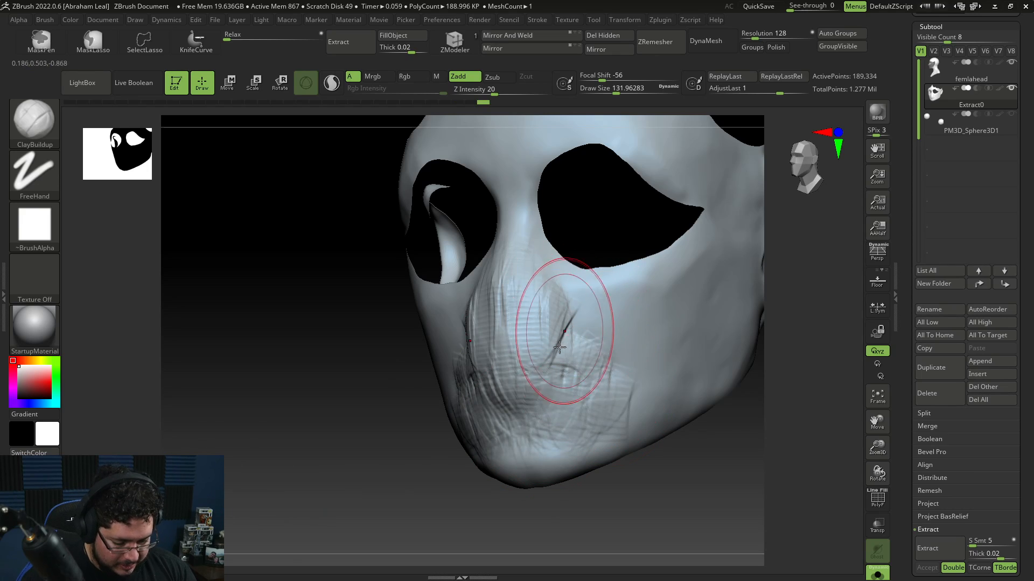
Step: Flatten the mask's nose sides and lower cheeks with the TrimDynamic brush
key(b)
key(t)
key(d)
drag(498, 377, 525, 304)
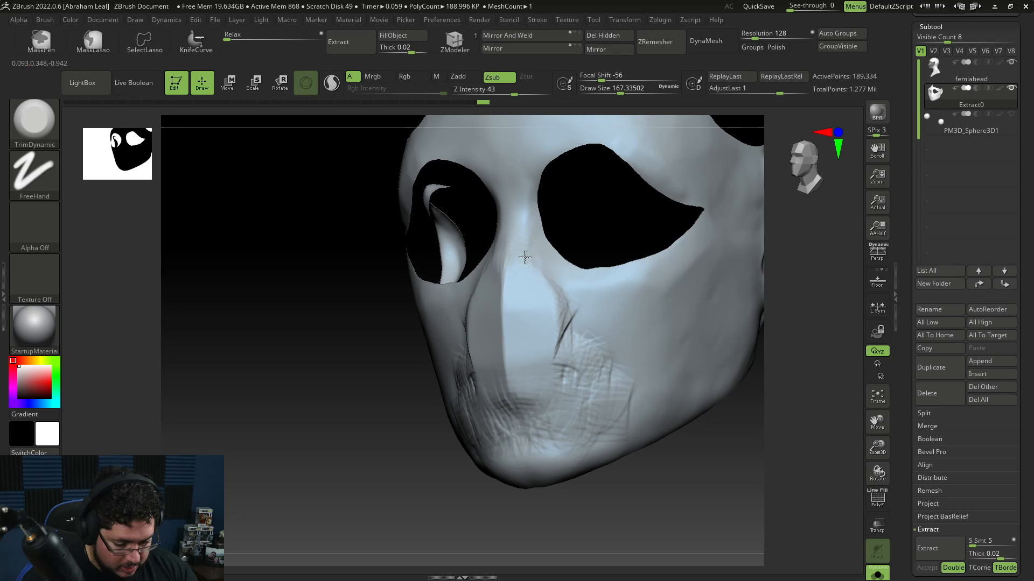
drag(524, 254, 561, 368)
mouse_move(573, 319)
mouse_down()
mouse_move(599, 322)
mouse_move(560, 364)
mouse_up()
mouse_move(323, 448)
mouse_down()
mouse_move(480, 454)
mouse_move(446, 384)
mouse_up()
key(s)
right_drag(525, 435, 601, 431)
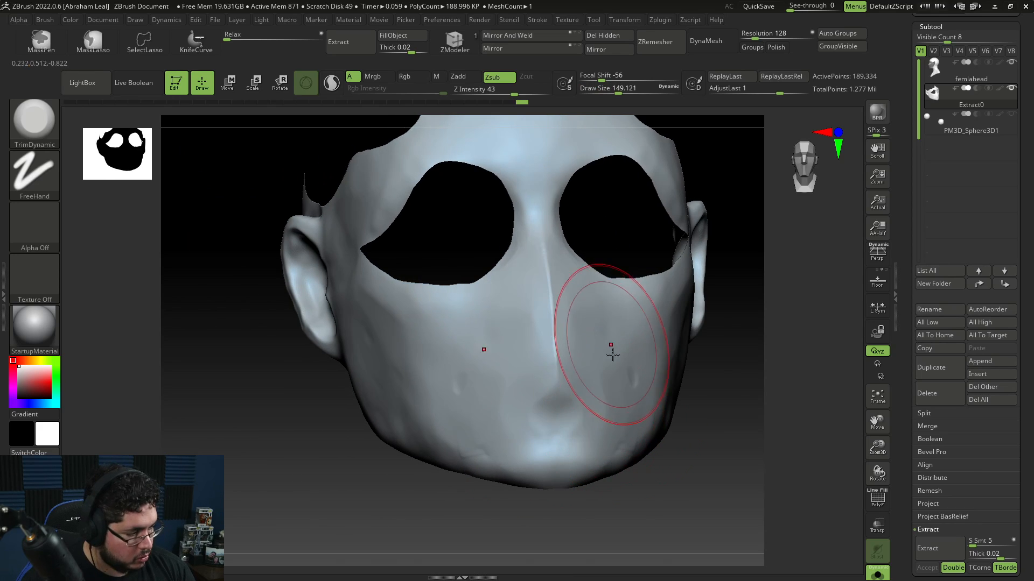
drag(612, 353, 613, 398)
right_drag(592, 420, 672, 429)
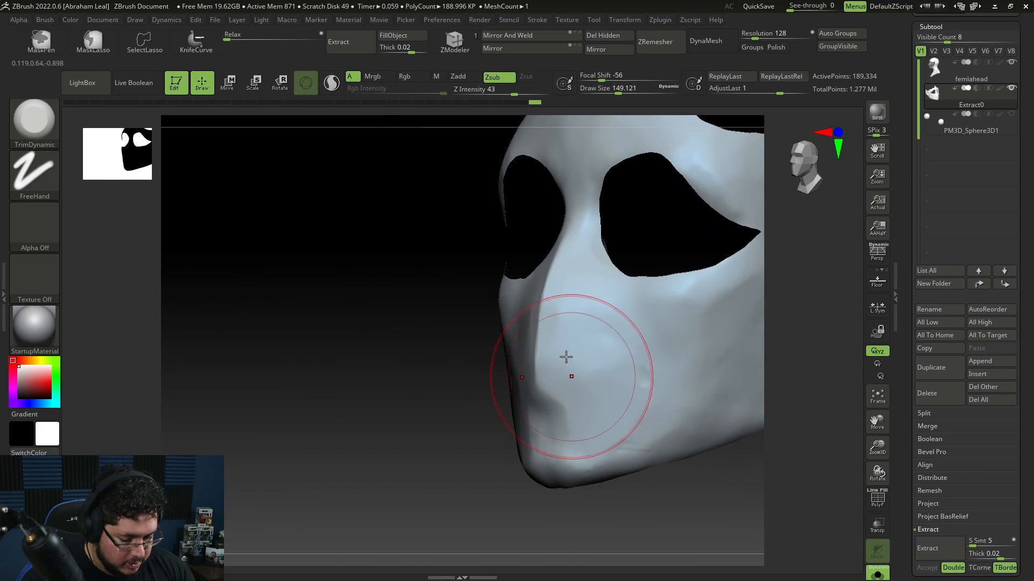
Step: Add ClayBuildup on the mask's chin below the nose and smooth the strokes
key(b)
key(c)
key(b)
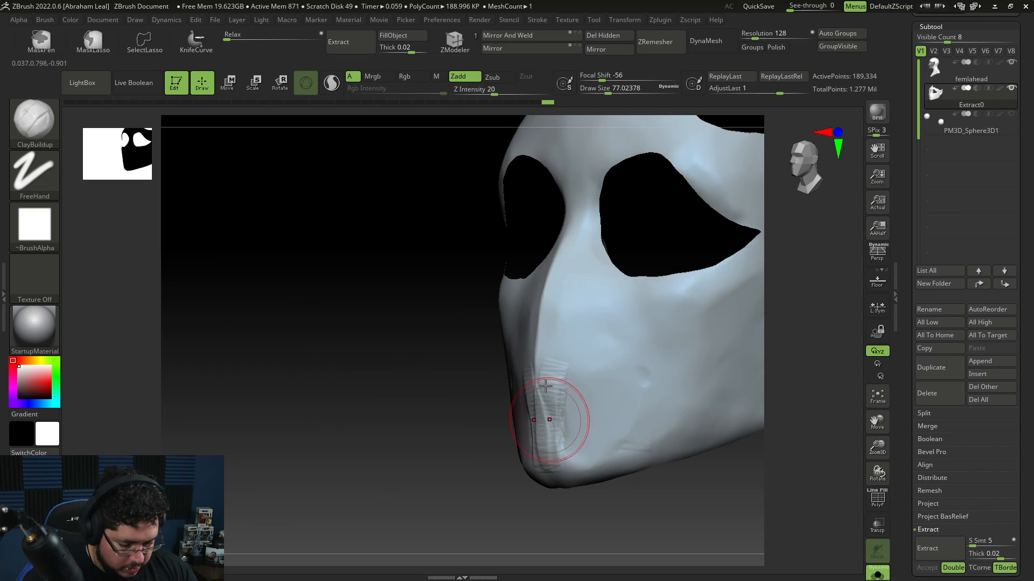
shift+drag(558, 387, 545, 458)
right_drag(502, 490, 549, 484)
shift+drag(516, 374, 515, 387)
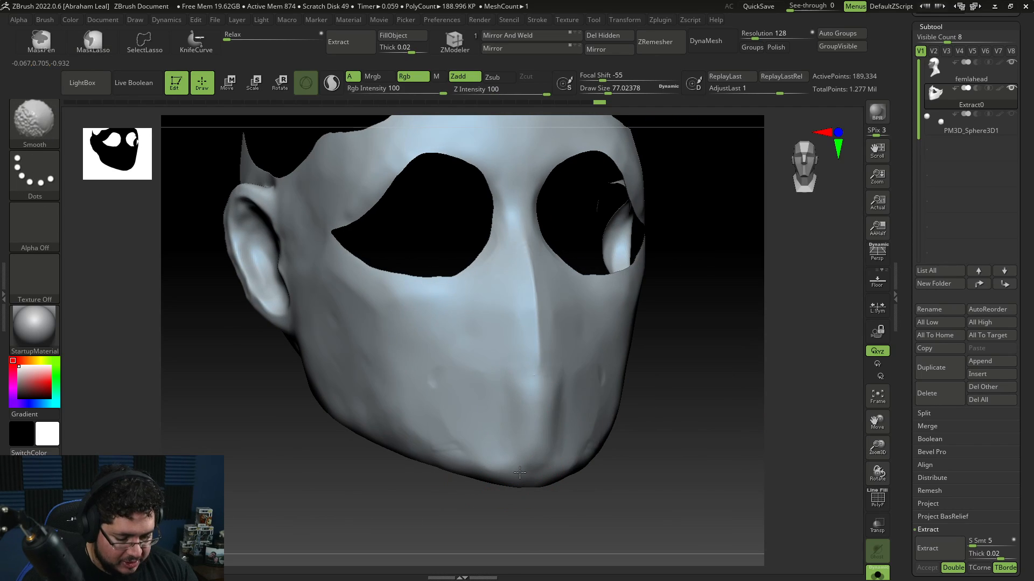
Step: Trim the mask's lower front surface flat with TrimDynamic
key(b)
key(t)
key(d)
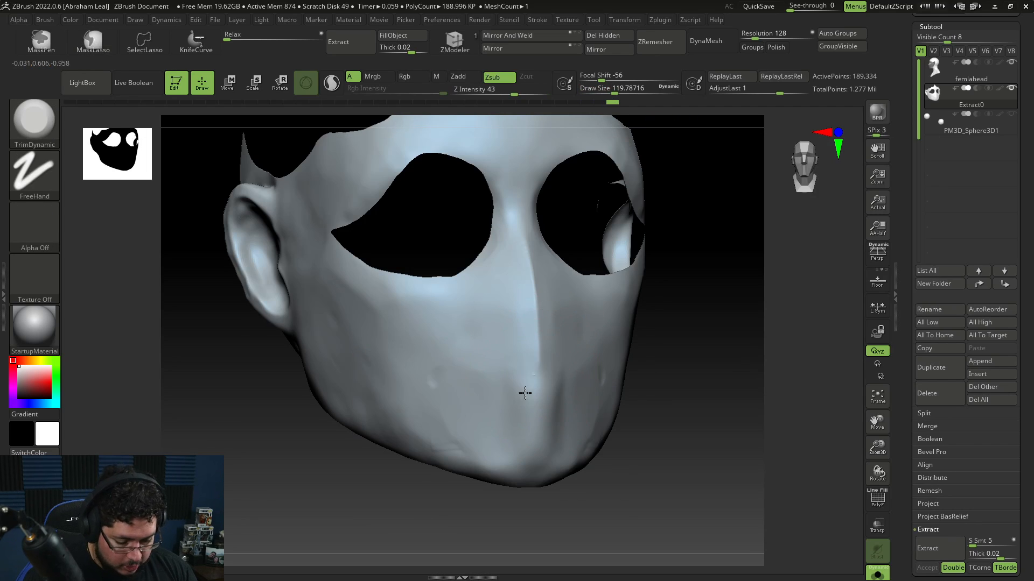
right_drag(502, 450, 646, 416)
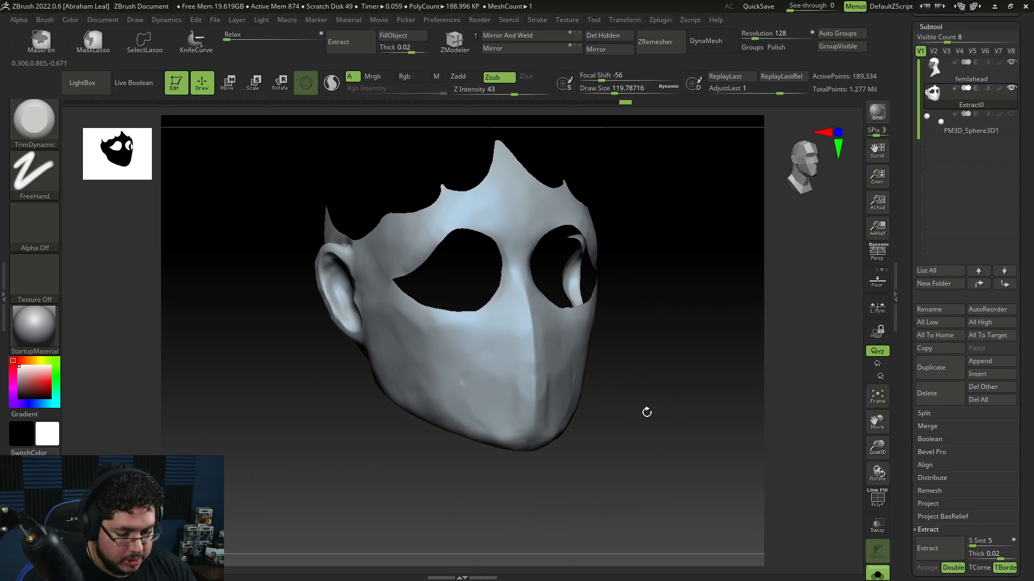
Step: Try to DynaMesh the mask and undo it
click(706, 42)
right_drag(667, 380, 686, 480)
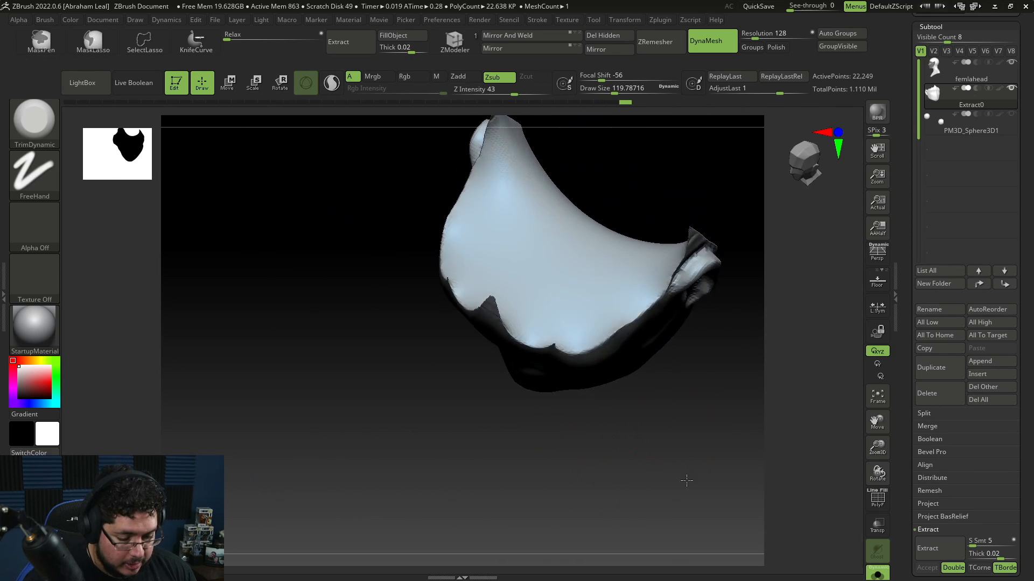
mouse_move(686, 481)
mouse_down()
mouse_move(684, 503)
mouse_move(687, 448)
mouse_move(730, 327)
mouse_move(669, 404)
mouse_move(669, 429)
mouse_move(705, 461)
mouse_up()
key(ctrl+z)
Step: Smooth and trim the mask's side surface near the ear with TrimDynamic
key(shift)
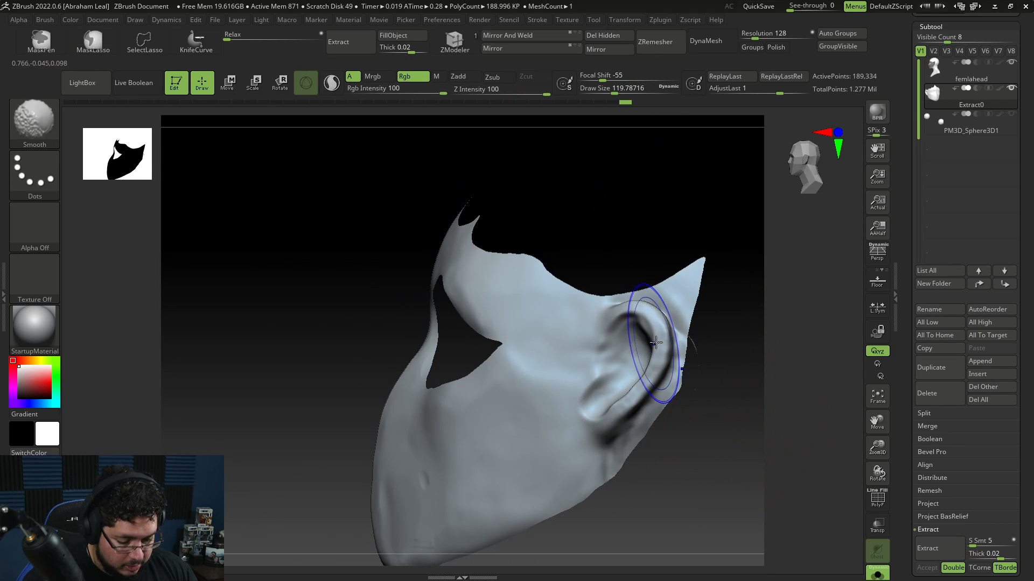
key(b)
key(t)
key(d)
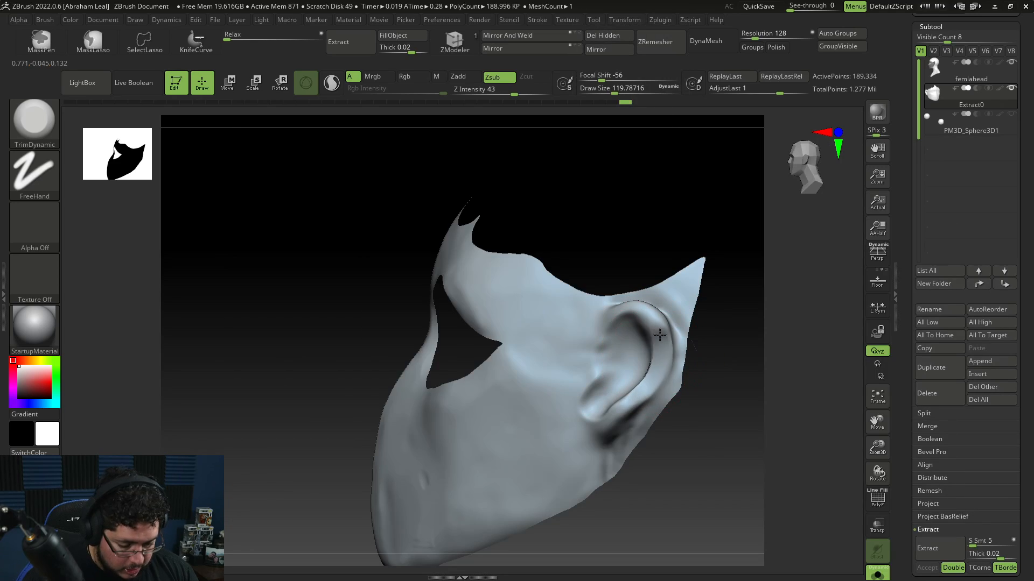
mouse_move(636, 326)
shift+mouse_down()
mouse_move(630, 399)
mouse_move(649, 371)
mouse_move(666, 404)
mouse_move(654, 330)
mouse_move(655, 345)
mouse_move(631, 324)
shift+mouse_up()
key(space)
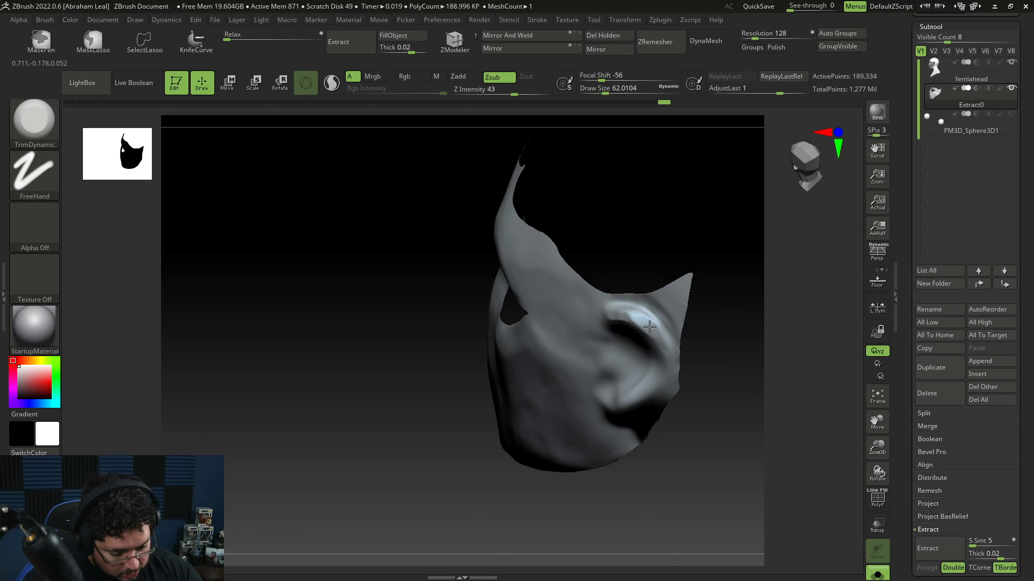
drag(705, 389, 623, 350)
Step: Build up clay on the mask's side cheek with ClayBuildup and smooth it
key(b)
key(c)
key(b)
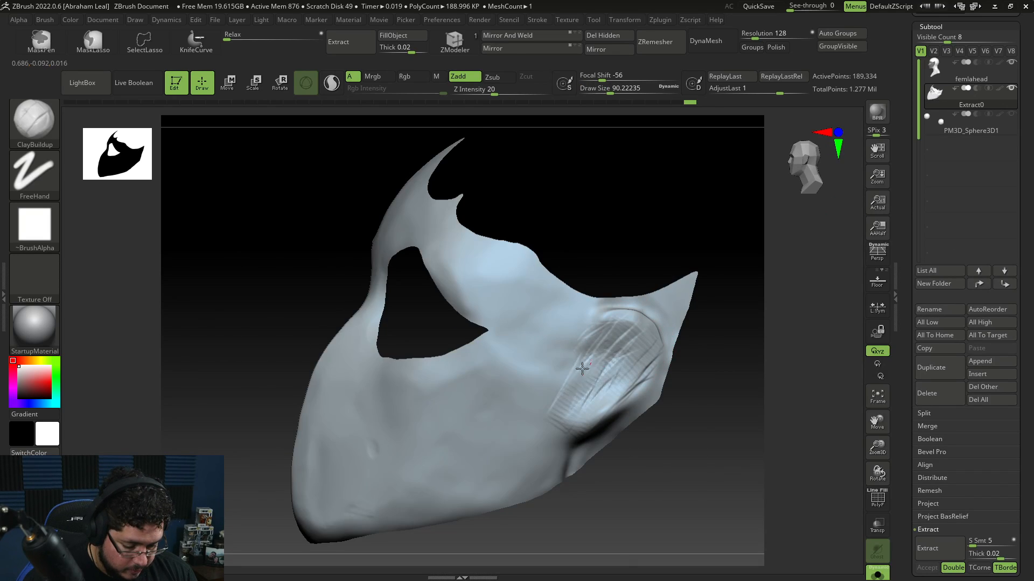
drag(583, 436, 618, 387)
mouse_move(582, 429)
shift+mouse_down()
mouse_move(595, 374)
mouse_move(555, 409)
shift+mouse_up()
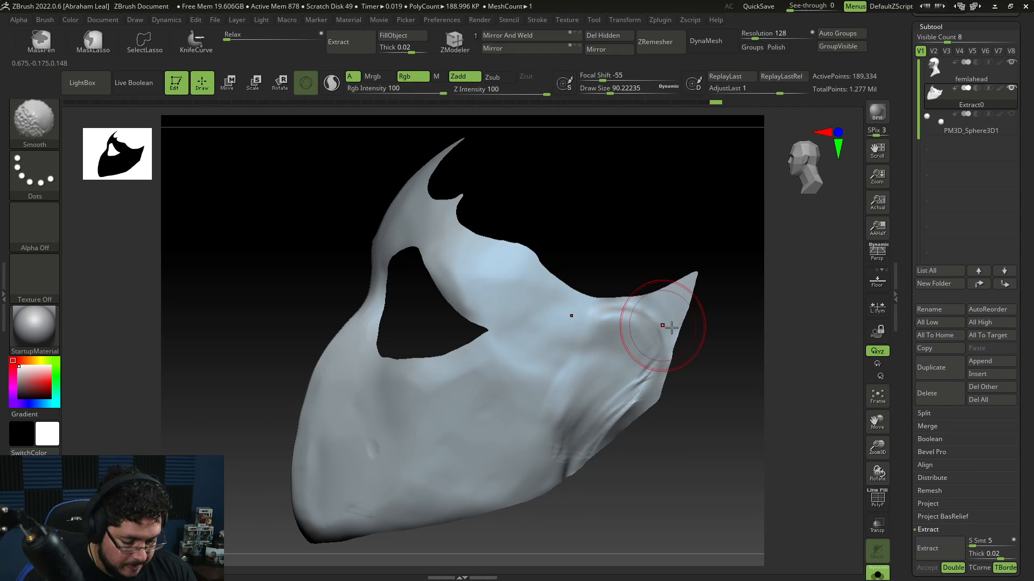
mouse_move(671, 328)
mouse_down()
mouse_move(638, 335)
mouse_move(619, 318)
mouse_up()
mouse_move(646, 420)
shift+mouse_down()
mouse_move(699, 390)
mouse_move(699, 367)
mouse_move(679, 399)
mouse_move(687, 332)
shift+mouse_up()
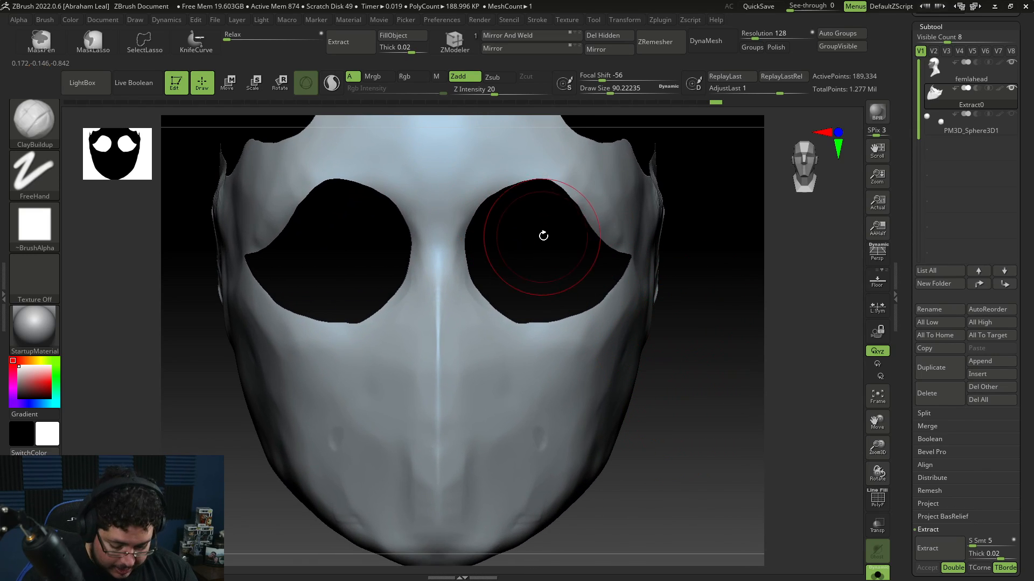
Step: Reshape the mask's brow edge above the eye holes with the Move brush
key(b)
key(m)
key(v)
key(space)
mouse_move(542, 226)
mouse_down()
mouse_move(542, 187)
mouse_move(541, 202)
mouse_up()
key(b)
key(m)
key(v)
key(space)
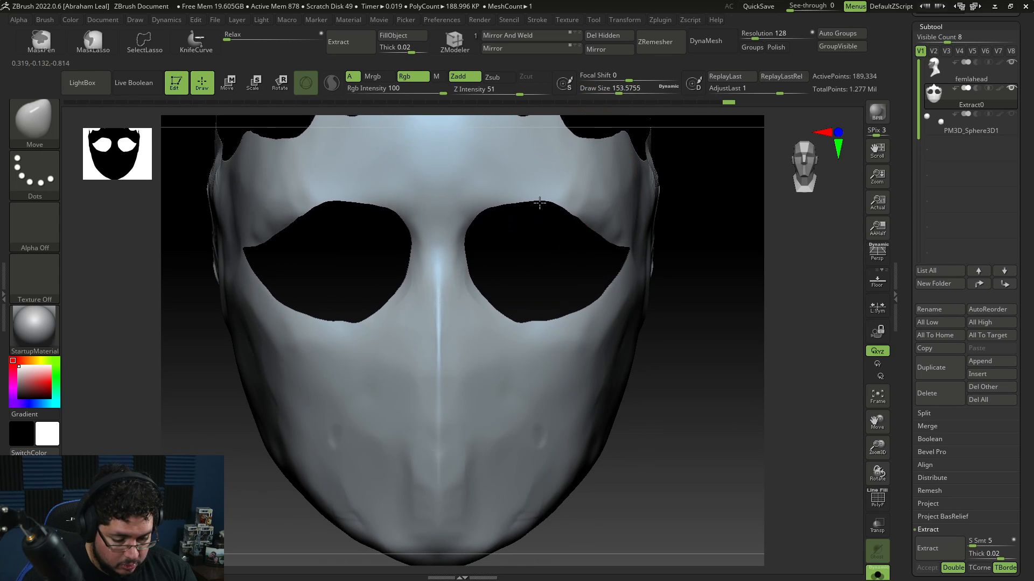
mouse_move(729, 211)
mouse_down()
mouse_move(632, 199)
mouse_move(582, 212)
mouse_up()
key(space)
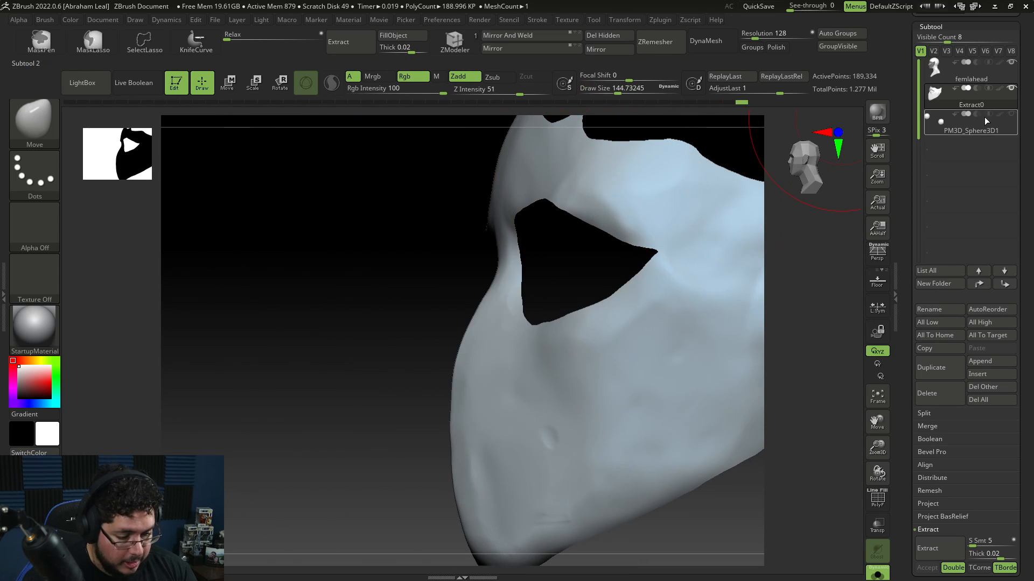
Step: Show the head together with the mask to check how it fits
click(886, 571)
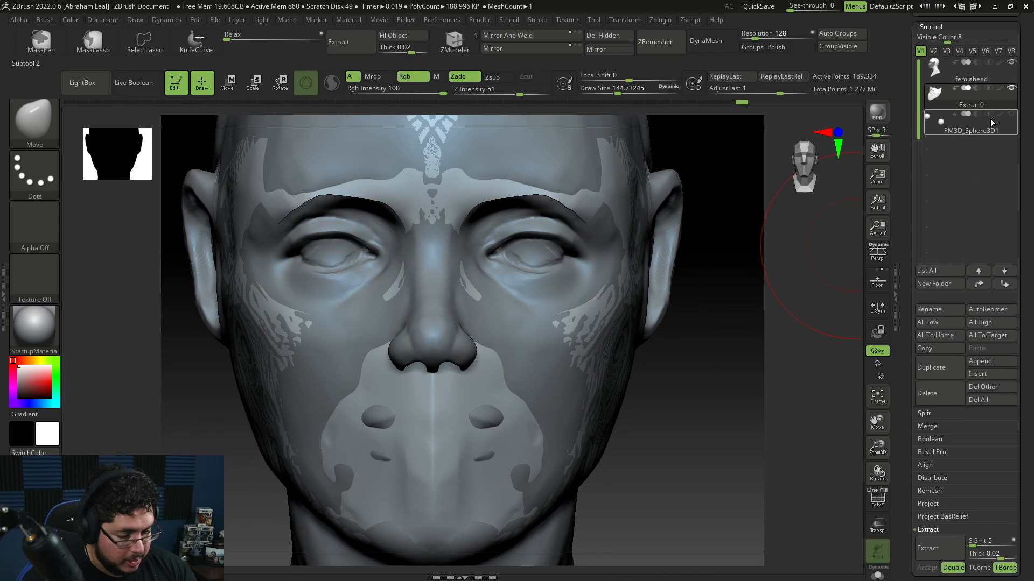
mouse_move(799, 203)
mouse_down()
mouse_move(539, 280)
mouse_move(415, 369)
mouse_up()
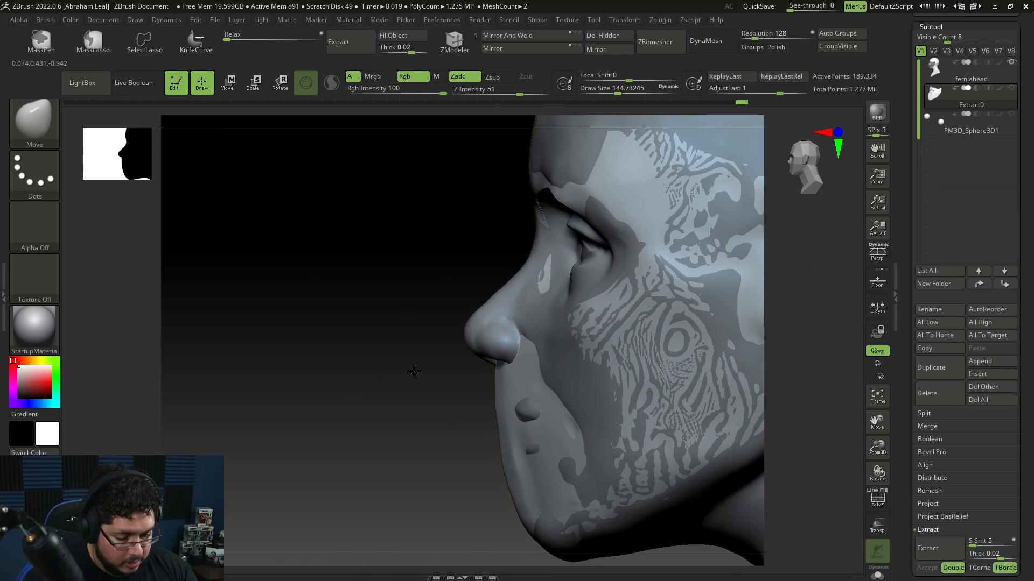
key(w)
drag(719, 234, 715, 234)
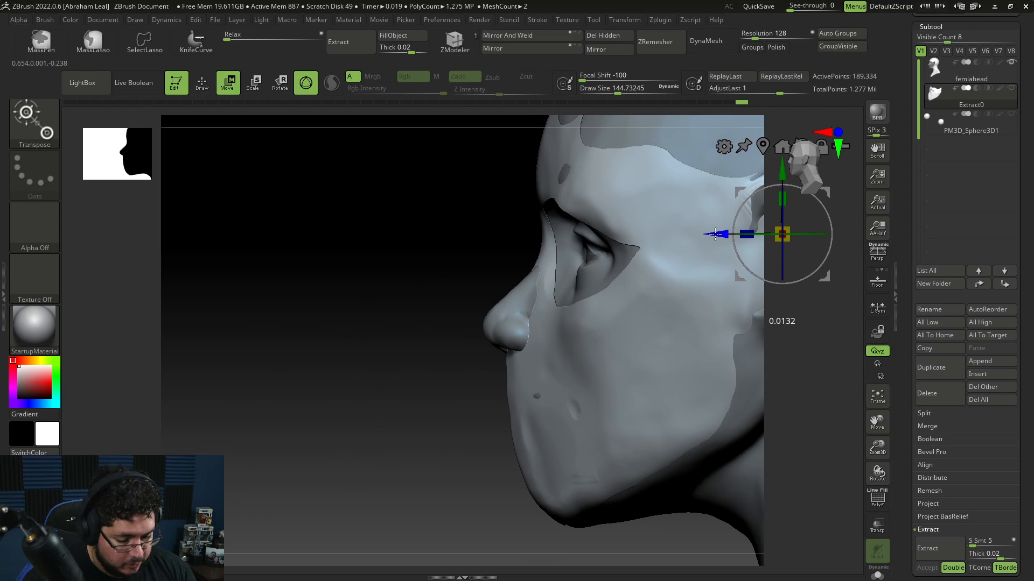
key(q)
Step: Pull the mask's cheek and eye-area surfaces onto the head with the Move brush, adjusting brush size
key(b)
key(m)
key(v)
key(space)
mouse_move(510, 328)
mouse_down()
mouse_move(487, 302)
mouse_move(517, 323)
mouse_move(580, 345)
mouse_move(582, 336)
mouse_up()
key(space)
key(space)
drag(542, 396, 544, 474)
drag(520, 372, 512, 376)
alt+drag(672, 273, 660, 315)
drag(519, 326, 527, 335)
alt+drag(736, 291, 716, 206)
mouse_move(681, 430)
mouse_down()
mouse_move(667, 289)
mouse_move(660, 334)
mouse_move(613, 288)
mouse_up()
key(bracketleft)
key(bracketleft)
key(bracketleft)
key(bracketleft)
key(bracketleft)
key(bracketright)
key(bracketright)
key(bracketright)
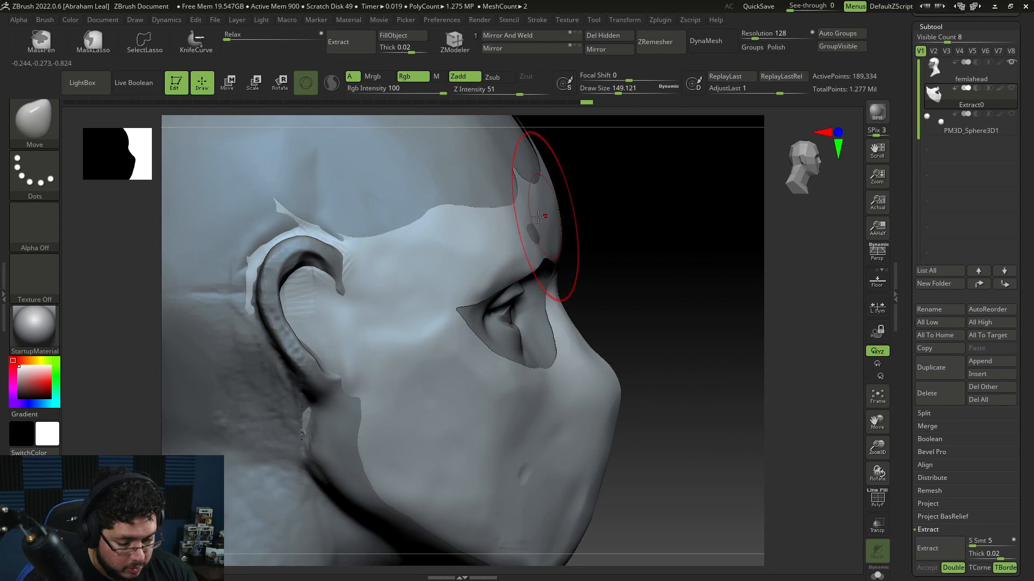
Step: Move the mask's temple and side edges to fit the head, undoing a stray stroke
drag(668, 212, 531, 207)
mouse_move(798, 289)
alt+mouse_down()
mouse_move(780, 374)
mouse_move(778, 346)
mouse_move(503, 347)
alt+mouse_up()
key(bracketright)
key(bracketright)
key(bracketright)
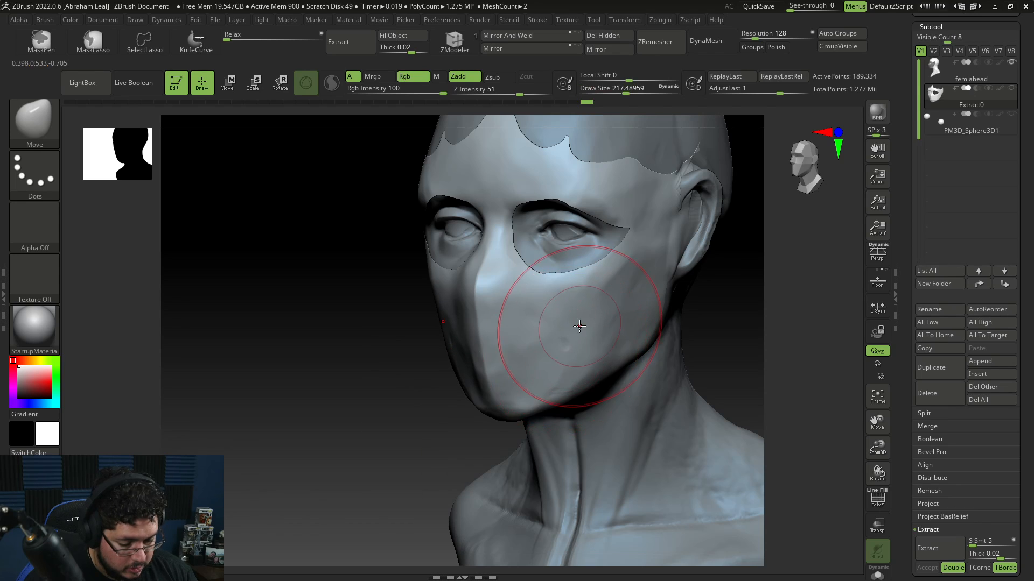
drag(781, 301, 580, 363)
drag(540, 436, 619, 307)
key(space)
mouse_move(692, 235)
mouse_down()
mouse_move(706, 235)
mouse_move(700, 295)
mouse_move(613, 286)
mouse_move(748, 210)
mouse_up()
key(bracketleft)
key(bracketleft)
key(bracketleft)
key(bracketleft)
mouse_move(692, 335)
mouse_down()
mouse_move(671, 274)
mouse_move(734, 258)
mouse_move(661, 352)
mouse_up()
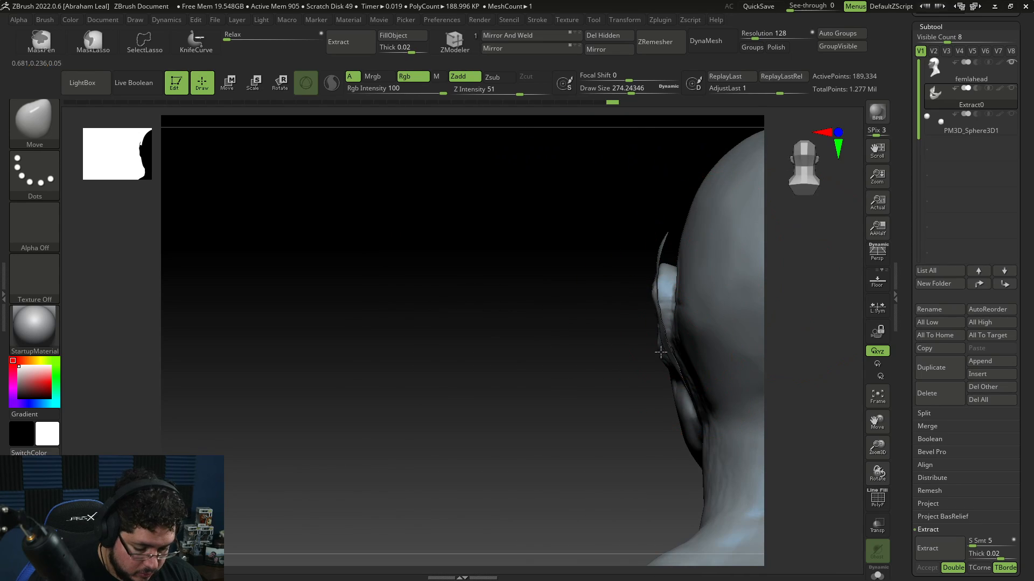
drag(684, 409, 692, 425)
mouse_move(640, 443)
mouse_down()
mouse_move(732, 415)
mouse_move(757, 362)
mouse_move(719, 350)
mouse_move(700, 357)
mouse_move(743, 344)
mouse_move(724, 348)
mouse_move(699, 282)
mouse_move(695, 324)
mouse_move(681, 326)
mouse_up()
key(ctrl+z)
key(space)
key(space)
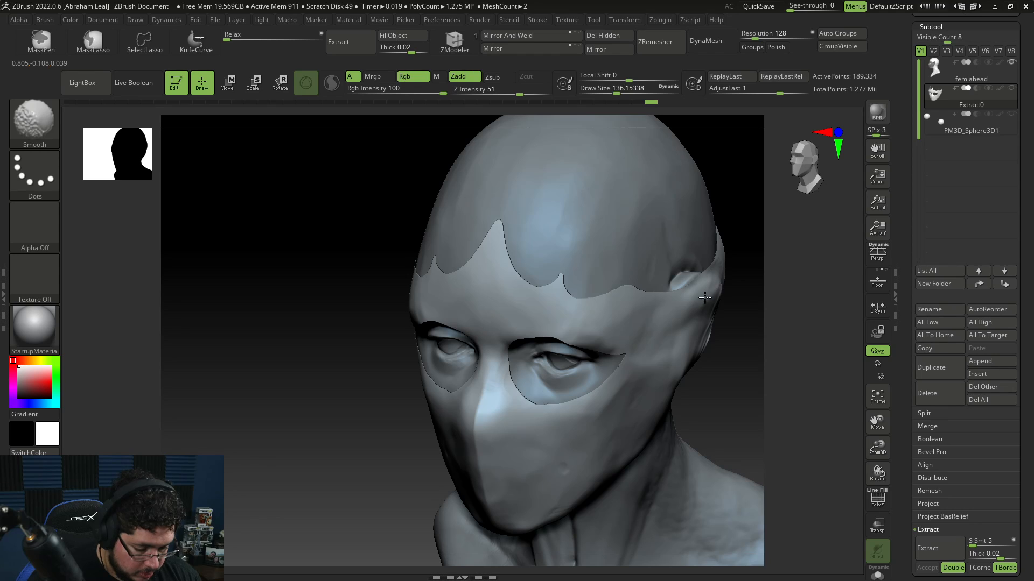
Step: Flatten the mask's side near the temple with TrimDynamic
key(b)
key(t)
key(d)
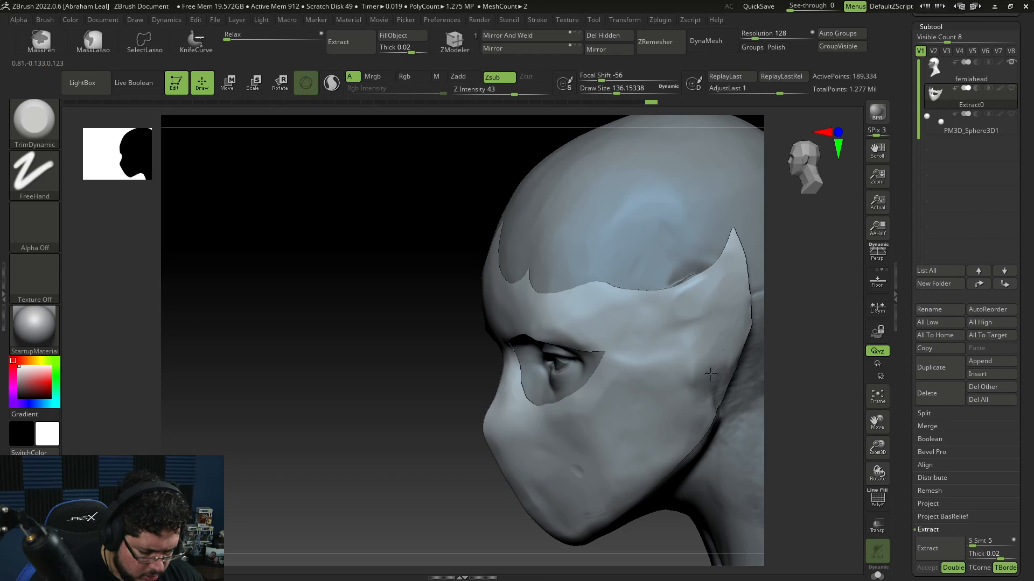
drag(805, 355, 725, 378)
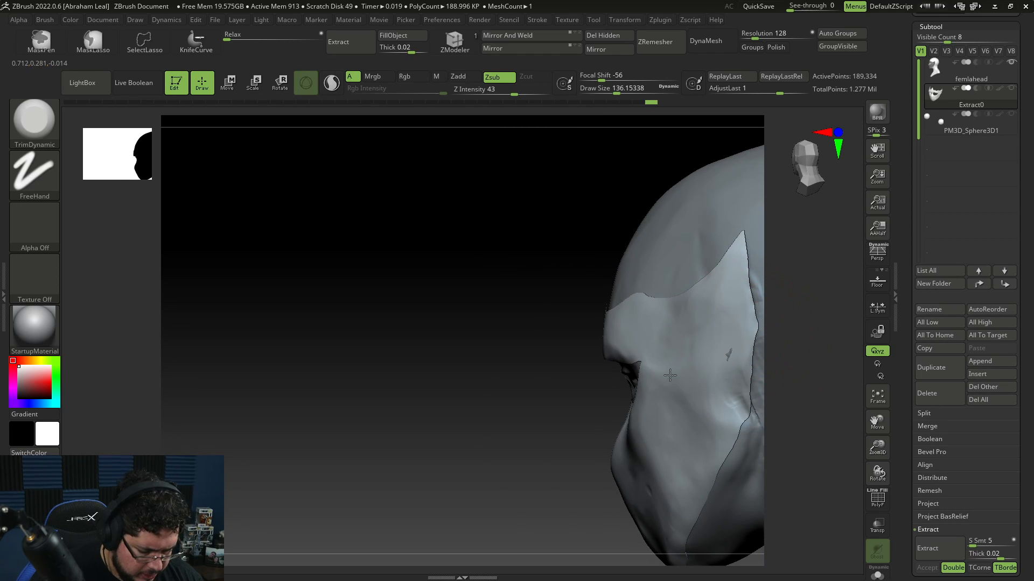
drag(803, 373, 739, 364)
Step: Push the mask's side surface with the Move brush
key(b)
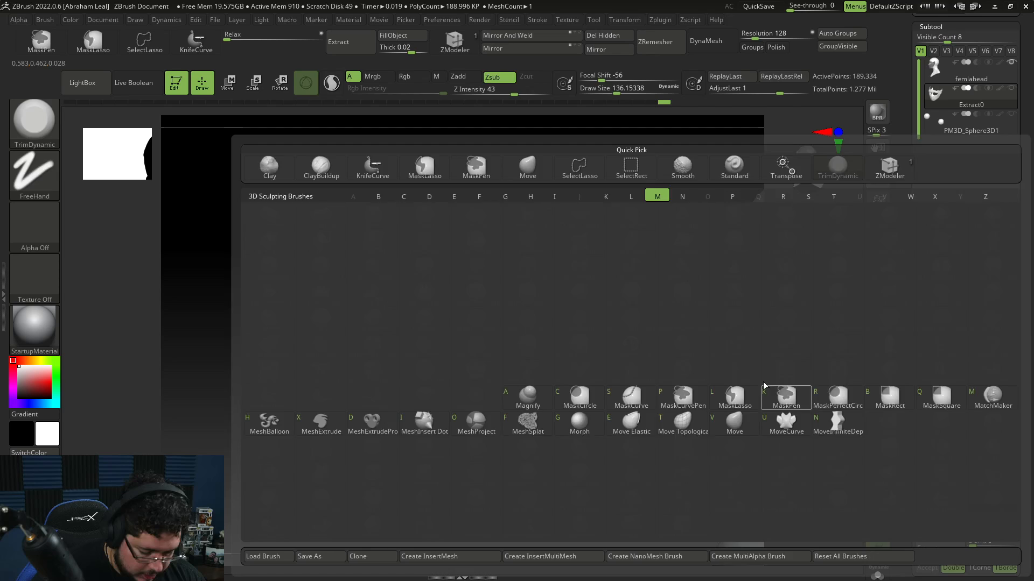
key(m)
key(v)
mouse_move(771, 398)
mouse_down()
mouse_move(743, 410)
mouse_move(718, 357)
mouse_move(766, 334)
mouse_up()
drag(651, 437, 720, 341)
Step: Trim the mask's cheek and side surfaces flat with TrimDynamic
key(b)
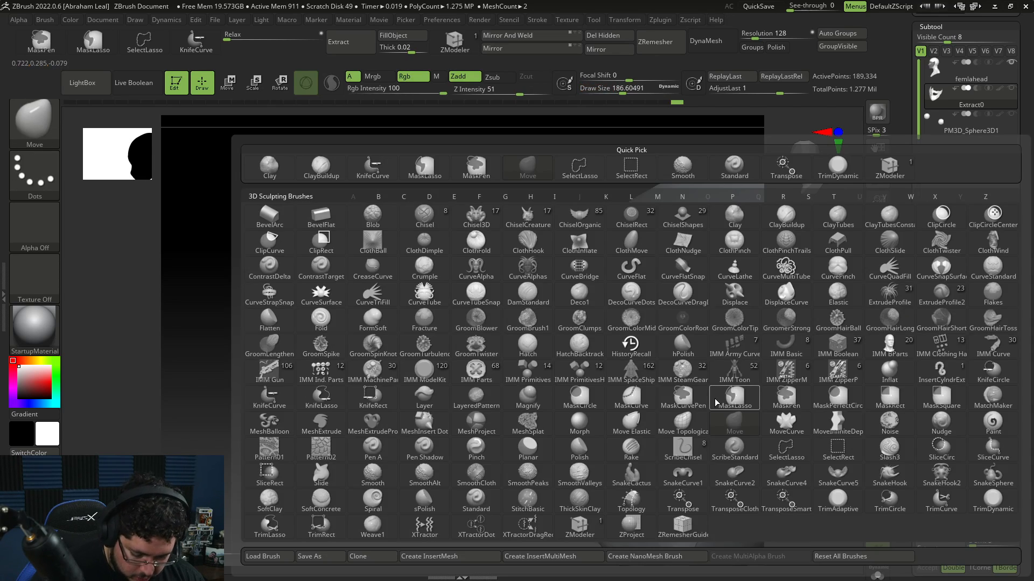
key(t)
key(d)
drag(672, 422, 658, 378)
drag(791, 328, 756, 343)
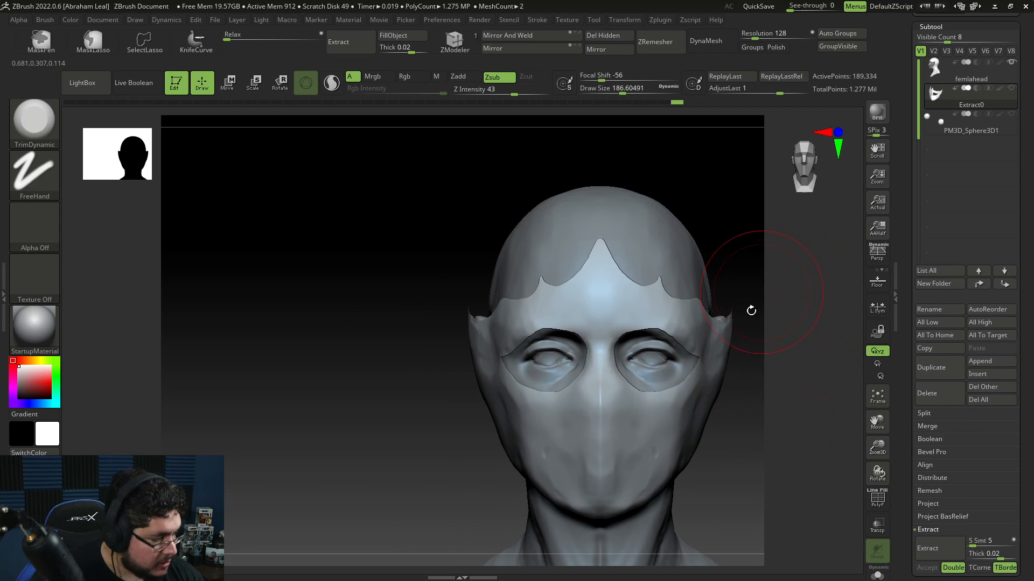
drag(757, 439, 659, 494)
alt+drag(816, 337, 770, 343)
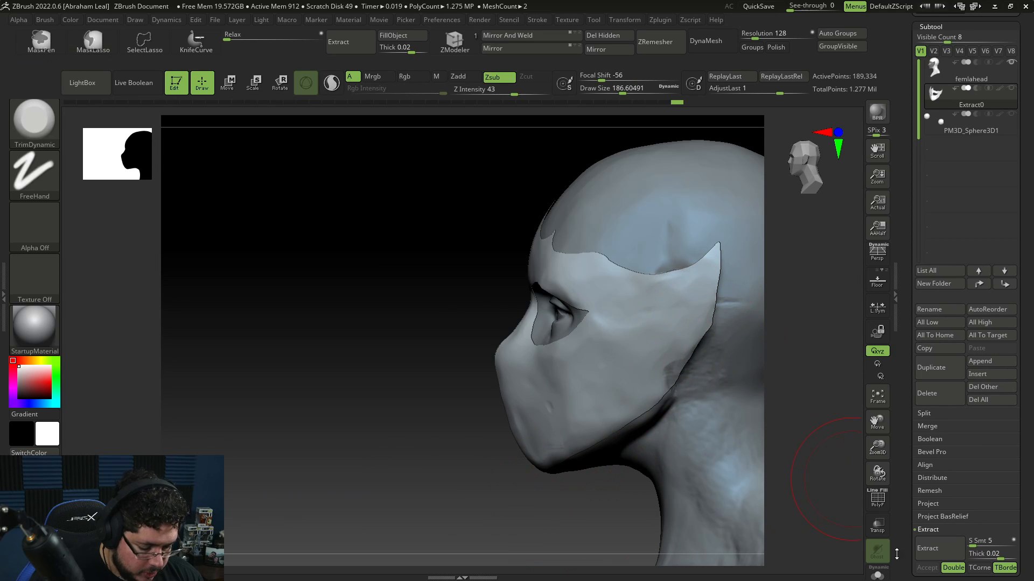
Step: Isolate the mask and hide a small part near its chin with SelectLasso, undoing an extra hide
click(876, 574)
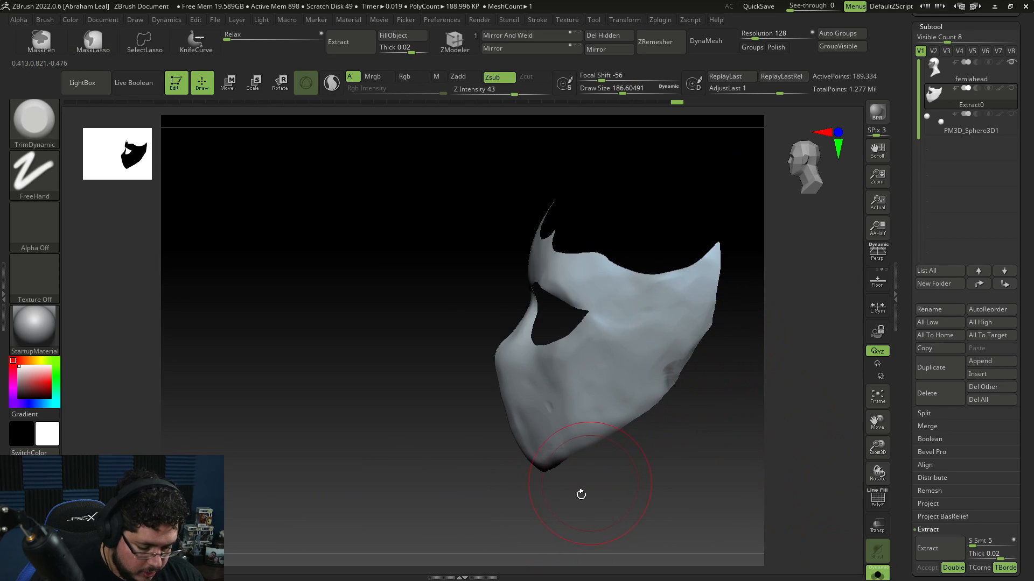
key(ctrl+shift)
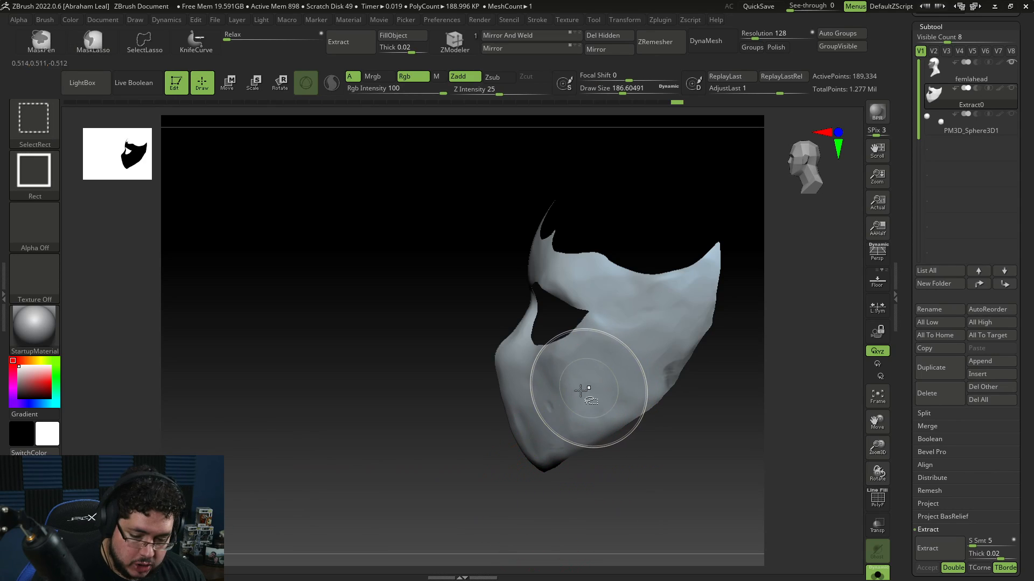
click(145, 42)
key(ctrl+shift)
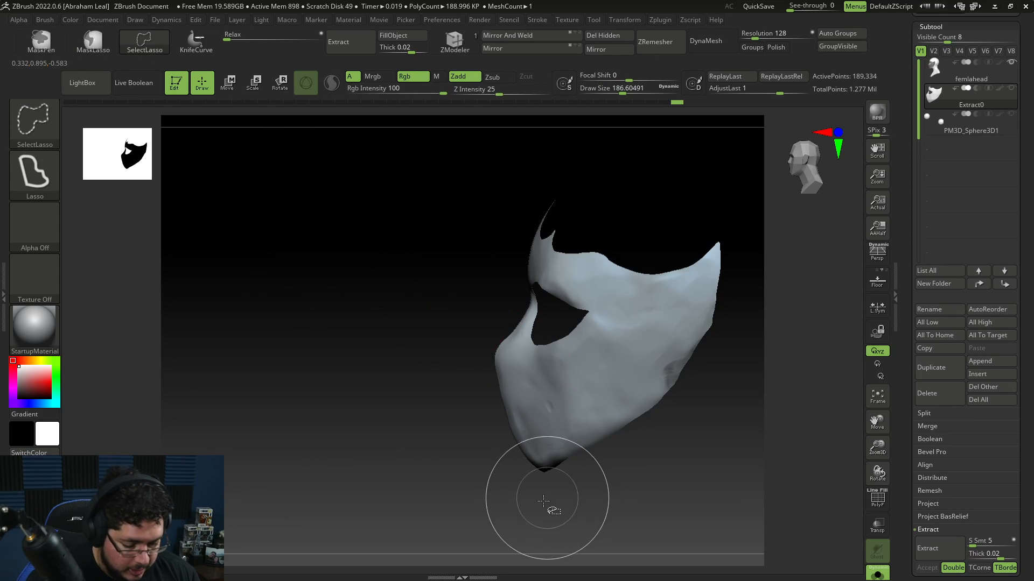
ctrl+alt+shift+drag(538, 502, 547, 477)
mouse_move(601, 413)
ctrl+alt+shift+mouse_down()
mouse_move(855, 367)
mouse_move(750, 363)
ctrl+alt+shift+mouse_up()
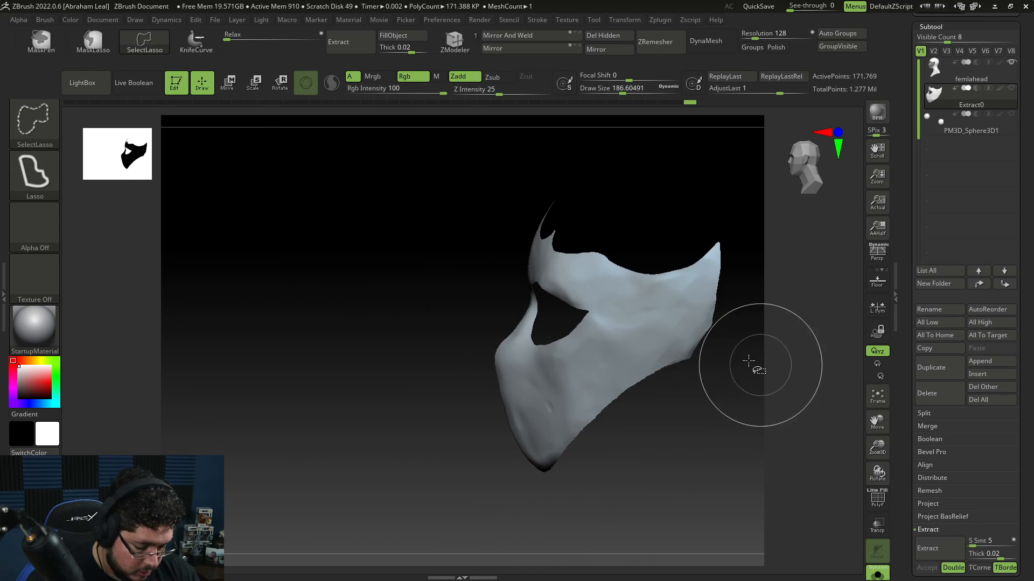
key(ctrl)
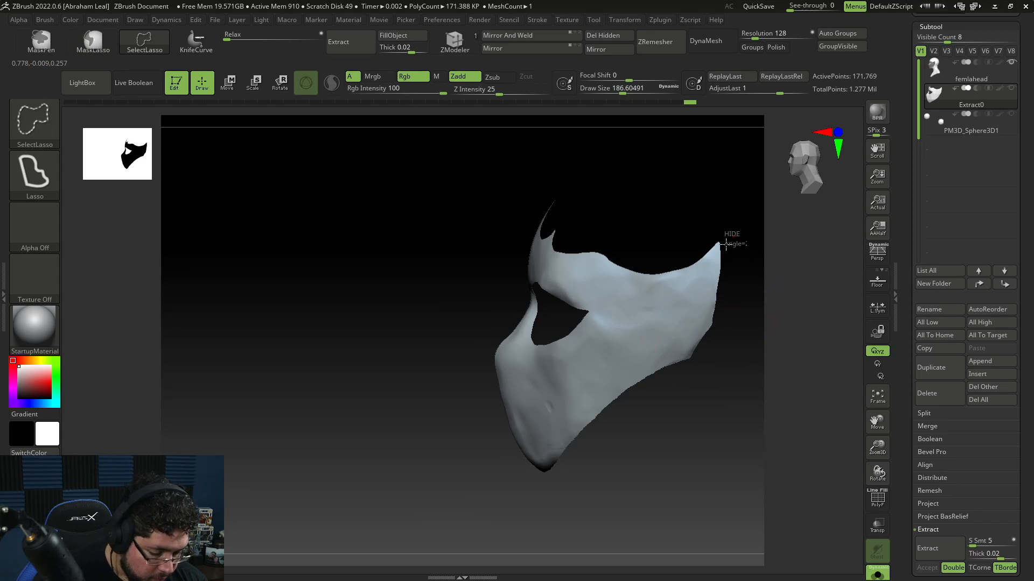
mouse_move(726, 233)
ctrl+alt+shift+mouse_down()
mouse_move(716, 312)
mouse_move(734, 234)
ctrl+alt+shift+mouse_up()
key(ctrl+z)
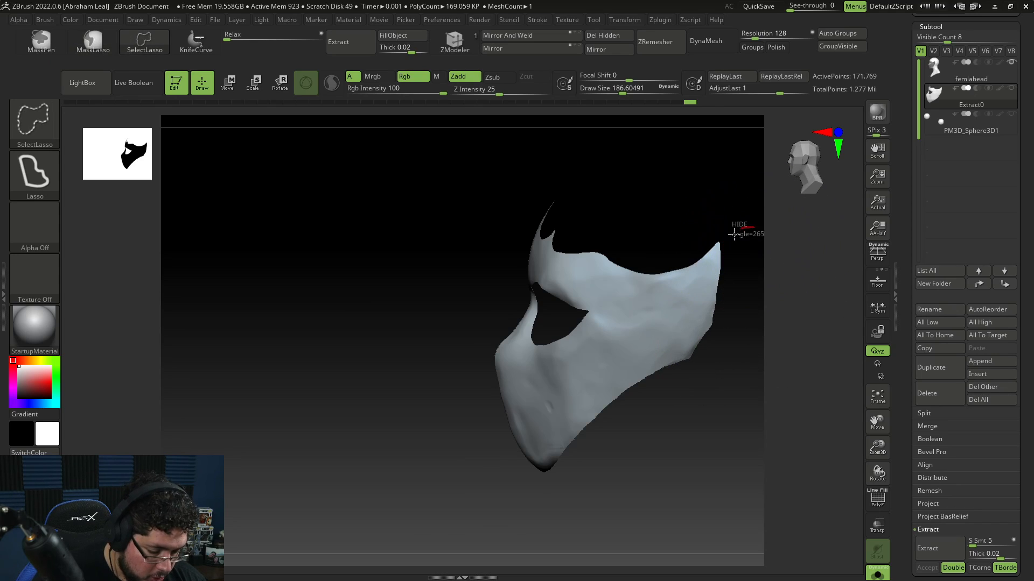
Step: Trim the mask's lower side edge with TrimDynamic and try to delete the hidden polygons
mouse_move(714, 273)
ctrl+alt+shift+mouse_down()
mouse_move(733, 269)
mouse_move(725, 328)
mouse_move(722, 270)
ctrl+alt+shift+mouse_up()
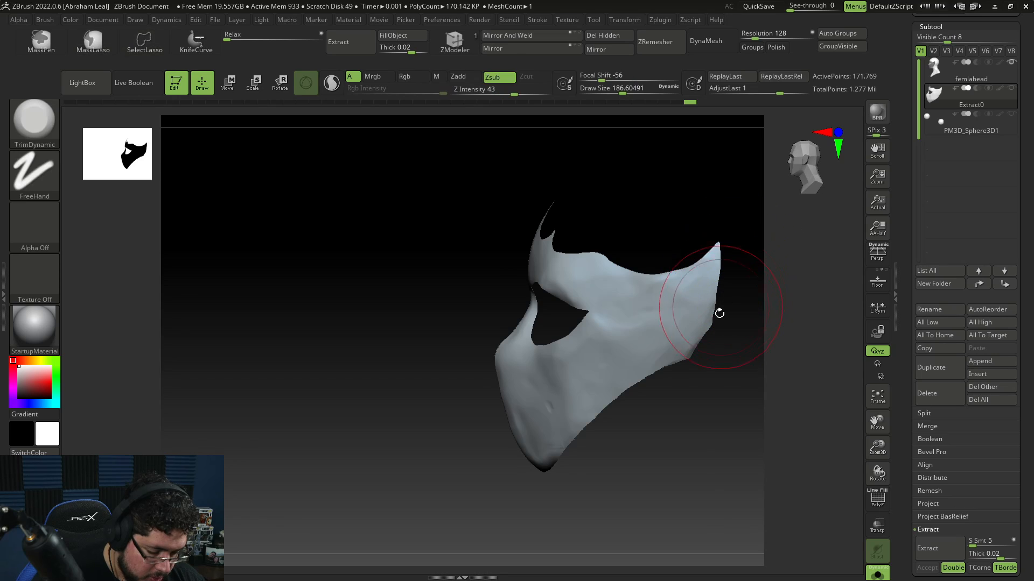
mouse_move(650, 428)
mouse_down()
mouse_move(685, 457)
mouse_move(676, 431)
mouse_move(711, 424)
mouse_move(639, 443)
mouse_move(649, 434)
mouse_up()
drag(687, 374, 590, 401)
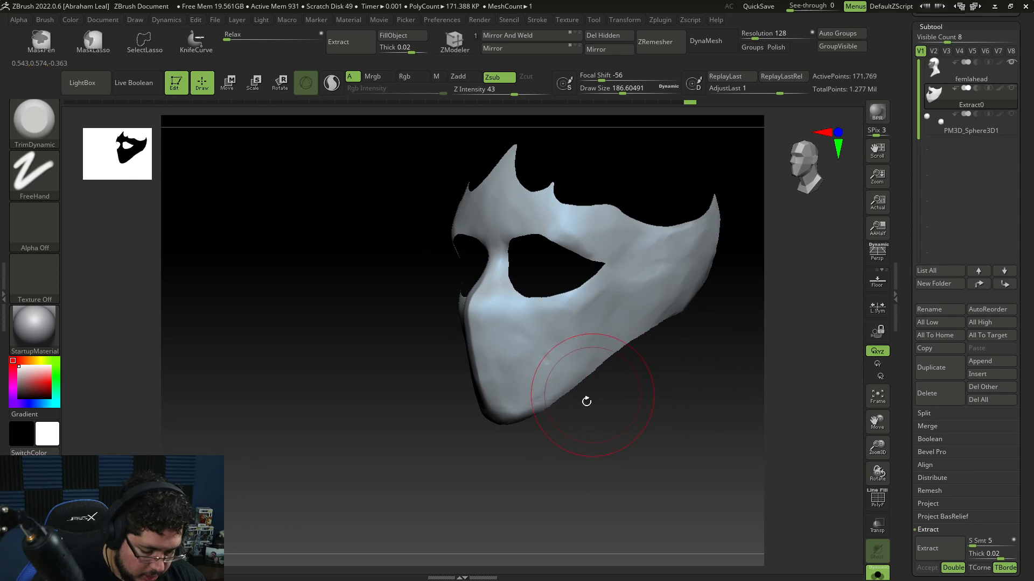
mouse_move(626, 368)
ctrl+alt+shift+mouse_down()
mouse_move(530, 408)
mouse_move(509, 462)
mouse_move(667, 423)
mouse_move(641, 397)
ctrl+alt+shift+mouse_up()
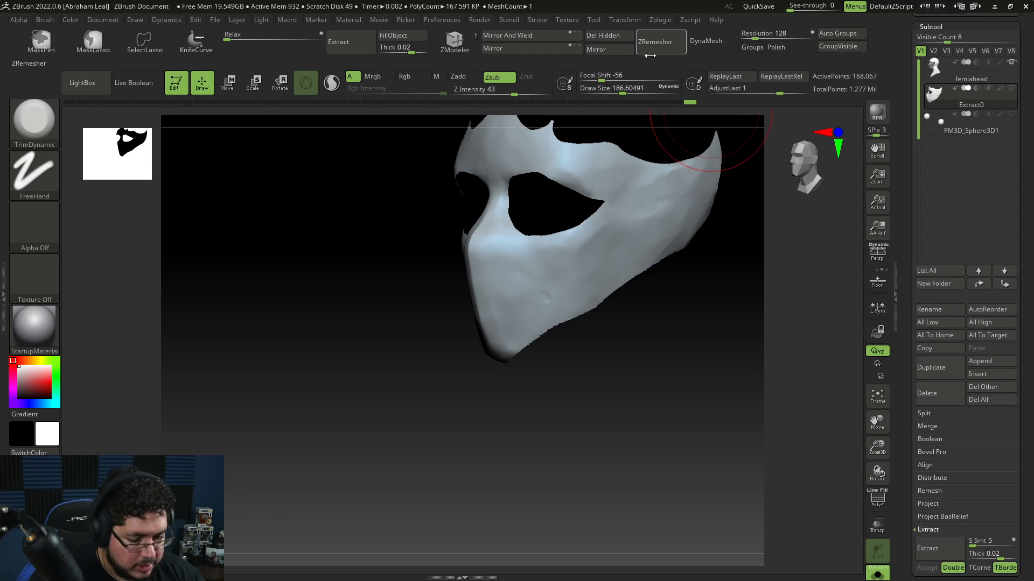
click(604, 35)
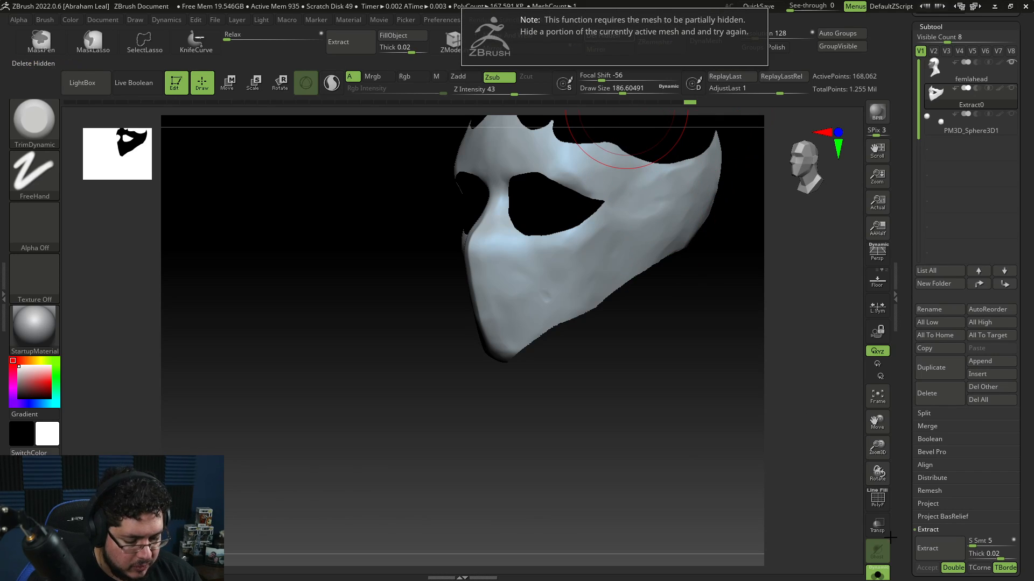
Step: Polish the mask's surface twice with Polish By Features set to about 12
drag(797, 494, 702, 403)
drag(1030, 357, 1026, 213)
drag(1007, 534, 998, 196)
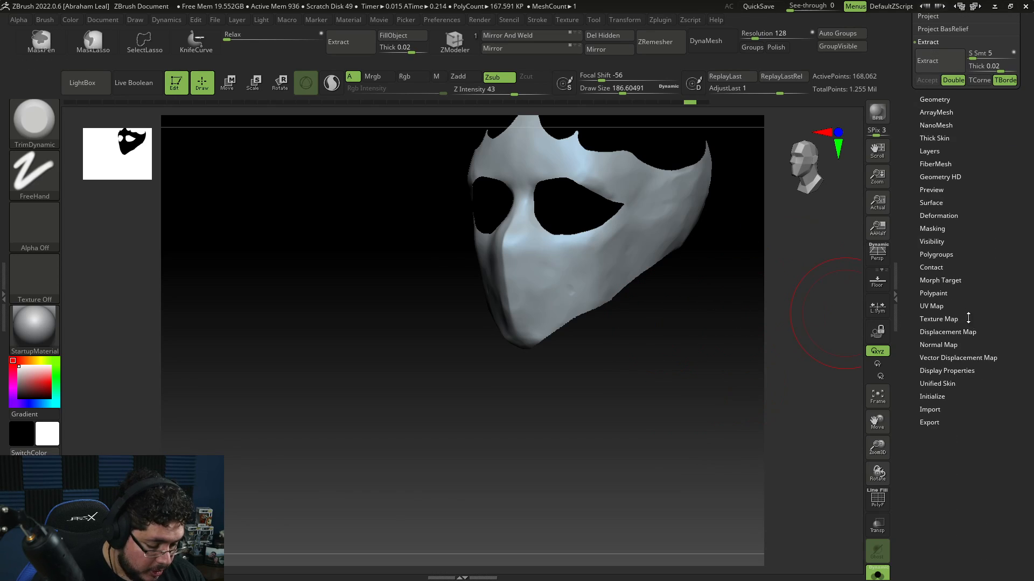
drag(970, 274, 961, 303)
click(937, 284)
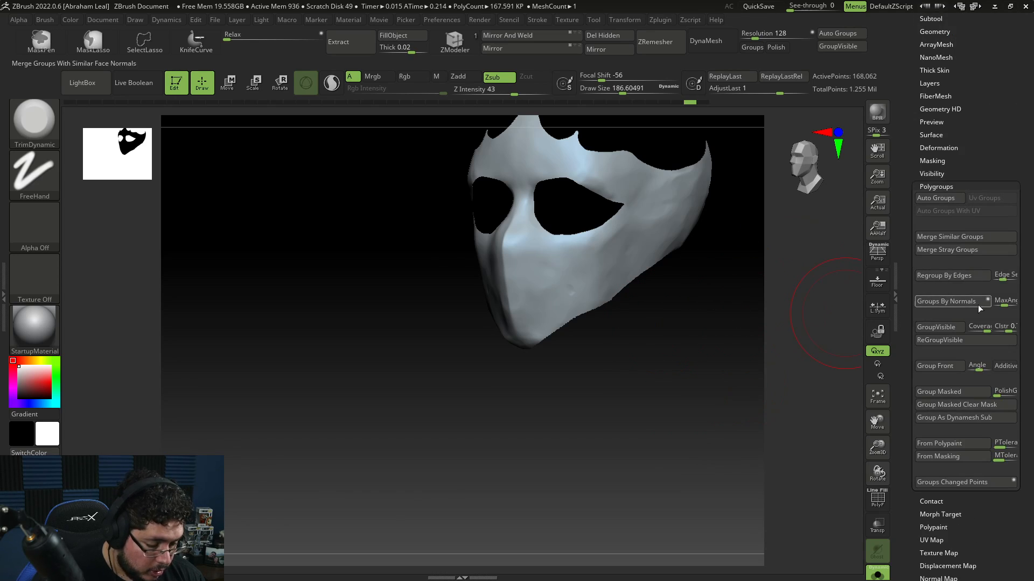
click(941, 186)
click(941, 148)
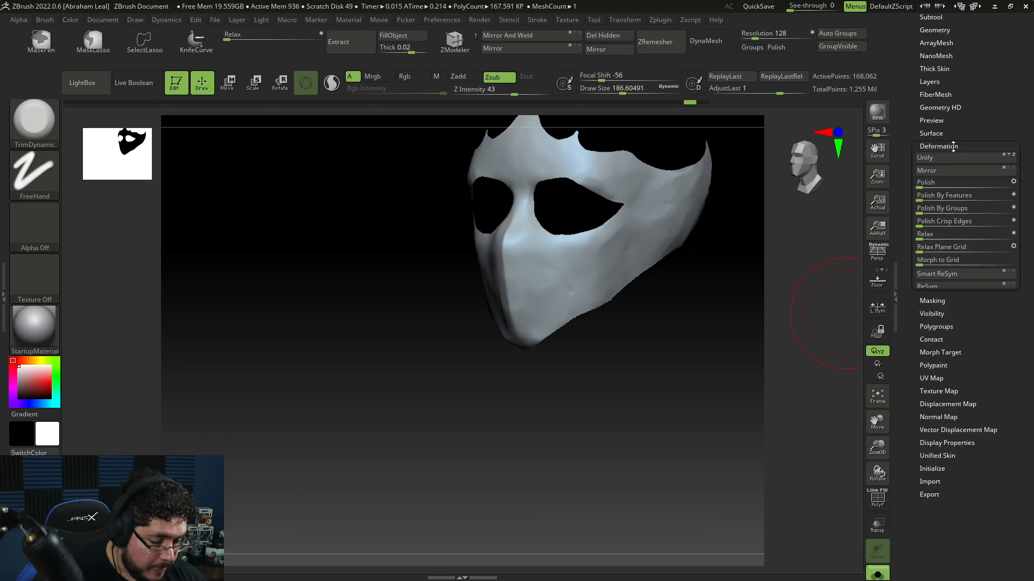
drag(920, 157, 938, 154)
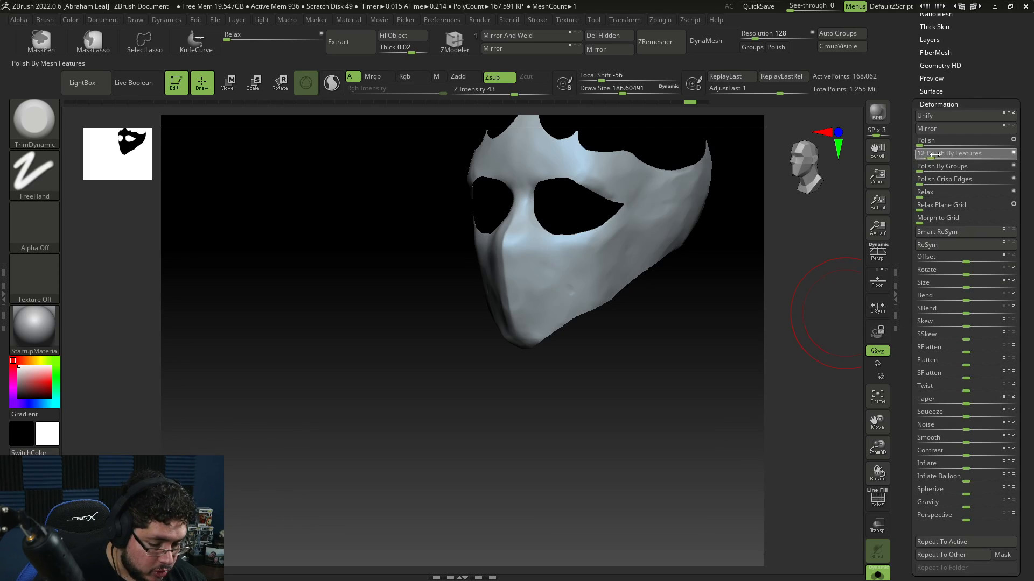
drag(716, 308, 703, 425)
drag(920, 157, 935, 155)
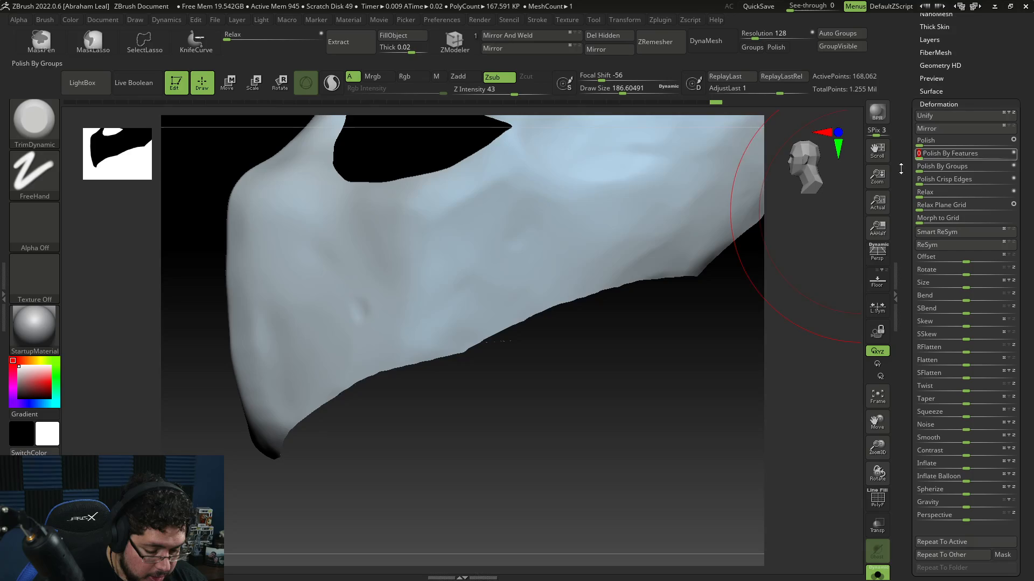
Step: Turn on the polyframe display to inspect the mask's mesh topology
click(877, 504)
drag(653, 406, 375, 446)
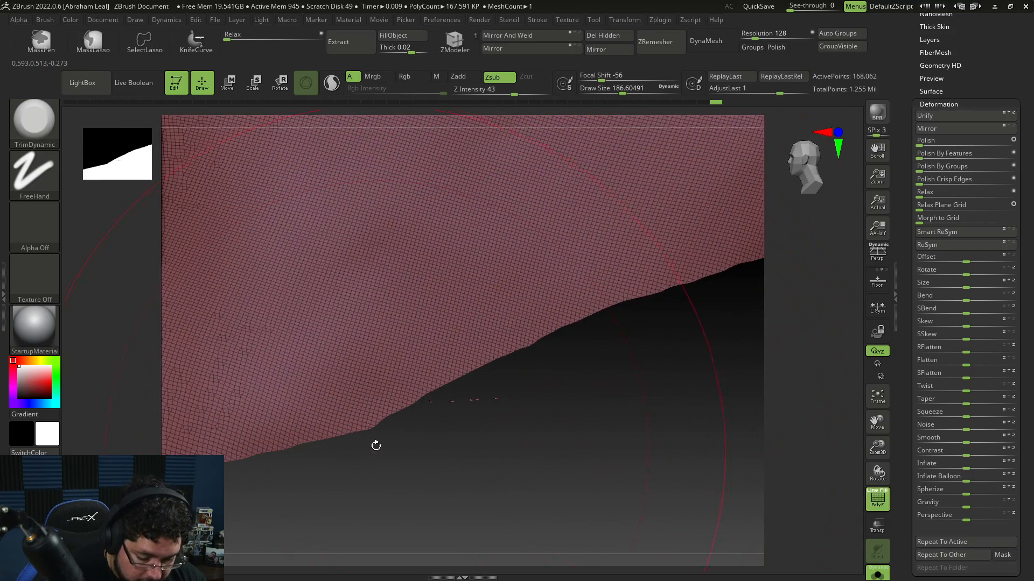
drag(442, 389, 830, 248)
Step: Remesh the mask with ZRemesher at default settings and undo the result
click(964, 107)
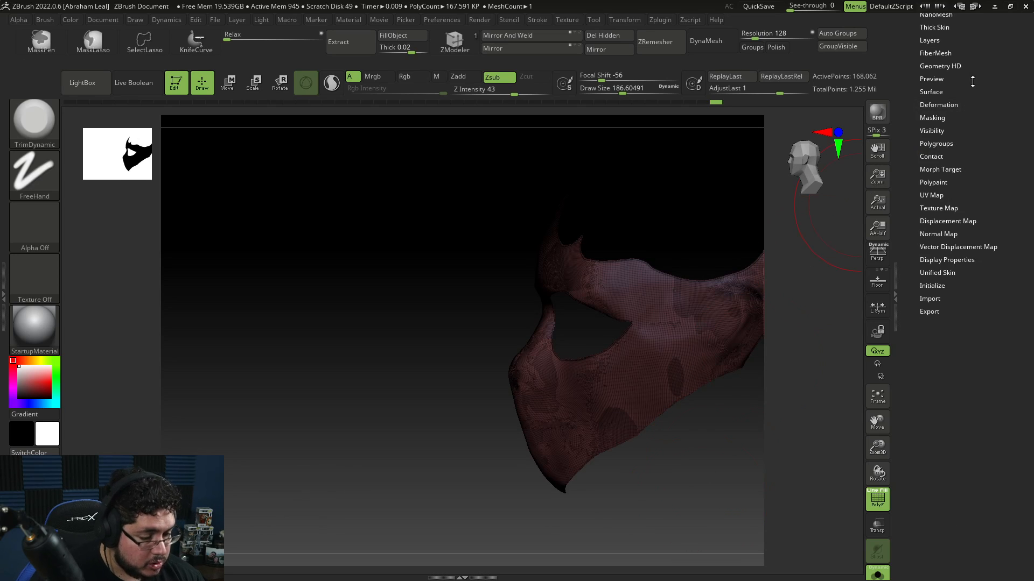
click(964, 80)
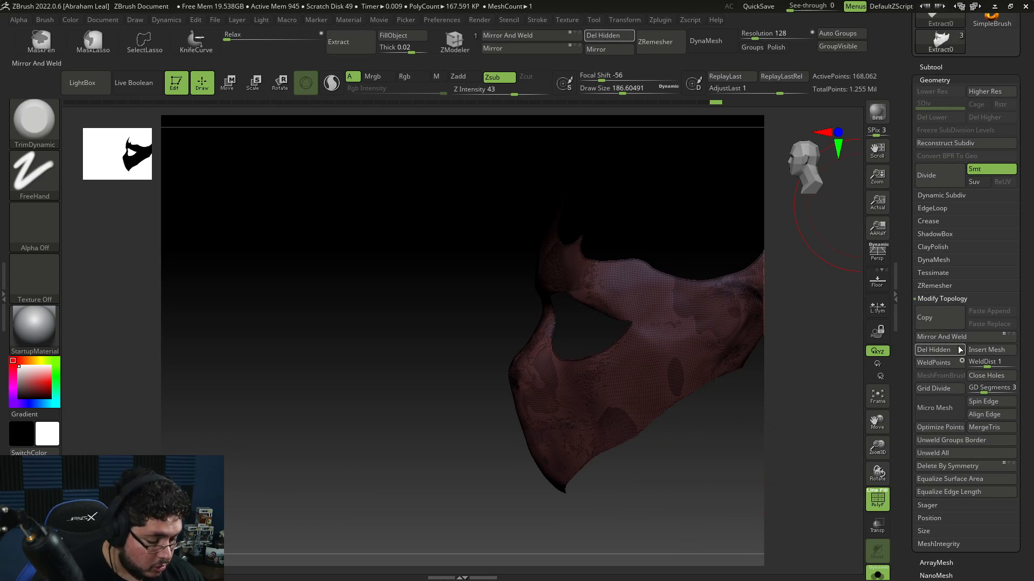
click(930, 286)
click(936, 307)
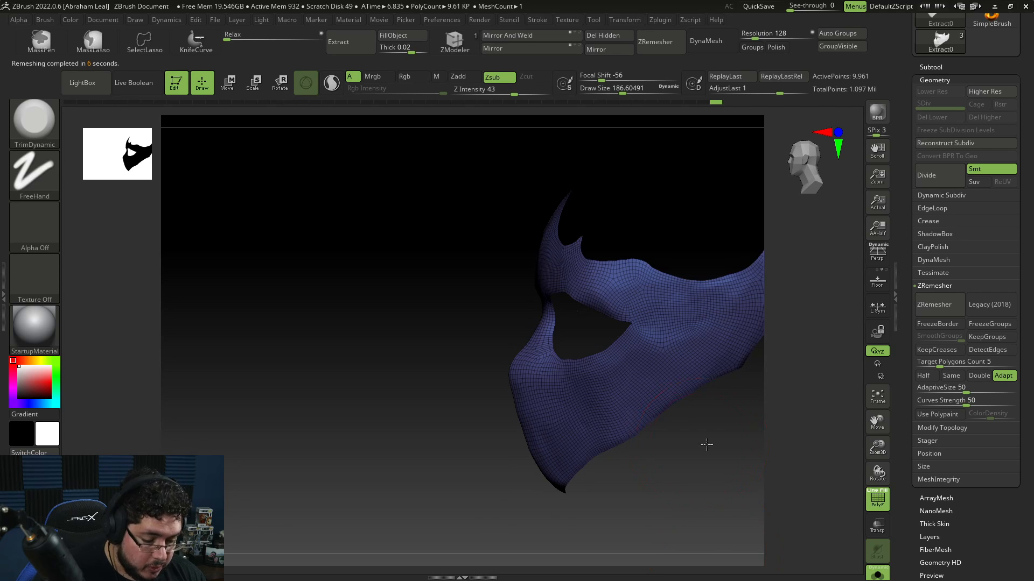
mouse_move(706, 444)
mouse_down()
mouse_move(738, 429)
mouse_move(740, 472)
mouse_move(725, 453)
mouse_up()
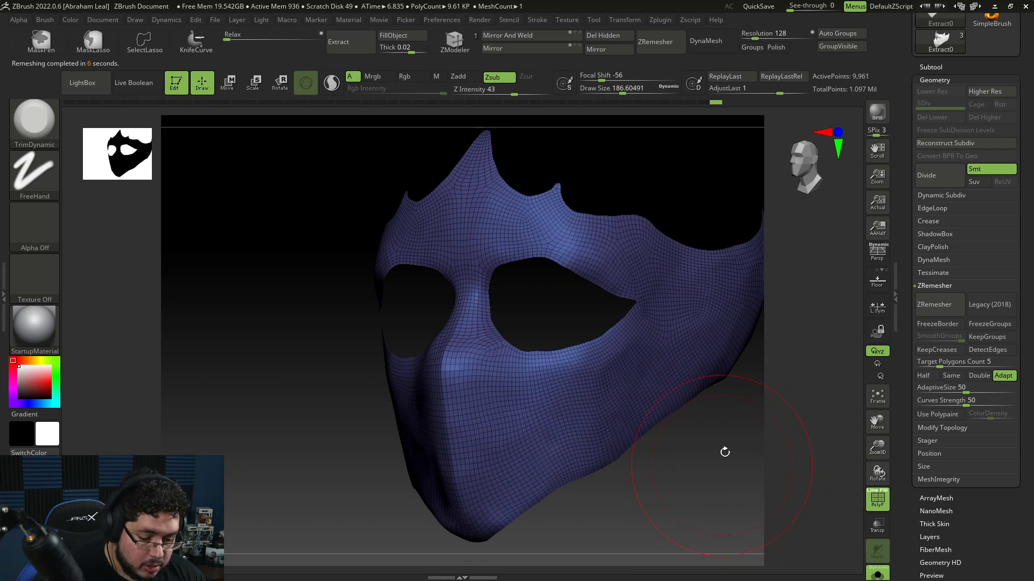
key(ctrl+z)
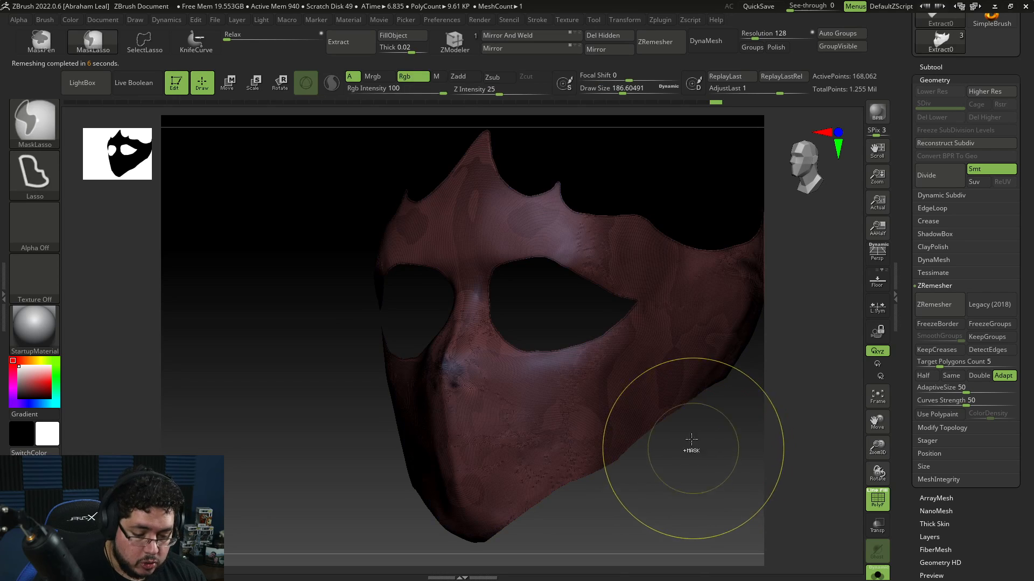
Step: Set the brush size to about 41 and draw ZRemesherGuide curves along the mask's eye holes and edges
key(space)
drag(690, 316, 675, 316)
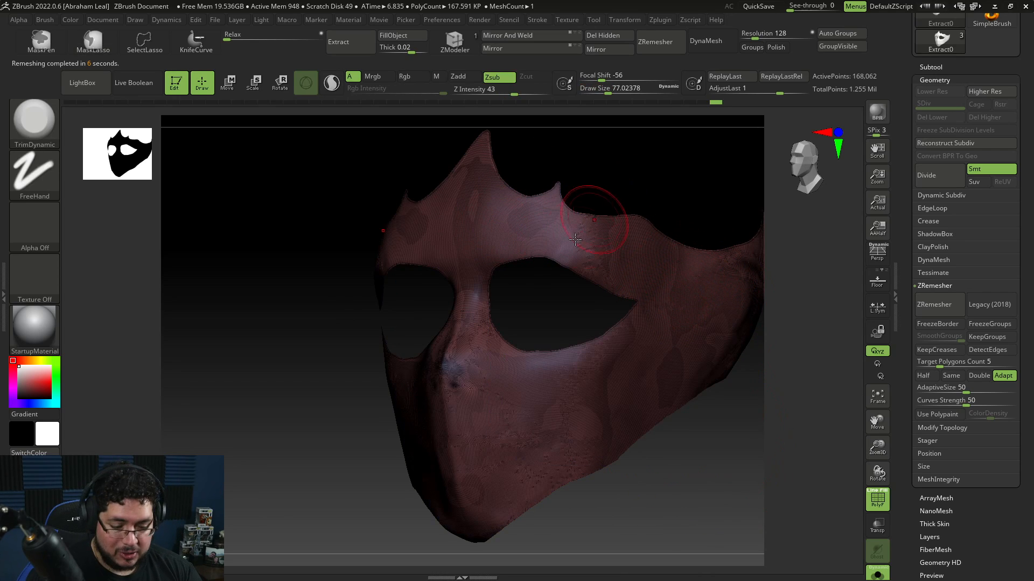
key(space)
drag(528, 249, 515, 249)
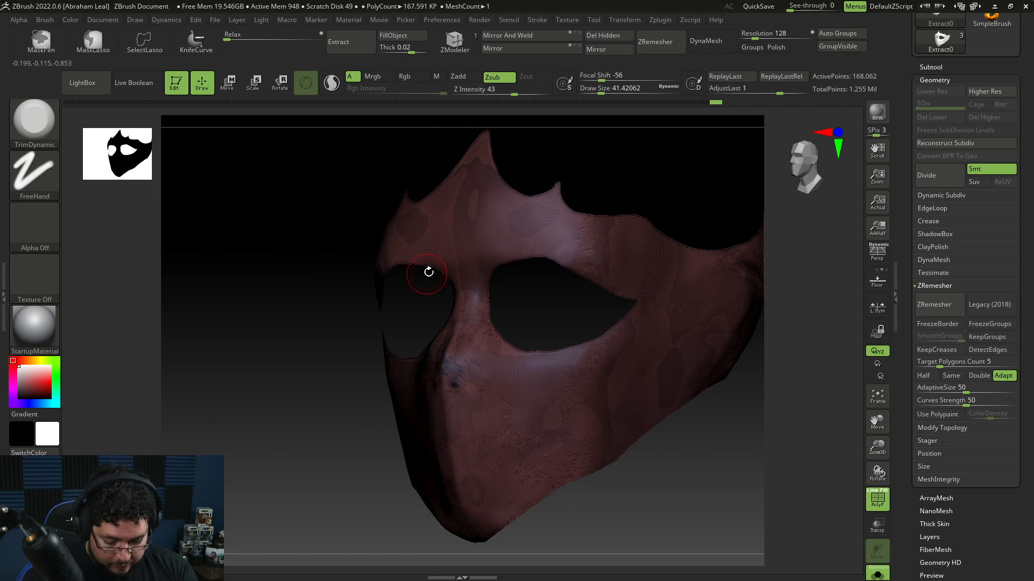
key(b)
click(477, 528)
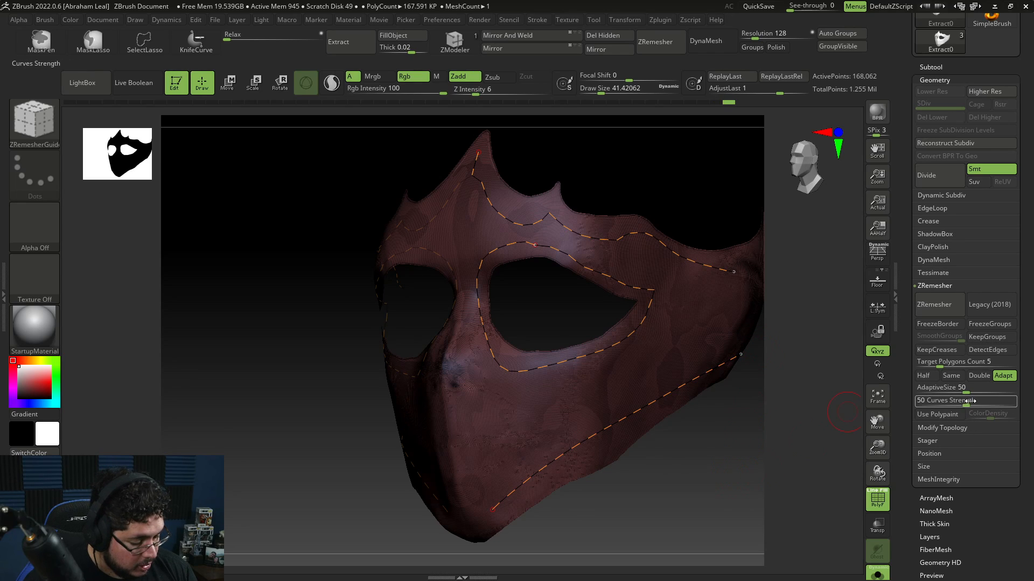
Step: Remesh the mask with Curves Strength 66 and undo the result
drag(980, 401, 999, 398)
click(937, 306)
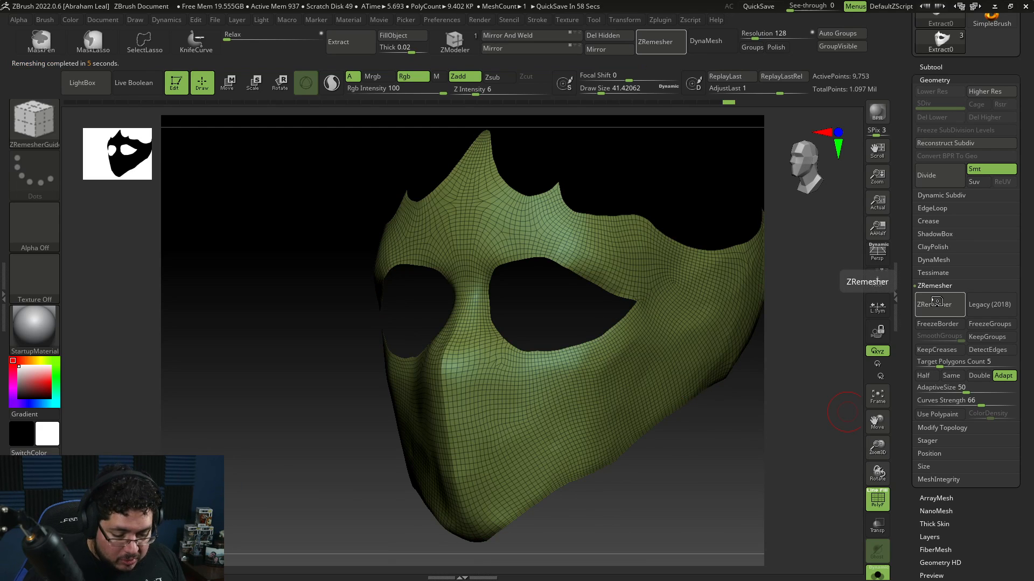
key(ctrl+z)
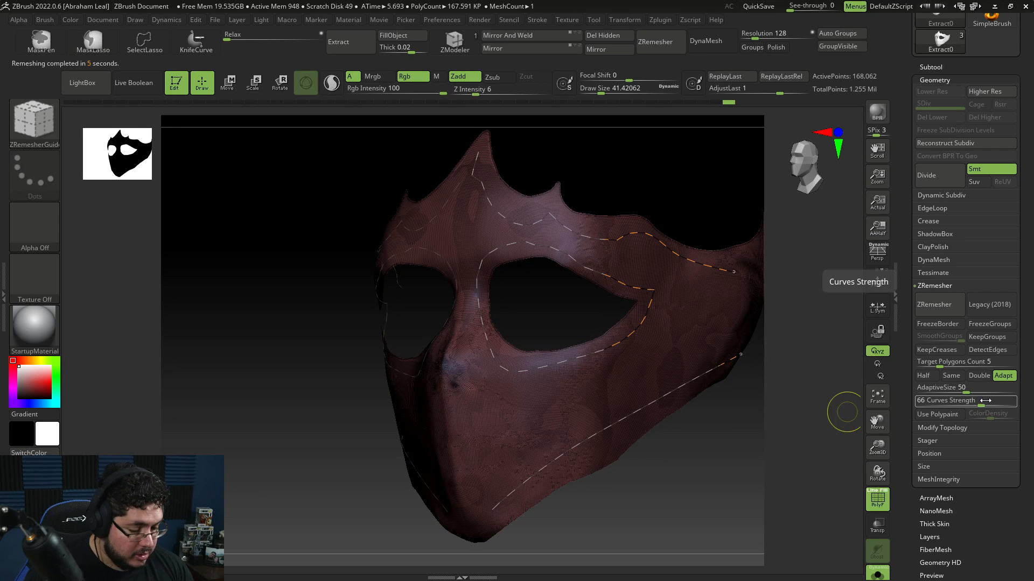
Step: Set Curves Strength to 82 and remesh the mask with ZRemesher
drag(982, 403, 997, 403)
click(960, 304)
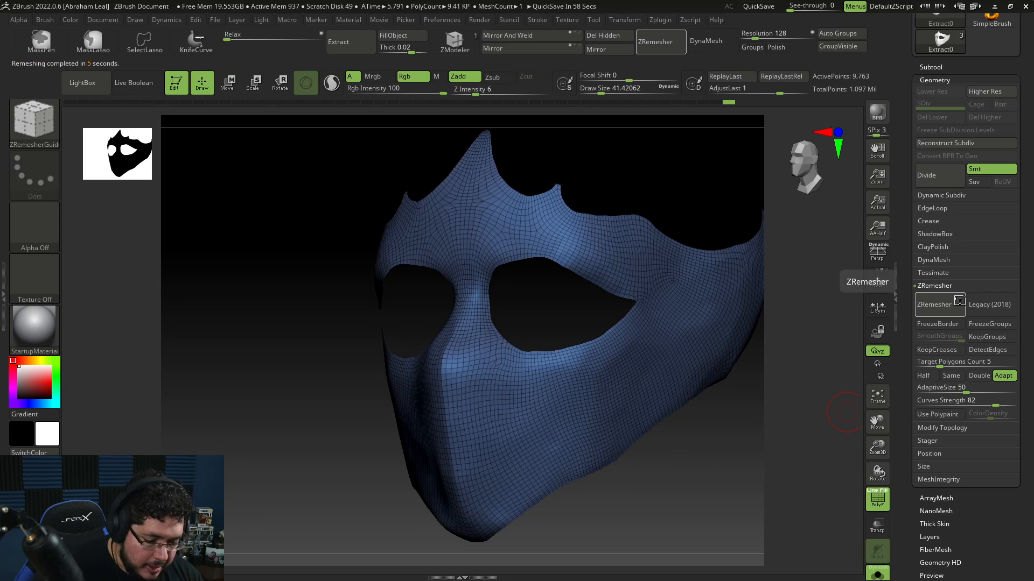
Step: Switch the target density to Half and remesh the mask again with ZRemesher
click(923, 376)
click(944, 307)
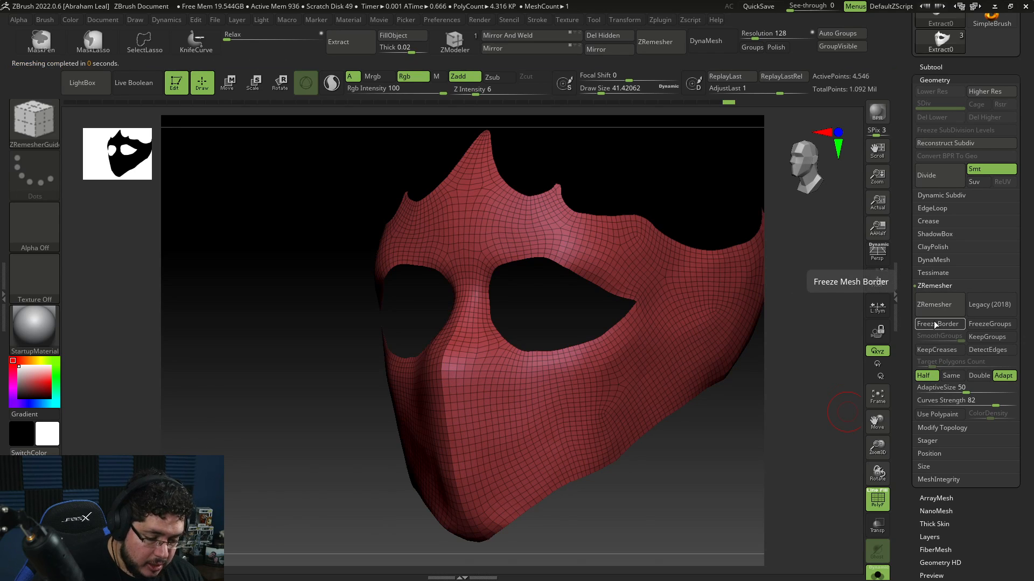
click(938, 305)
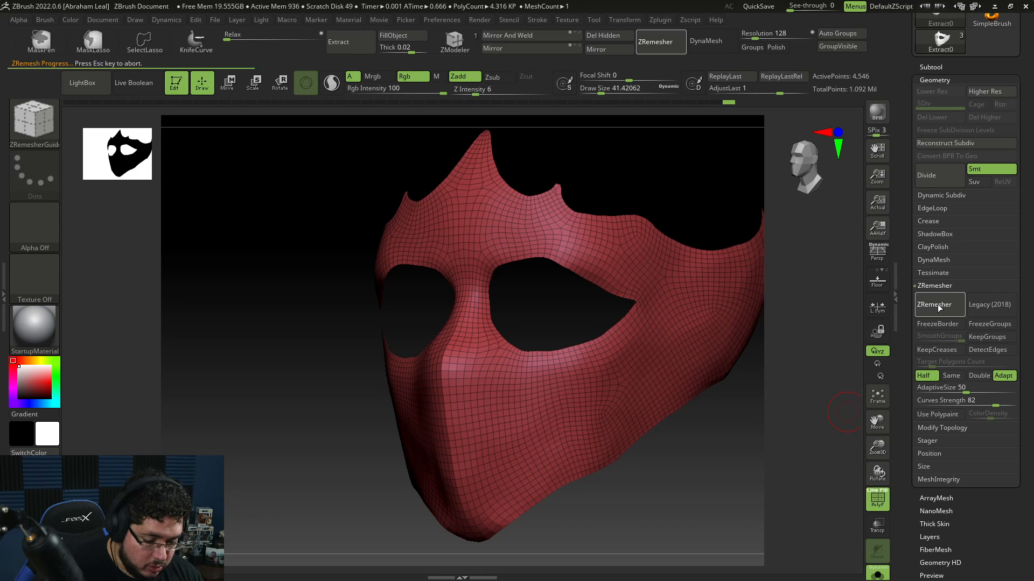
click(938, 306)
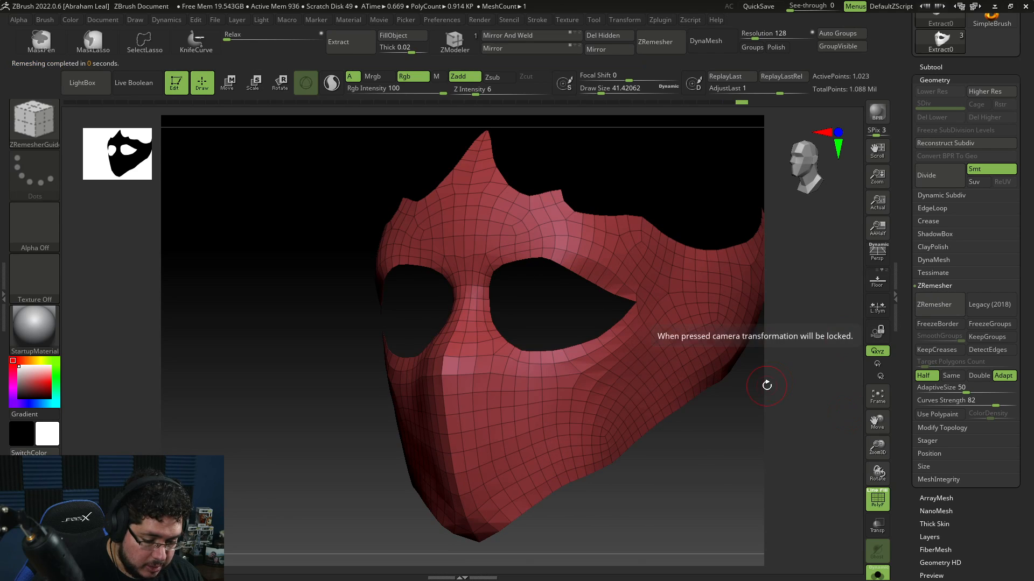
Step: Turn off solo mode to view the remeshed mask on the head
shift+drag(766, 383, 719, 443)
drag(731, 443, 682, 434)
drag(764, 430, 705, 560)
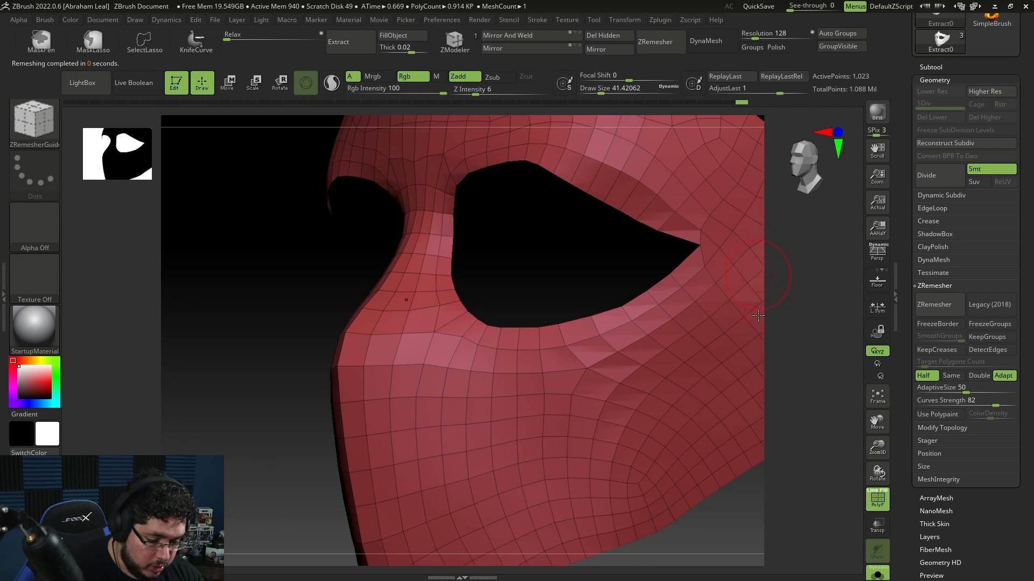
alt+drag(767, 498, 780, 470)
alt+drag(724, 516, 740, 410)
click(878, 575)
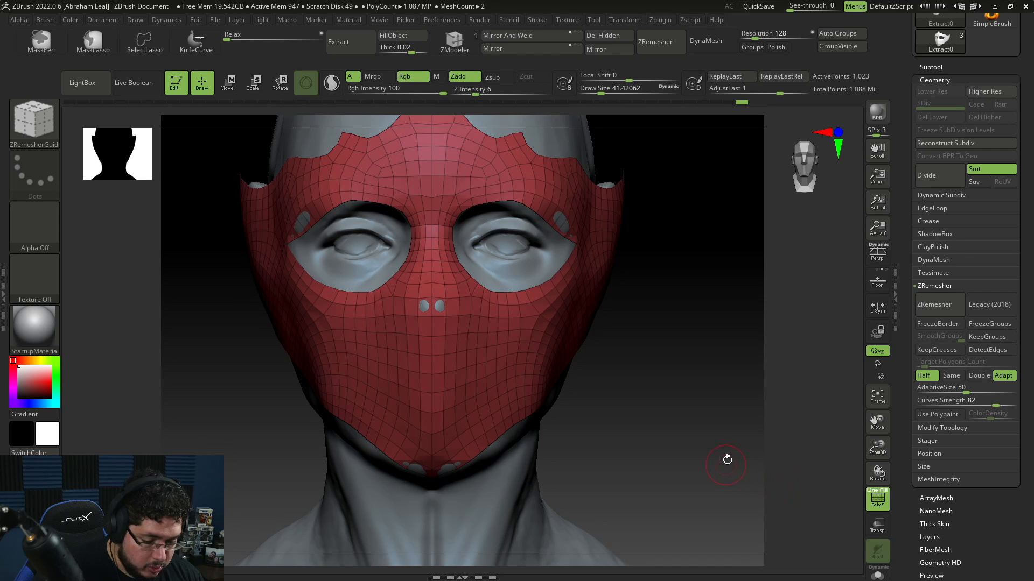
drag(727, 460, 717, 352)
Step: Select the Move brush and adjust the mask's front around the eye and nose to fit the face
key(b)
key(m)
key(v)
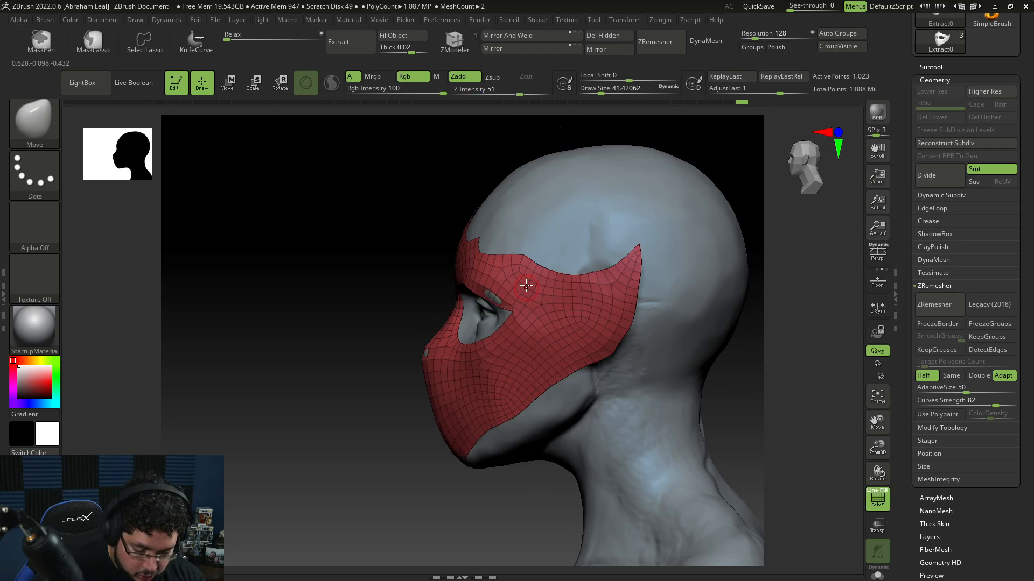
key(space)
drag(510, 287, 523, 289)
key(space)
drag(410, 370, 392, 366)
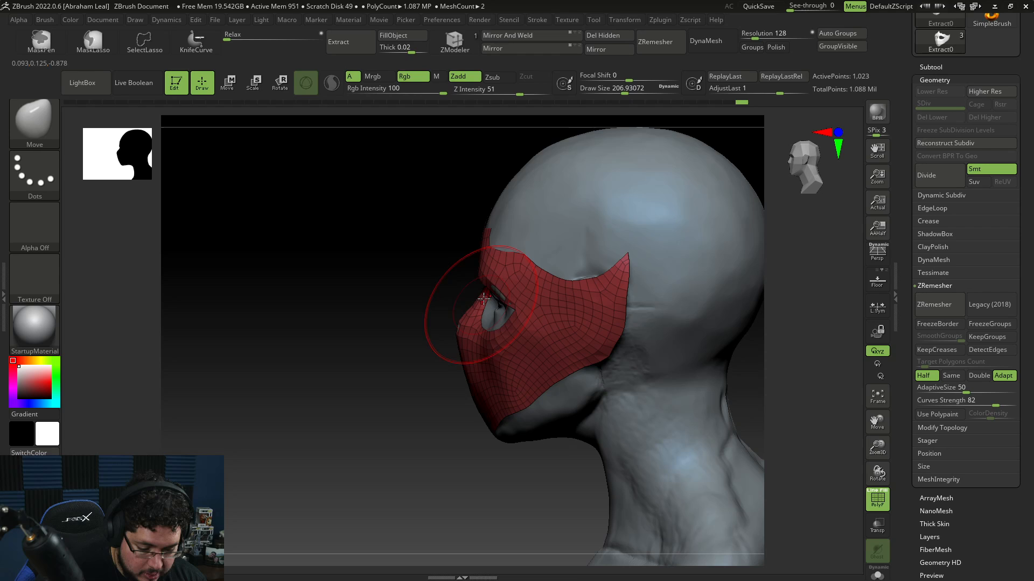
drag(503, 291, 494, 288)
drag(398, 417, 636, 276)
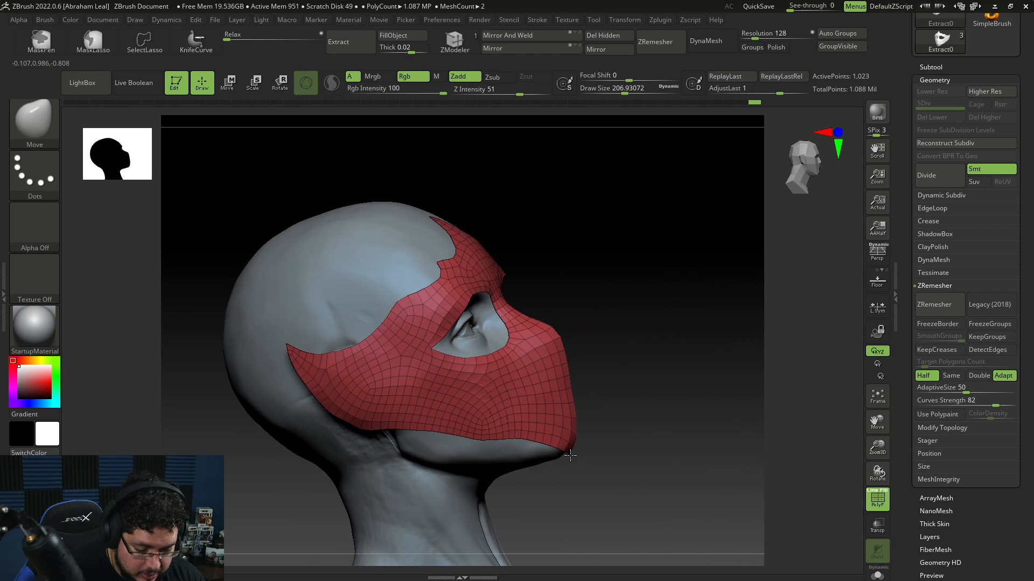
Step: Pull the mask's lower jaw edge closer to the neck with the Move brush
drag(659, 426, 549, 493)
drag(550, 493, 668, 453)
mouse_move(778, 339)
alt+mouse_down()
mouse_move(803, 384)
mouse_move(804, 483)
alt+mouse_up()
key(space)
mouse_move(674, 221)
mouse_down()
mouse_move(666, 220)
mouse_move(684, 246)
mouse_move(676, 259)
mouse_up()
key(space)
key(space)
drag(676, 258, 671, 258)
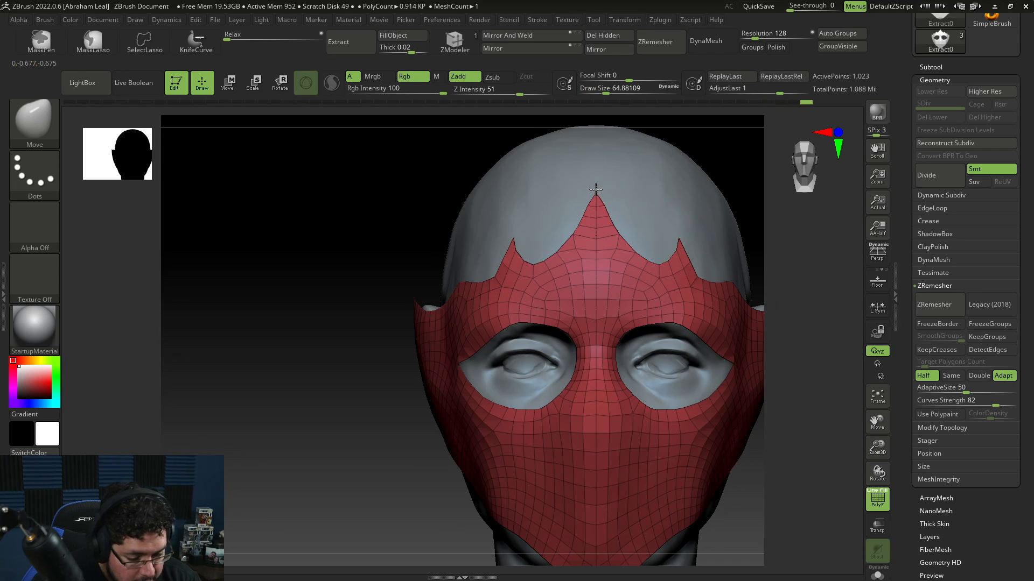
Step: Shape the mask's forehead peak and top edge with the Move brush
mouse_move(688, 137)
mouse_down()
mouse_move(756, 156)
mouse_move(708, 224)
mouse_move(722, 224)
mouse_up()
key(space)
drag(722, 224, 643, 234)
key(space)
mouse_move(629, 185)
mouse_down()
mouse_move(641, 182)
mouse_move(613, 188)
mouse_move(662, 176)
mouse_move(621, 178)
mouse_move(651, 191)
mouse_move(624, 204)
mouse_up()
key(space)
key(space)
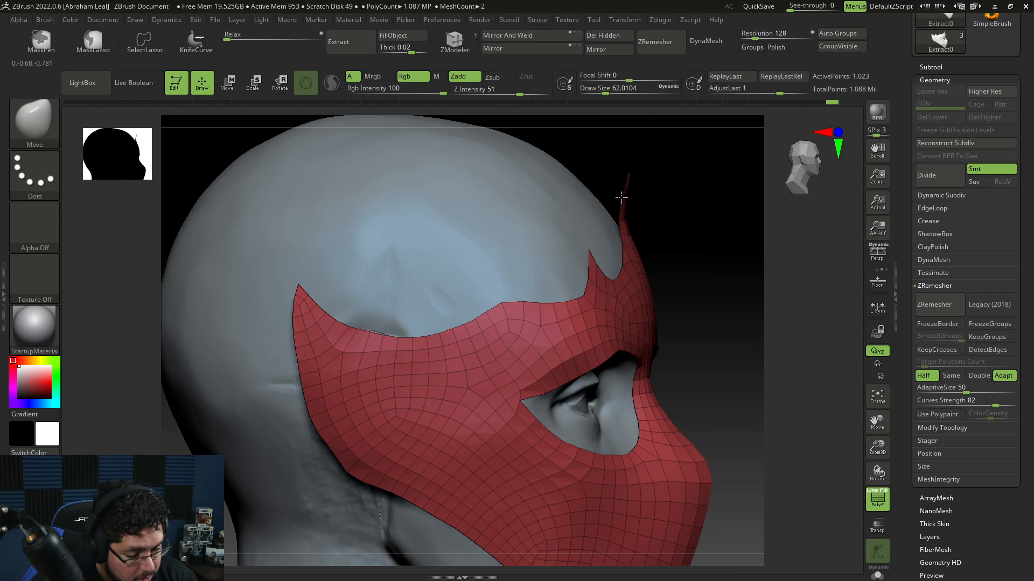
mouse_move(642, 156)
mouse_down()
mouse_move(621, 213)
mouse_move(633, 175)
mouse_move(628, 190)
mouse_up()
mouse_move(701, 131)
mouse_down()
mouse_move(631, 138)
mouse_move(631, 193)
mouse_move(634, 173)
mouse_move(663, 188)
mouse_up()
key(space)
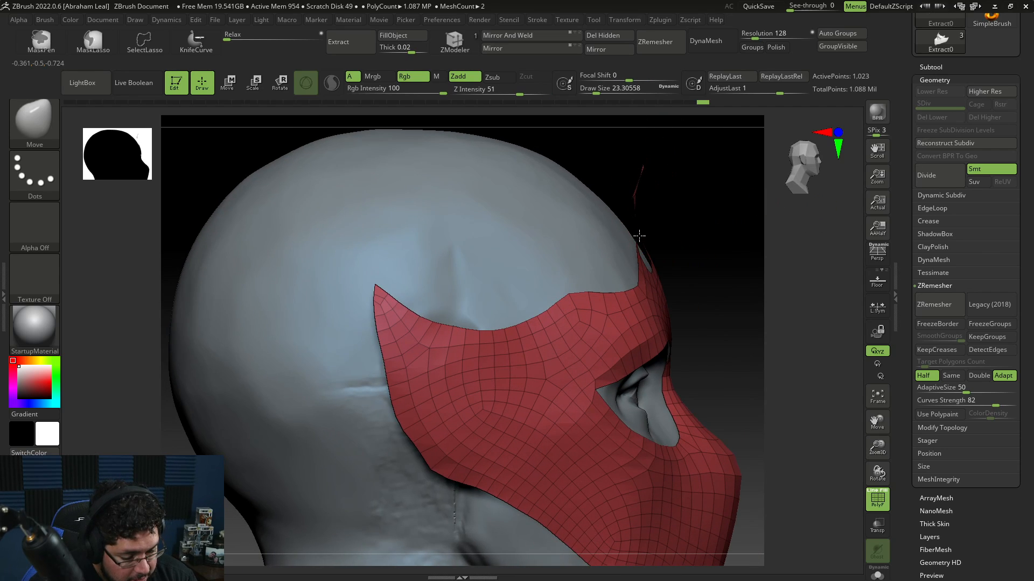
drag(717, 216, 655, 224)
mouse_move(791, 279)
alt+mouse_down()
mouse_move(776, 269)
mouse_move(743, 313)
mouse_move(744, 290)
mouse_move(789, 301)
alt+mouse_up()
Step: Enlarge the Move brush to about 351 and push the mask's side surface to fit the head
key(space)
key(b)
key(m)
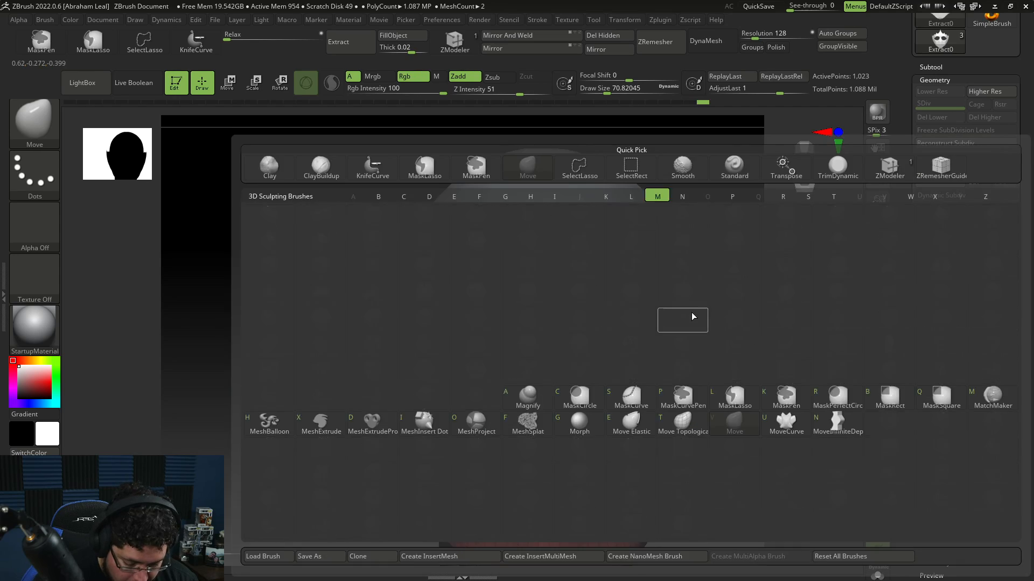
key(v)
key(space)
mouse_move(698, 319)
mouse_down()
mouse_move(682, 345)
mouse_move(718, 364)
mouse_up()
key(space)
shift+drag(776, 292, 713, 272)
drag(788, 351, 742, 341)
key(space)
mouse_move(642, 347)
mouse_down()
mouse_move(656, 346)
mouse_move(690, 414)
mouse_move(715, 345)
mouse_move(738, 353)
mouse_move(724, 329)
mouse_move(755, 334)
mouse_move(789, 318)
mouse_move(797, 301)
mouse_move(778, 285)
mouse_up()
key(space)
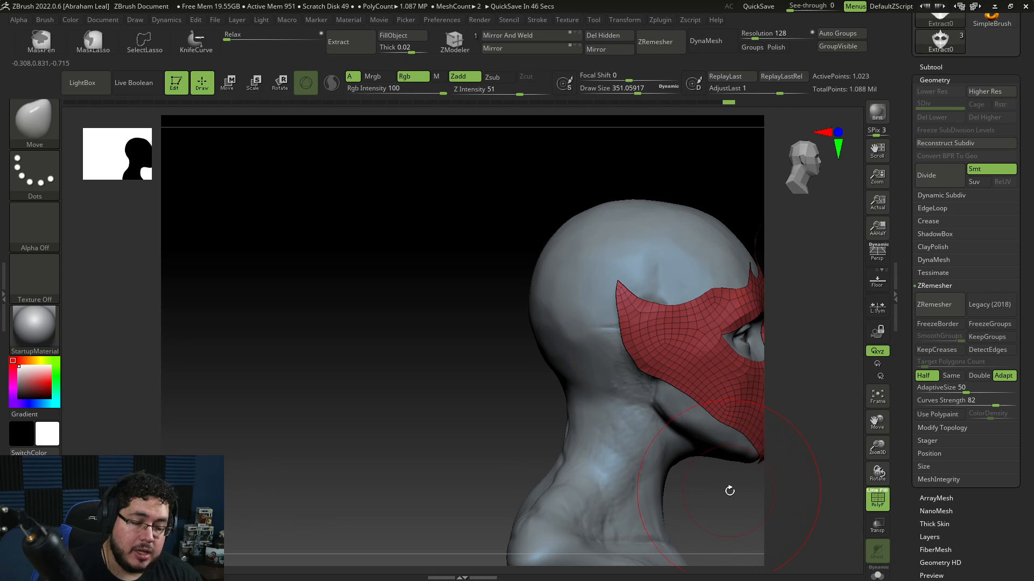
Step: Refine the mask's cheek contour against the face with the Move brush
mouse_move(730, 491)
mouse_down()
mouse_move(611, 468)
mouse_move(653, 416)
mouse_move(658, 448)
mouse_move(671, 434)
mouse_up()
key(space)
drag(540, 329, 533, 329)
mouse_move(629, 285)
alt+mouse_down()
mouse_move(635, 322)
mouse_move(699, 300)
mouse_move(699, 323)
mouse_move(694, 289)
alt+mouse_up()
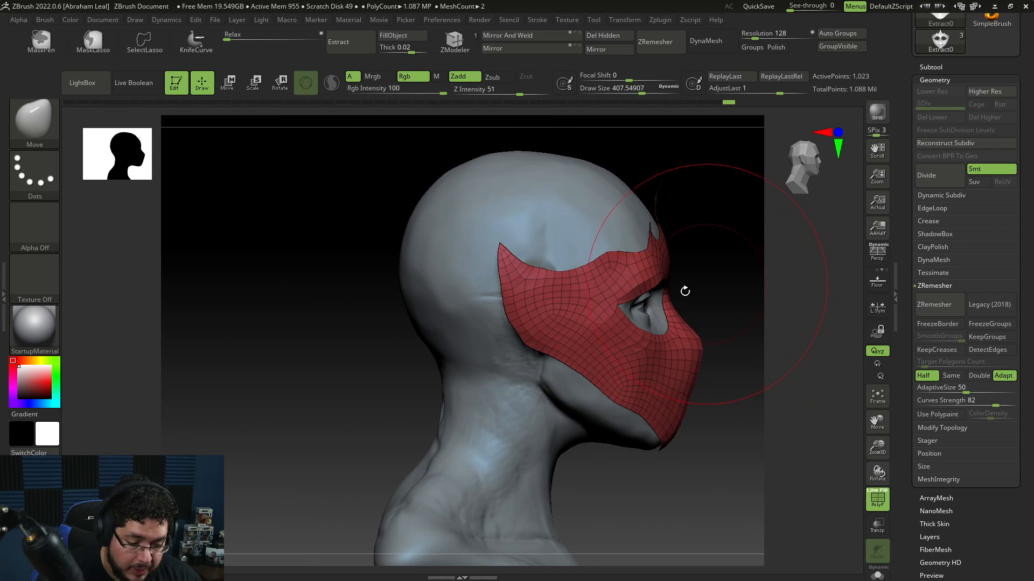
Step: Enlarge the Move brush to about 500 and push the mask's rear edge forward along the side of the head
key(space)
drag(533, 301, 548, 302)
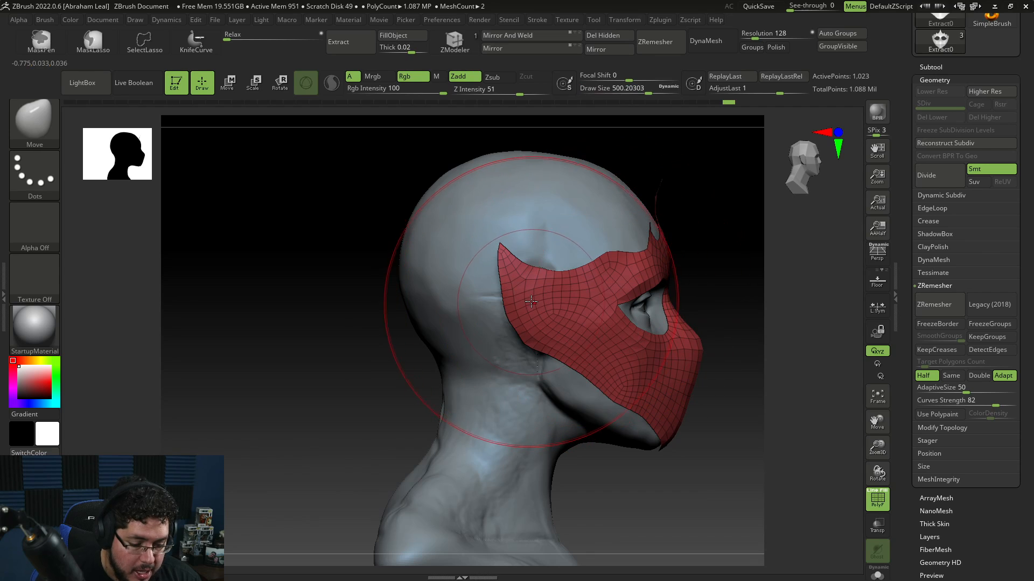
mouse_move(723, 242)
mouse_down()
mouse_move(692, 269)
mouse_move(544, 326)
mouse_move(585, 291)
mouse_move(624, 288)
mouse_up()
key(space)
drag(575, 274, 564, 275)
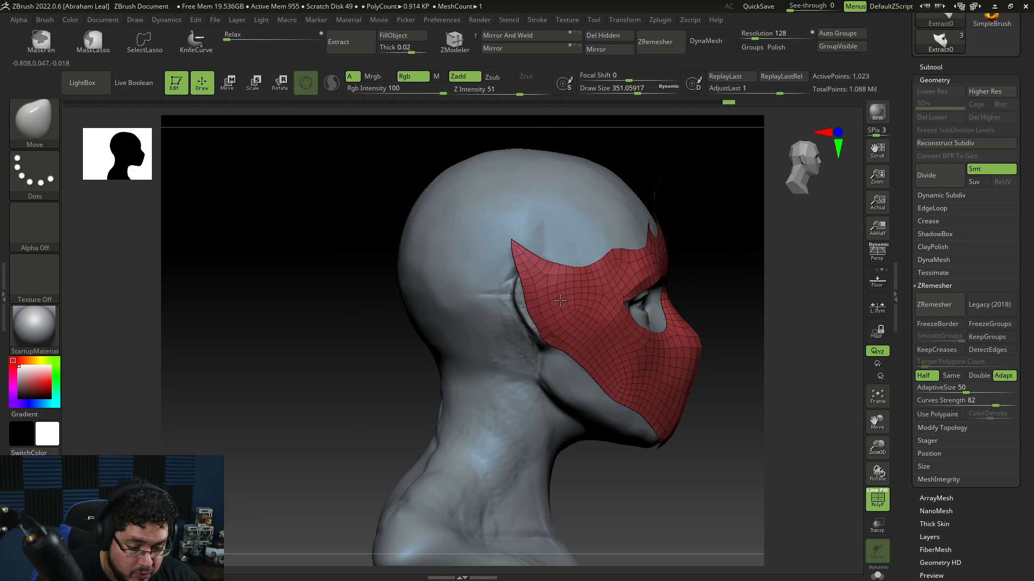
drag(727, 243, 657, 243)
Step: Shrink the Move brush to about 120 and refine the mask's upper rear edge near the temple
key(space)
drag(657, 244, 643, 239)
drag(642, 240, 695, 219)
mouse_move(522, 236)
mouse_down()
mouse_move(536, 224)
mouse_move(528, 224)
mouse_up()
key(space)
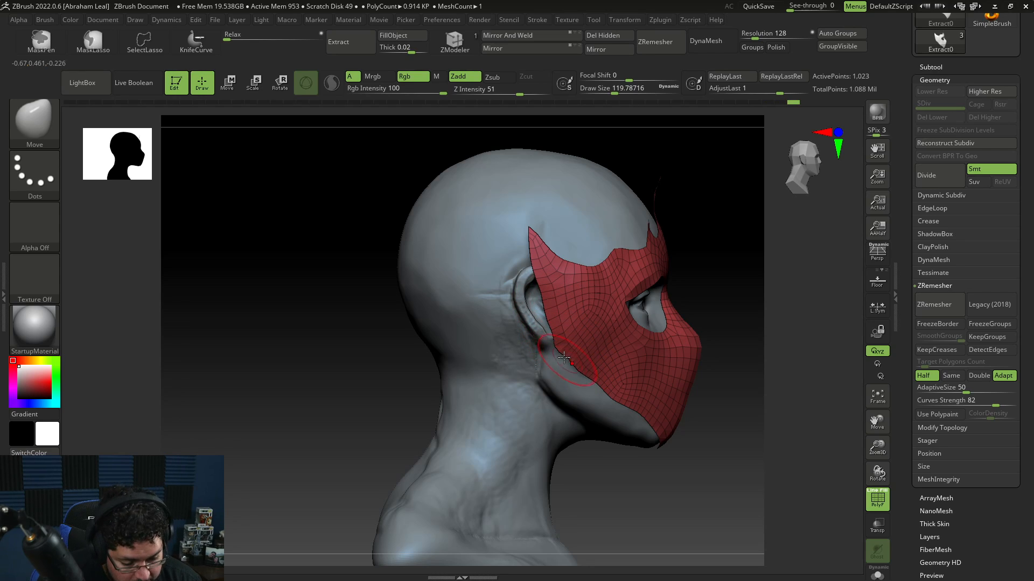
key(shift)
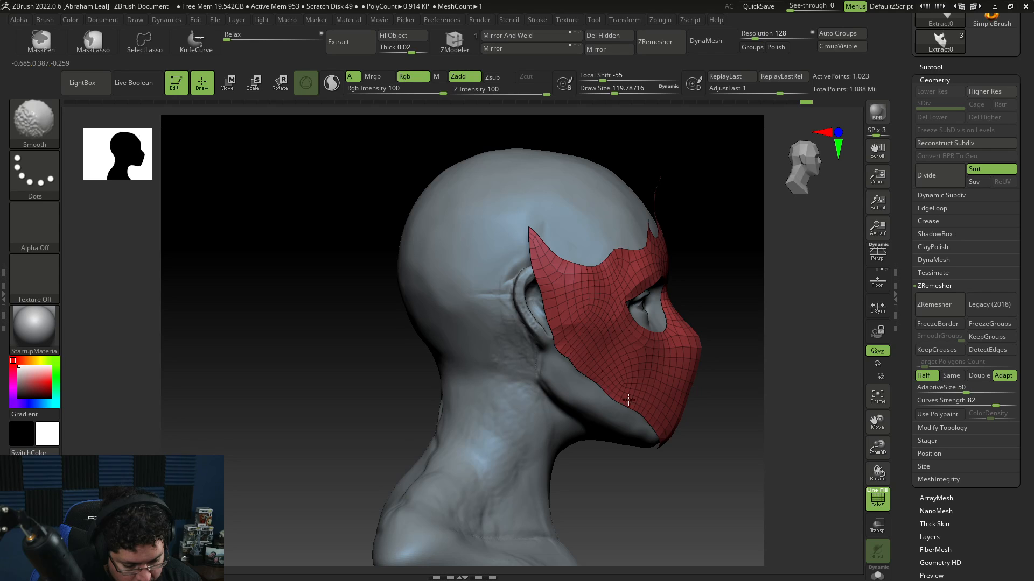
Step: Inspect the mask's fit around the jaw and chin from several angles
key(space)
drag(570, 358, 568, 354)
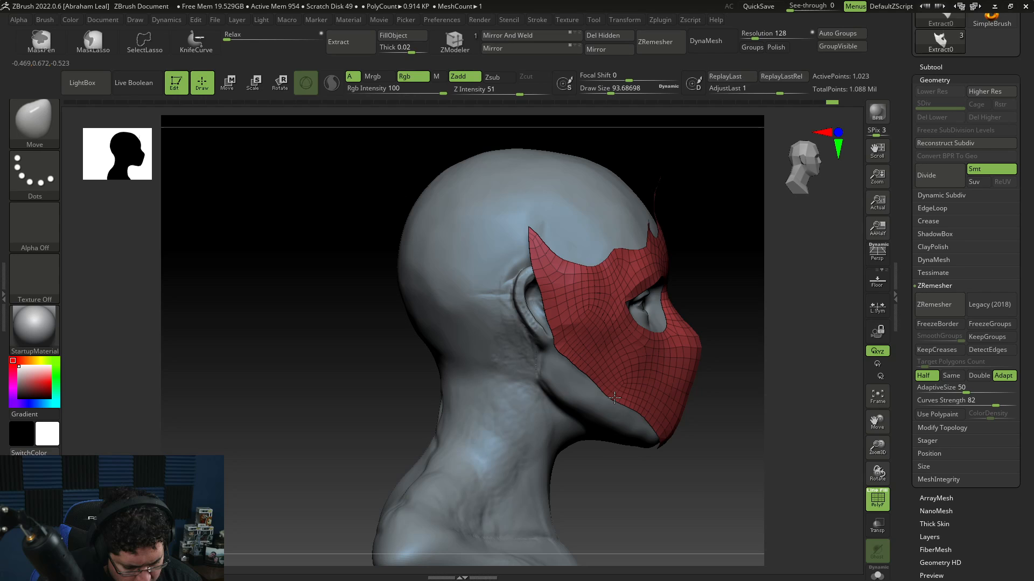
alt+drag(708, 431, 676, 405)
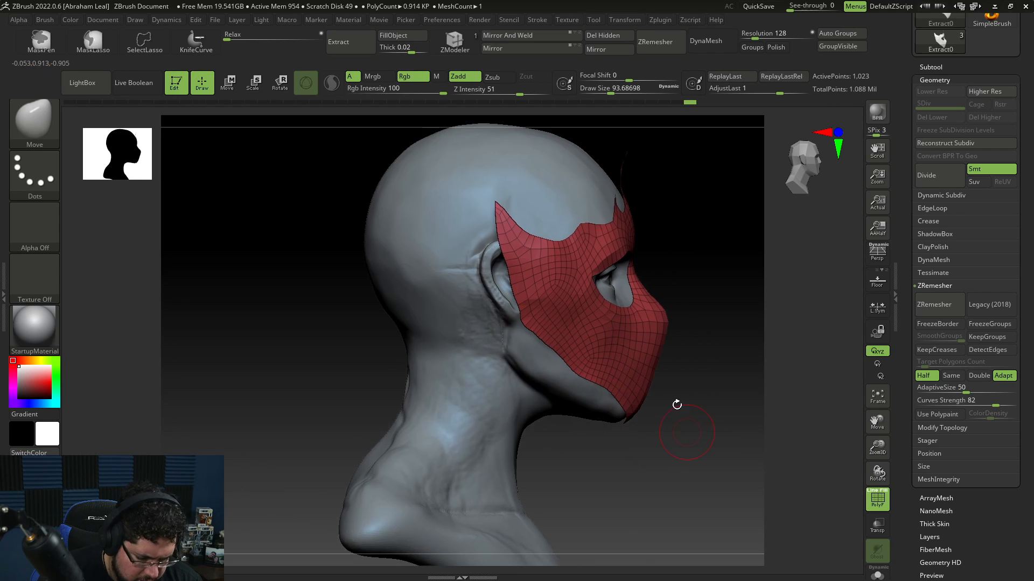
key(space)
drag(649, 362, 663, 363)
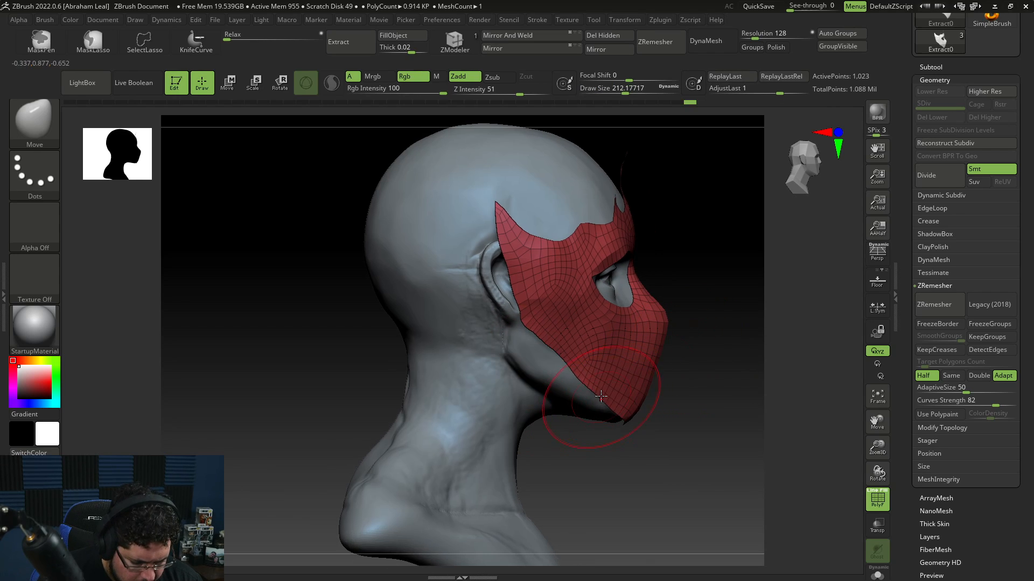
key(space)
drag(584, 349, 577, 348)
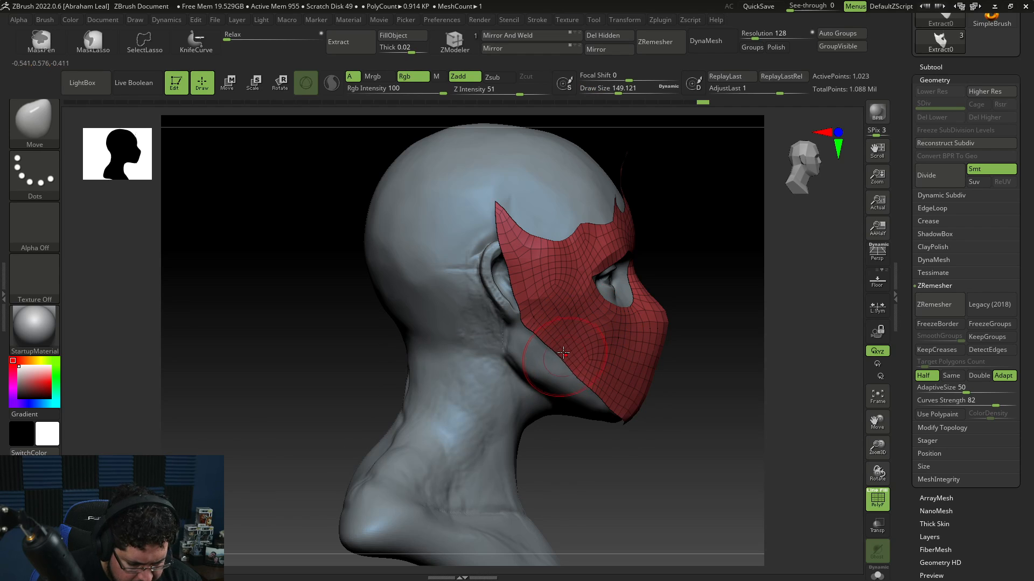
drag(675, 437, 673, 304)
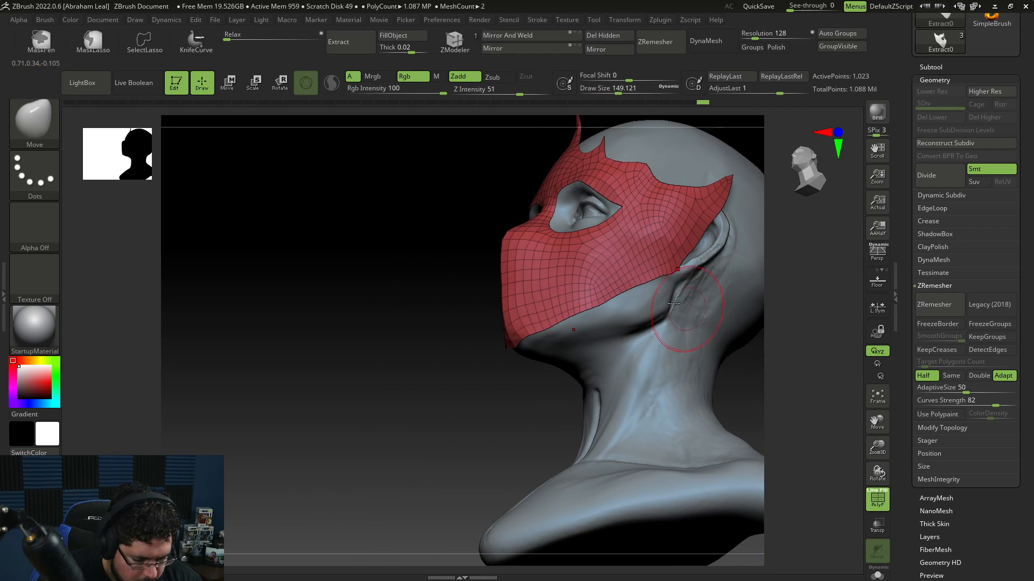
mouse_move(542, 389)
mouse_down()
mouse_move(549, 312)
mouse_move(579, 286)
mouse_up()
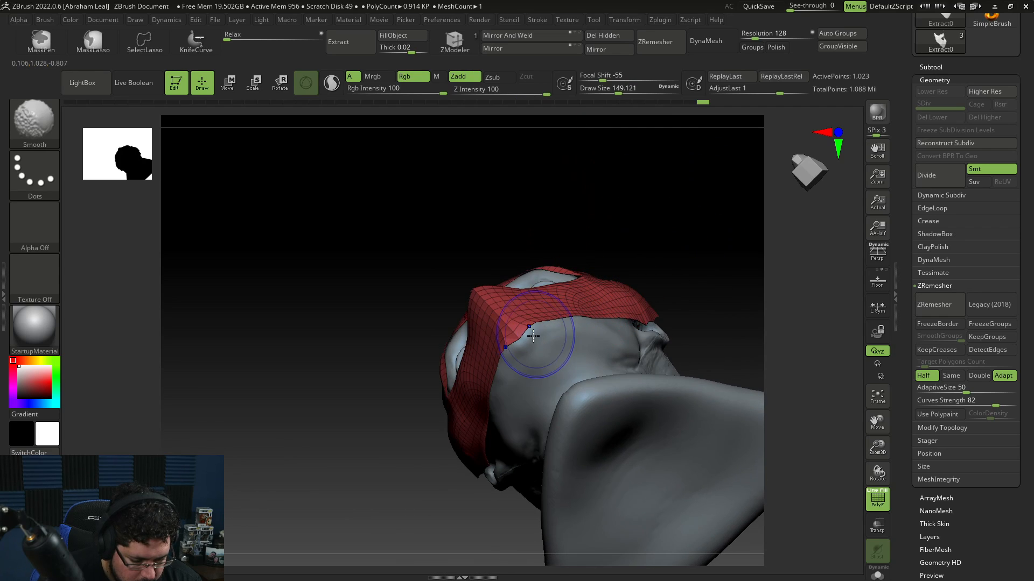
shift+drag(539, 338, 529, 335)
right_drag(529, 336, 688, 284)
right_click(512, 386)
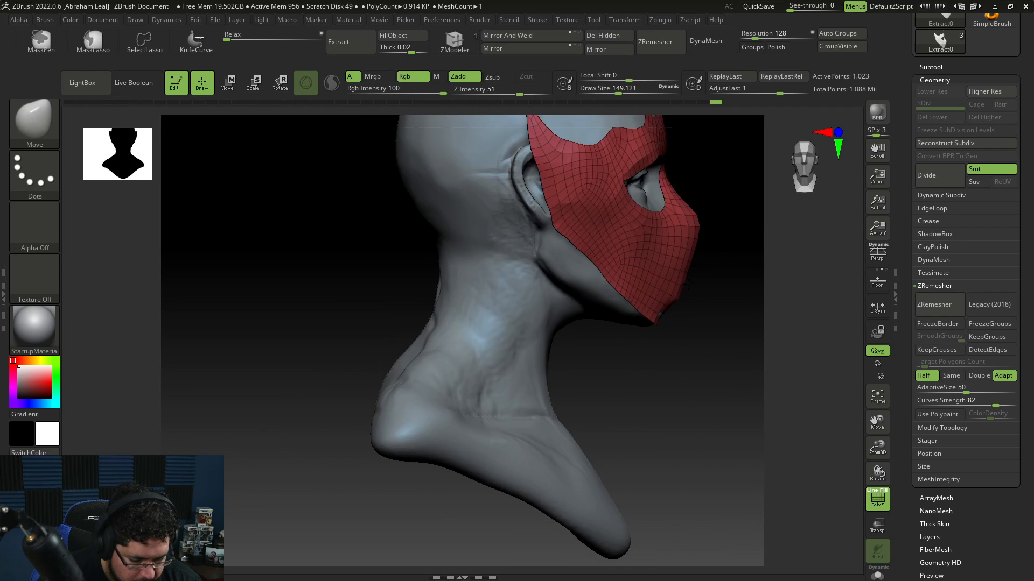
alt+right_drag(717, 344, 617, 341)
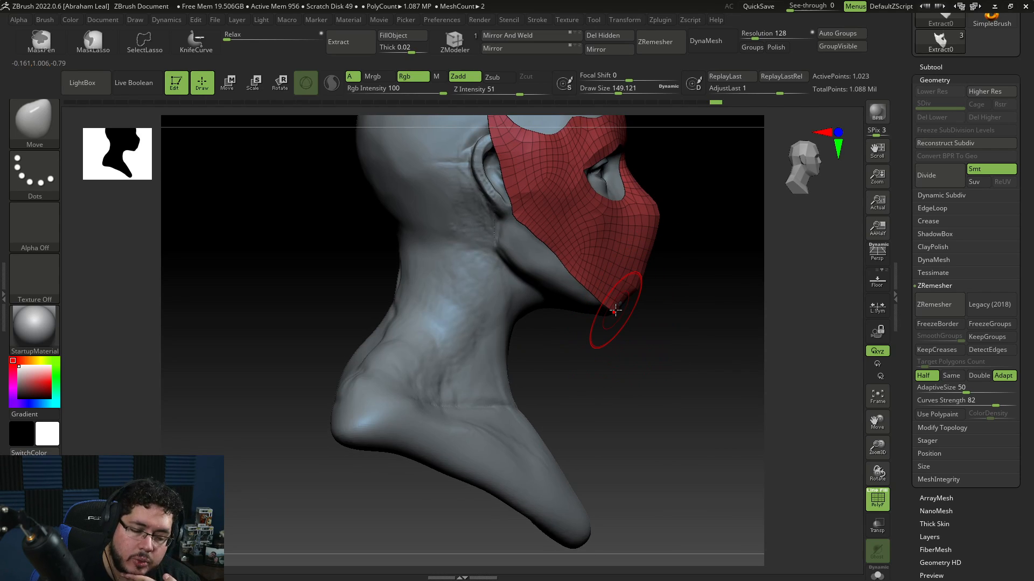
key(space)
drag(635, 276, 642, 277)
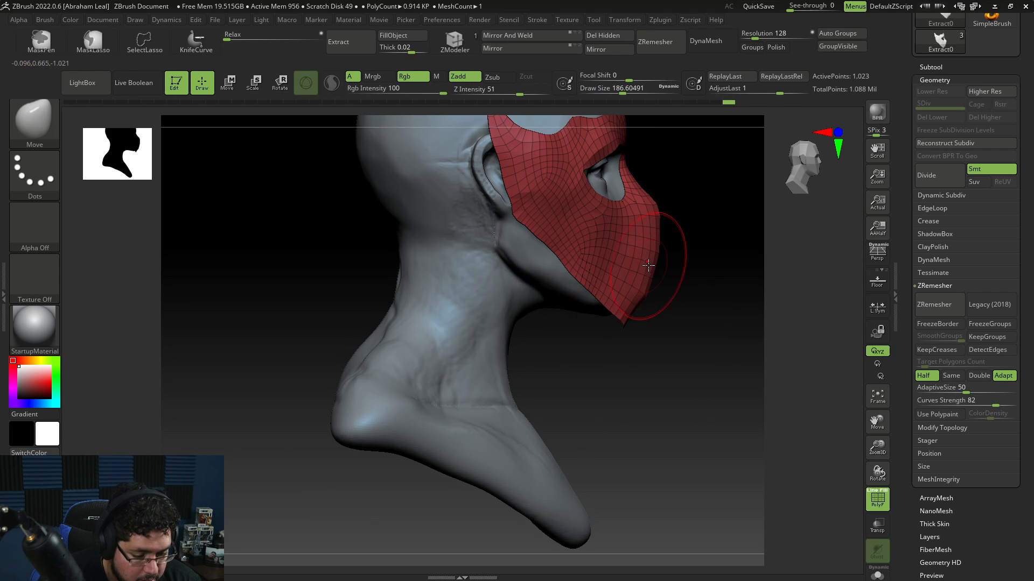
drag(699, 264, 600, 274)
mouse_move(778, 271)
mouse_down()
mouse_move(686, 306)
mouse_move(700, 353)
mouse_move(651, 350)
mouse_up()
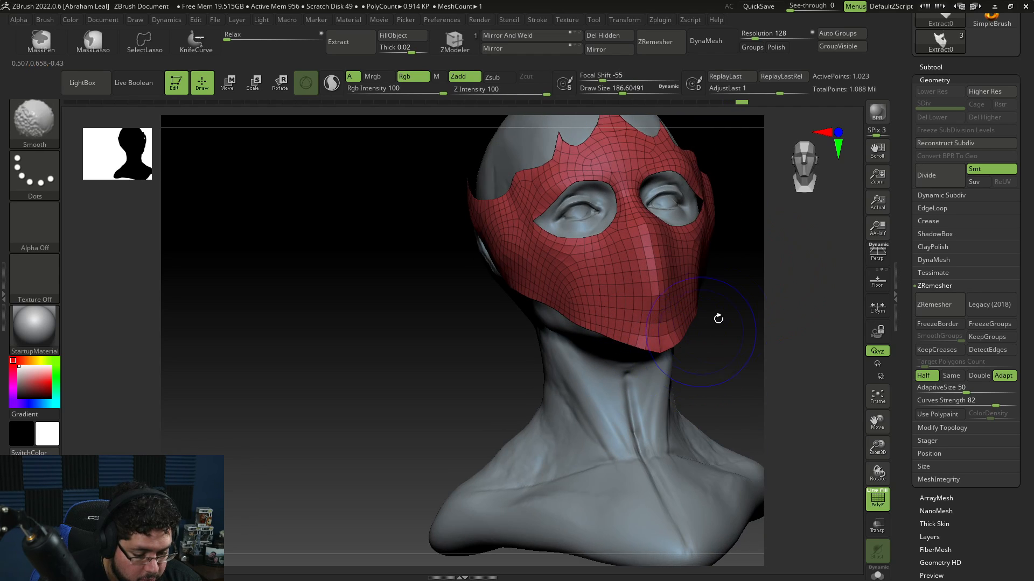
Step: Enlarge the Move brush to about 365 and reshape the mask's pointed chin tip
mouse_move(718, 319)
mouse_down()
mouse_move(793, 293)
mouse_move(675, 308)
mouse_up()
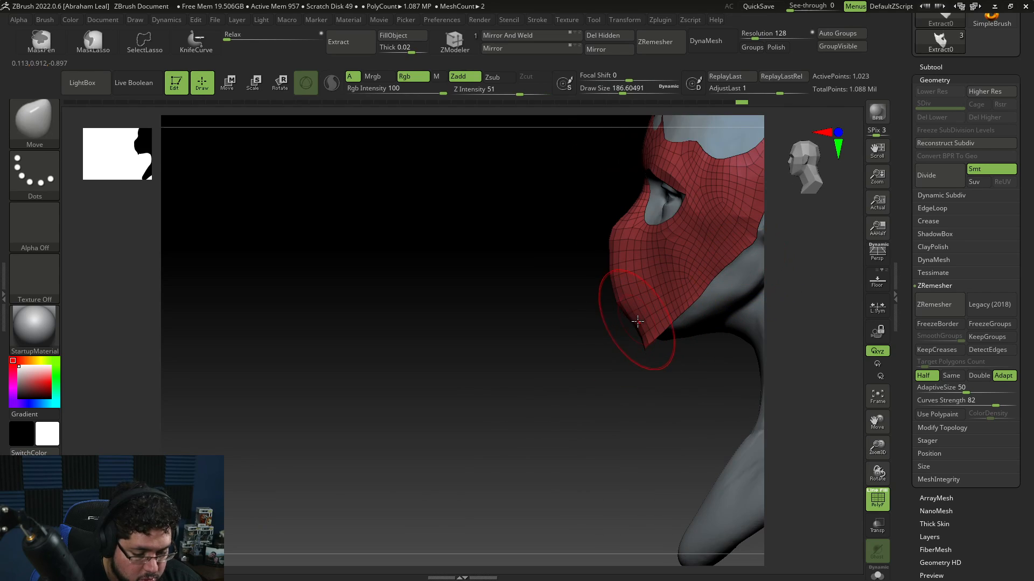
drag(619, 338, 609, 290)
key(space)
drag(606, 352, 626, 350)
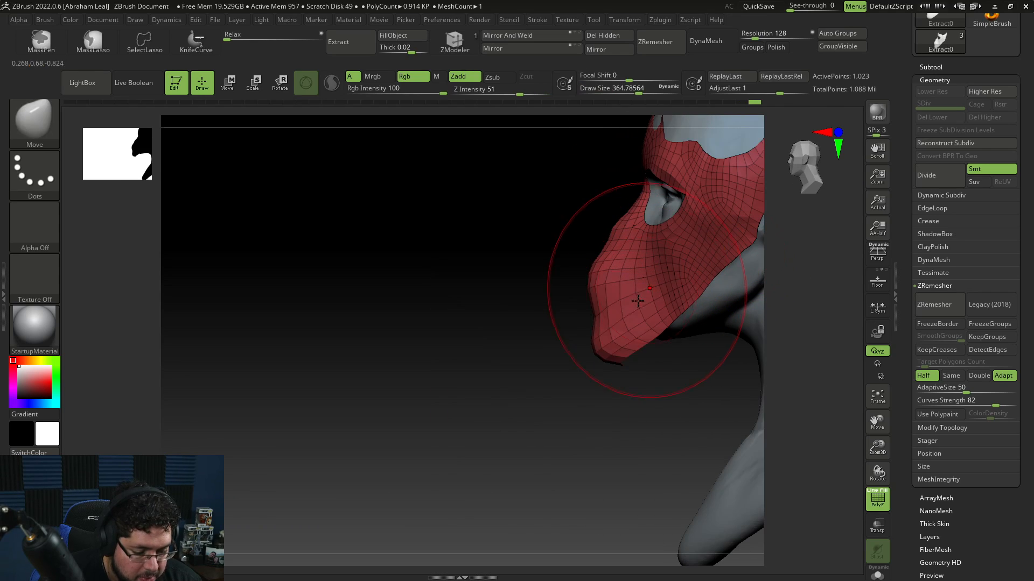
mouse_move(614, 286)
shift+mouse_down()
mouse_move(601, 319)
mouse_move(614, 326)
mouse_move(620, 299)
shift+mouse_up()
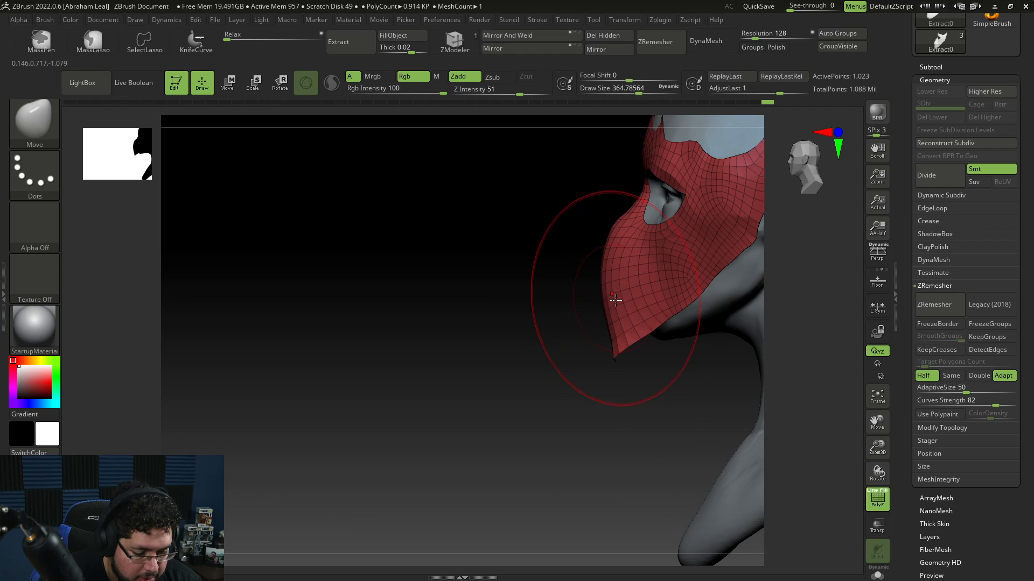
mouse_move(563, 335)
mouse_down()
mouse_move(601, 351)
mouse_move(609, 310)
mouse_move(605, 352)
mouse_move(718, 406)
mouse_move(620, 351)
mouse_move(656, 296)
mouse_move(648, 266)
mouse_move(639, 339)
mouse_move(664, 367)
mouse_move(570, 350)
mouse_up()
drag(750, 270, 652, 304)
Step: Pull the mask's lower side edge inward along the jaw with a Move brush of about 112
key(space)
drag(716, 271, 656, 300)
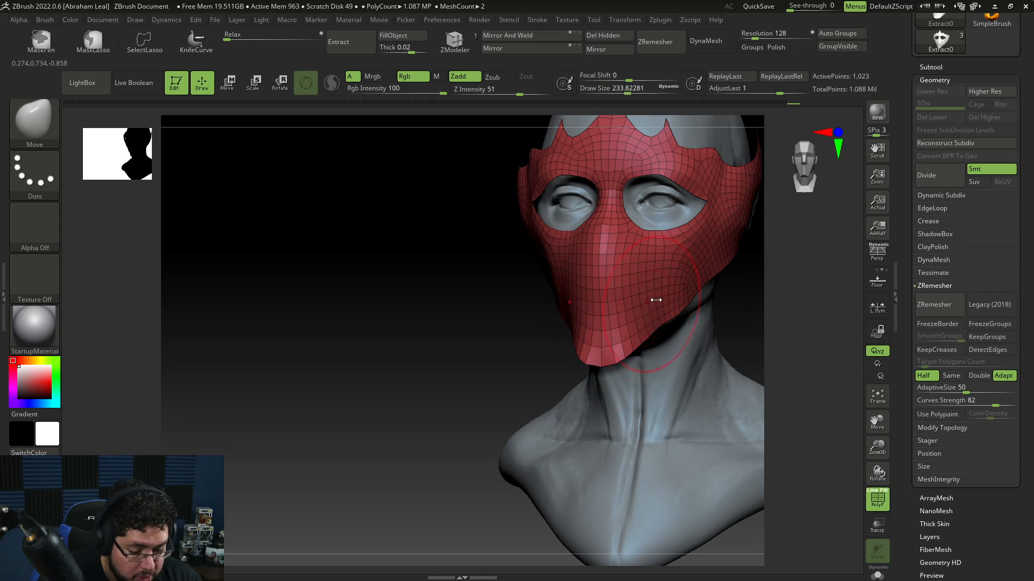
key(shift)
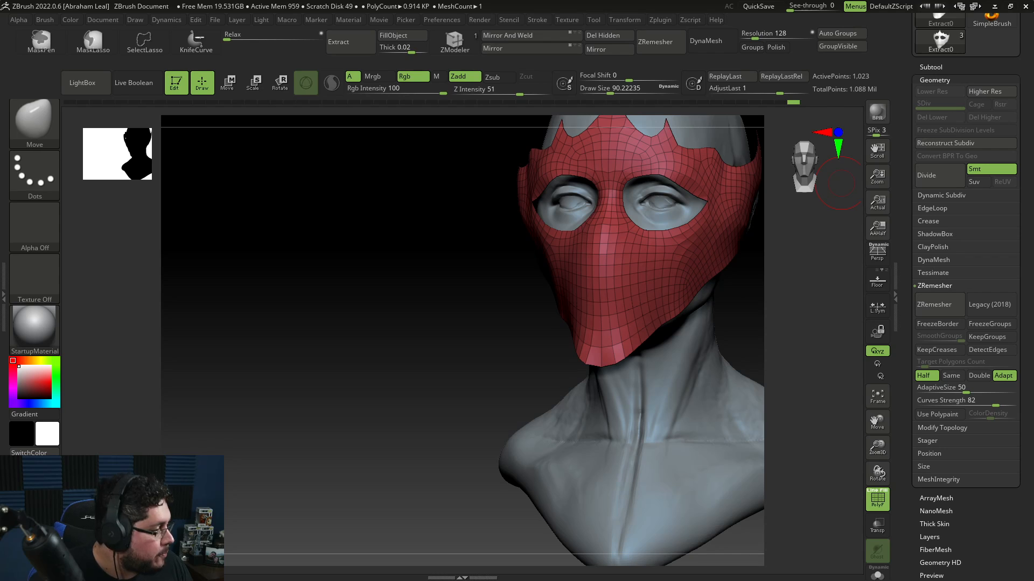
shift+drag(741, 316, 755, 303)
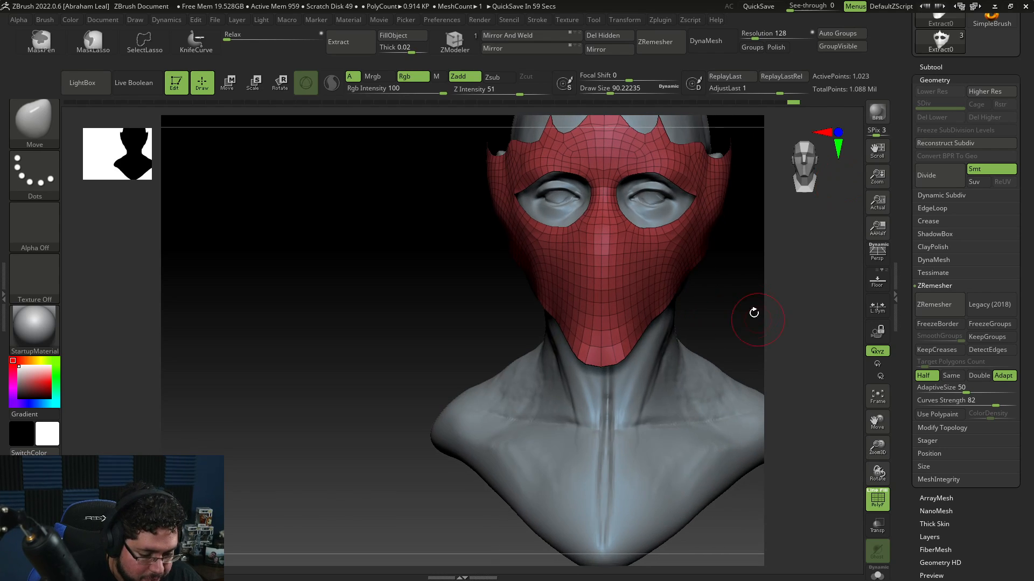
key(space)
click(714, 295)
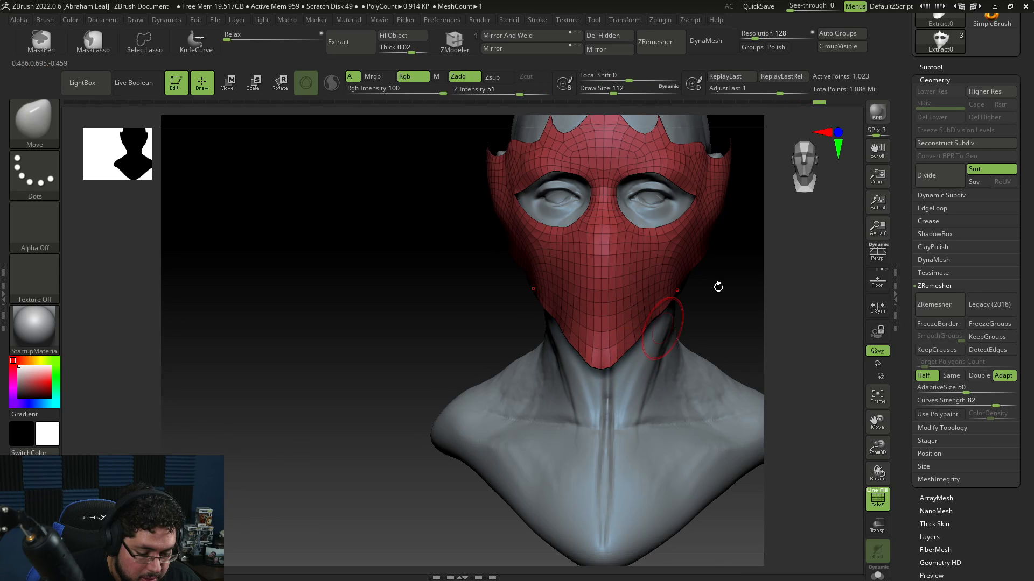
mouse_move(718, 286)
mouse_down()
mouse_move(642, 410)
mouse_move(688, 335)
mouse_move(673, 350)
mouse_up()
Step: Pull the mask's chin point slightly lower with a Move brush of about 153
drag(441, 412, 537, 425)
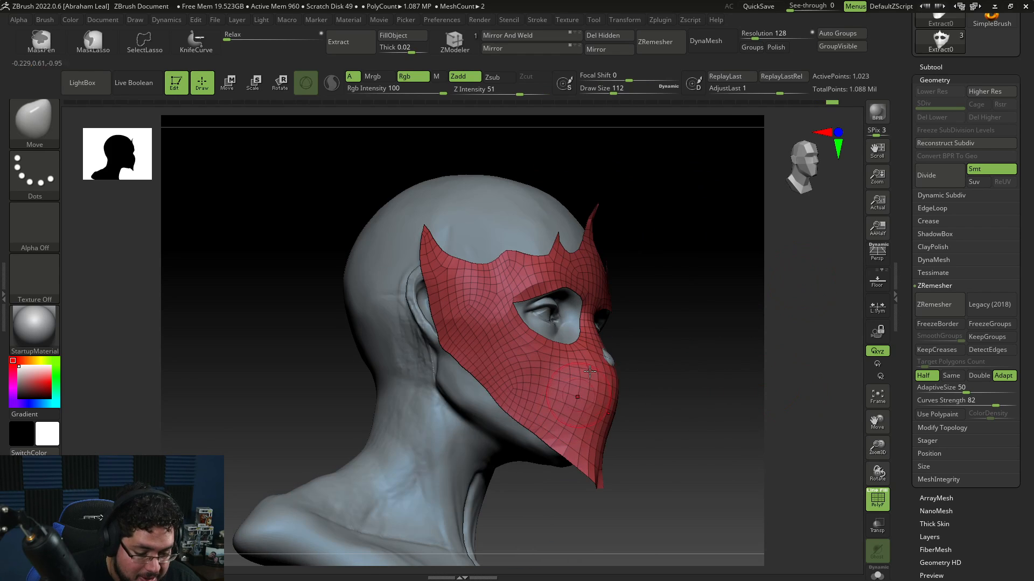
key(space)
click(541, 423)
drag(603, 363, 614, 362)
drag(680, 357, 627, 345)
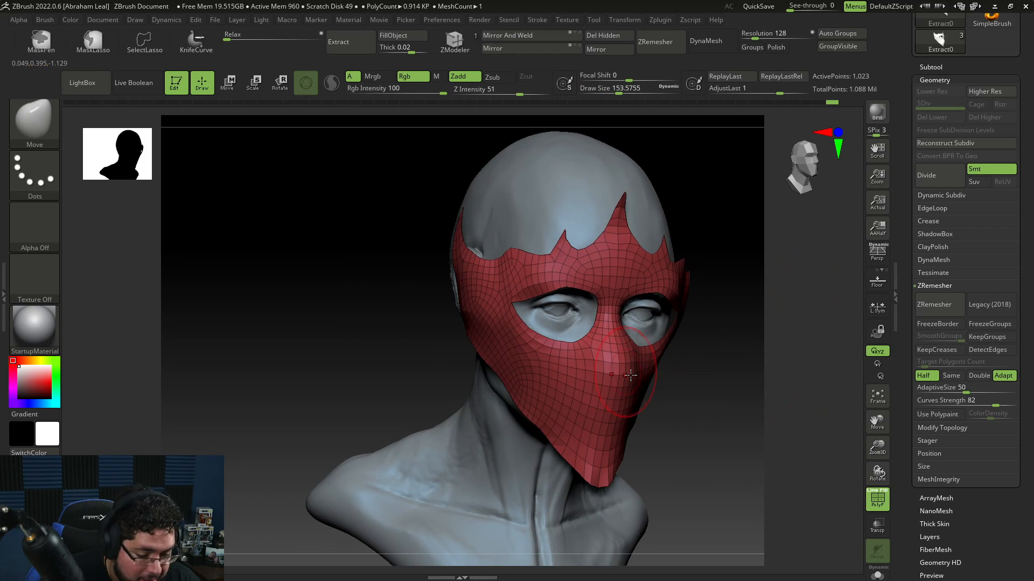
drag(712, 375, 626, 364)
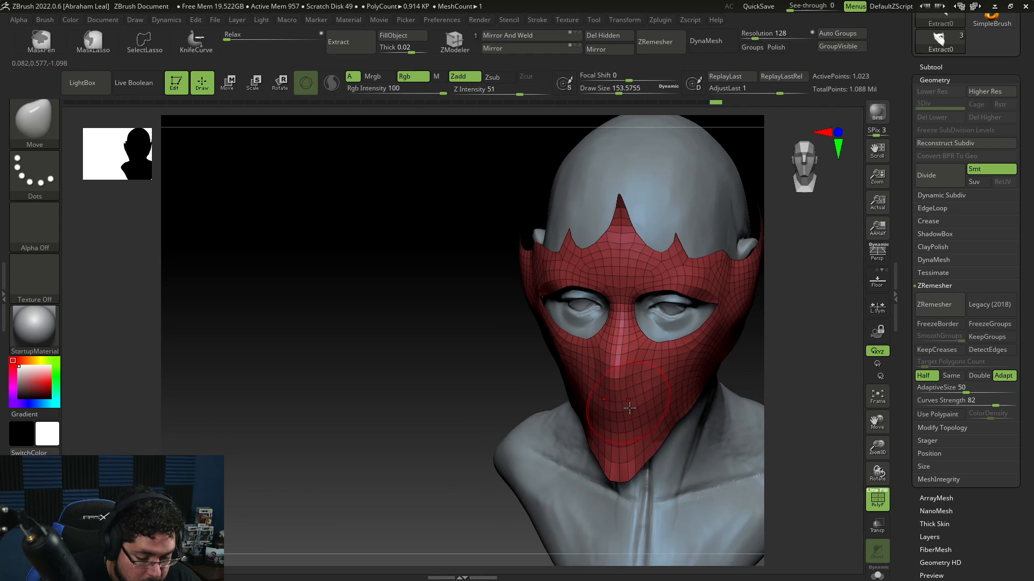
drag(631, 447, 627, 464)
shift+drag(738, 351, 747, 337)
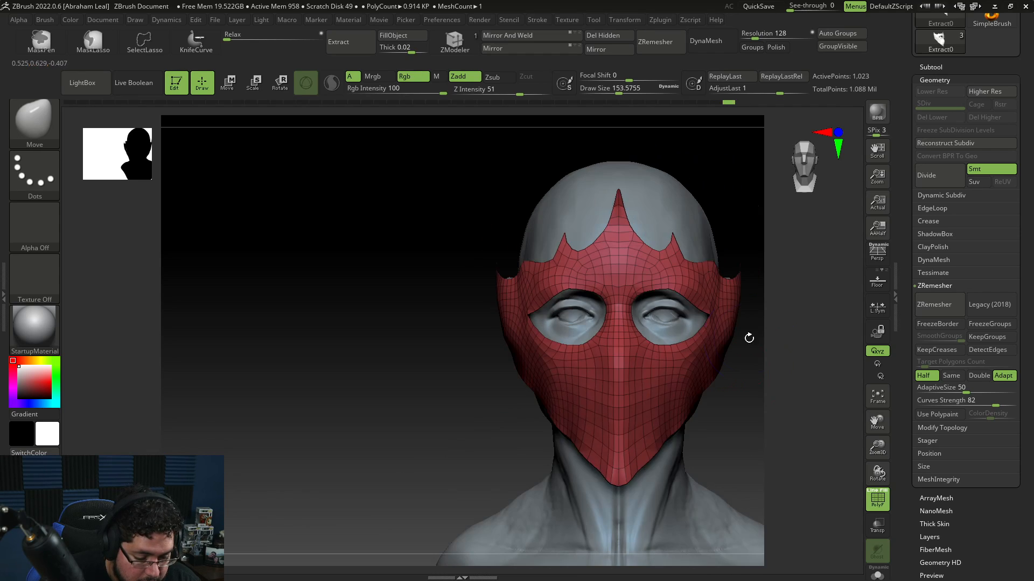
Step: Smooth the mask's lower edge along the jaw
key(space)
click(655, 387)
drag(739, 438, 686, 444)
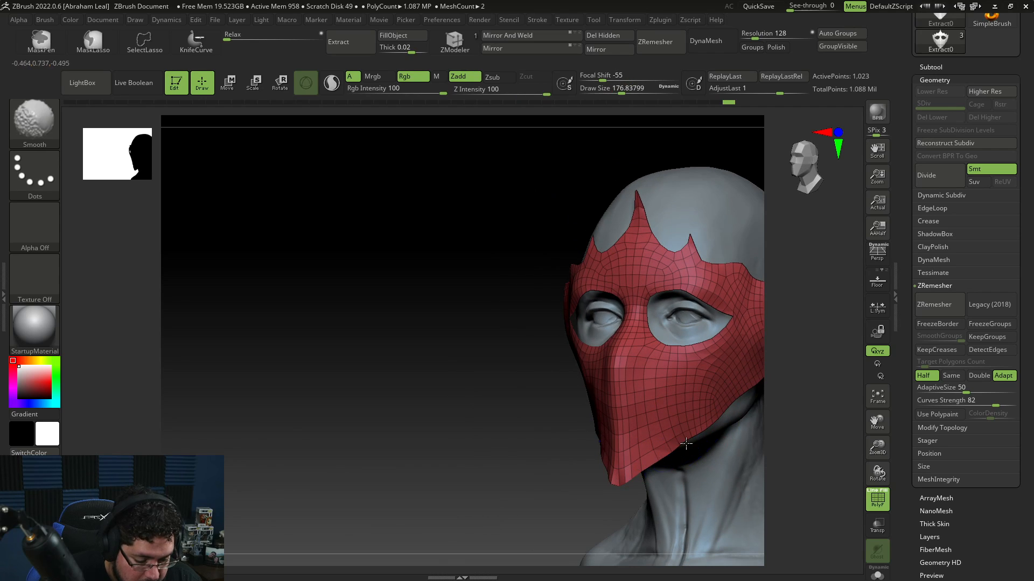
shift+drag(713, 411, 682, 443)
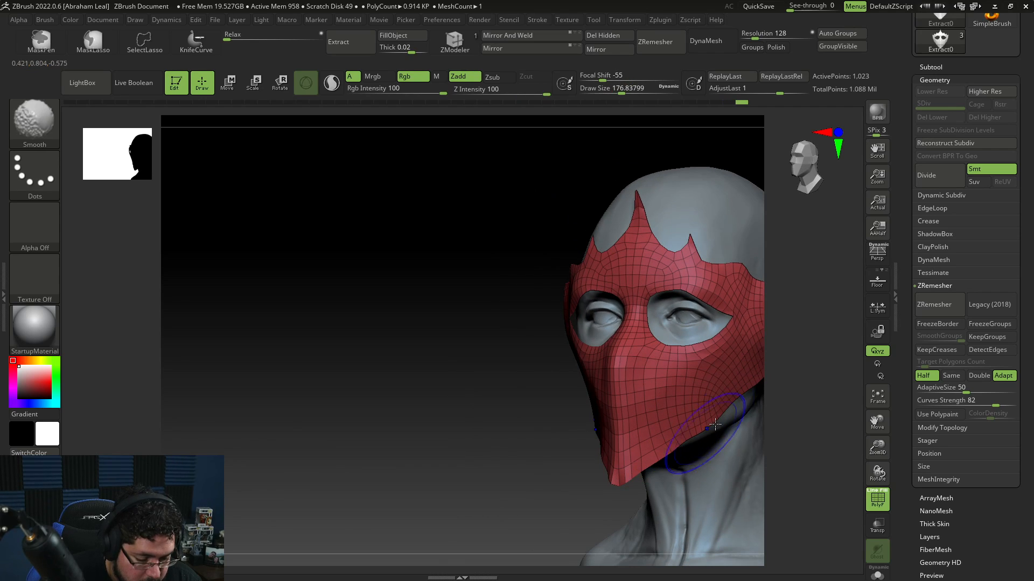
Step: Apply the Polish By Features deformation to the mask and undo it
drag(984, 507, 954, 369)
scroll(961, 393, down, 2)
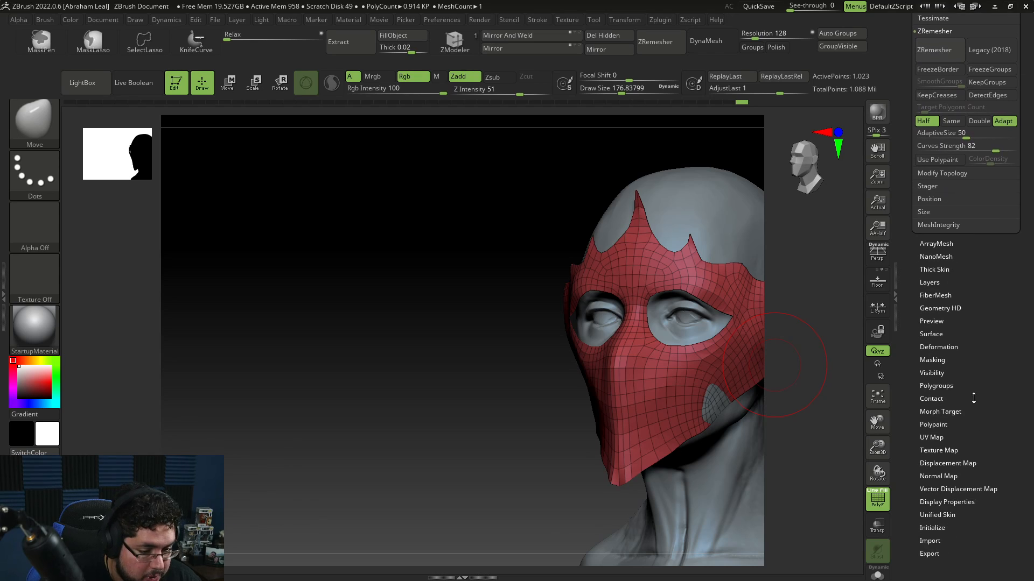
click(939, 329)
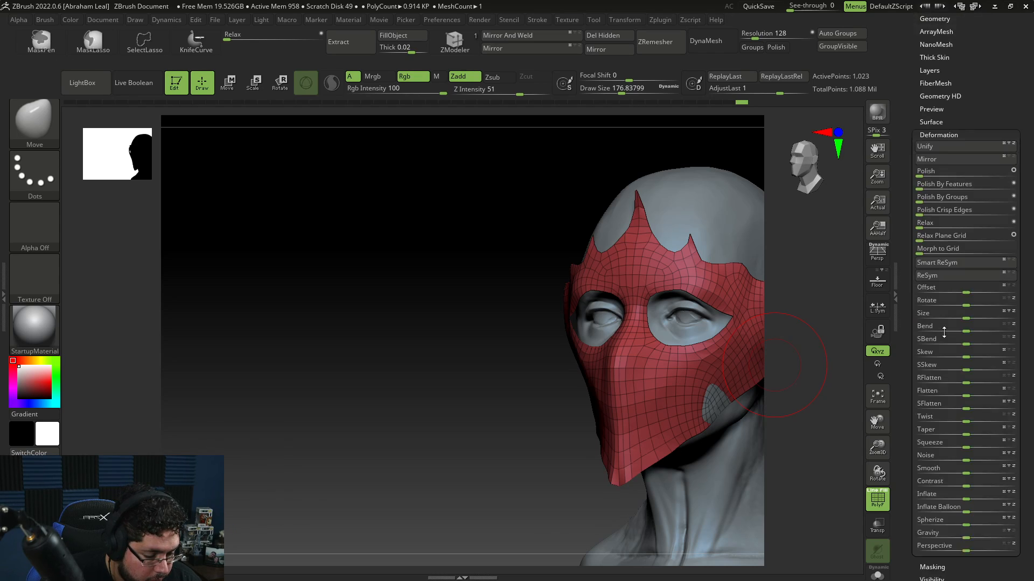
click(929, 155)
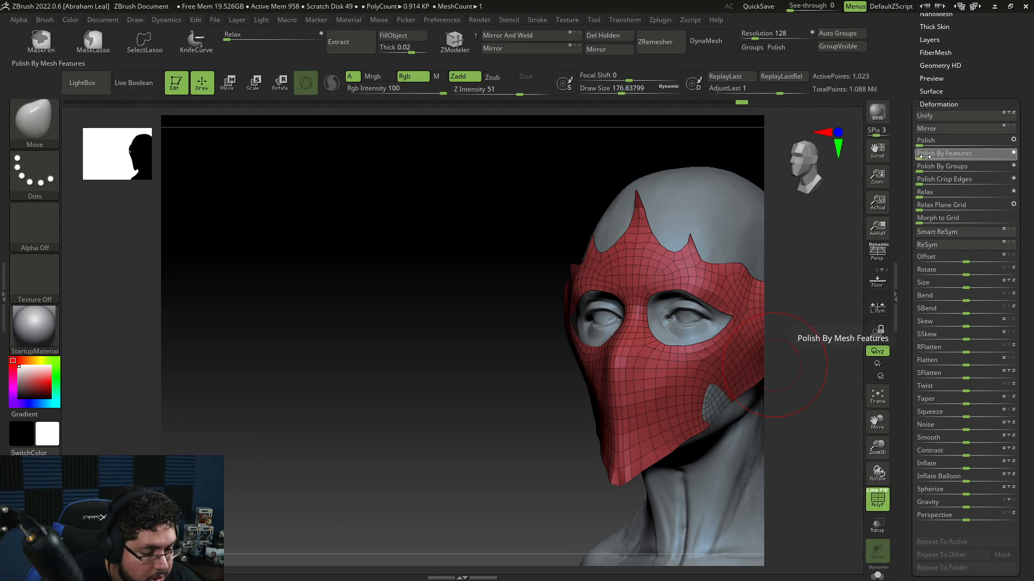
key(ctrl+z)
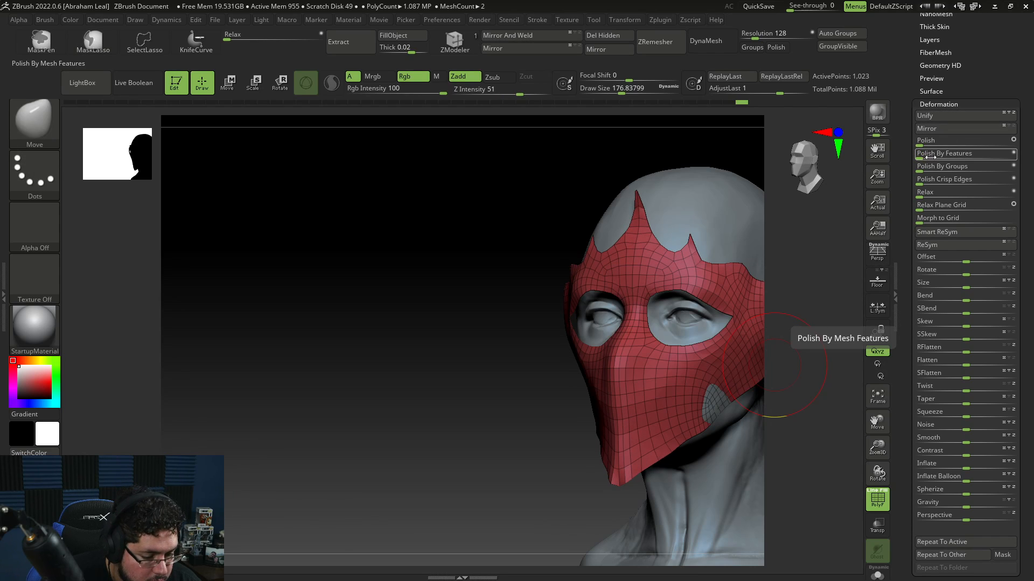
drag(477, 467, 584, 456)
alt+drag(807, 406, 781, 400)
key(space)
click(725, 388)
key(b)
key(m)
key(v)
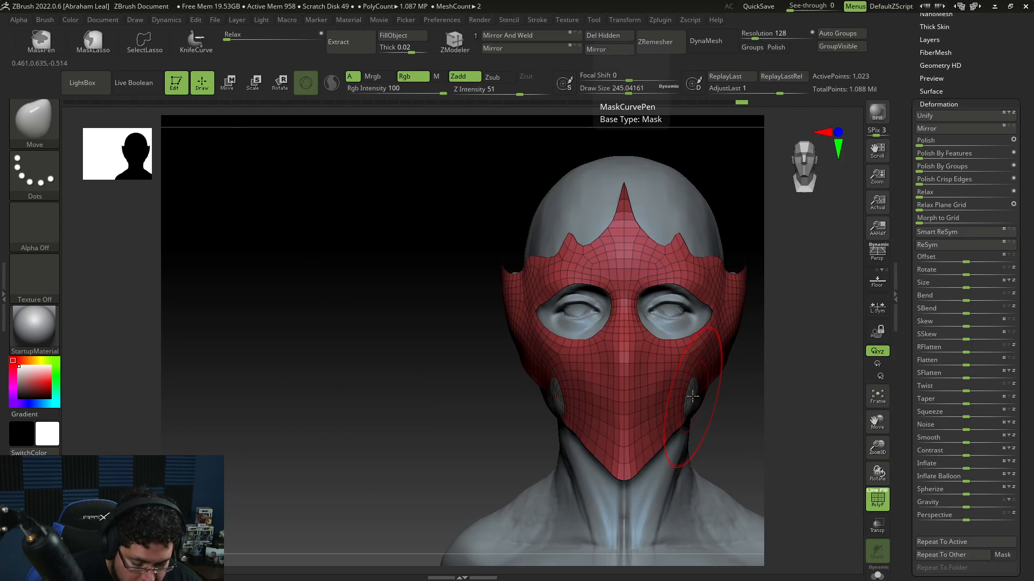
key(space)
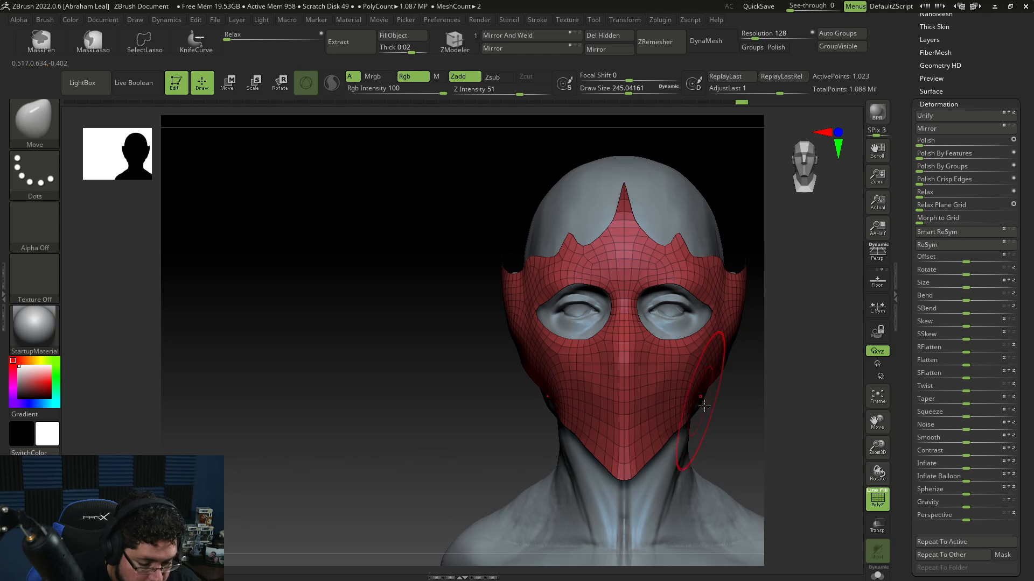
mouse_move(775, 403)
mouse_down()
mouse_move(751, 403)
mouse_move(736, 360)
mouse_move(736, 372)
mouse_move(700, 383)
mouse_up()
key(space)
key(space)
click(686, 404)
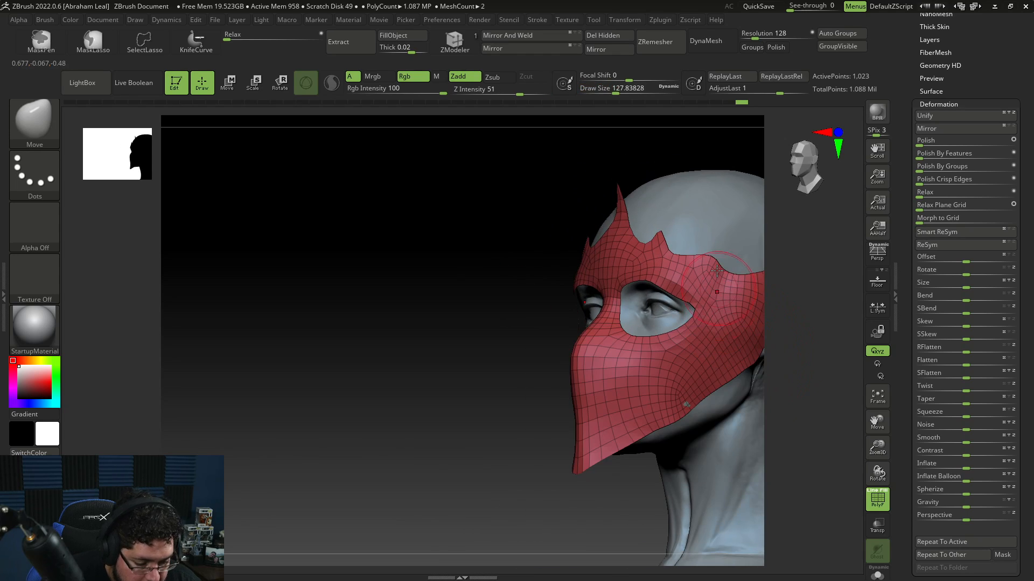
key(space)
click(692, 290)
key(alt+Tab)
Step: Refine the mask's brow area above the eye opening with small Move brush strokes
key(alt+Tab)
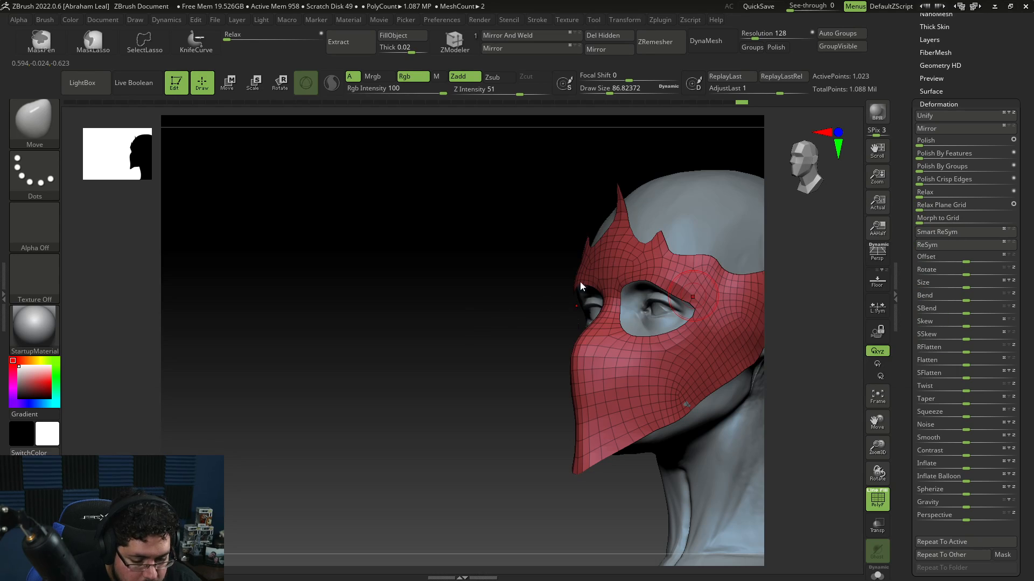
key(alt+Tab)
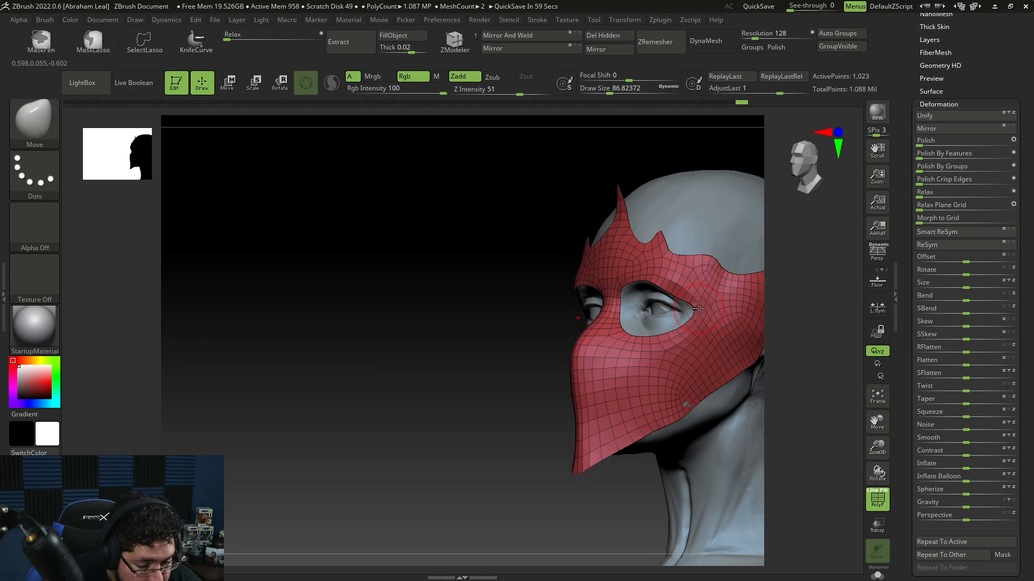
drag(697, 285, 696, 298)
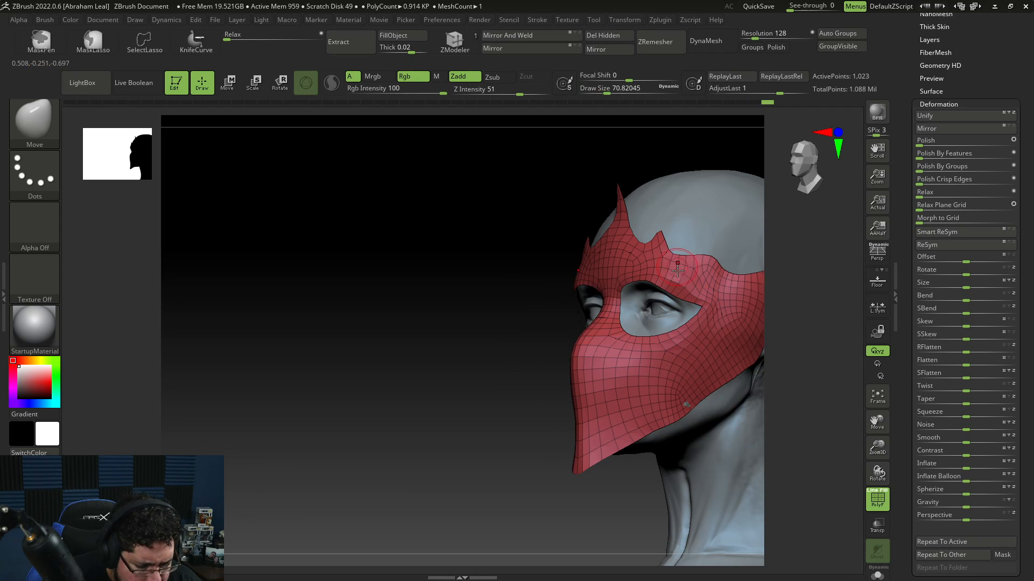
key(shift)
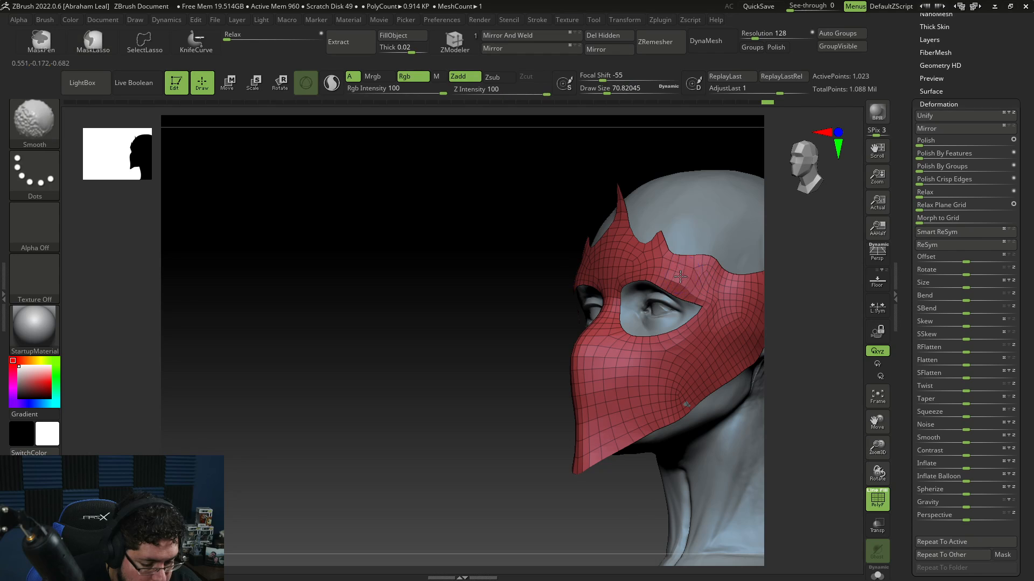
key(space)
drag(689, 322, 700, 322)
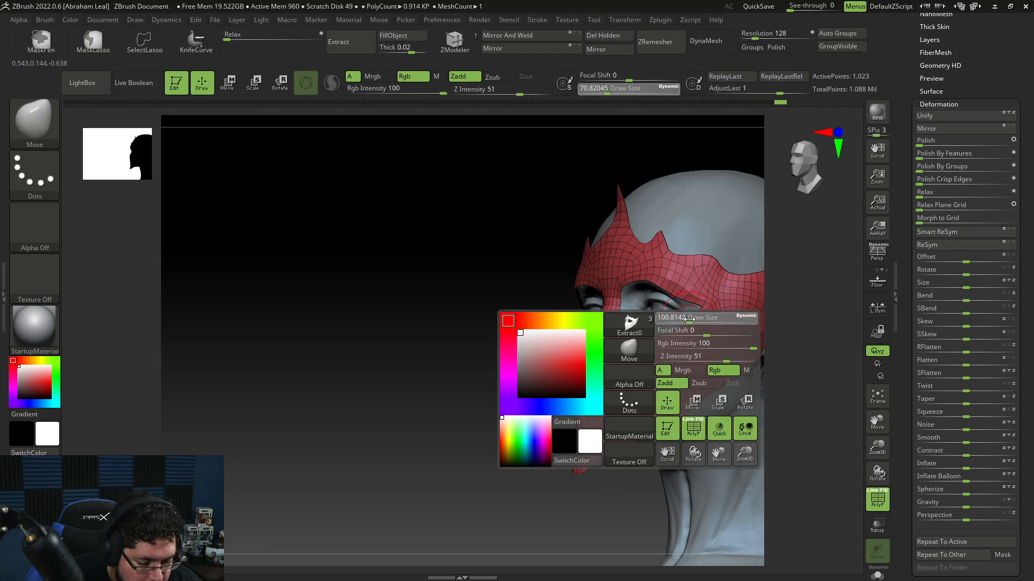
drag(791, 351, 752, 281)
key(space)
drag(687, 331, 682, 331)
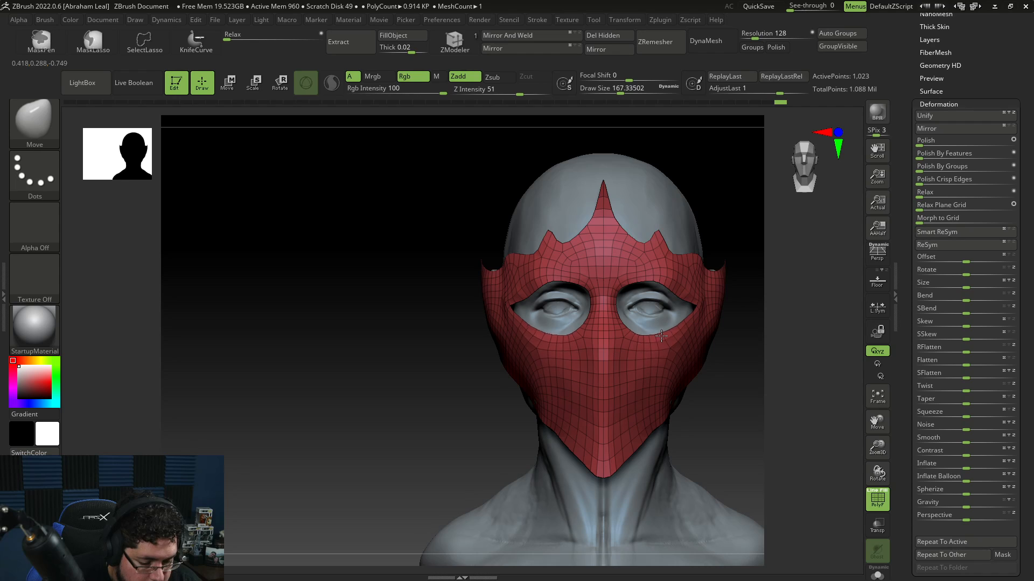
right_drag(646, 327, 692, 330)
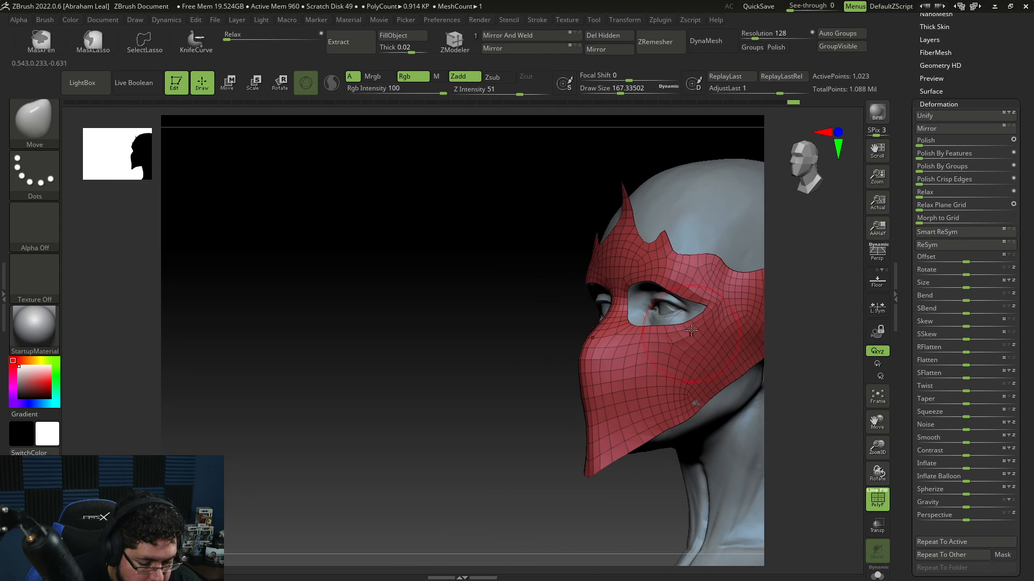
right_drag(562, 359, 551, 378)
Step: Adjust the mask's eye-hole edges and upper rim with Move brush strokes from closer views
key(space)
drag(647, 303, 642, 302)
ctrl+right_drag(640, 318, 622, 414)
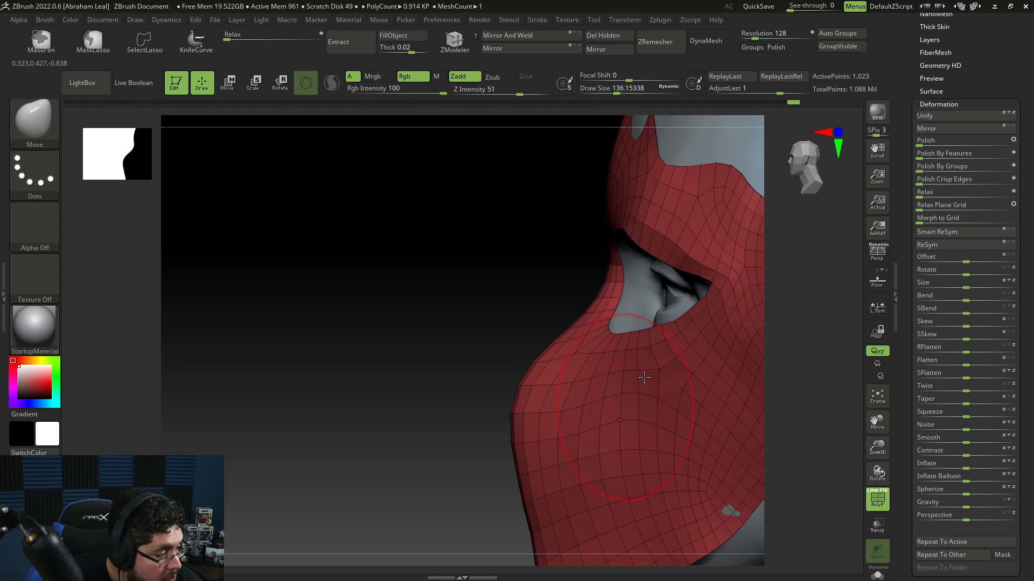
key(space)
drag(632, 290, 623, 292)
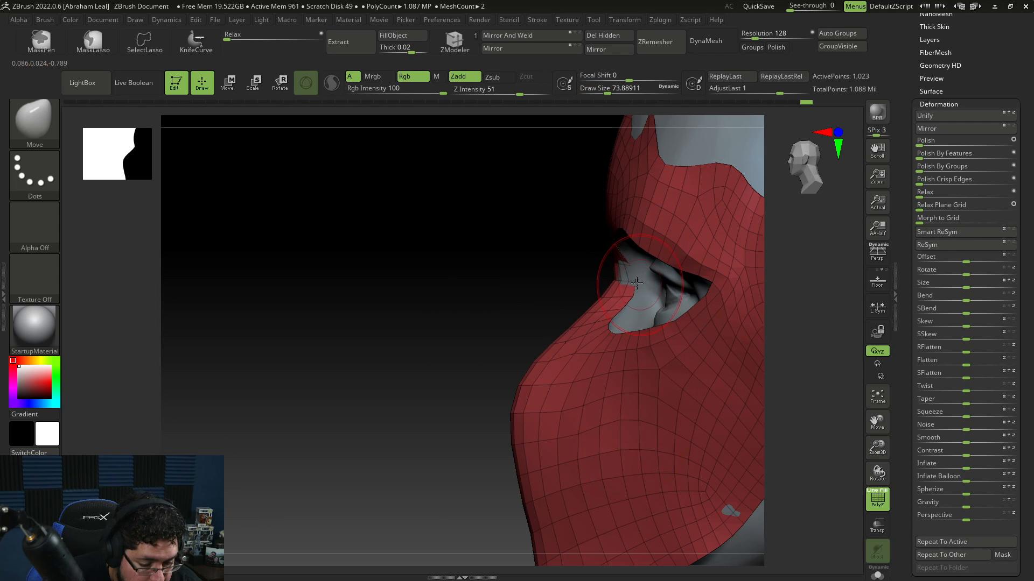
right_drag(597, 294, 695, 232)
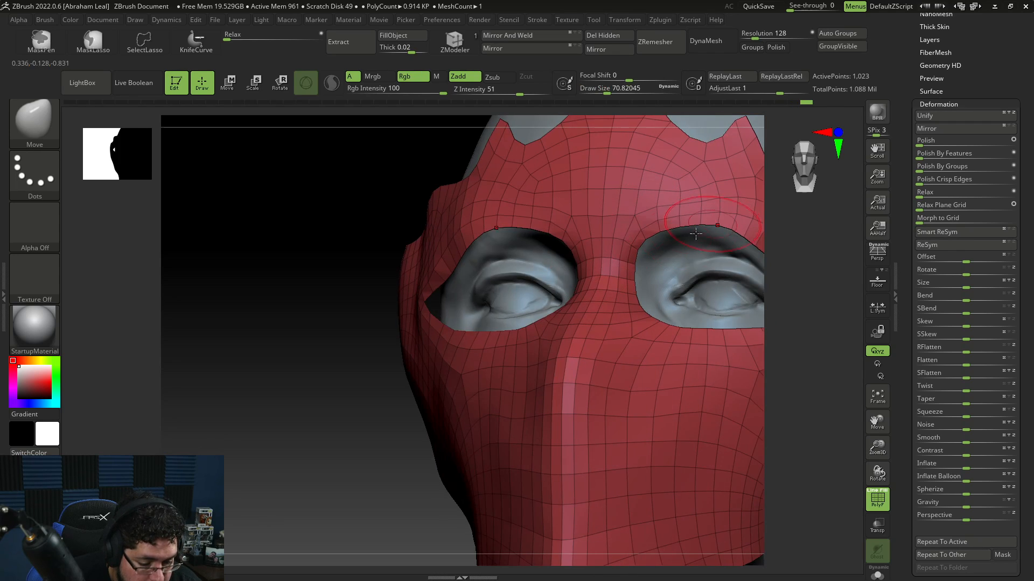
key(space)
drag(655, 240, 678, 244)
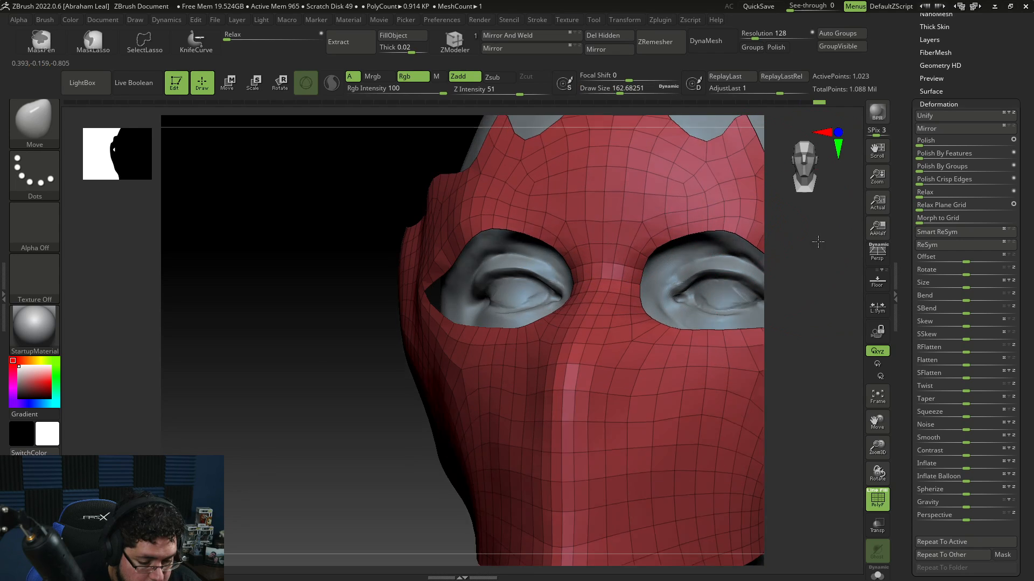
shift+right_drag(817, 240, 832, 238)
drag(722, 232, 723, 238)
ctrl+right_drag(792, 271, 768, 323)
alt+right_drag(768, 323, 666, 309)
right_drag(711, 425, 709, 371)
key(space)
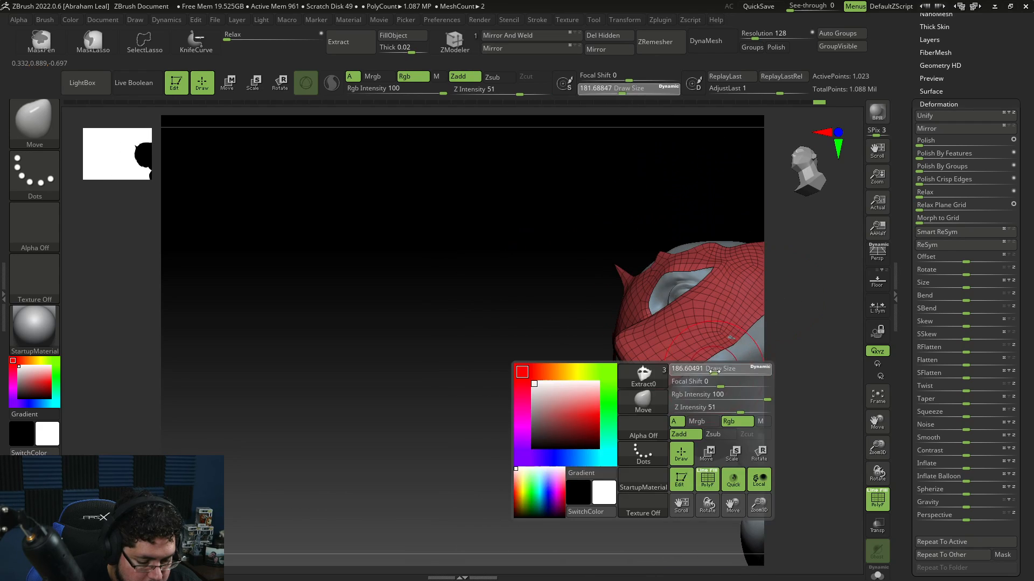
drag(705, 369, 728, 342)
mouse_move(795, 320)
right_down()
mouse_move(805, 312)
mouse_move(812, 330)
mouse_move(780, 446)
mouse_move(693, 311)
mouse_move(657, 457)
mouse_move(622, 509)
mouse_move(623, 479)
mouse_move(692, 488)
mouse_move(713, 397)
right_up()
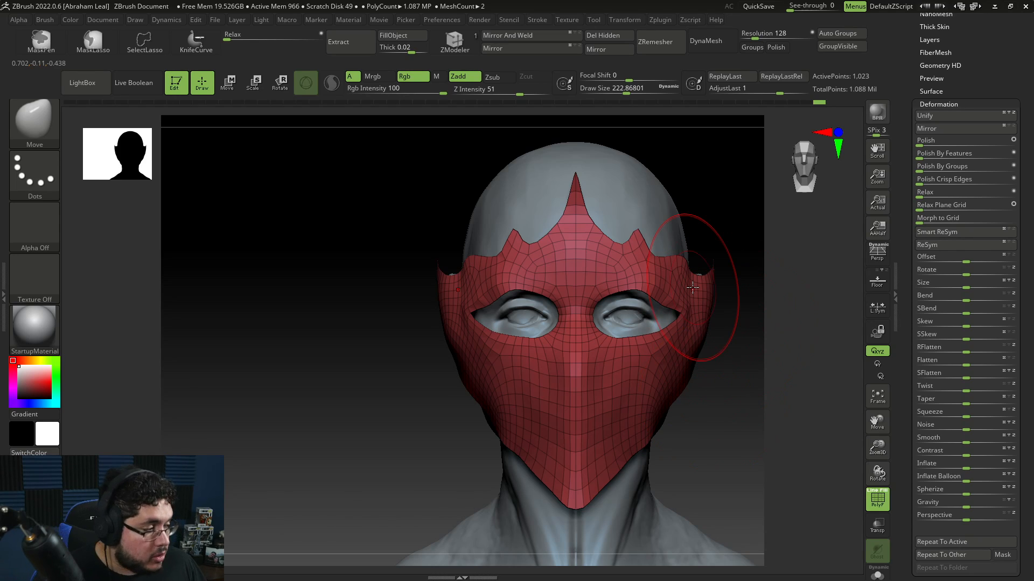
Step: Activate Dynamic Subdiv on the mask with the polyframe display turned off
click(958, 103)
click(943, 85)
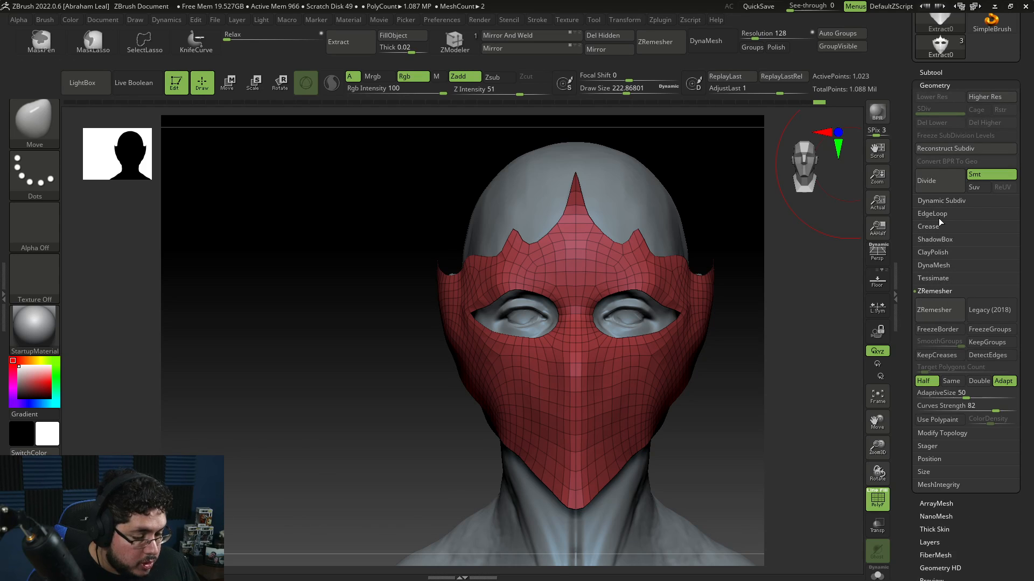
click(939, 201)
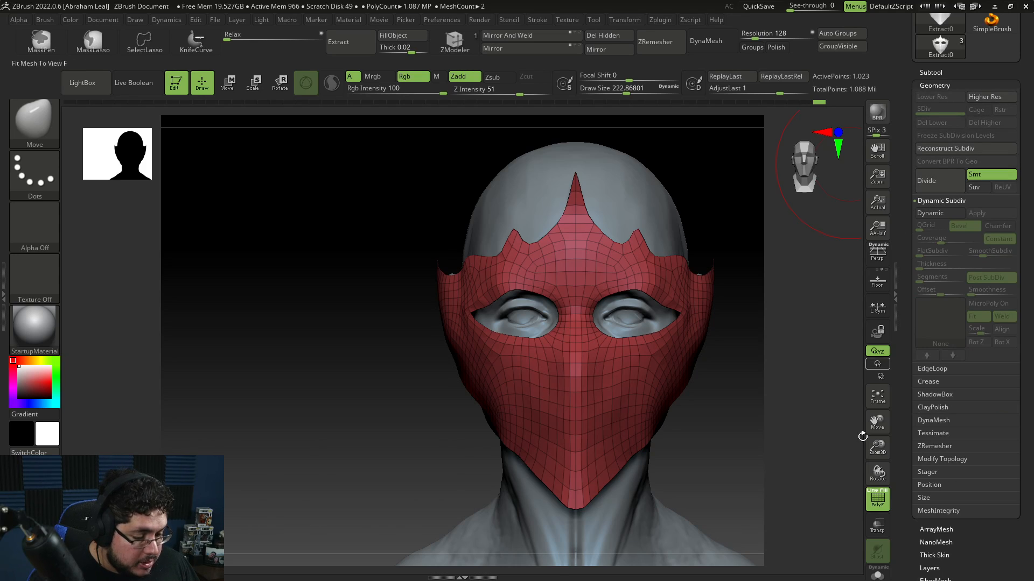
click(880, 506)
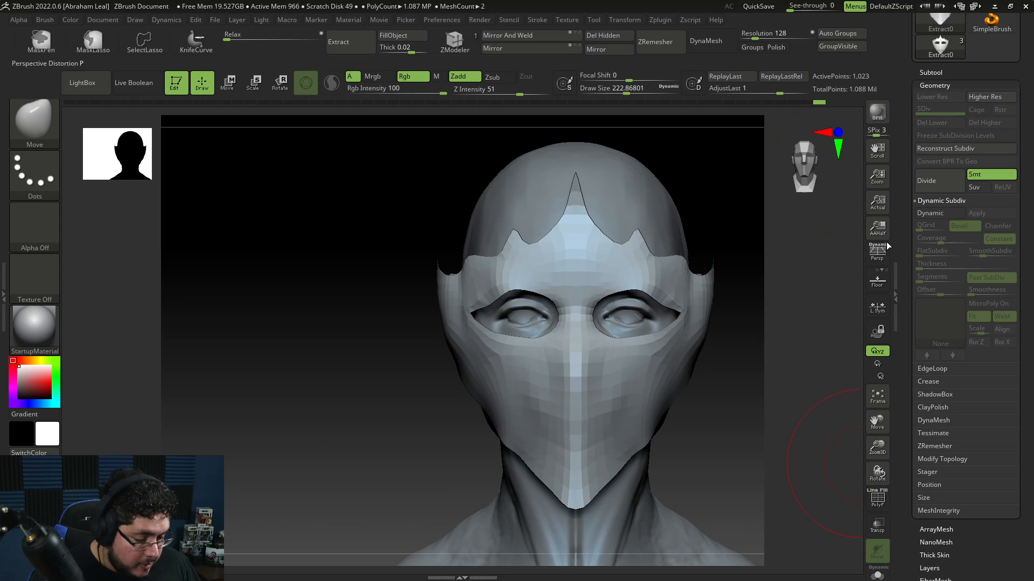
click(930, 213)
Step: Turn Dynamic Subdiv off and smooth the mask's side edge near the ear
drag(787, 268, 722, 490)
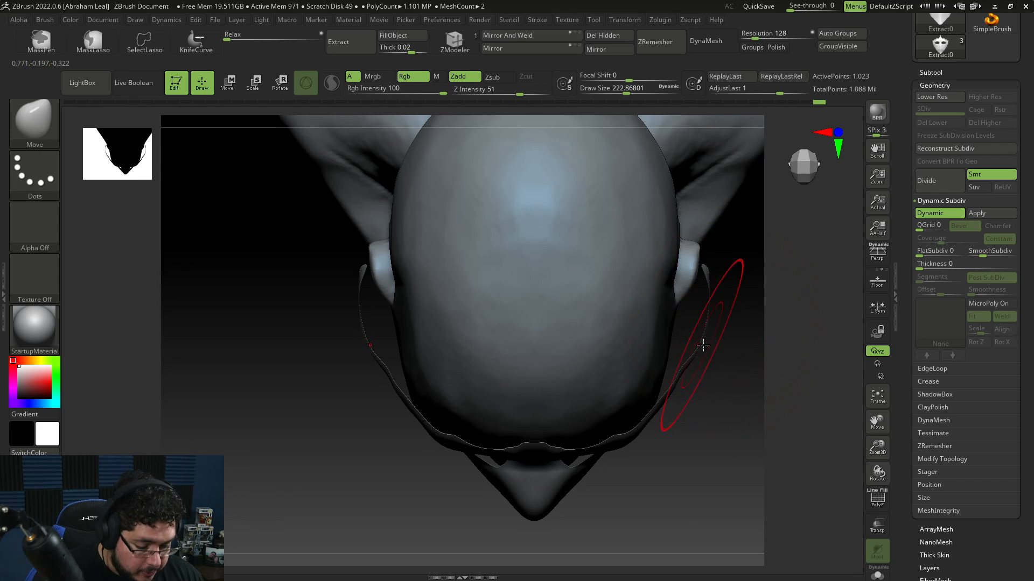
key(b)
key(m)
key(v)
key(s)
drag(716, 345, 704, 345)
mouse_move(726, 344)
mouse_down()
mouse_move(654, 338)
mouse_move(722, 324)
mouse_up()
key(s)
drag(716, 347, 775, 369)
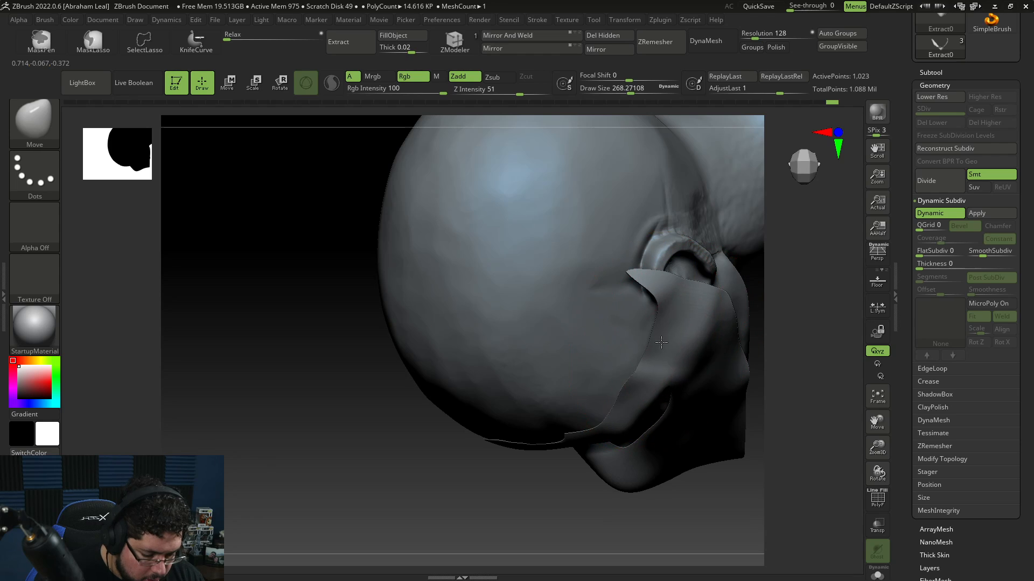
drag(661, 343, 657, 340)
drag(802, 309, 772, 275)
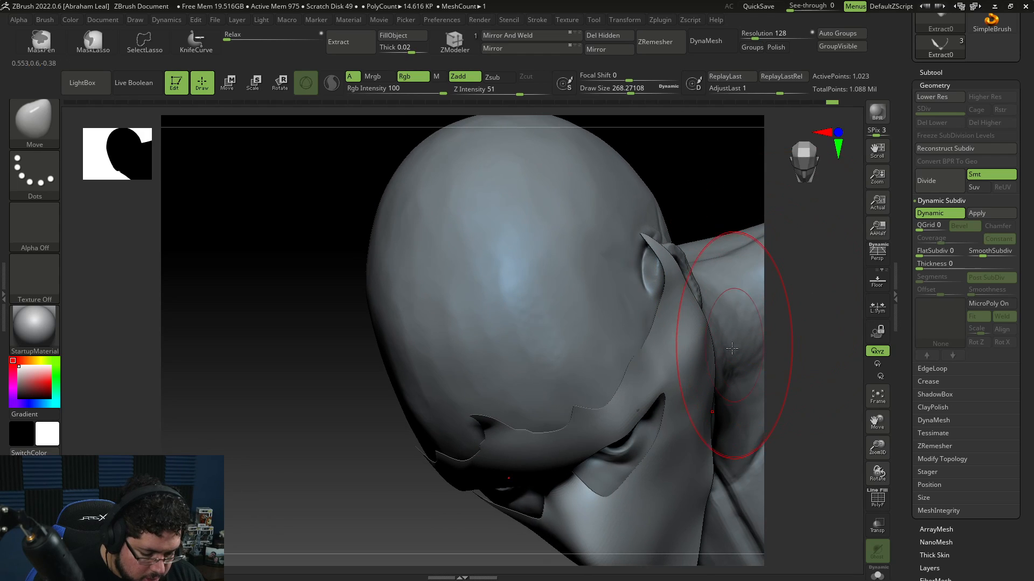
click(948, 213)
key(space)
key(shift)
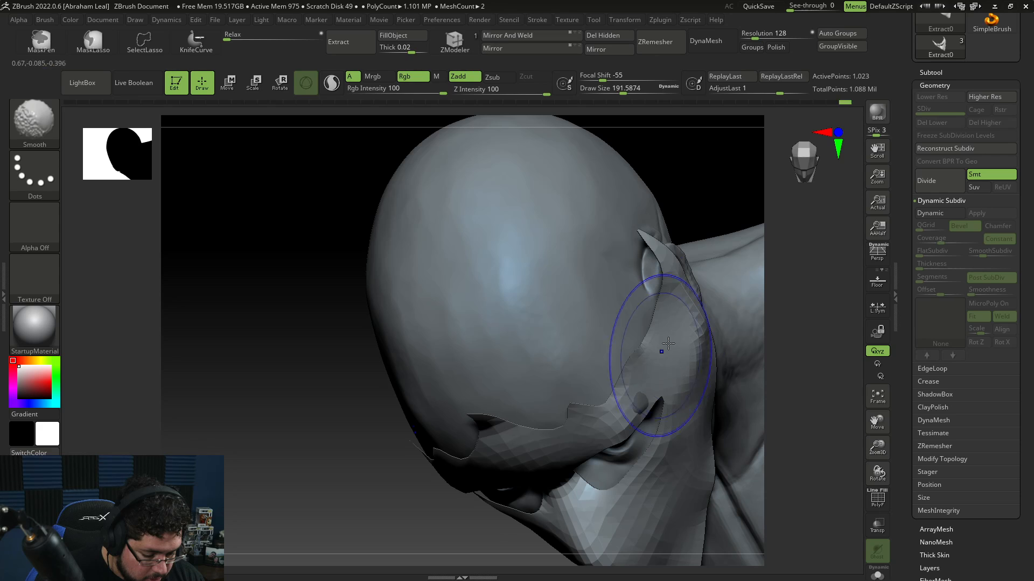
drag(779, 288, 824, 281)
mouse_move(791, 329)
mouse_down()
mouse_move(749, 345)
mouse_move(775, 291)
mouse_up()
Step: Isolate the mask in Solo mode
key(space)
key(space)
key(shift)
key(space)
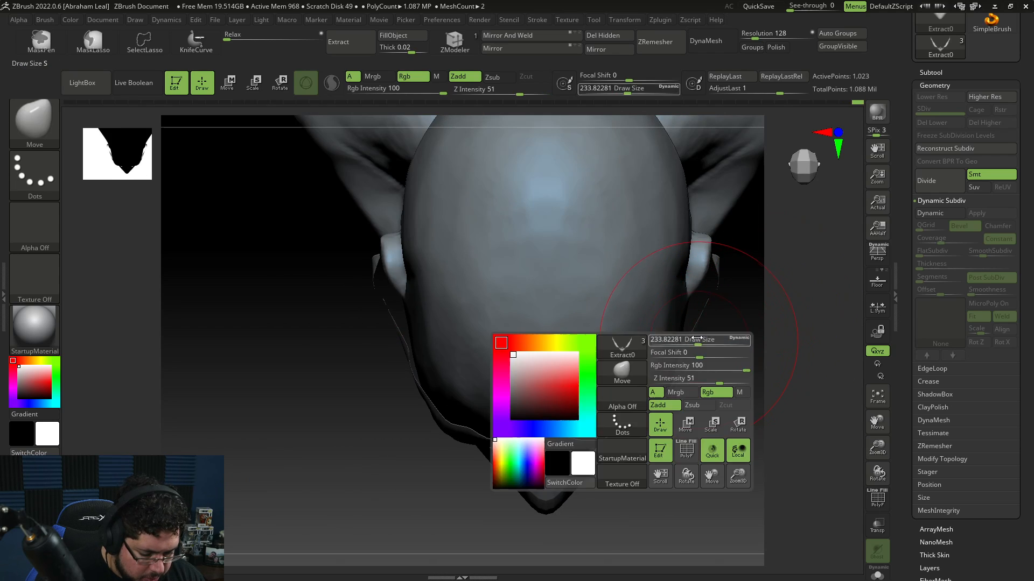
mouse_move(700, 350)
mouse_down()
mouse_move(683, 346)
mouse_move(695, 291)
mouse_move(713, 310)
mouse_move(702, 289)
mouse_up()
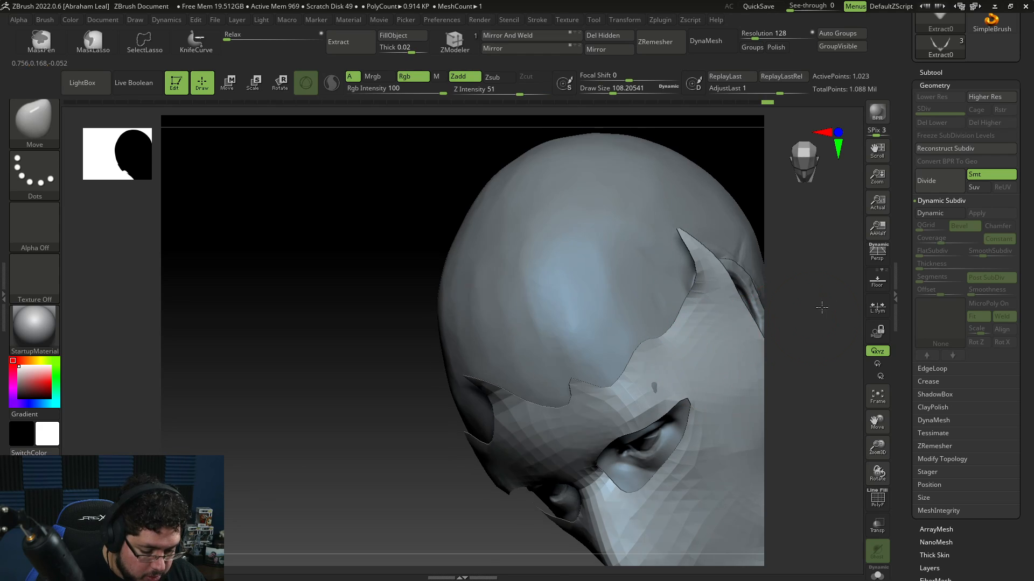
drag(754, 320, 691, 380)
alt+drag(791, 399, 801, 334)
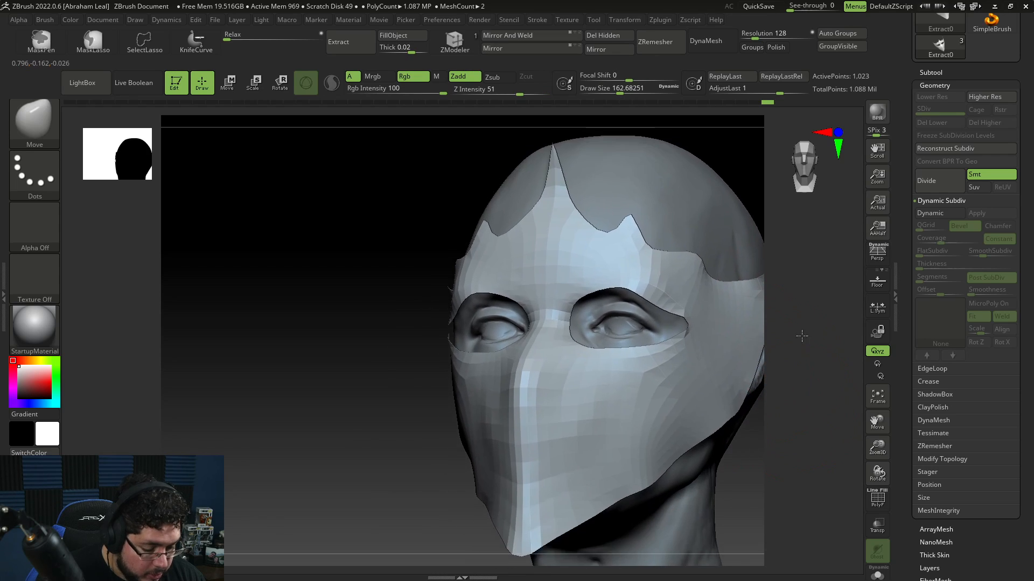
mouse_move(766, 433)
mouse_down()
mouse_move(796, 394)
mouse_move(797, 354)
mouse_up()
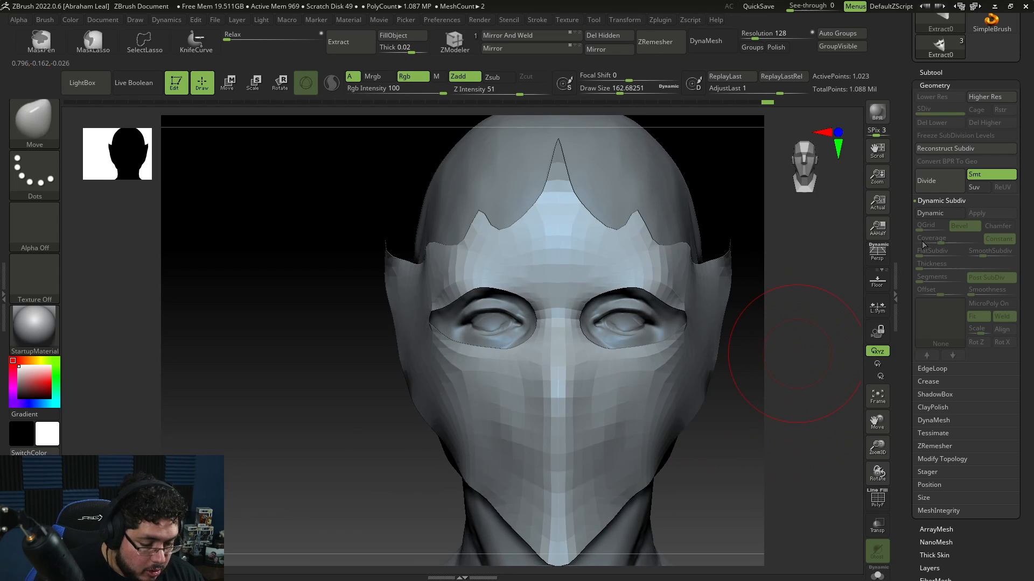
click(878, 574)
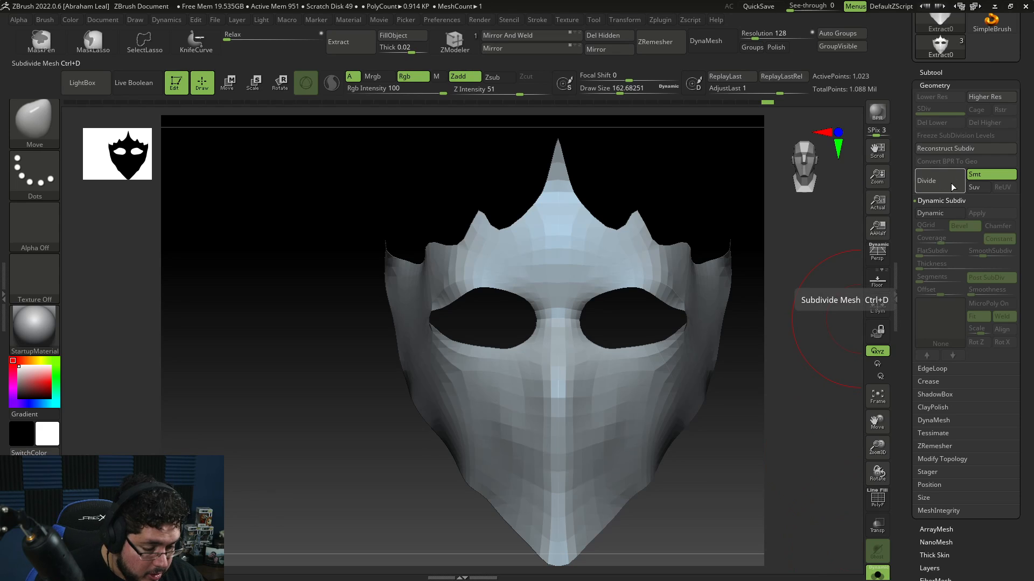
Step: Give the mask a Dynamic Subdiv thickness of about 0.022, apply it, and undo the application
key(d)
drag(752, 405, 796, 366)
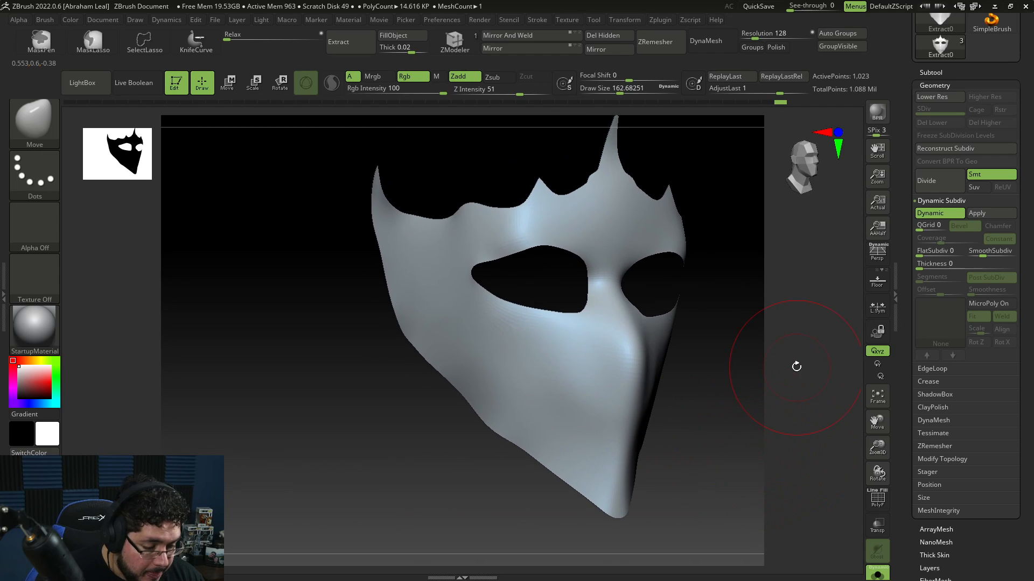
click(924, 264)
drag(933, 268, 956, 266)
drag(743, 399, 773, 426)
click(988, 213)
click(876, 500)
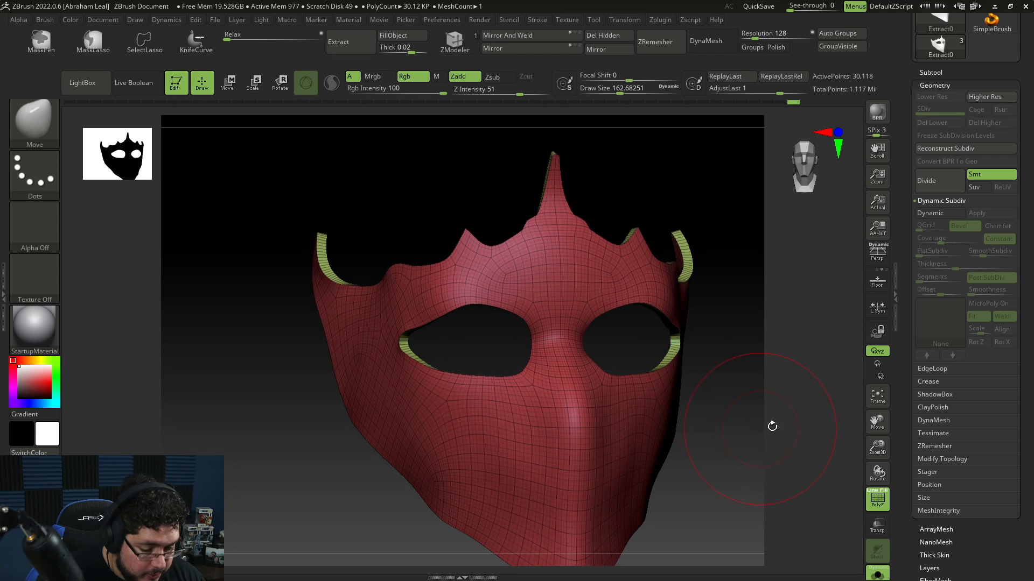
key(ctrl+z)
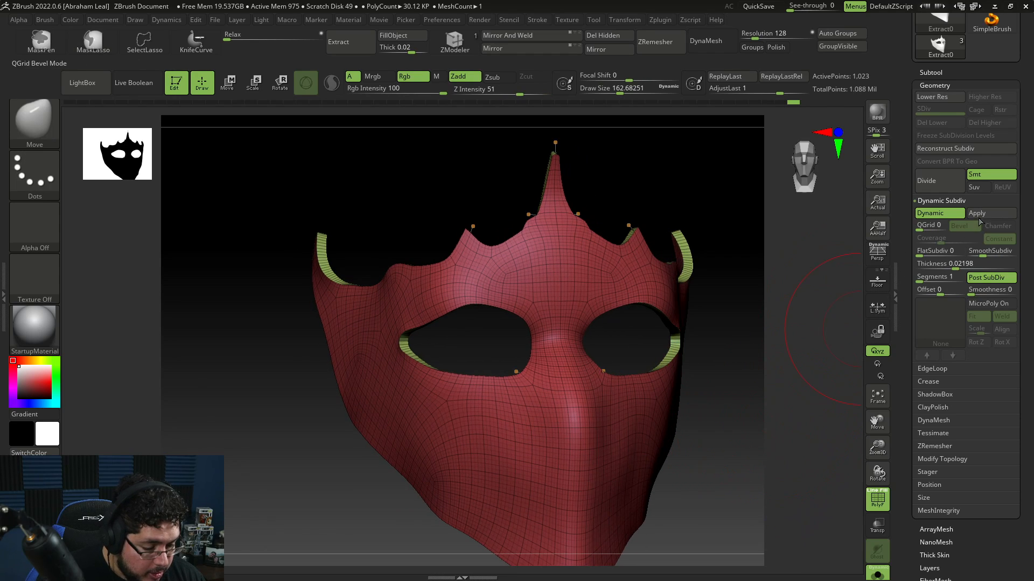
Step: Re-enable Dynamic Subdiv, turn smooth subdivision down, set Thickness to 0.03271, and apply it to the mask
click(947, 214)
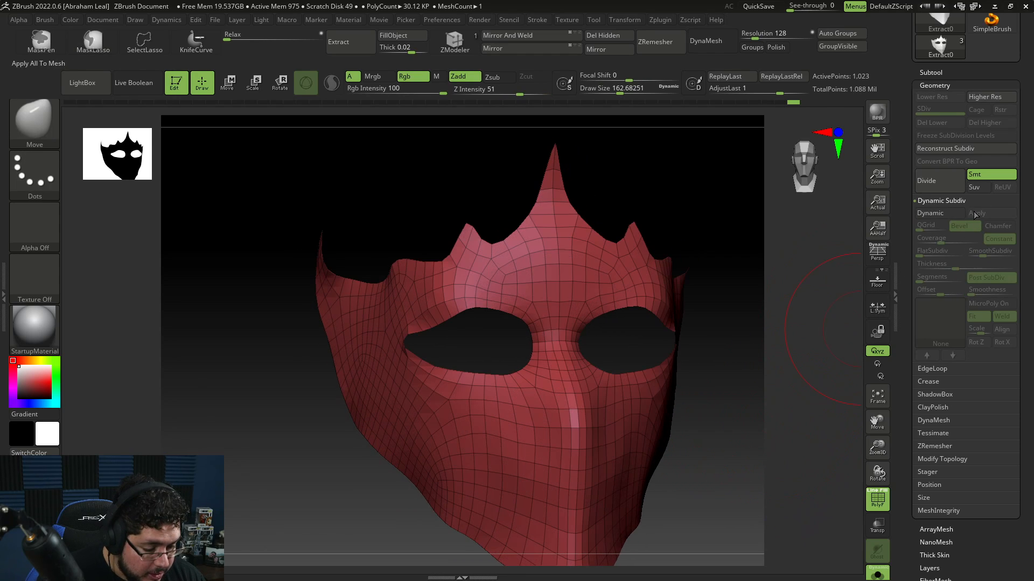
click(944, 211)
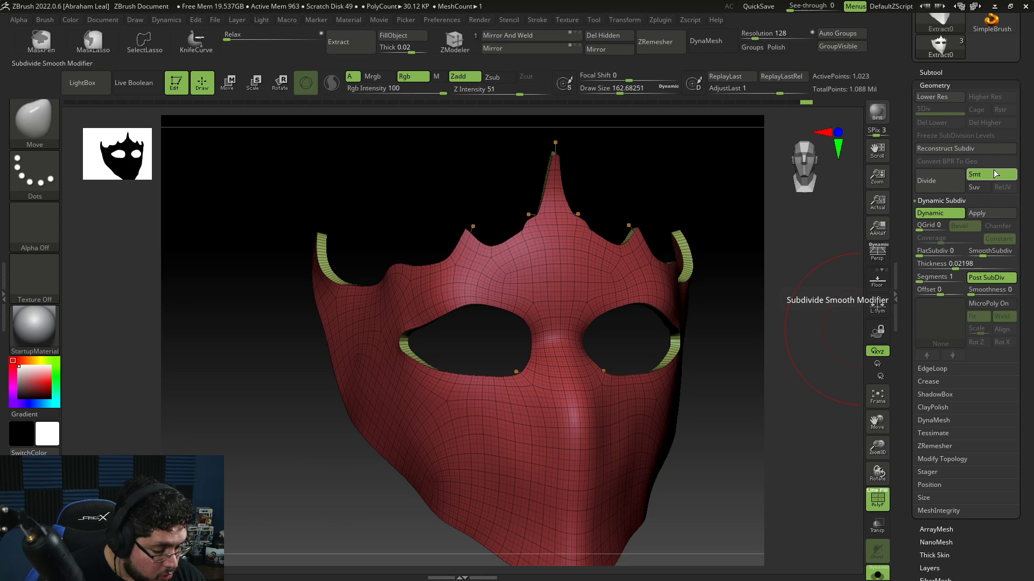
mouse_move(752, 350)
mouse_down()
mouse_move(757, 386)
mouse_move(820, 385)
mouse_up()
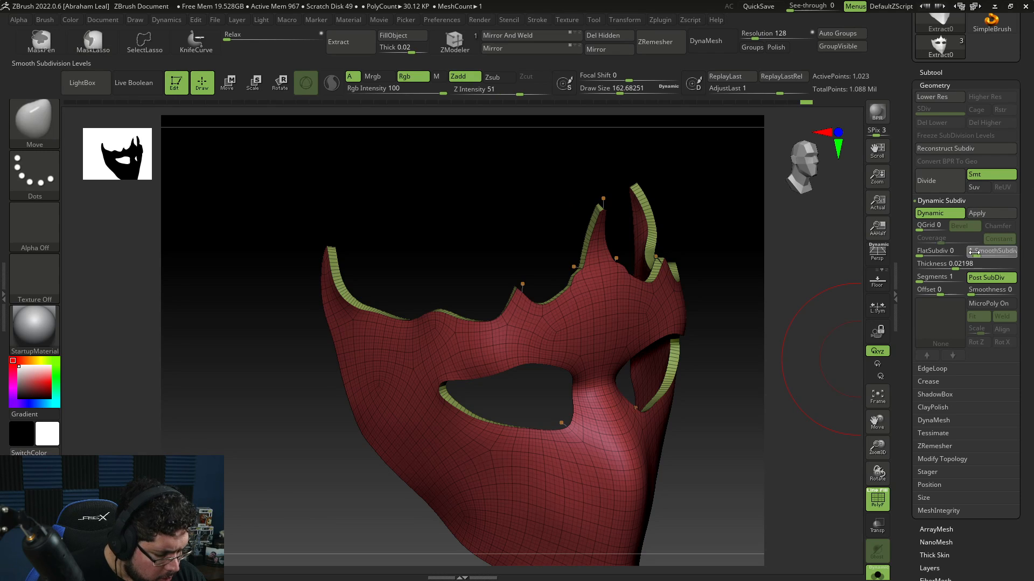
drag(974, 252, 970, 254)
drag(733, 369, 775, 355)
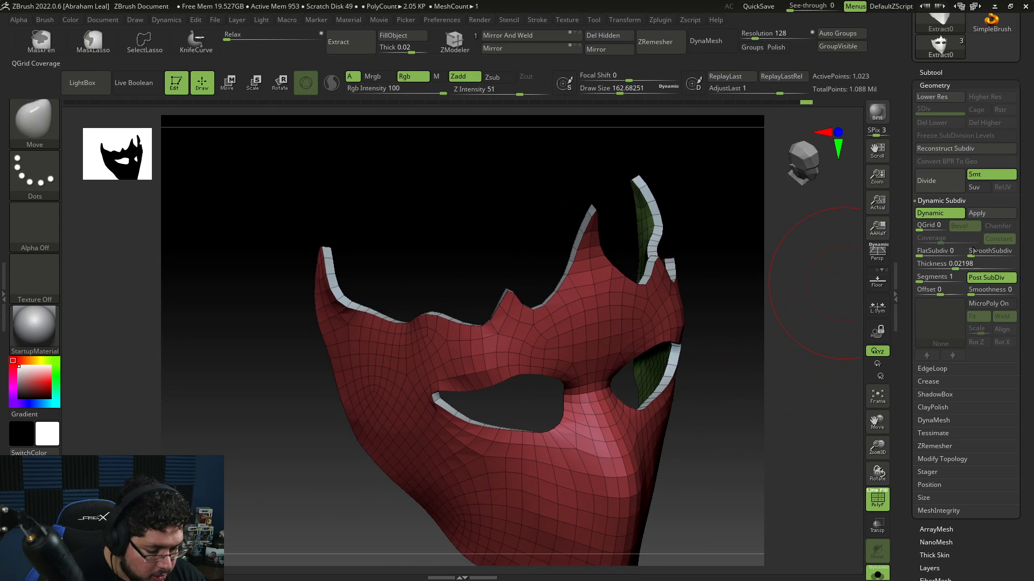
drag(958, 266, 960, 265)
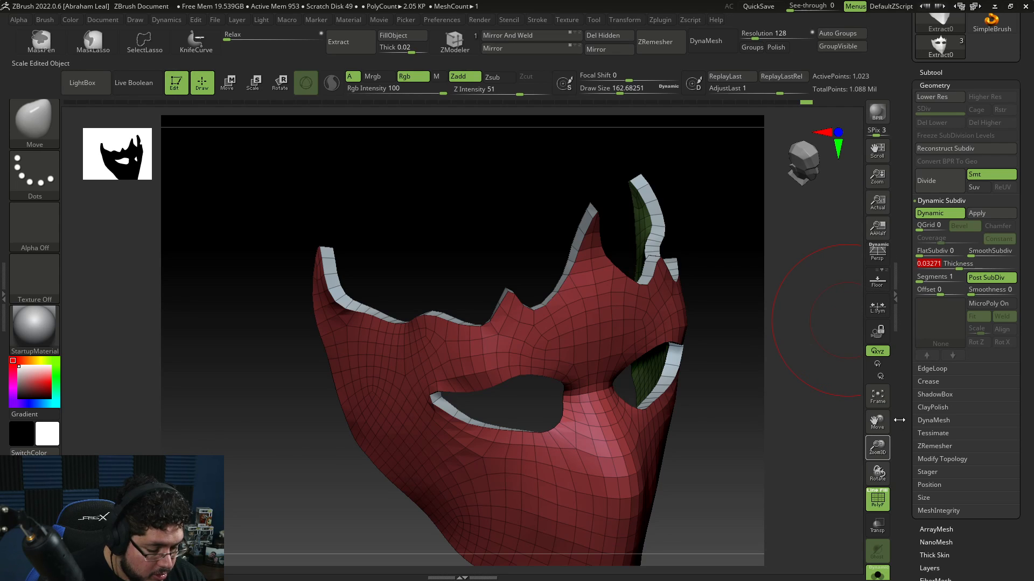
click(991, 212)
Step: Switch to the ZModeler brush for editing the thickened mask's edge
mouse_move(757, 354)
mouse_down()
mouse_move(768, 341)
mouse_move(743, 339)
mouse_move(719, 398)
mouse_move(750, 519)
mouse_move(697, 493)
mouse_move(792, 496)
mouse_move(765, 468)
mouse_move(768, 452)
mouse_move(754, 457)
mouse_move(750, 383)
mouse_move(711, 433)
mouse_move(714, 319)
mouse_move(739, 439)
mouse_move(743, 429)
mouse_move(715, 438)
mouse_move(729, 434)
mouse_move(748, 364)
mouse_move(770, 347)
mouse_up()
key(space)
click(746, 369)
key(space)
click(758, 349)
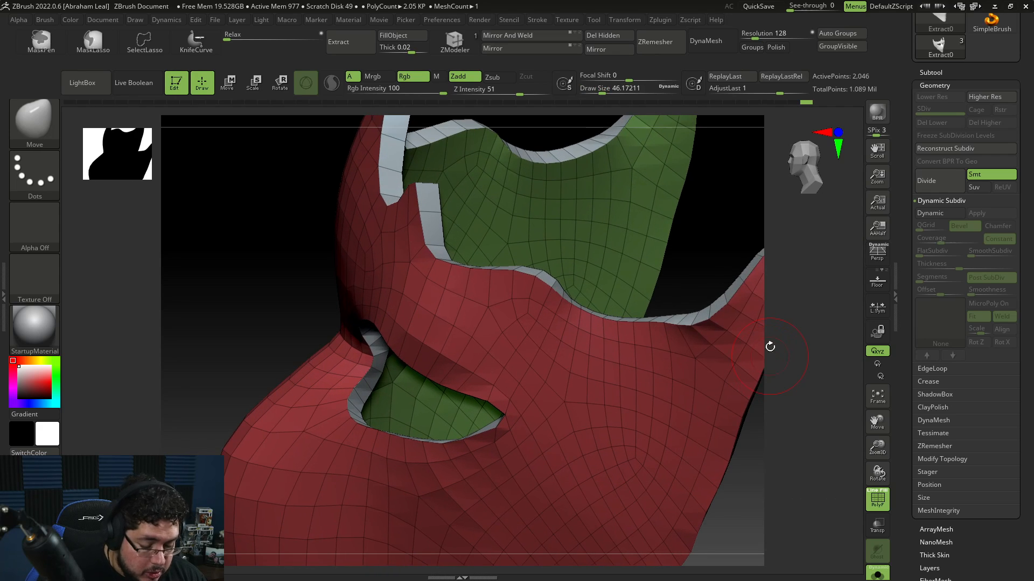
drag(770, 300, 735, 318)
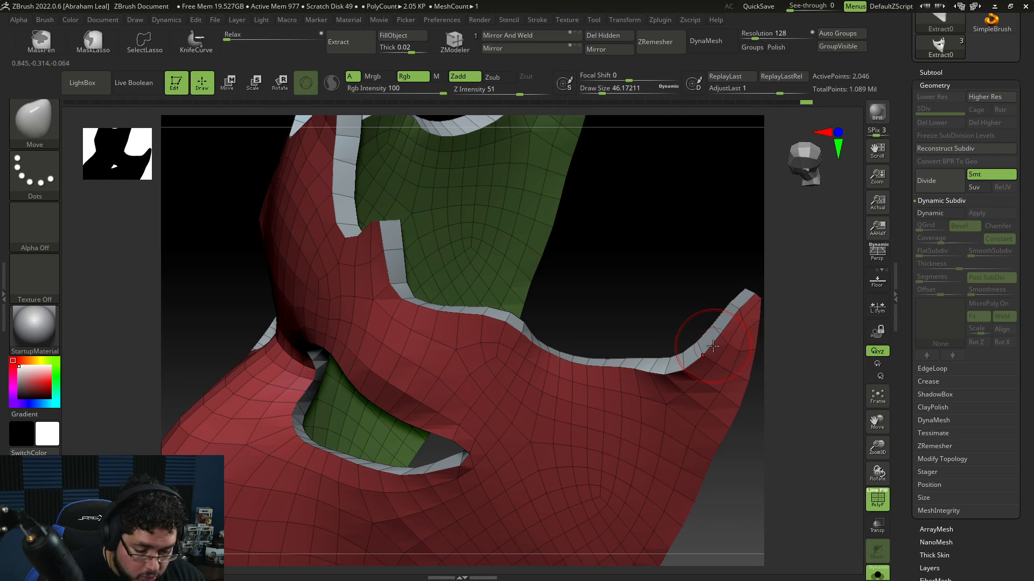
click(454, 41)
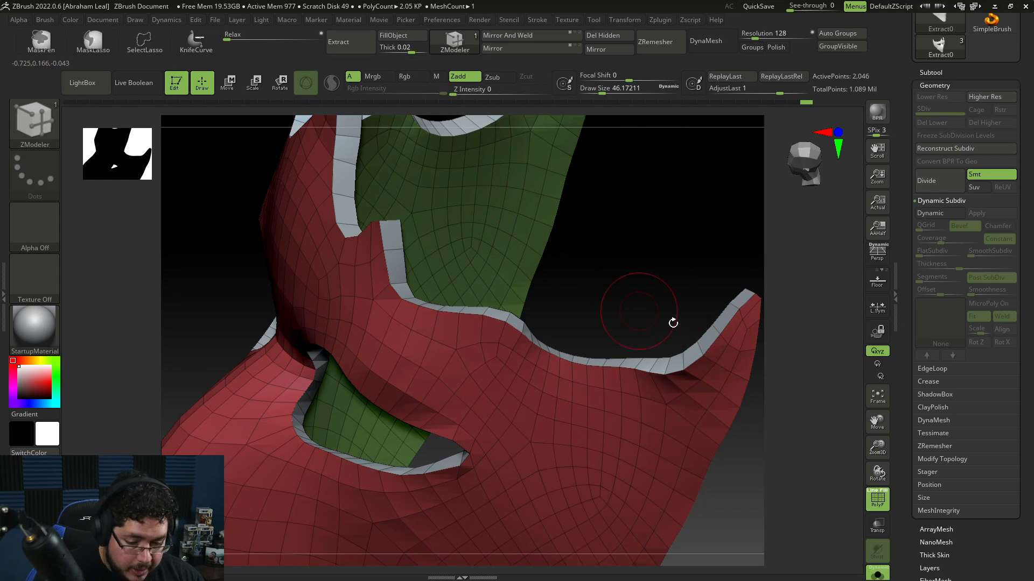
Step: Choose the Bevel edge action, try beveling an edge of the mask, and undo it
key(space)
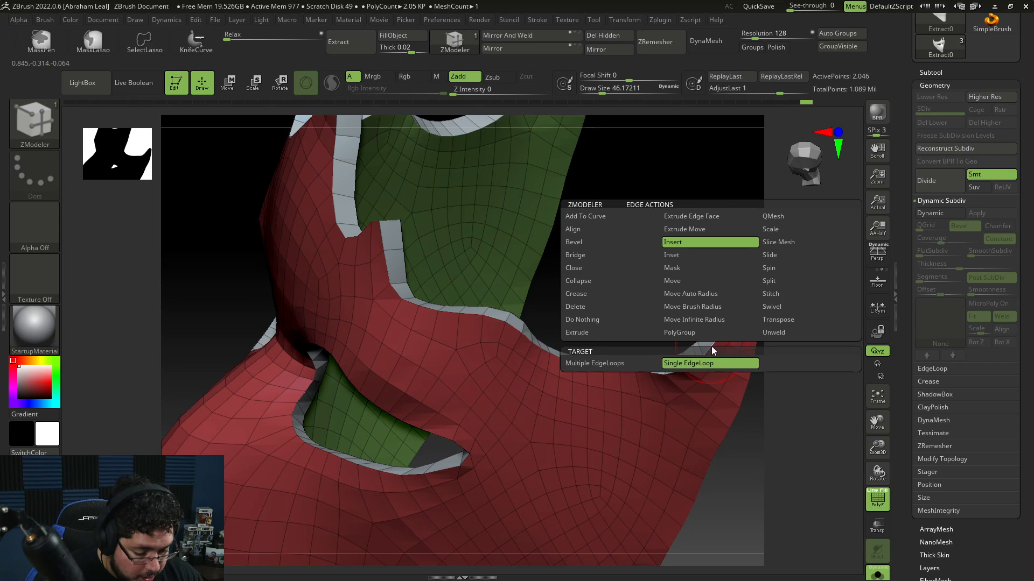
click(611, 243)
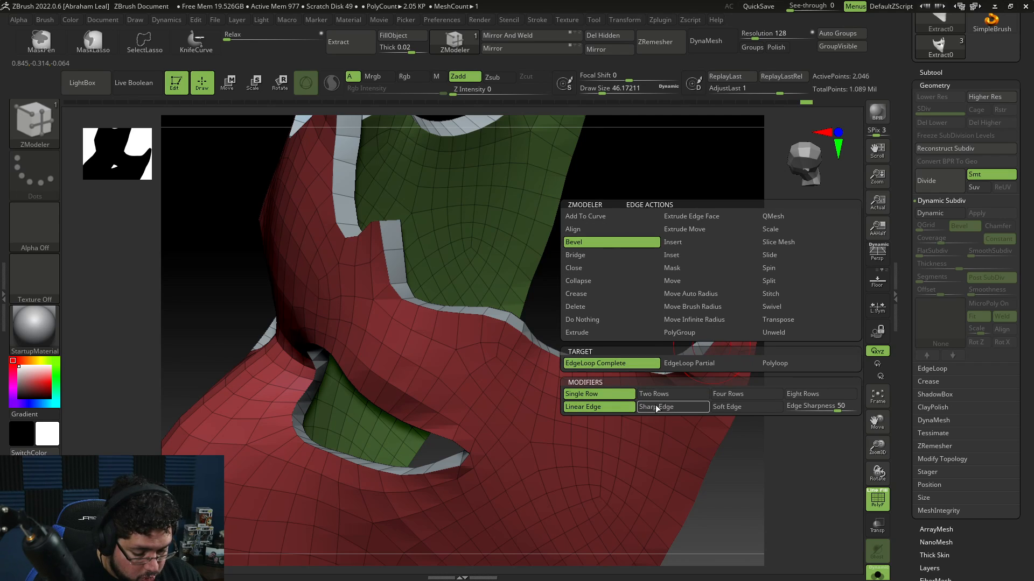
mouse_move(708, 347)
mouse_down()
mouse_move(722, 362)
mouse_move(709, 348)
mouse_up()
drag(797, 358, 747, 327)
key(ctrl+z)
Step: Switch the bevel target to EdgeLoop Partial and bevel the partial edge loops along the mask's rims and eye holes
key(space)
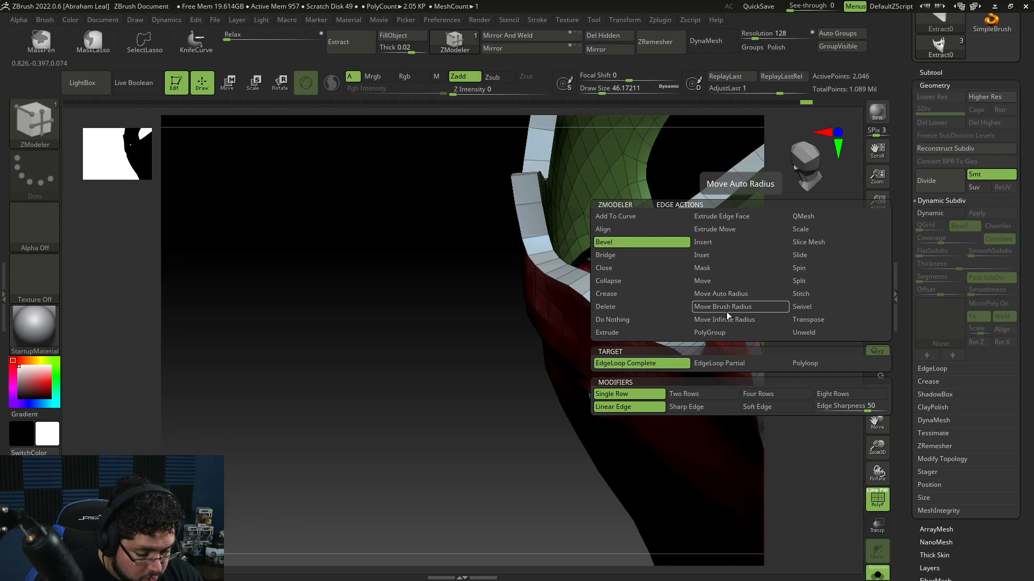
click(743, 364)
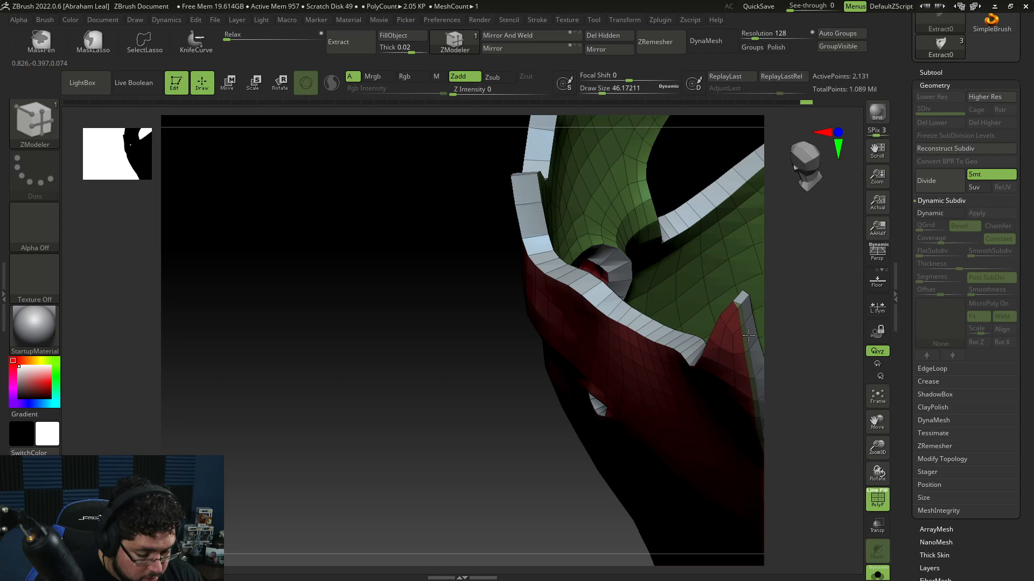
drag(774, 320, 848, 299)
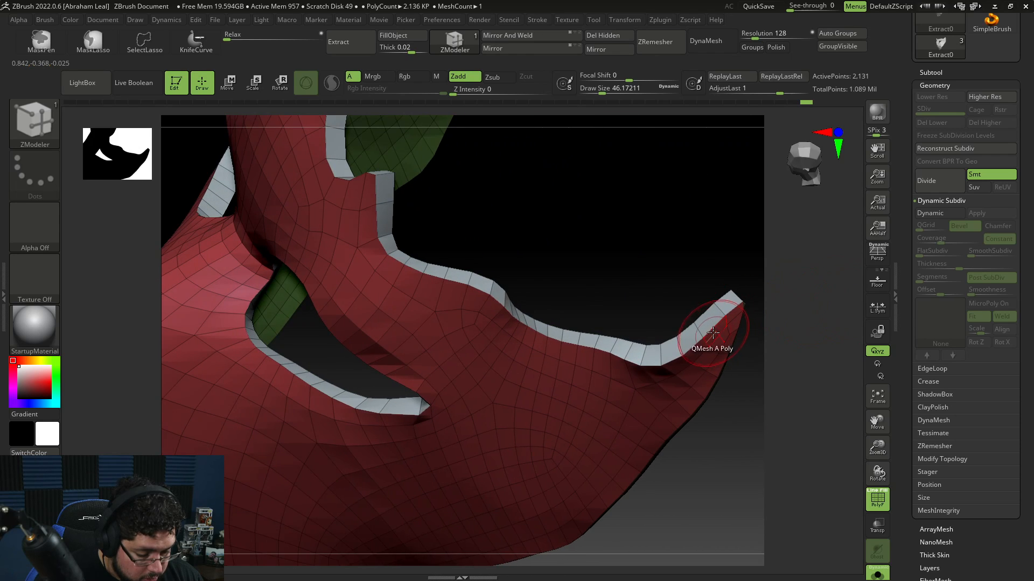
click(710, 326)
drag(756, 310, 794, 369)
drag(597, 202, 618, 168)
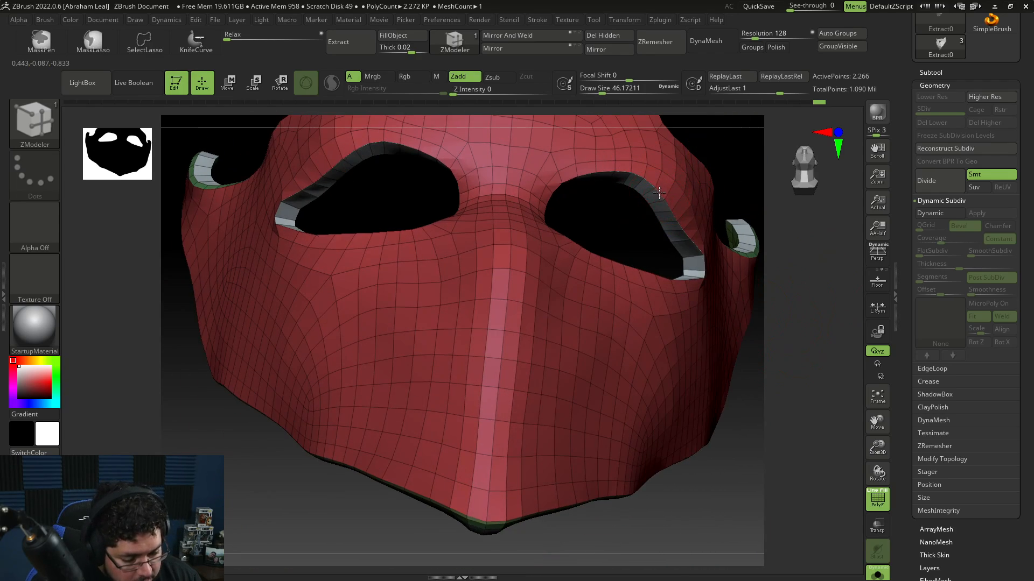
click(661, 214)
drag(746, 152, 734, 209)
click(689, 230)
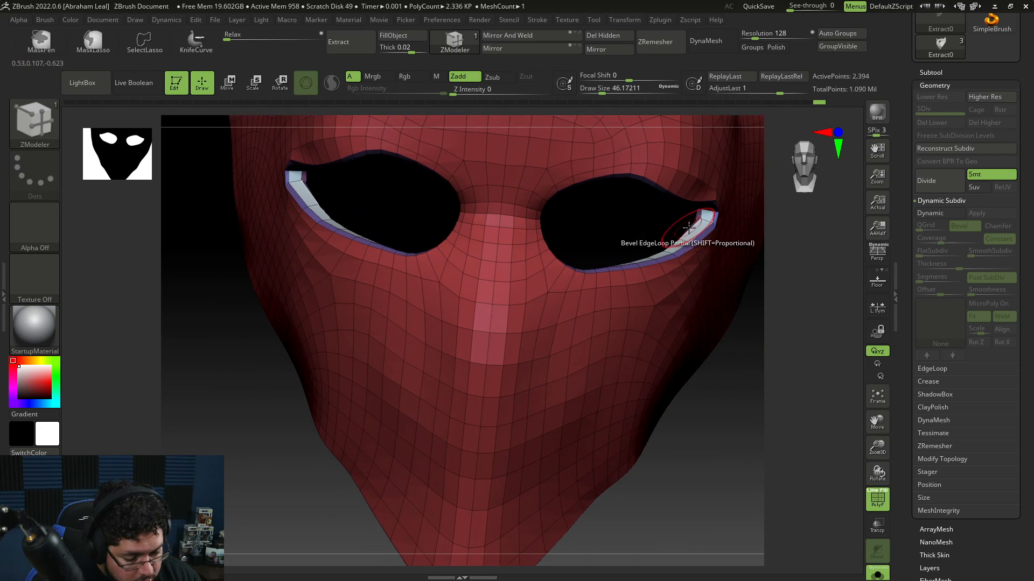
drag(762, 317, 744, 426)
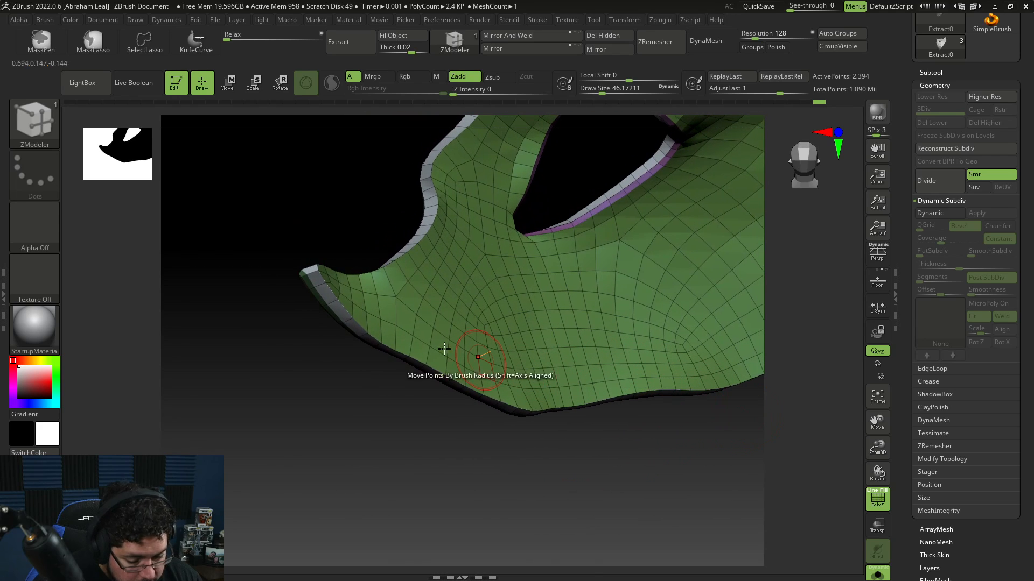
click(326, 301)
drag(325, 367, 670, 382)
click(350, 256)
Step: Subdivide the mask to preview it smoothed, then step back down to the base level with polyframe shown
key(ctrl+d)
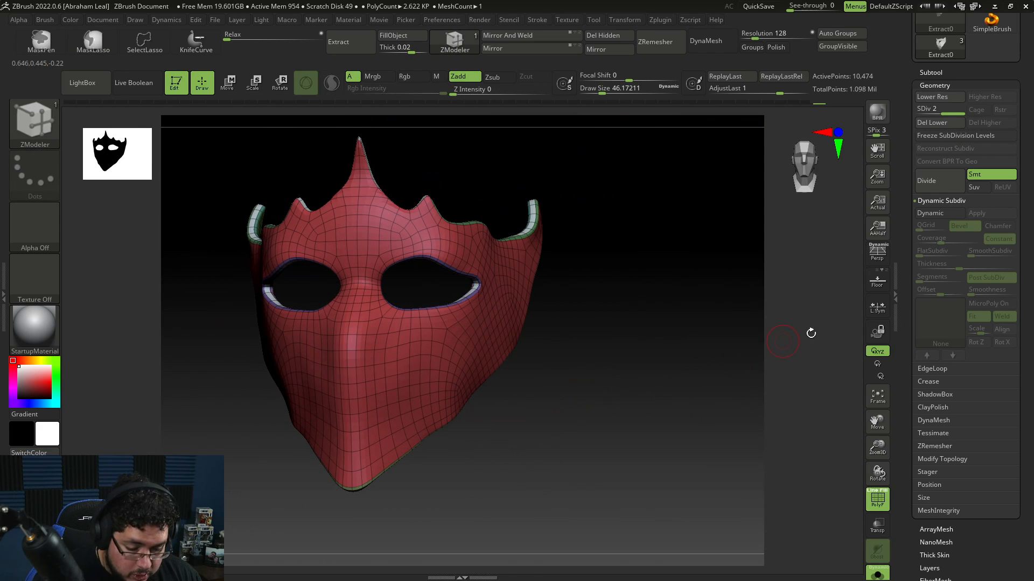
click(876, 502)
drag(637, 437, 647, 474)
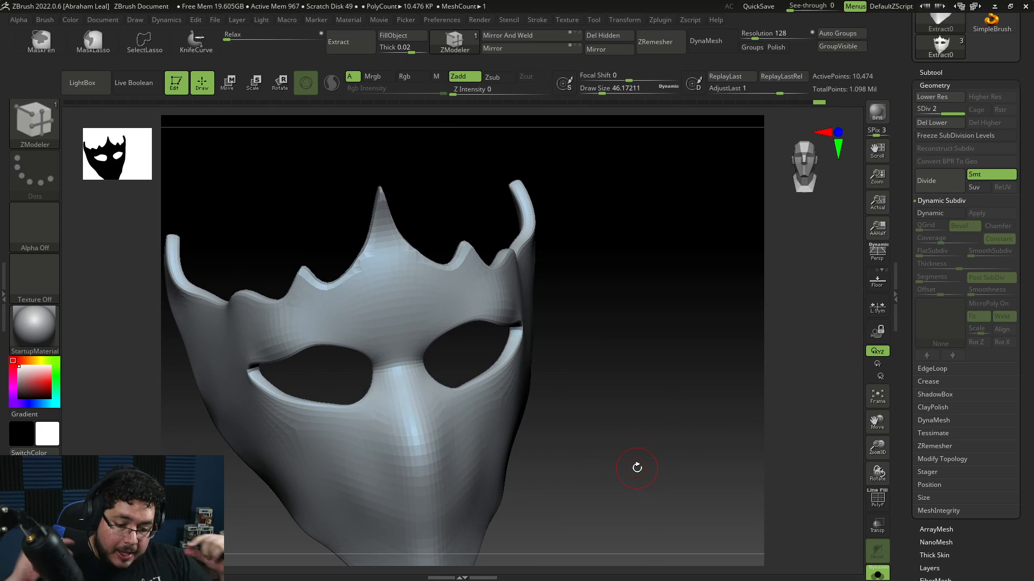
key(shift+d)
mouse_move(655, 415)
mouse_down()
mouse_move(668, 442)
mouse_move(824, 450)
mouse_up()
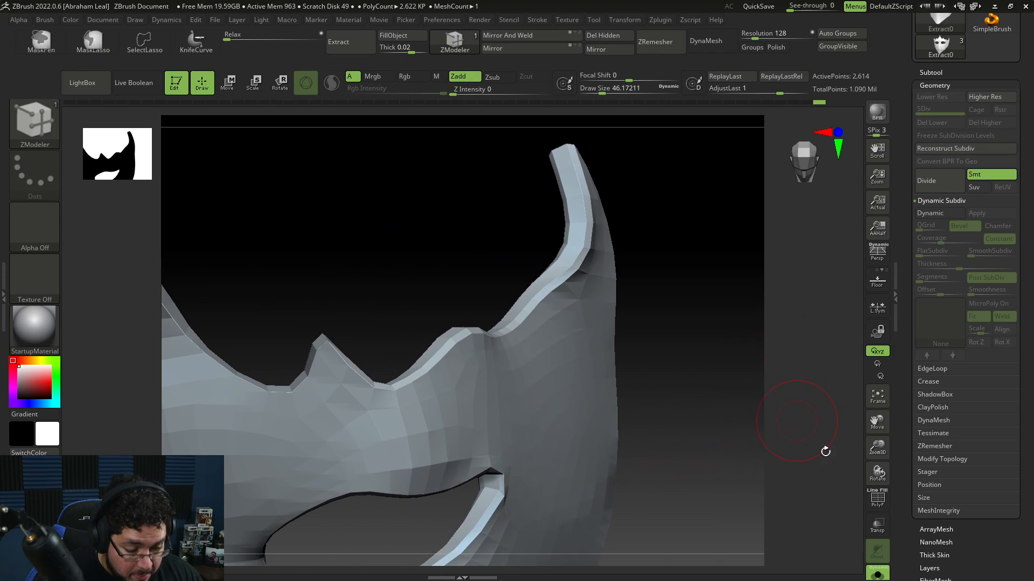
click(878, 499)
mouse_move(715, 406)
mouse_down()
mouse_move(756, 457)
mouse_move(761, 374)
mouse_up()
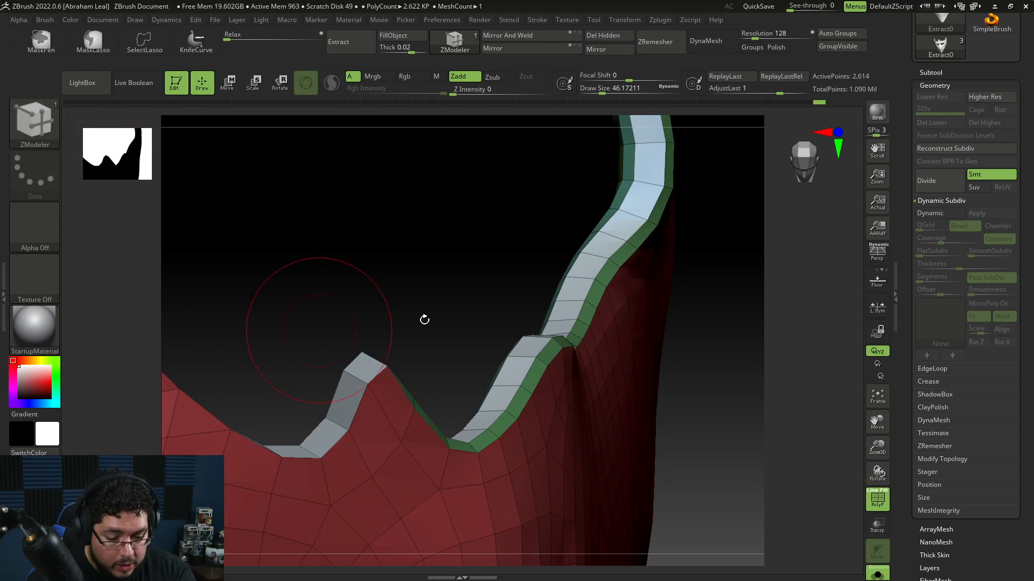
Step: Select the Insert edge action and insert edge loops along the mask's upper rim and eye hole edge
key(space)
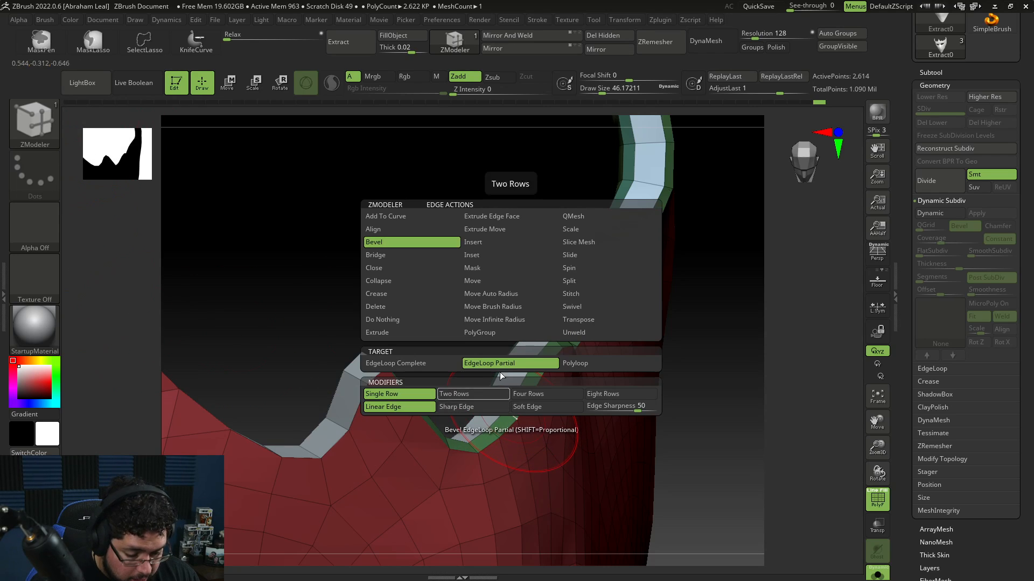
click(483, 244)
click(517, 418)
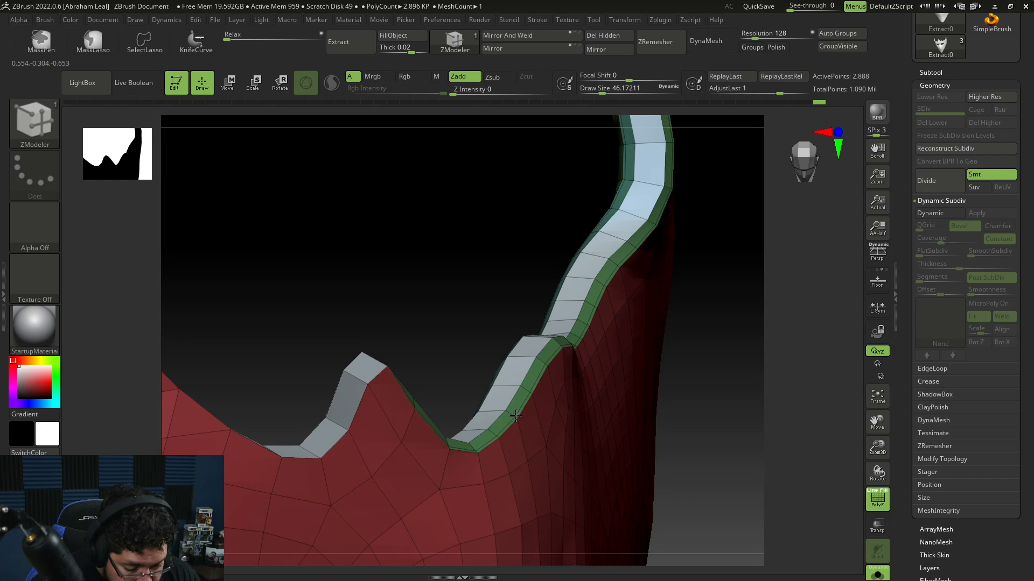
click(513, 415)
drag(792, 382, 608, 380)
click(520, 446)
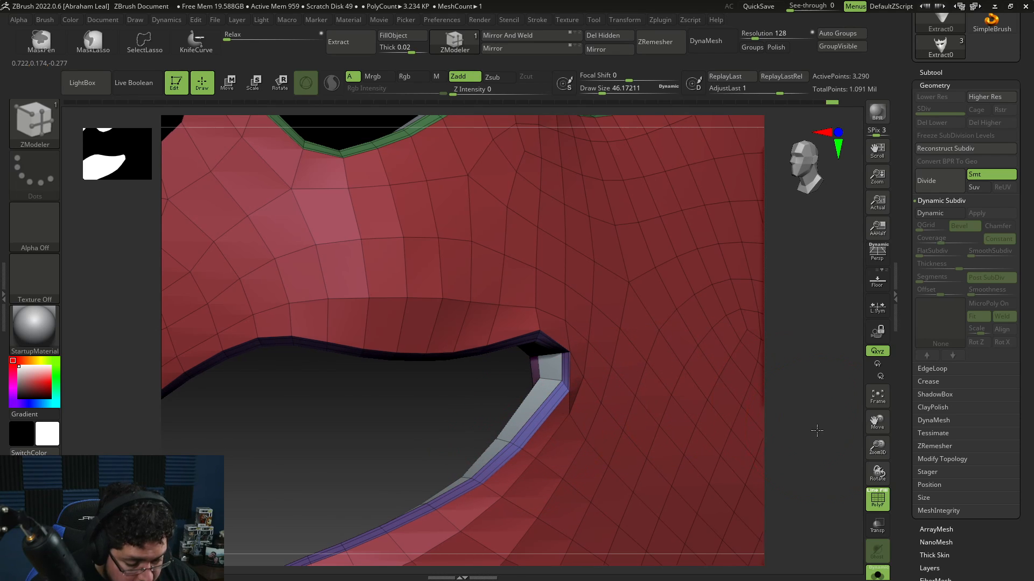
alt+drag(817, 429, 822, 321)
Step: Subdivide the mask once, declining the Dynamic Subdiv offer
key(d)
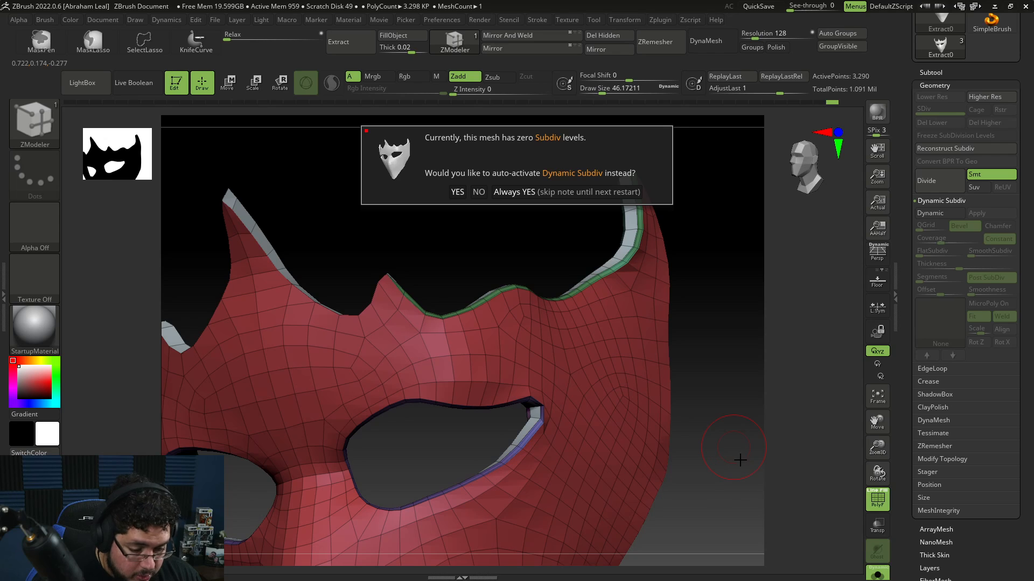
click(478, 193)
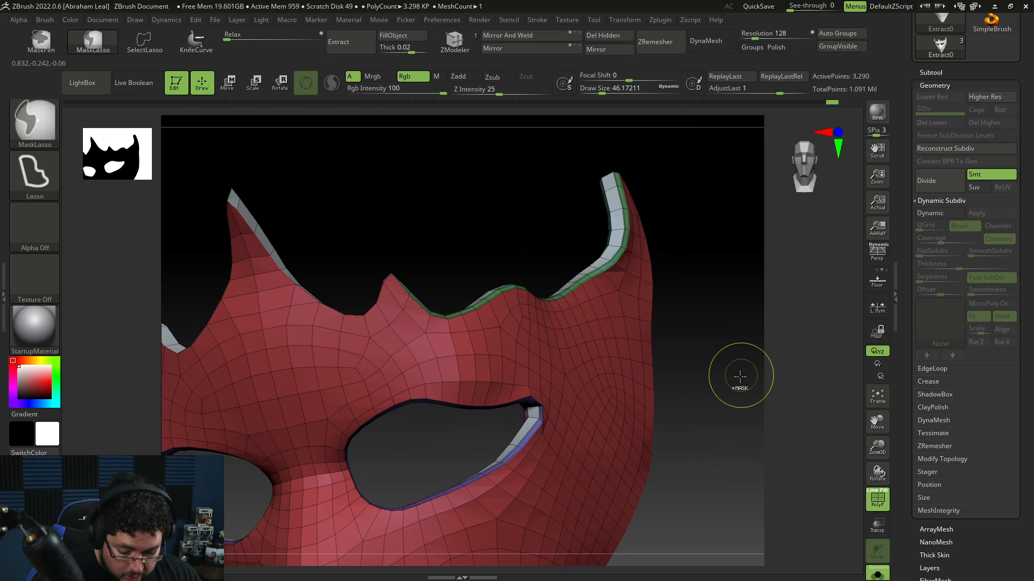
drag(738, 467, 798, 463)
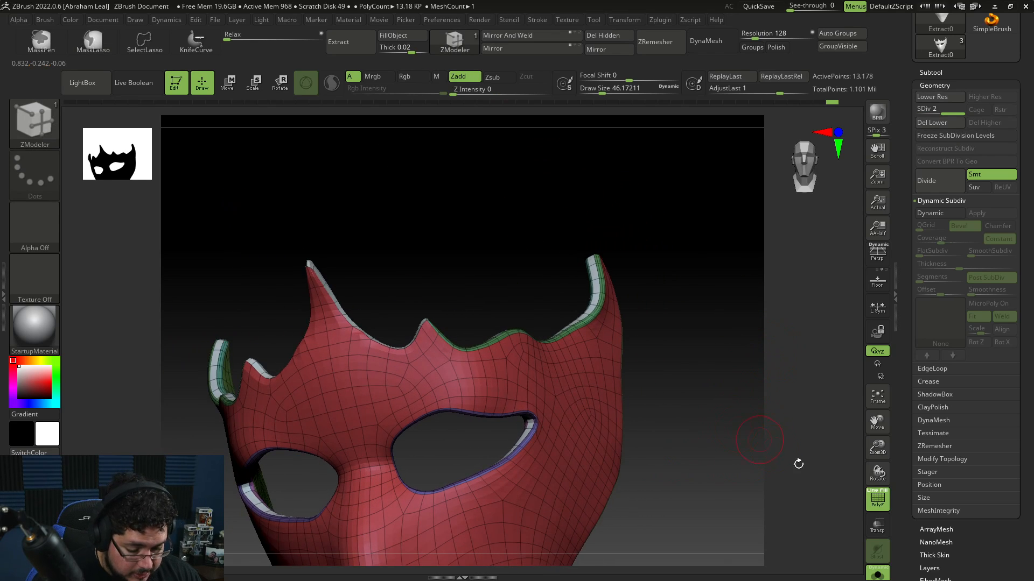
Step: Exit Solo mode to view the mask fitted on the head, and undo the subdivision
click(875, 576)
mouse_move(730, 436)
mouse_down()
mouse_move(871, 573)
mouse_move(689, 356)
mouse_move(701, 409)
mouse_move(725, 425)
mouse_up()
drag(724, 425, 671, 418)
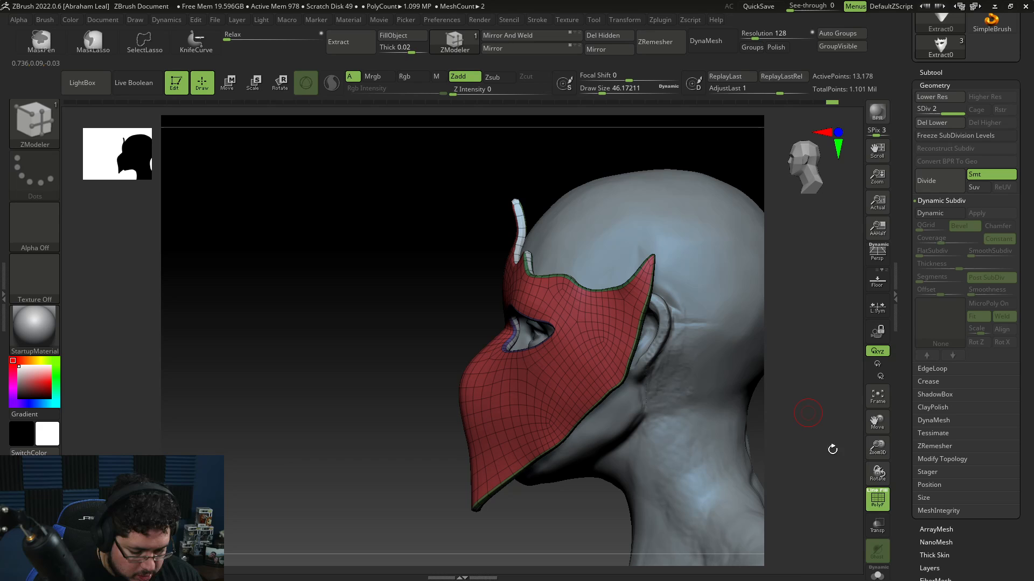
click(878, 502)
mouse_move(759, 447)
mouse_down()
mouse_move(780, 411)
mouse_move(767, 441)
mouse_up()
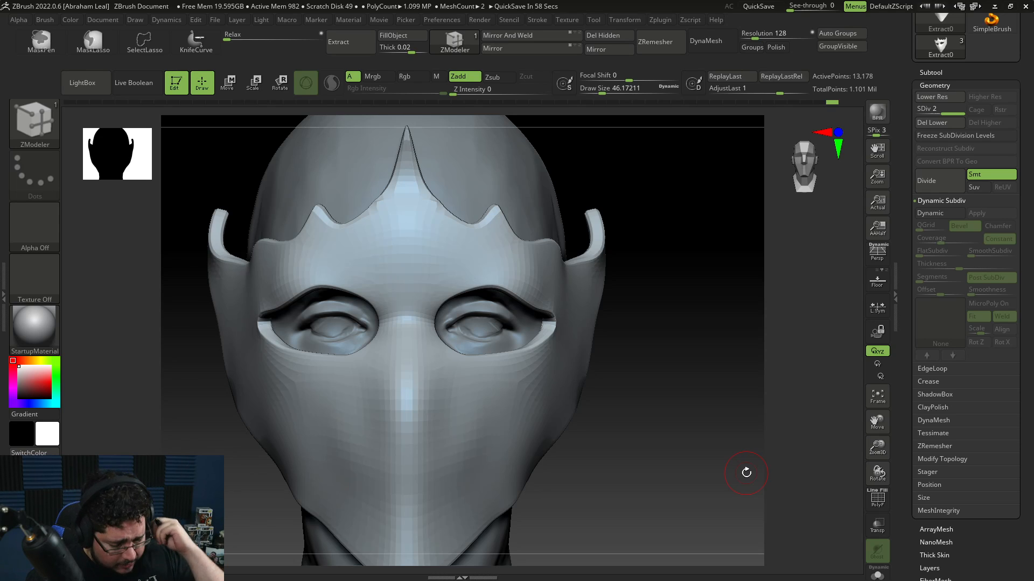
drag(746, 472, 812, 462)
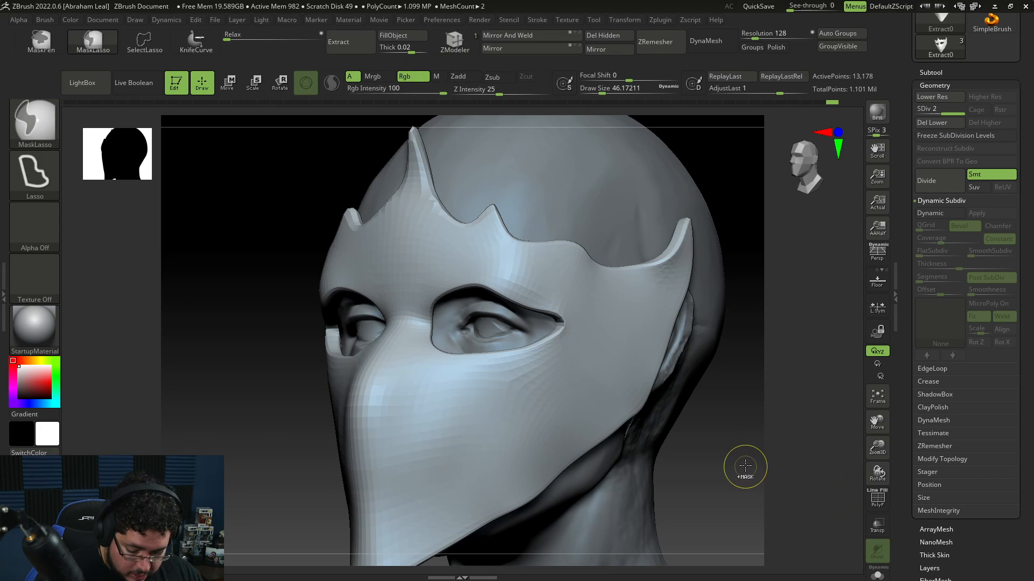
key(ctrl+z)
Step: Choose the PolyGroup action, polygroup a polyloop along the mask's bottom edge, and return to Solo mode
drag(758, 453, 700, 425)
click(878, 500)
key(space)
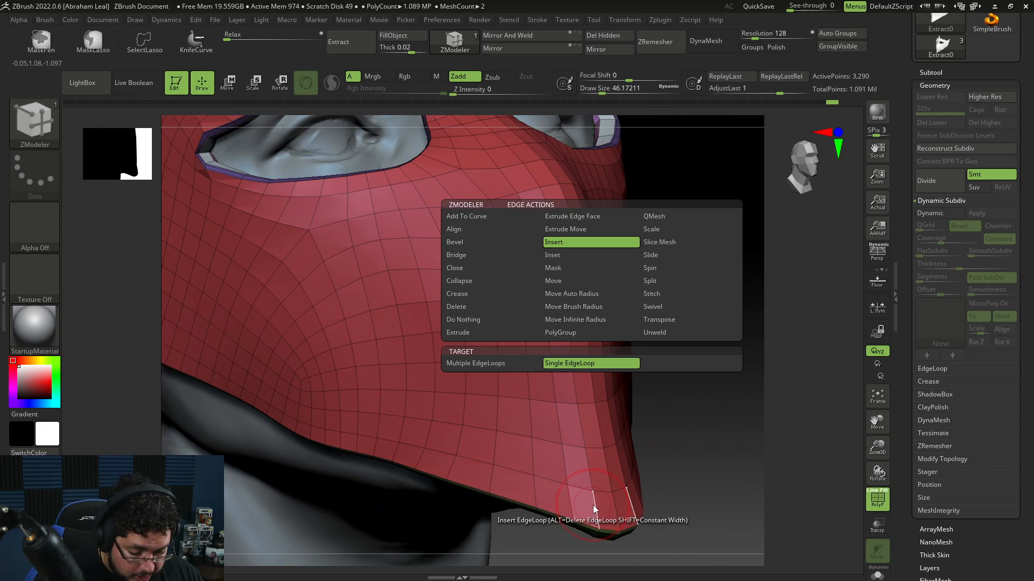
click(571, 334)
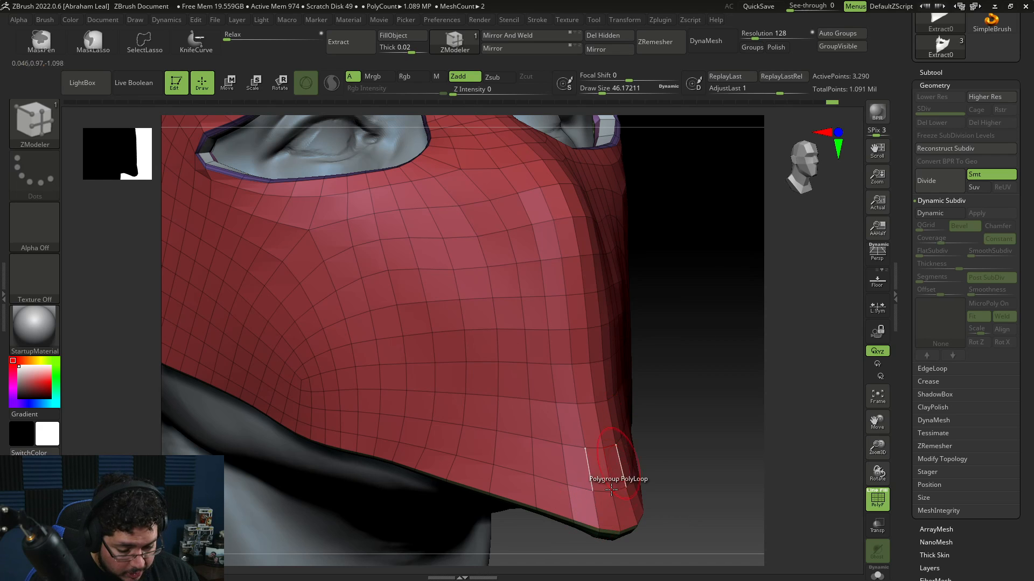
click(597, 512)
drag(712, 420, 750, 393)
click(875, 574)
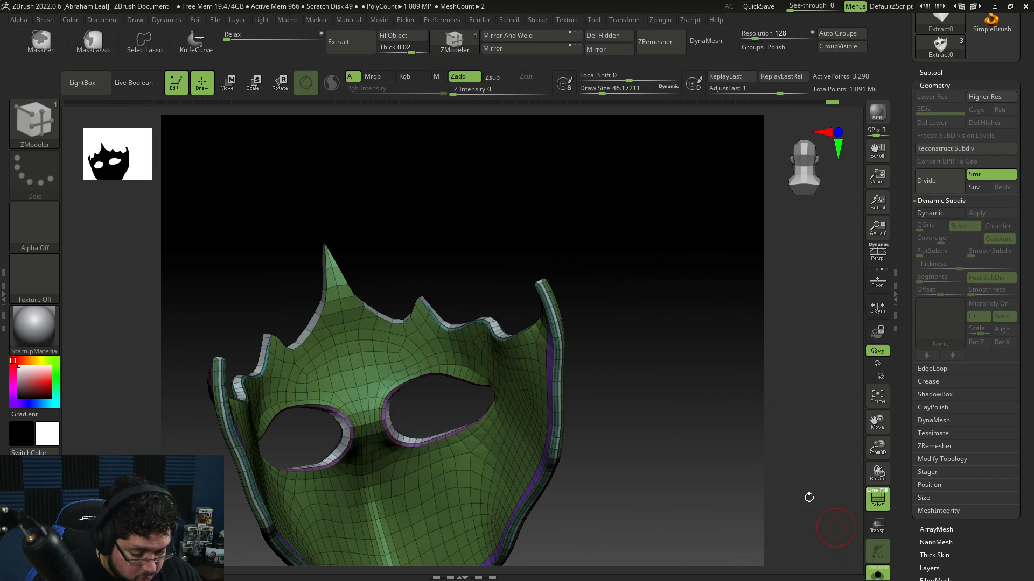
drag(807, 497, 757, 458)
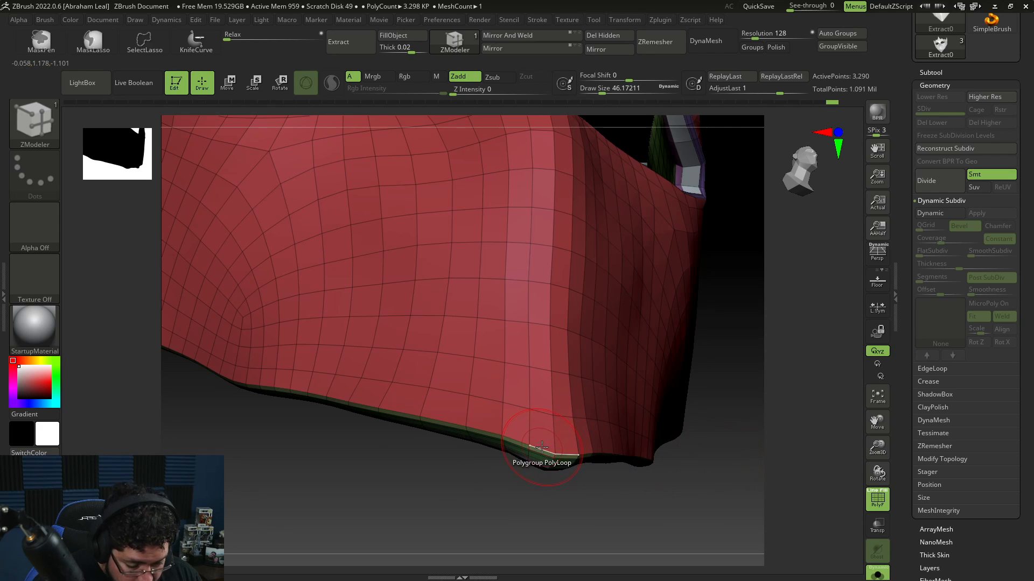
Step: Try polygrouping a vertical polyloop near the mask's chin and undo it
key(space)
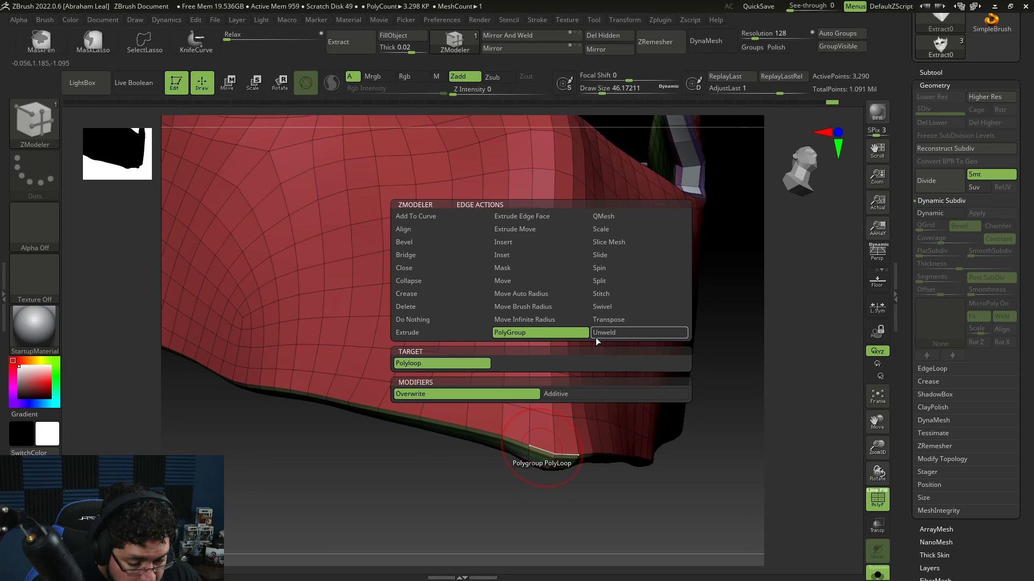
click(539, 449)
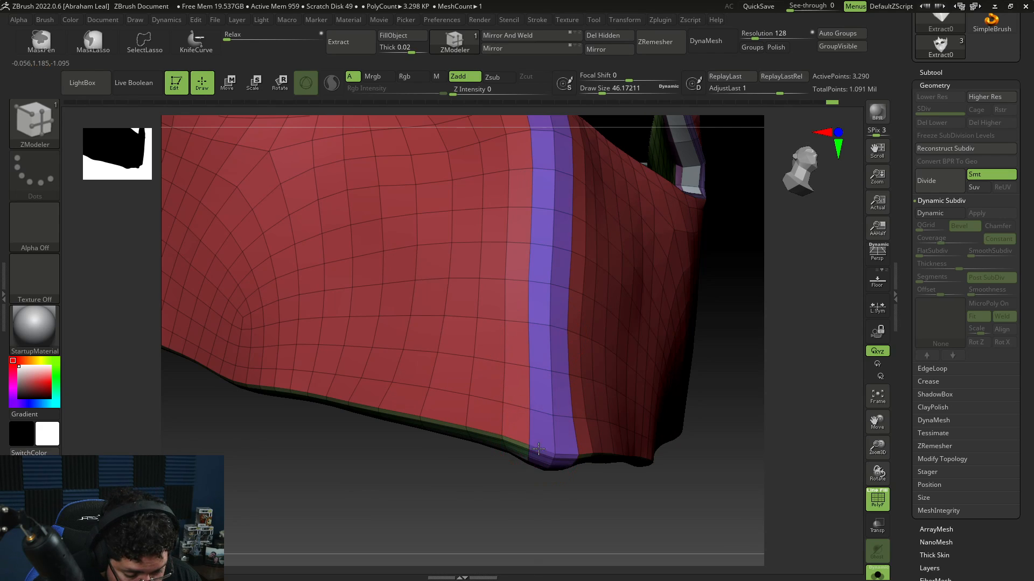
key(ctrl+z)
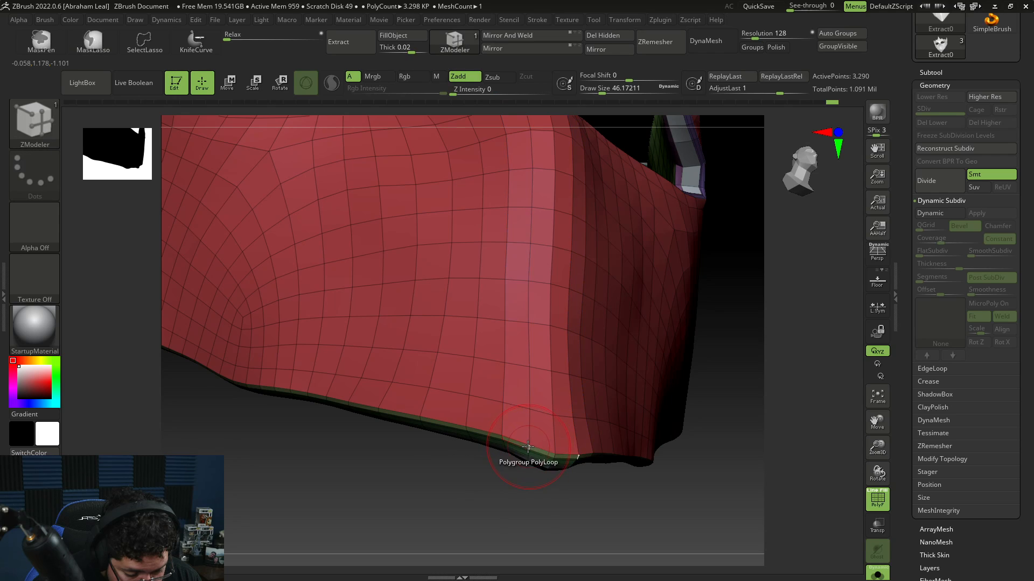
Step: Polygroup the polyloops bordering the mask's bottom edge and upper crown rim
drag(735, 477, 686, 439)
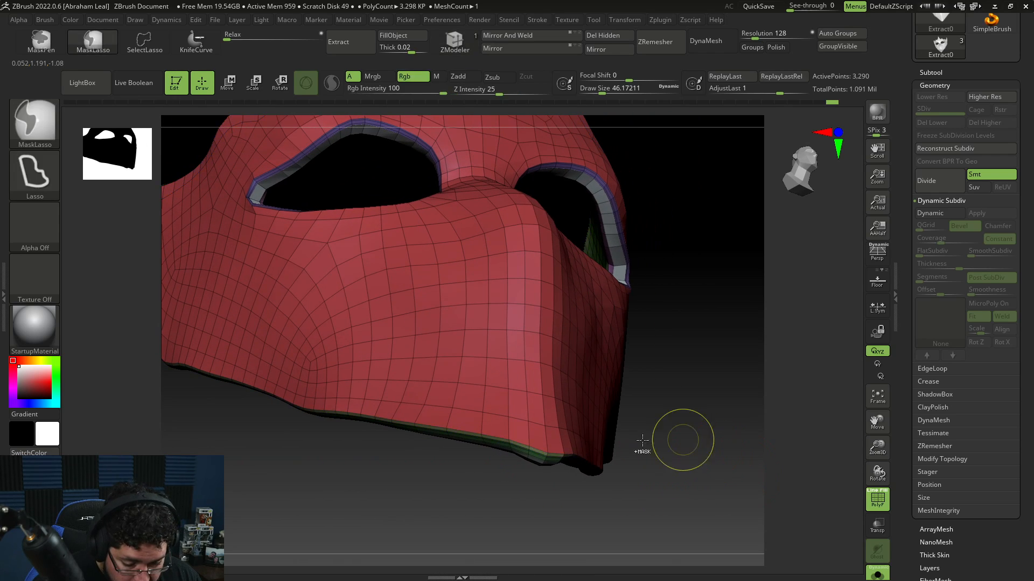
click(529, 447)
drag(688, 375, 438, 362)
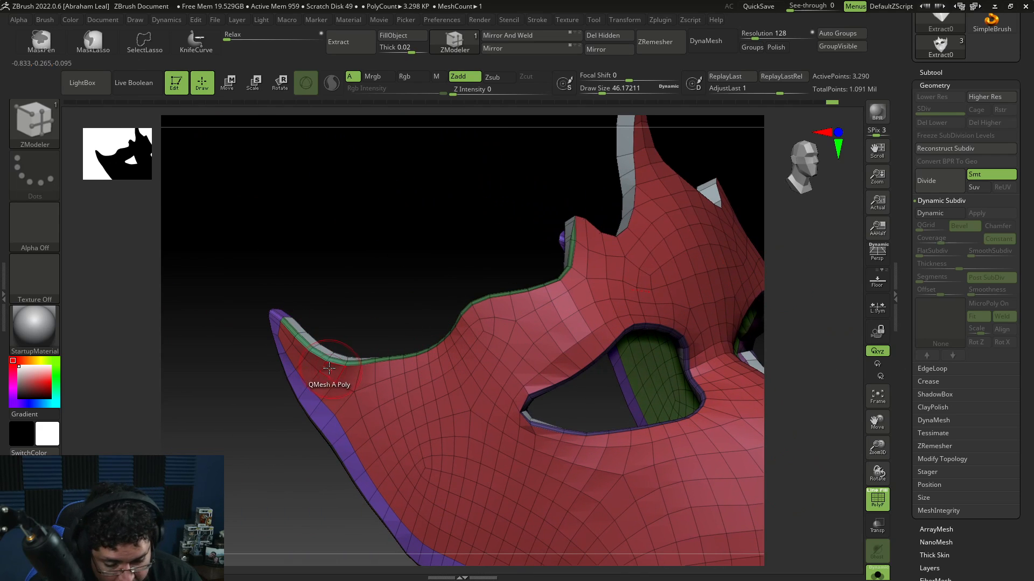
drag(810, 310, 774, 309)
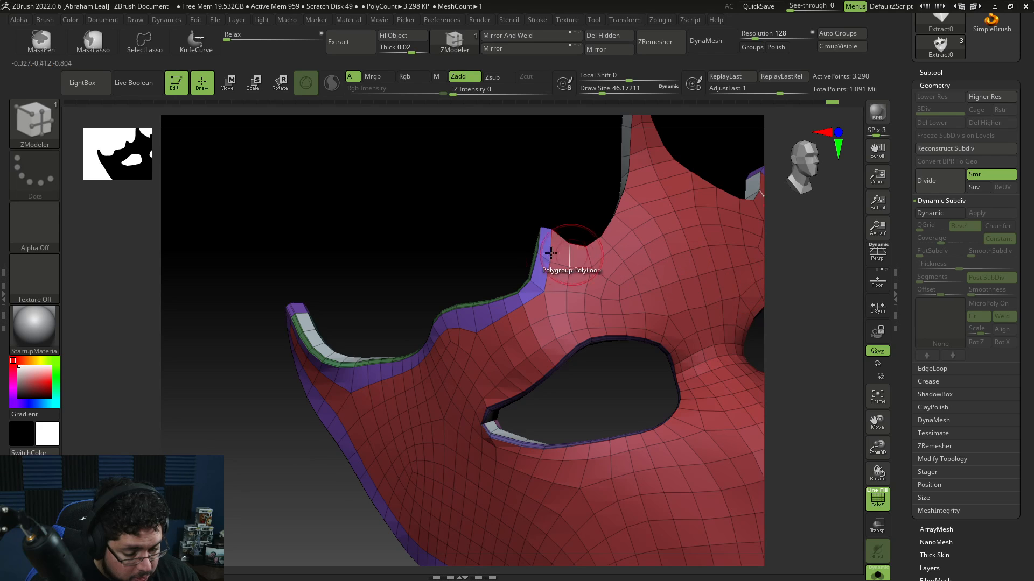
click(568, 245)
alt+drag(853, 283, 794, 385)
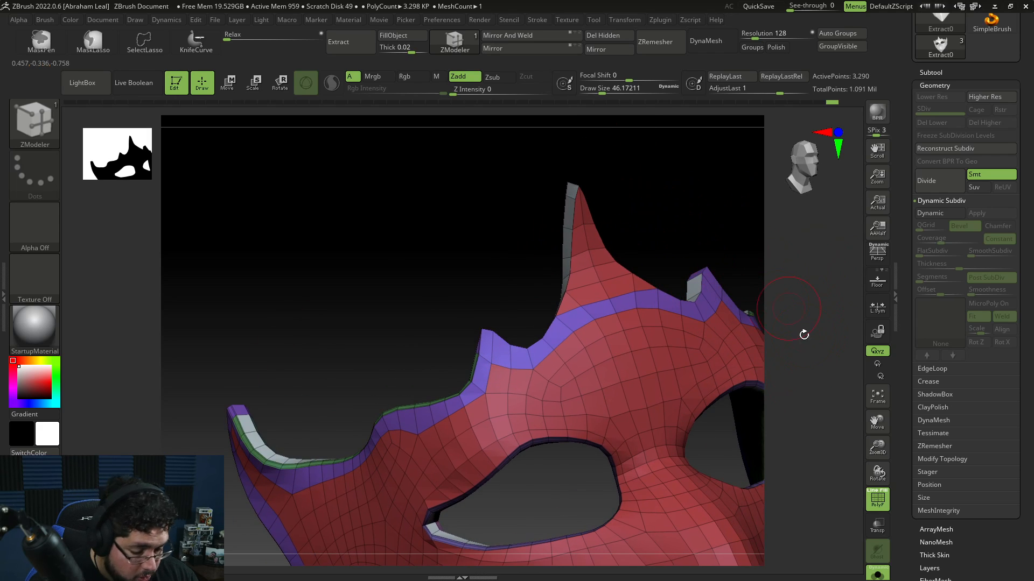
alt+drag(804, 335, 818, 258)
mouse_move(782, 366)
shift+mouse_down()
mouse_move(799, 358)
mouse_move(767, 360)
shift+mouse_up()
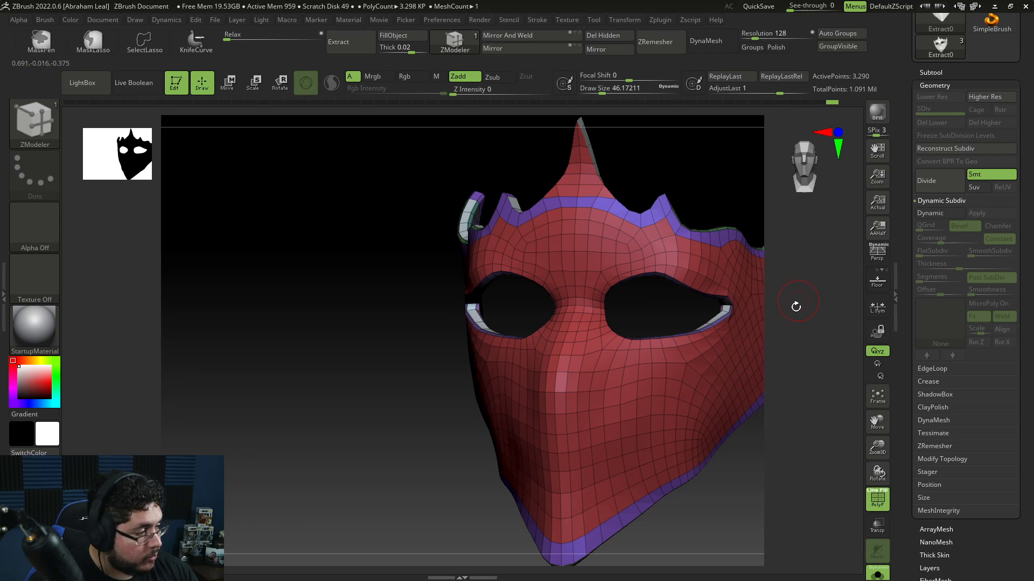
Step: Use QMesh with the Polygroup Island target to extrude the mask's rim polygroup band outward
drag(806, 418, 810, 420)
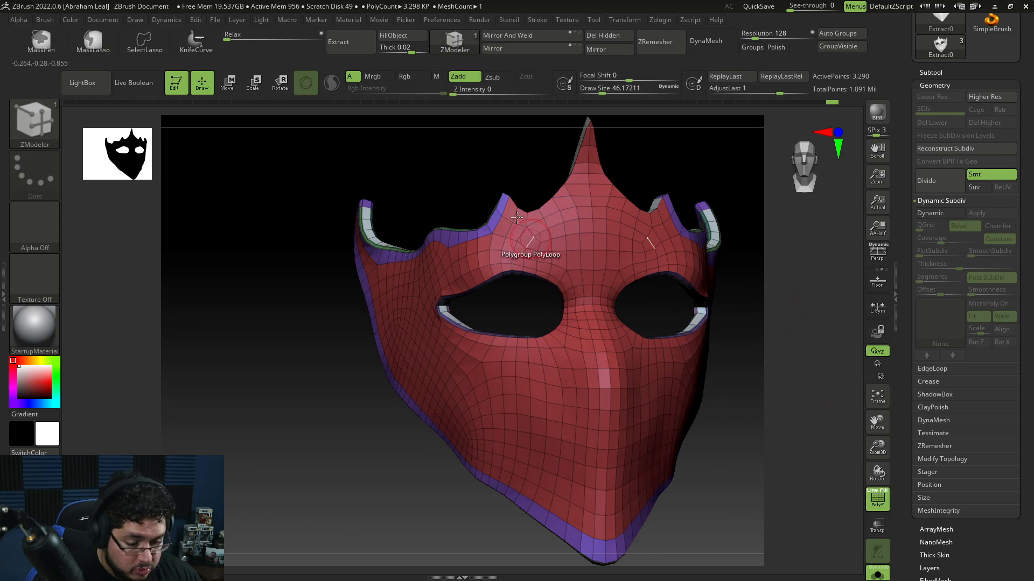
drag(778, 365, 745, 346)
drag(684, 380, 754, 334)
key(space)
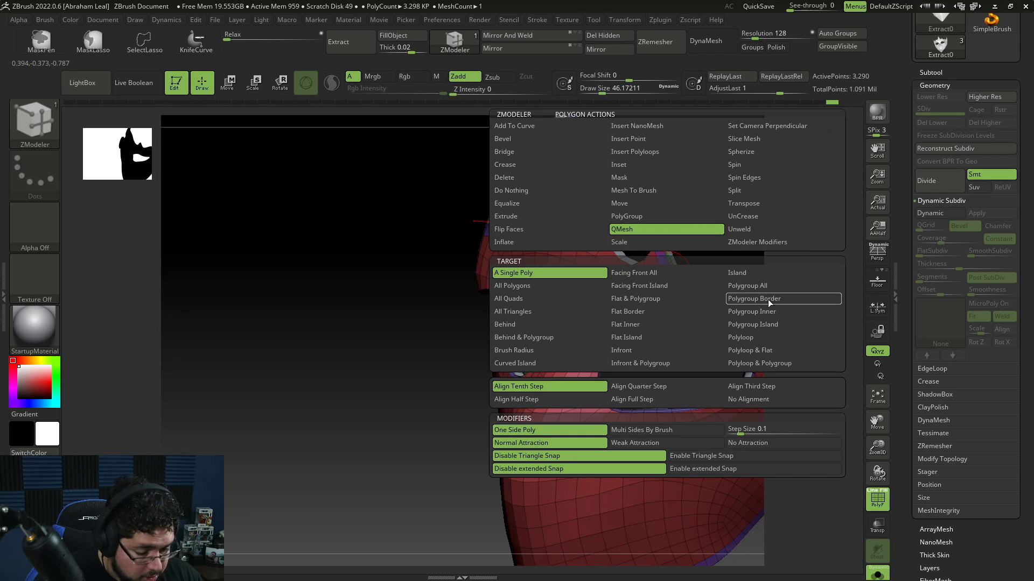
click(754, 326)
drag(637, 310, 622, 304)
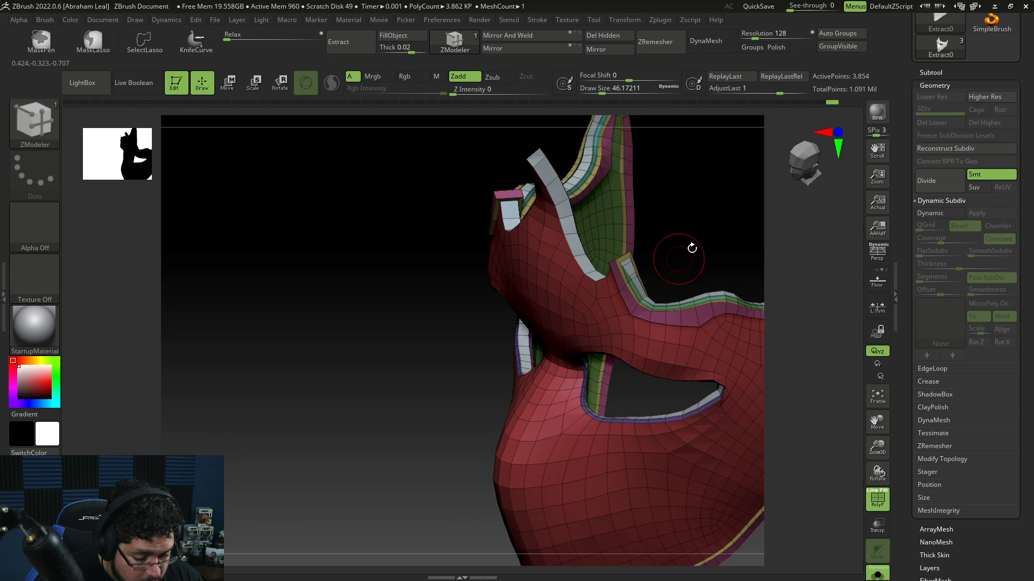
Step: Turn off the polyframe display and subdivide the mask up to subdivision level 5
drag(690, 248, 726, 227)
drag(767, 297, 759, 261)
key(ctrl+d)
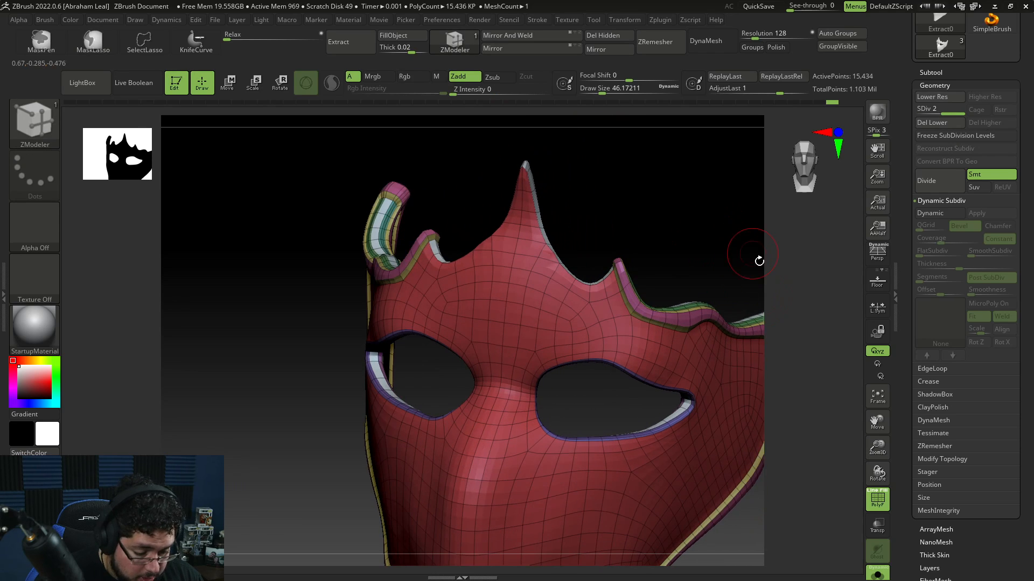
click(878, 505)
alt+drag(808, 499, 747, 425)
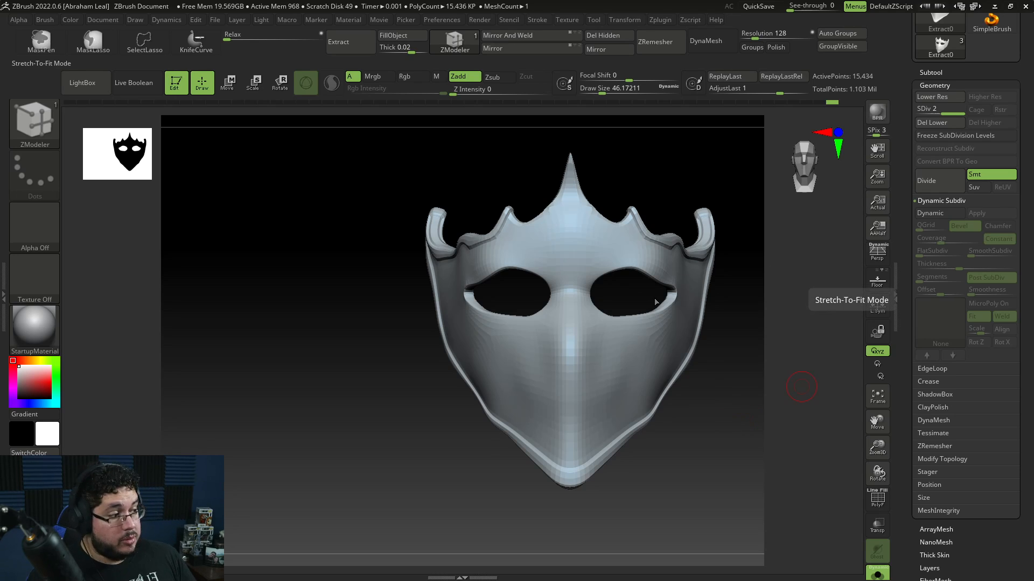
mouse_move(727, 410)
mouse_down()
mouse_move(716, 415)
mouse_move(759, 470)
mouse_move(729, 446)
mouse_move(730, 431)
mouse_move(759, 449)
mouse_move(734, 433)
mouse_move(742, 463)
mouse_up()
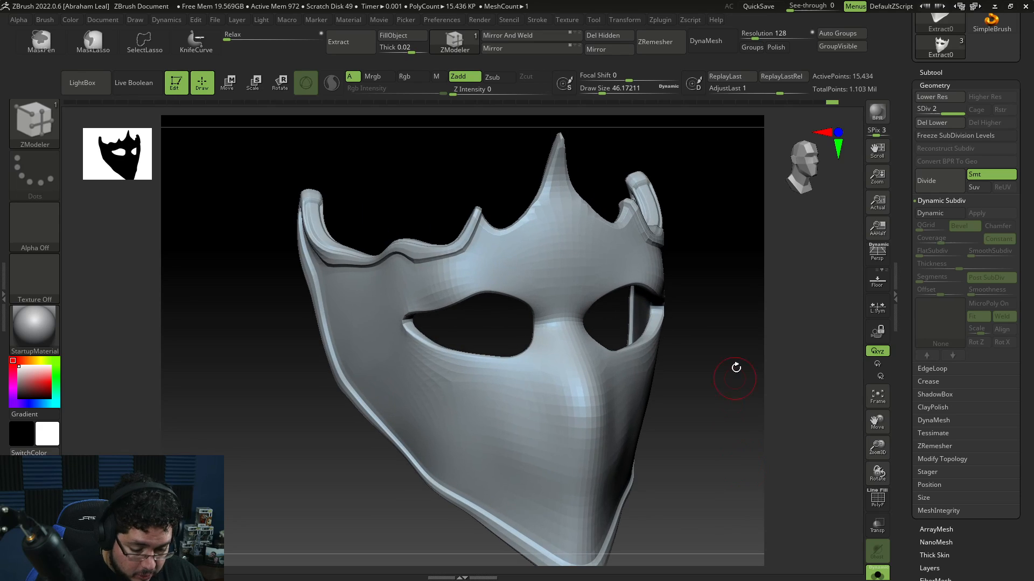
key(ctrl)
key(ctrl+d)
key(ctrl+d)
mouse_move(719, 427)
shift+mouse_down()
mouse_move(754, 459)
mouse_move(745, 457)
mouse_move(759, 497)
shift+mouse_up()
key(ctrl+d)
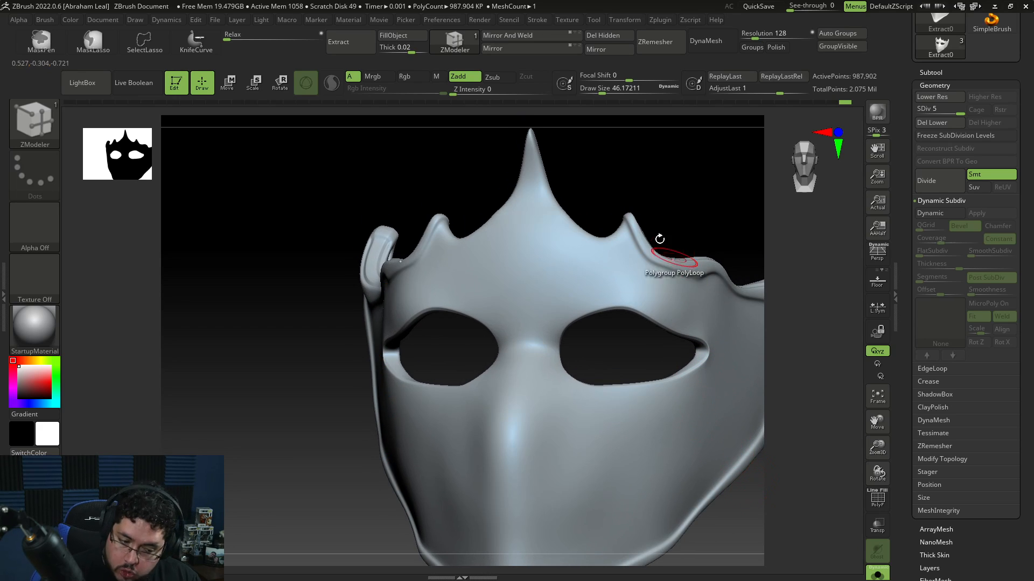
Step: Select the ClayBuildup brush with draw size about 56 and build up brow ridges above both eye holes
key(b)
key(c)
key(b)
key(space)
drag(572, 284, 573, 285)
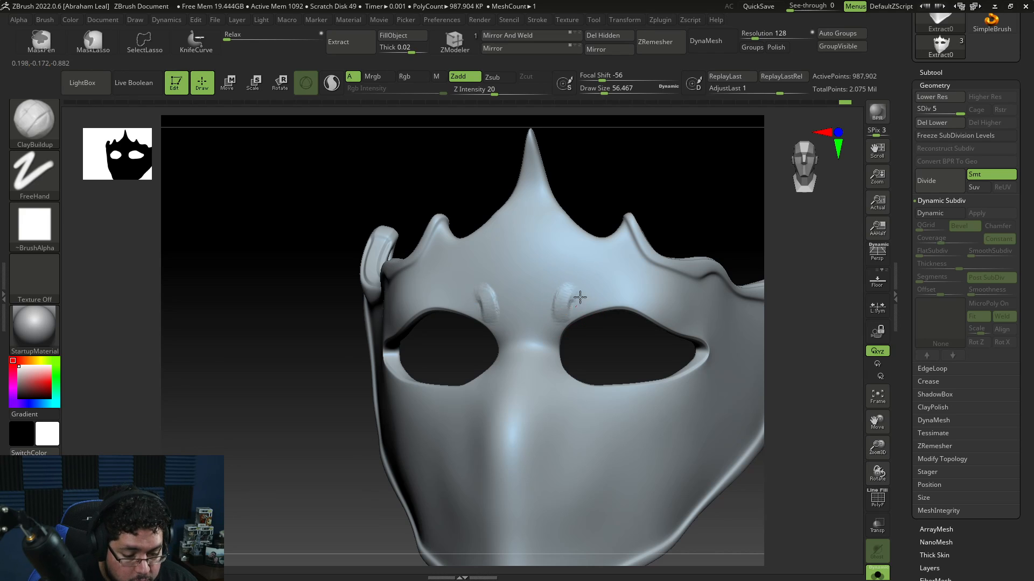
drag(573, 295, 577, 316)
drag(594, 344, 660, 345)
drag(581, 287, 580, 314)
drag(628, 333, 570, 325)
mouse_move(594, 287)
mouse_down()
mouse_move(582, 306)
mouse_move(569, 300)
mouse_move(617, 303)
mouse_up()
drag(598, 340, 620, 337)
drag(602, 276, 597, 299)
mouse_move(722, 345)
mouse_down()
mouse_move(778, 353)
mouse_move(744, 293)
mouse_up()
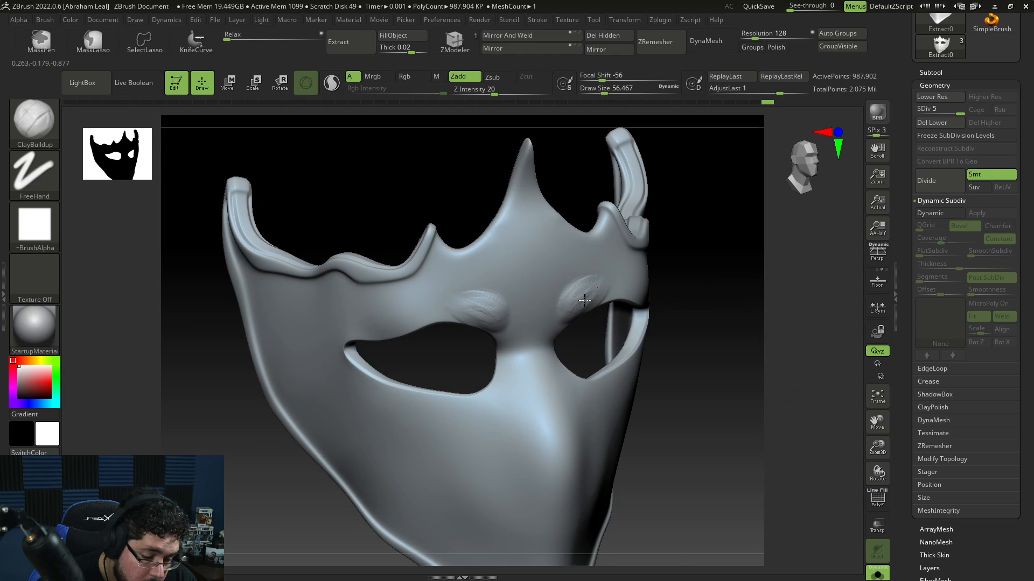
drag(584, 300, 578, 311)
drag(619, 334, 568, 327)
mouse_move(595, 289)
mouse_down()
mouse_move(586, 297)
mouse_move(596, 297)
mouse_up()
Step: Smooth the built-up brow ridge above the eye hole
key(space)
drag(616, 277, 581, 294)
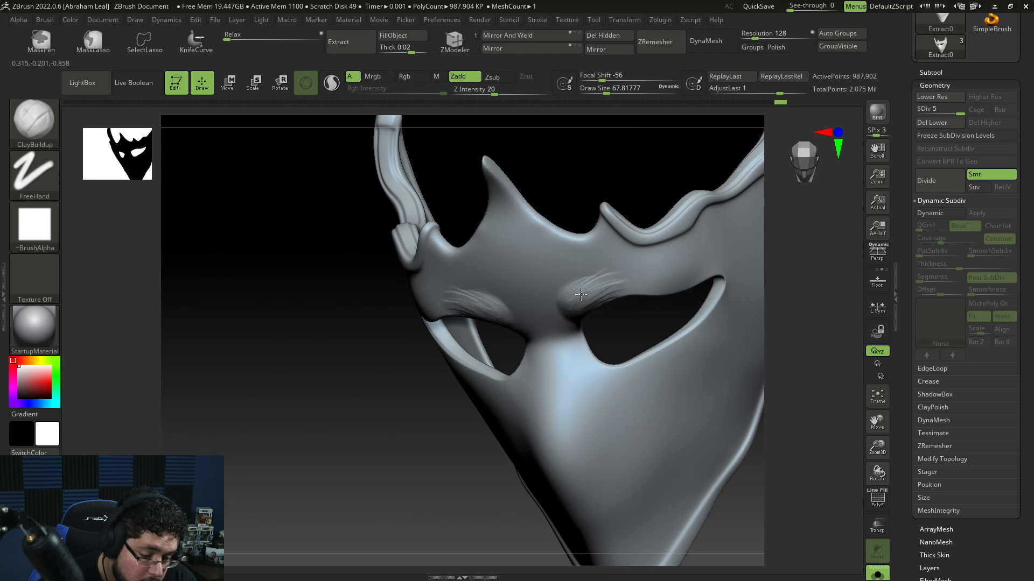
shift+drag(634, 276, 575, 297)
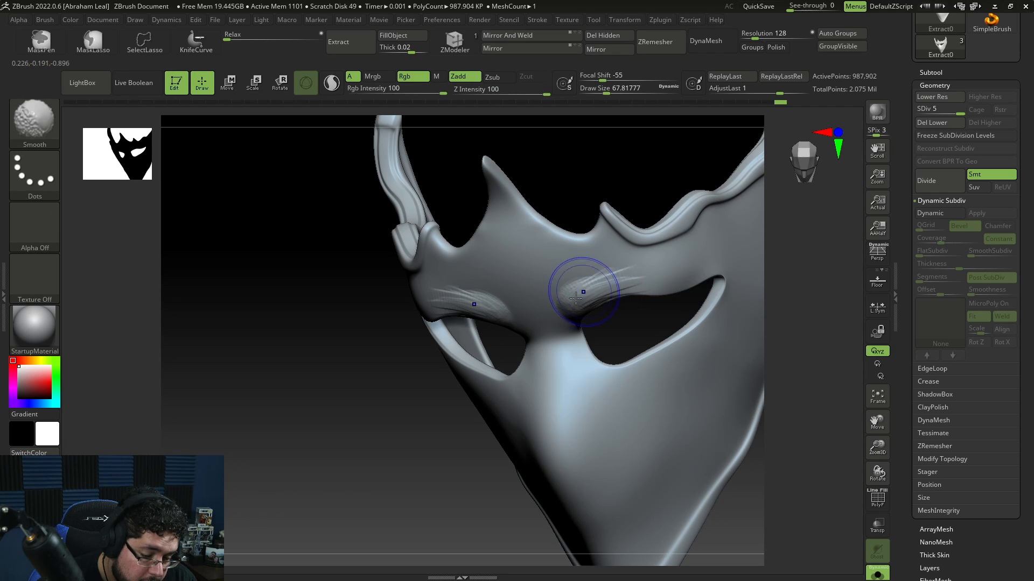
Step: Reduce the ClayBuildup draw size to about 17 and add a small stroke at the eye hole's outer corner
mouse_move(773, 310)
mouse_down()
mouse_move(802, 298)
mouse_move(780, 285)
mouse_up()
key(space)
mouse_move(783, 296)
alt+mouse_down()
mouse_move(788, 356)
mouse_move(730, 337)
mouse_move(712, 318)
alt+mouse_up()
key(space)
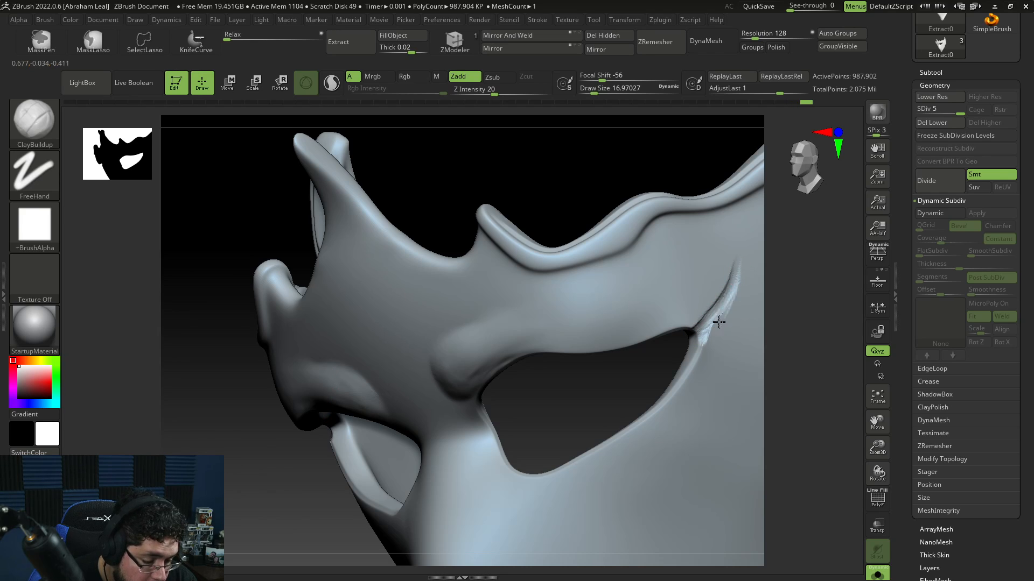
right_drag(733, 276, 743, 279)
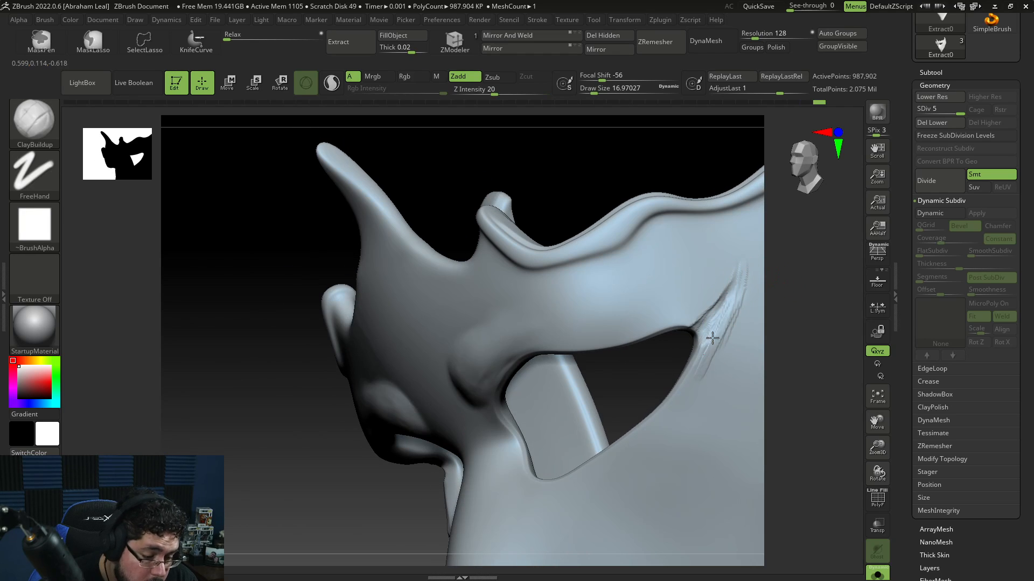
key(space)
Step: Switch to TrimDynamic in Zsub mode at draw size about 41 and trim the eye hole's outer corner
key(space)
mouse_move(743, 276)
mouse_down()
mouse_move(689, 389)
mouse_move(704, 382)
mouse_up()
key(b)
key(t)
key(d)
key(space)
drag(720, 343, 725, 342)
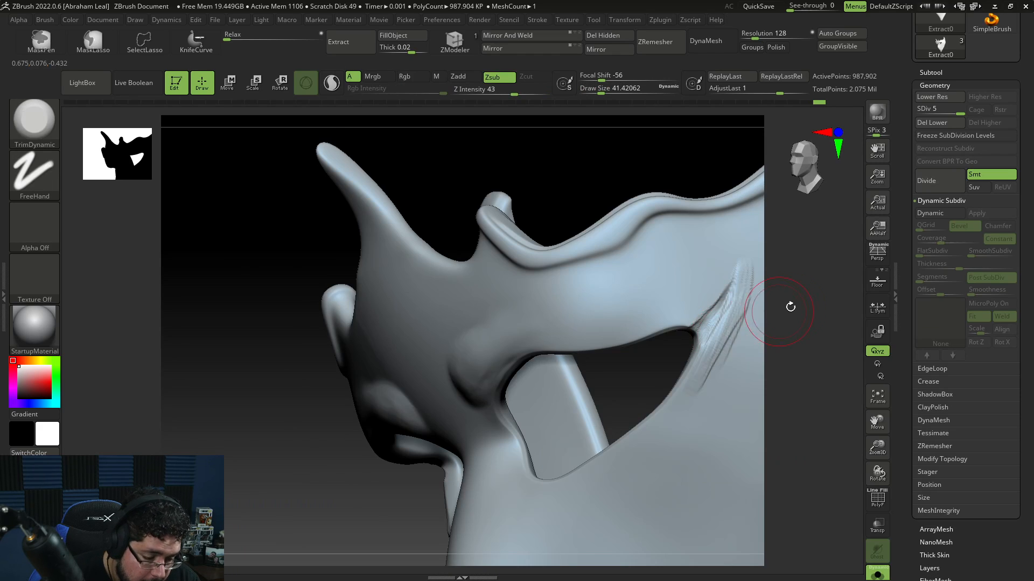
alt+drag(790, 304, 754, 334)
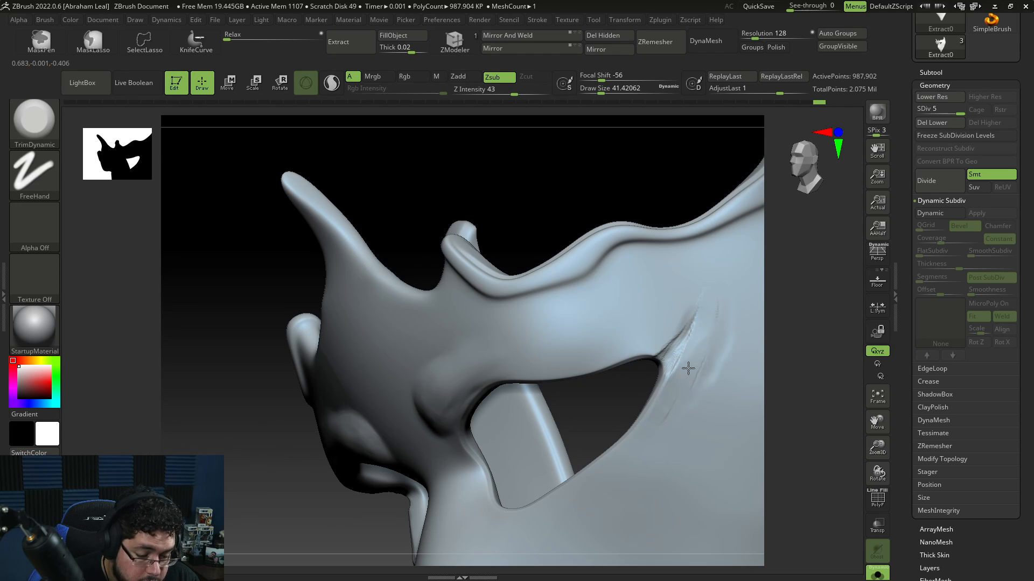
Step: Carve a crease along the eye hole's outer corner with the DamStandard brush at draw size about 18
key(b)
key(d)
key(s)
key(space)
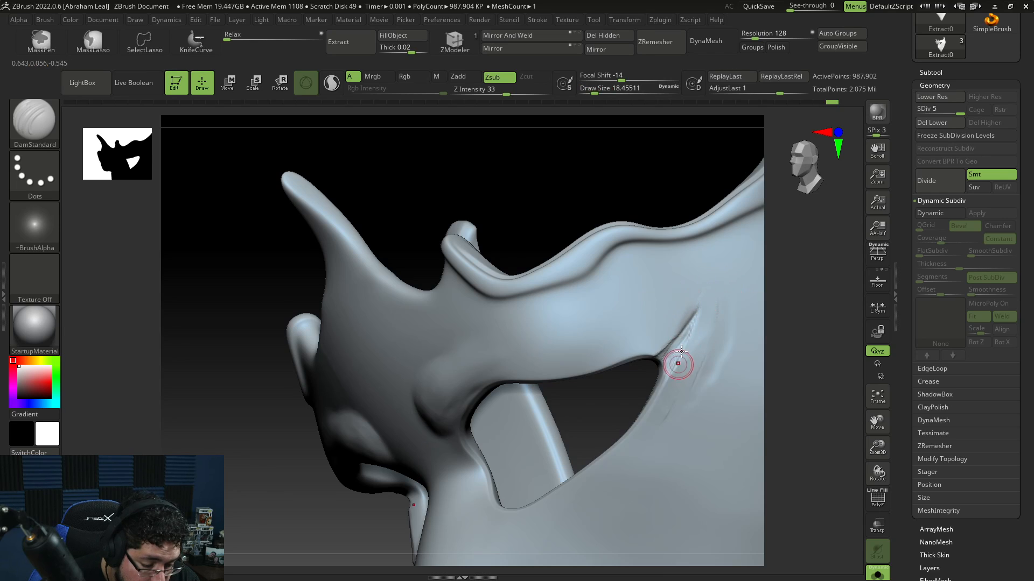
drag(681, 351, 675, 363)
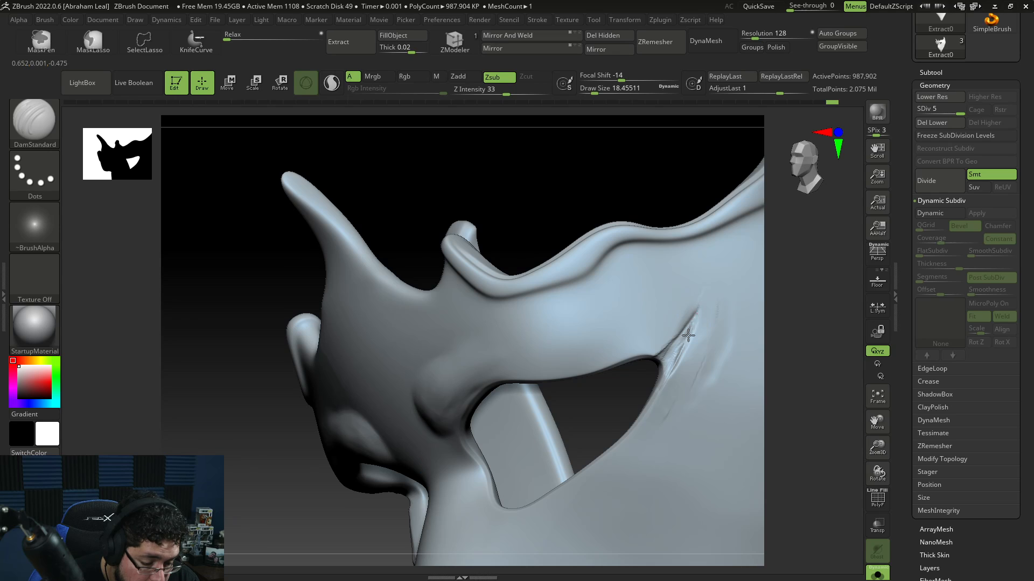
drag(811, 298, 791, 254)
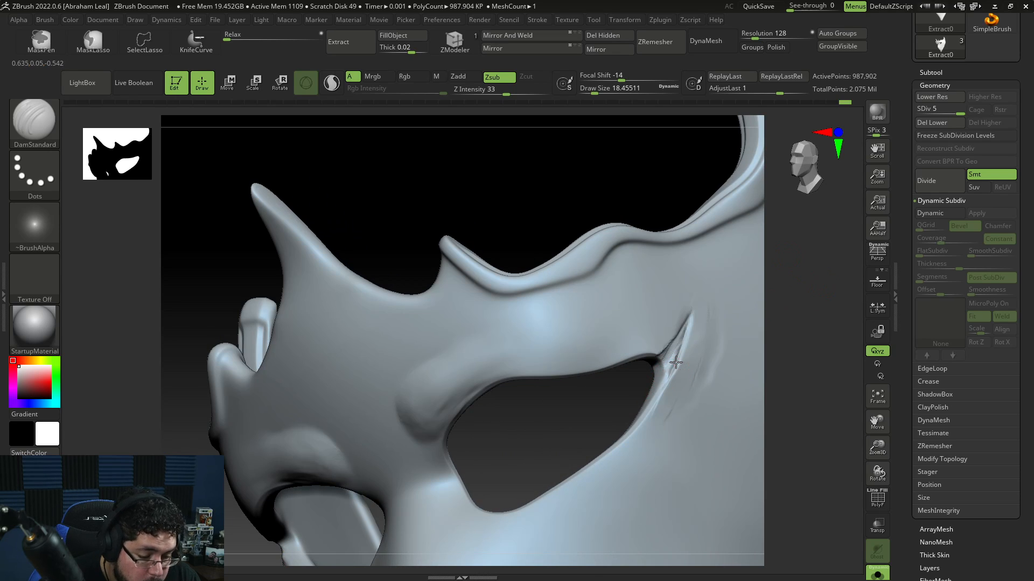
Step: Build up material along the carved eye-corner crease with ClayBuildup at draw size about 14
key(b)
key(c)
key(b)
key(space)
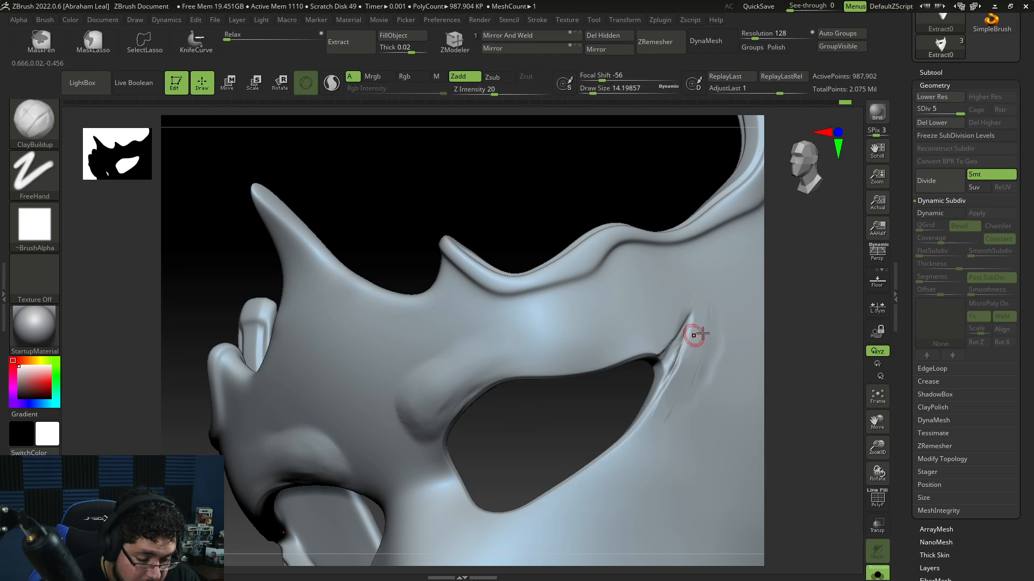
right_drag(697, 334, 687, 343)
key(space)
drag(687, 343, 683, 340)
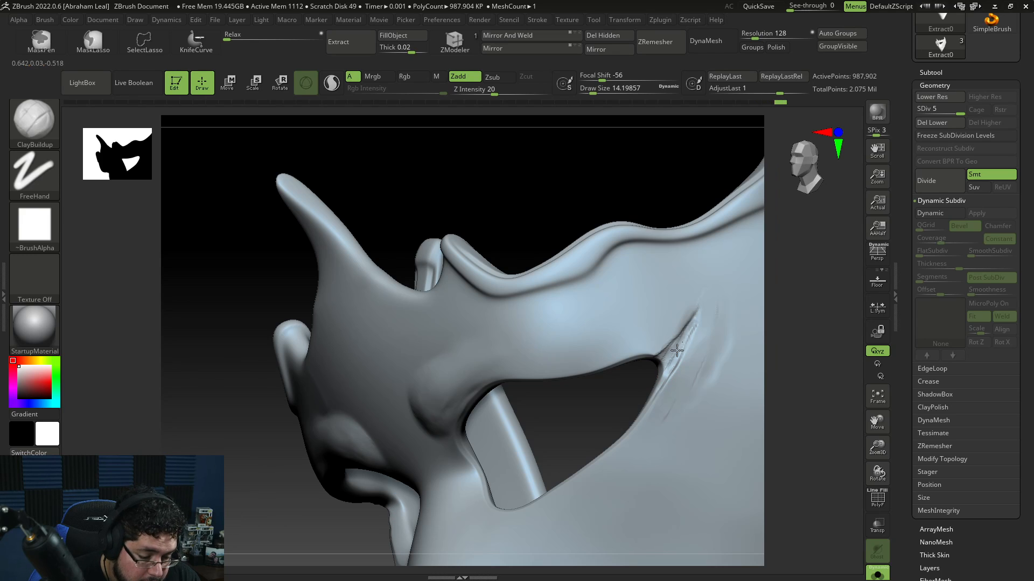
right_drag(750, 304, 710, 324)
key(space)
mouse_move(700, 323)
mouse_down()
mouse_move(687, 344)
mouse_move(707, 312)
mouse_move(704, 327)
mouse_up()
key(space)
Step: Switch to TrimDynamic at draw size about 27 and trim the surface around the eye hole's upper corner
key(b)
key(d)
key(s)
key(b)
key(t)
key(d)
key(space)
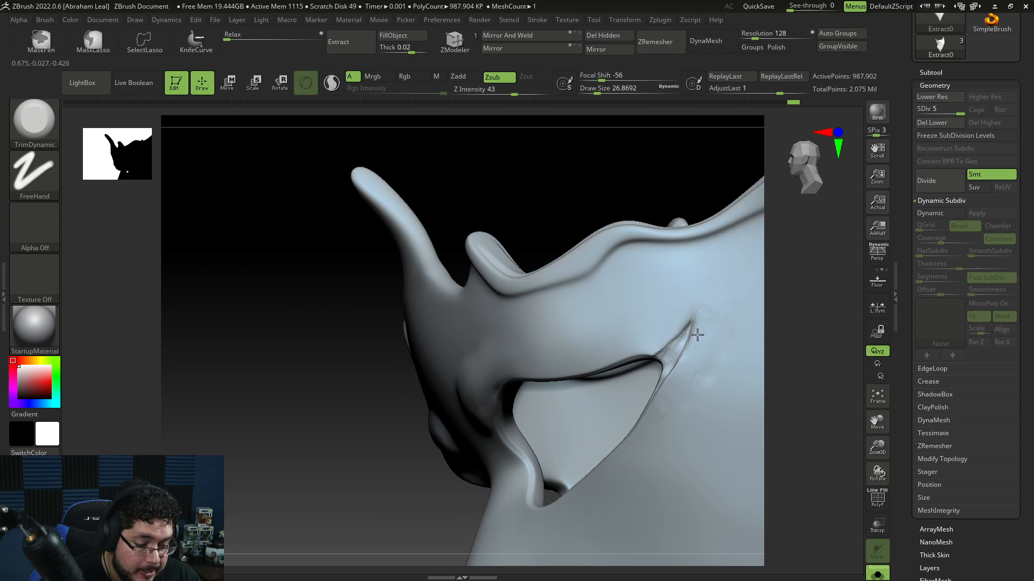
drag(796, 310, 770, 286)
alt+drag(812, 316, 792, 296)
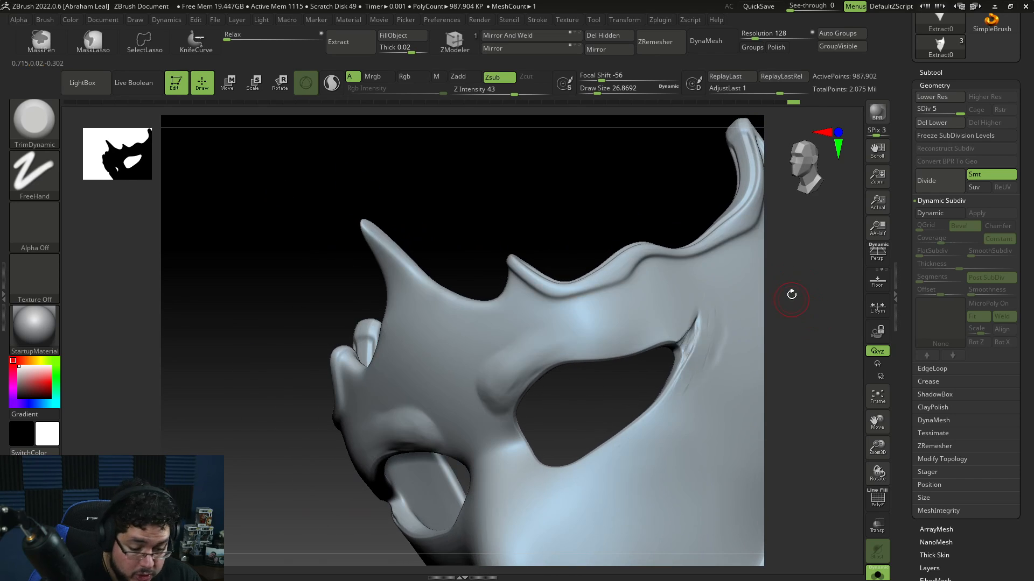
Step: Switch back to ClayBuildup and set the draw size to 46.17
key(b)
key(c)
key(b)
key(space)
drag(559, 312, 564, 311)
key(space)
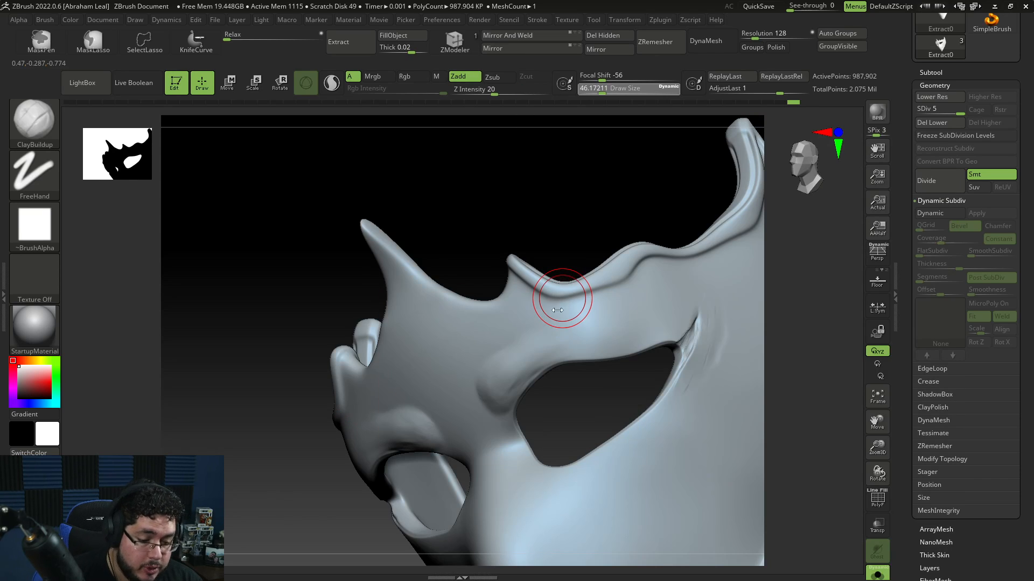
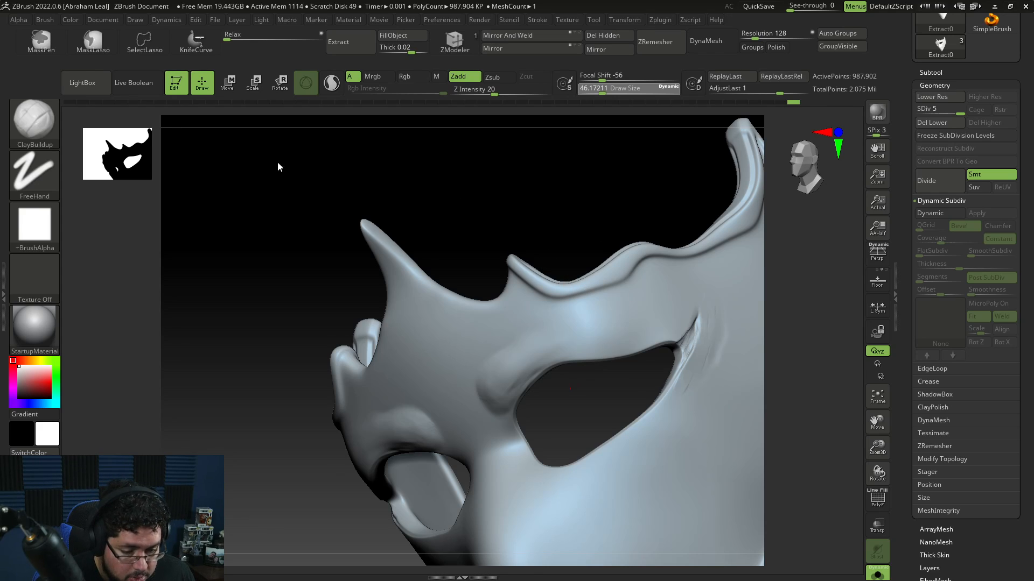
click(87, 91)
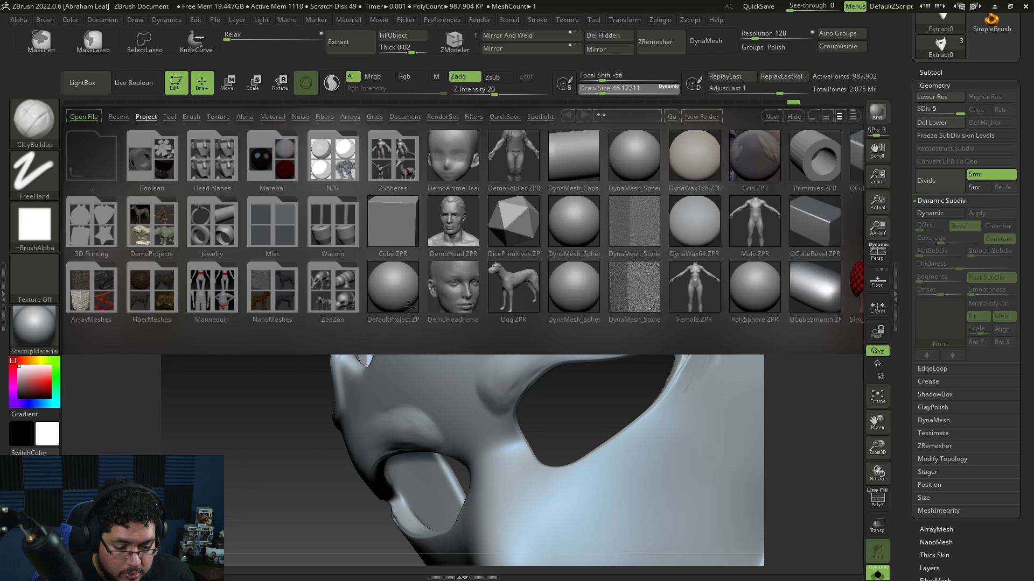
double_click(500, 287)
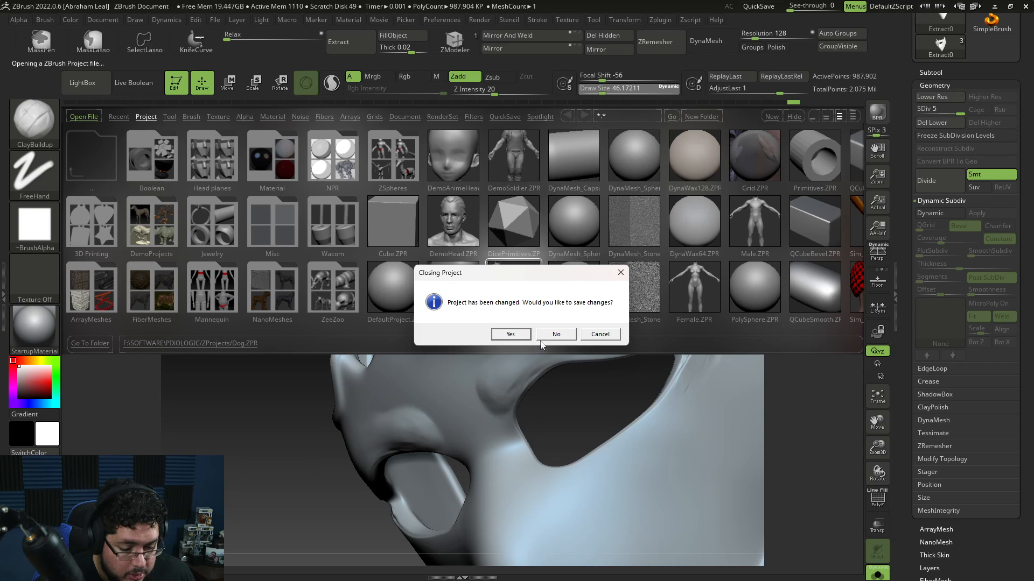
click(599, 337)
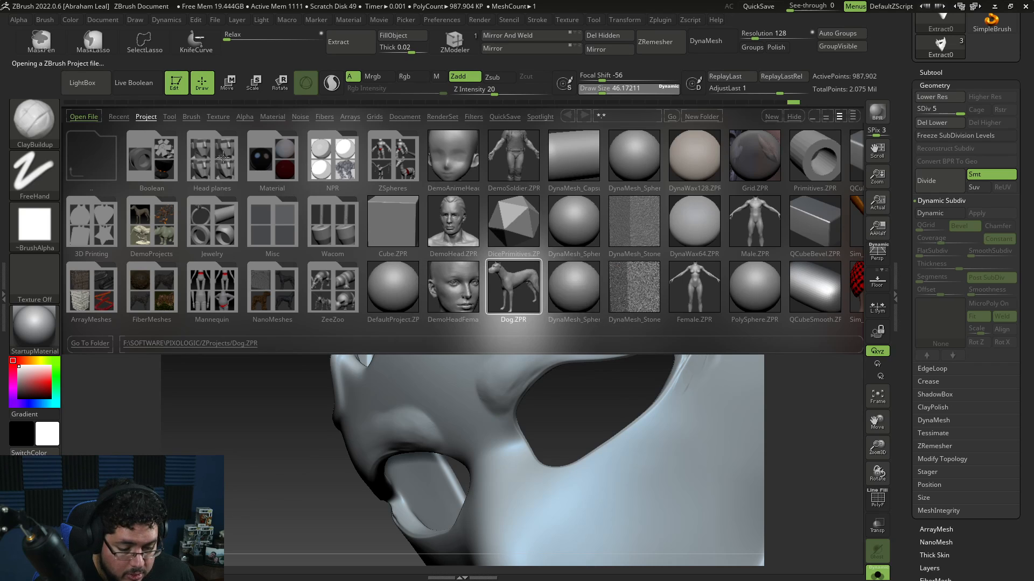
Step: Quick-save the current project
drag(192, 109, 281, 227)
drag(563, 232, 572, 181)
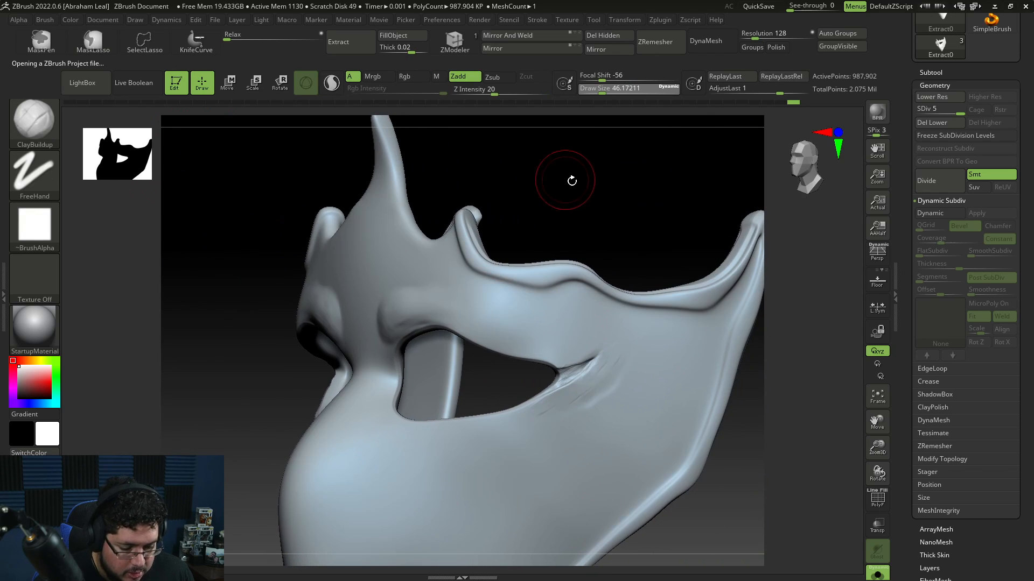
click(757, 6)
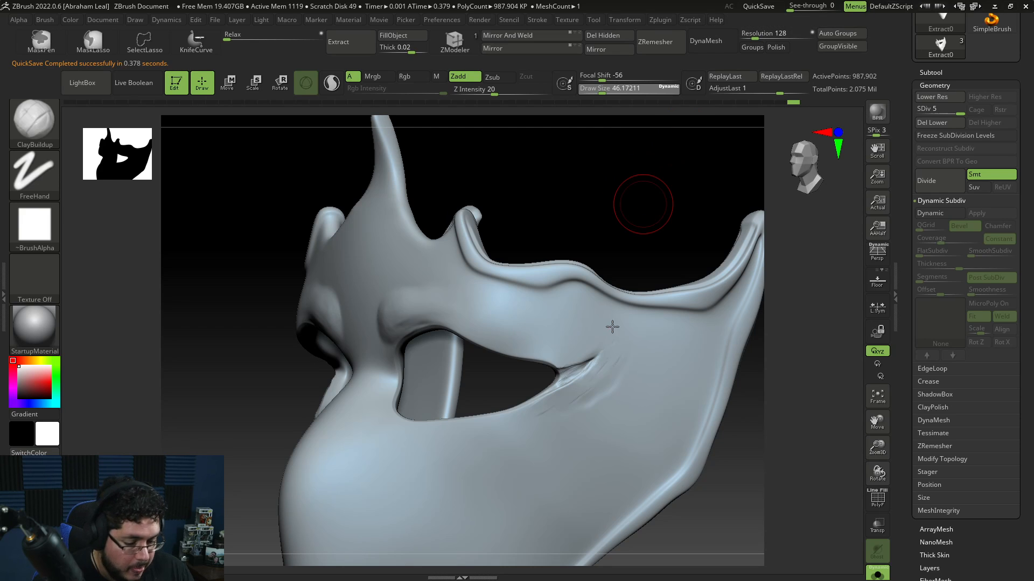
Step: Switch to DamStandard at draw size about 20 and carve a line at the eye hole's lower corner
key(d)
key(s)
key(space)
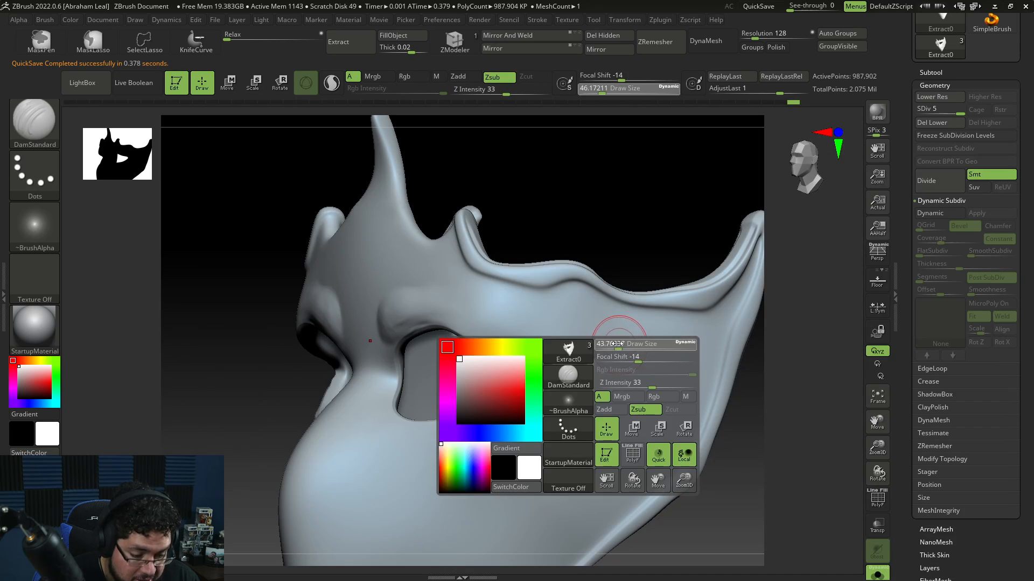
drag(618, 344, 612, 343)
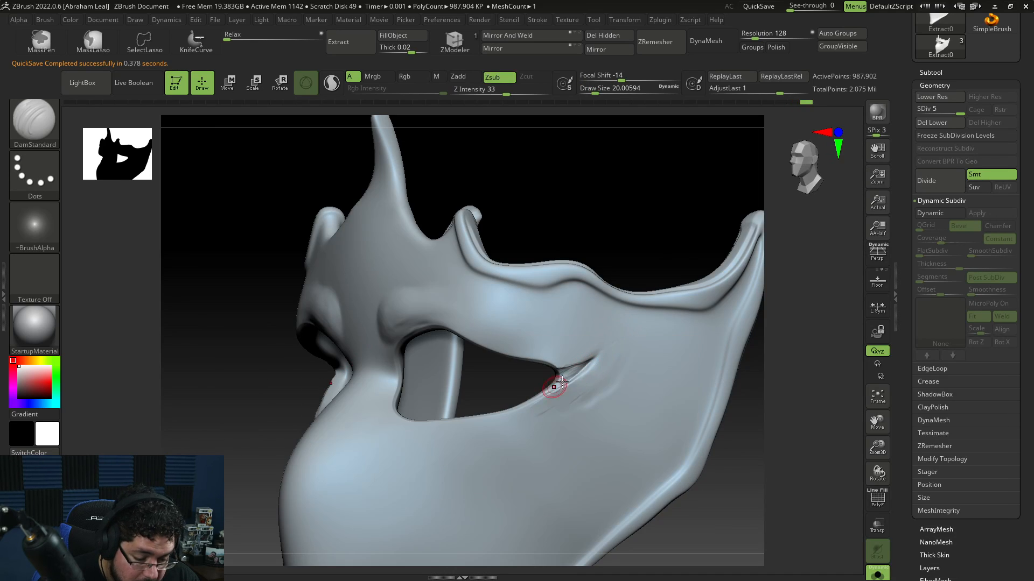
alt+drag(746, 370, 749, 334)
Step: Switch to TrimDynamic at draw size about 62 and trim the surface below the eye hole's outer corner
key(b)
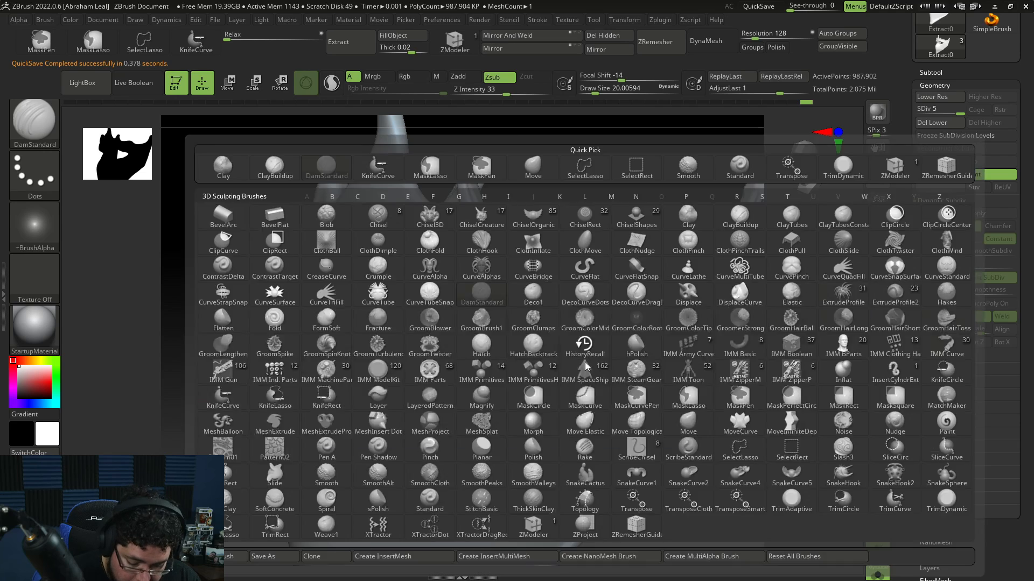
key(c)
key(b)
key(space)
mouse_move(590, 350)
mouse_down()
mouse_move(568, 364)
mouse_move(570, 386)
mouse_move(623, 327)
mouse_move(617, 342)
mouse_up()
key(space)
key(b)
key(t)
key(d)
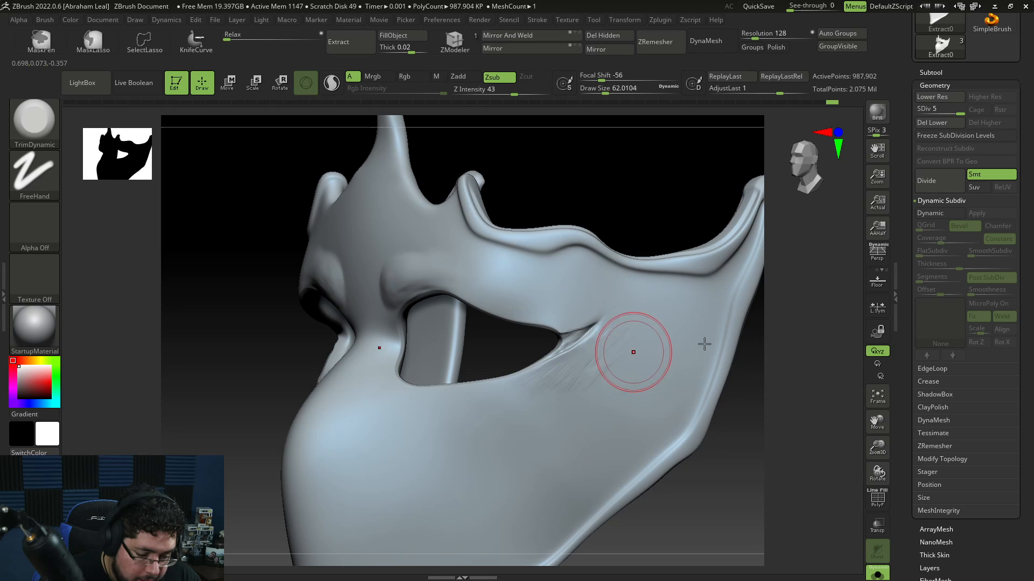
mouse_move(772, 348)
mouse_down()
mouse_move(784, 342)
mouse_move(720, 376)
mouse_move(725, 330)
mouse_move(673, 372)
mouse_up()
Step: Set TrimDynamic to draw size about 77 and trim the mask surface beside the other eye hole's outer edge
key(space)
click(726, 321)
key(space)
click(487, 338)
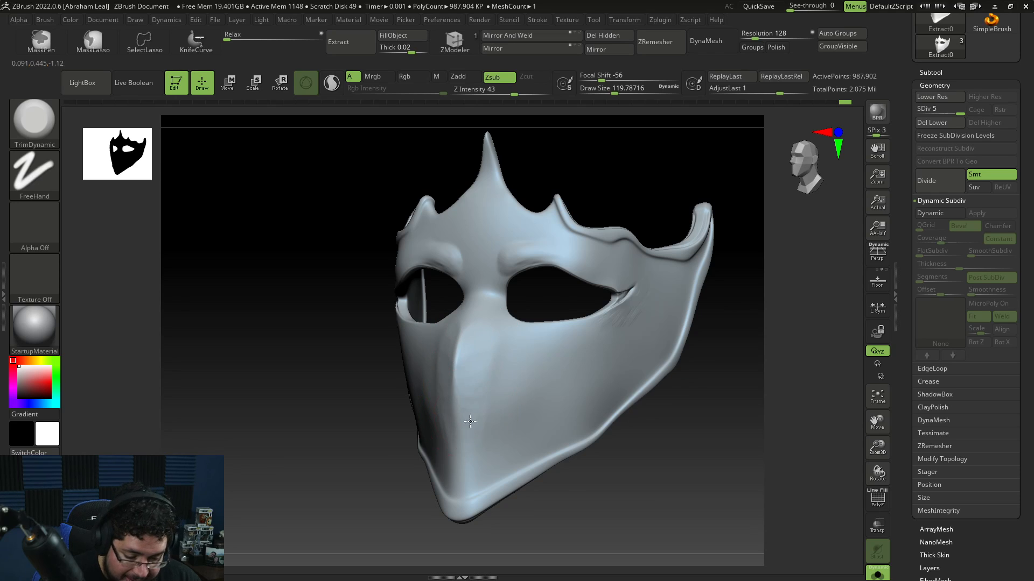
drag(496, 357, 489, 431)
right_drag(489, 430, 566, 491)
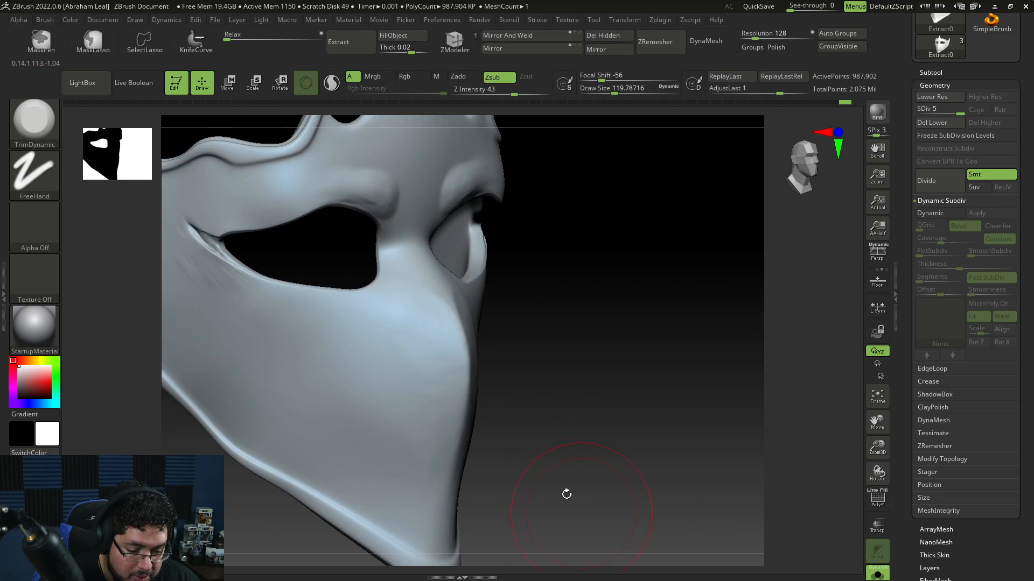
alt+right_drag(544, 344, 508, 383)
key(space)
drag(450, 395, 443, 395)
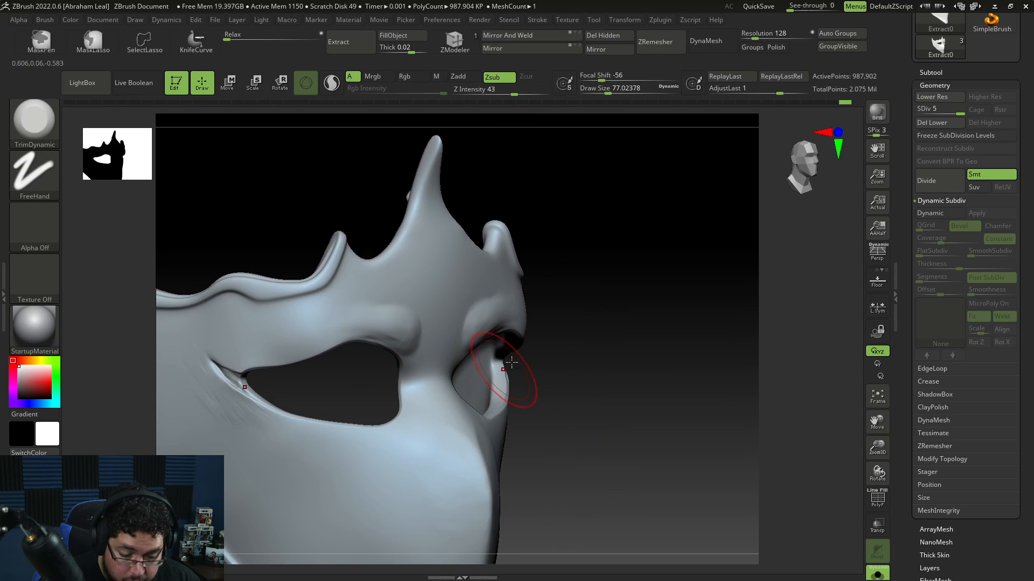
right_drag(635, 315, 610, 301)
key(space)
drag(432, 327, 430, 340)
Step: Switch to DamStandard at draw size about 39 and carve a crease along the eye hole's upper inner edge
key(b)
key(d)
key(s)
key(space)
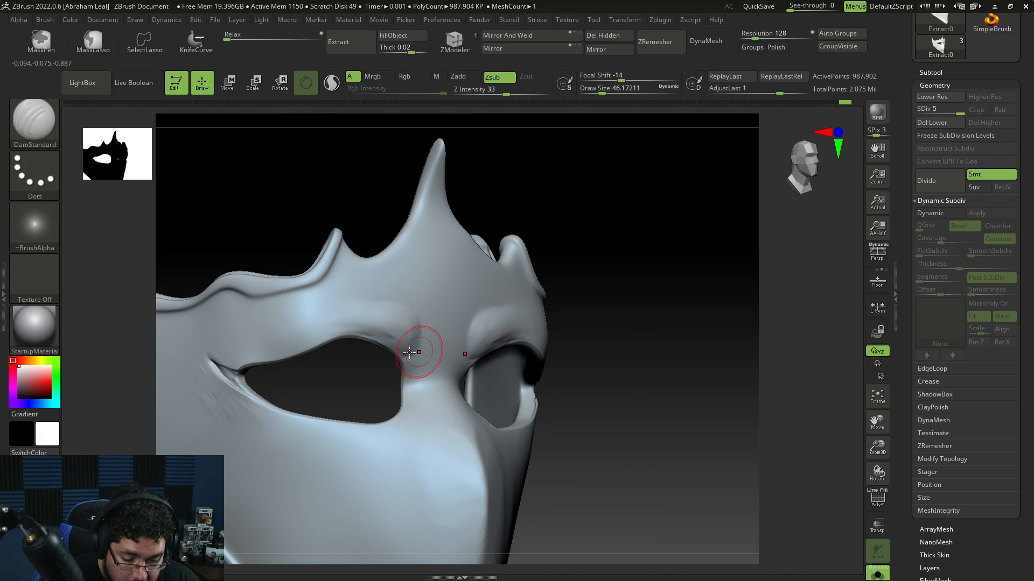
right_drag(422, 370, 439, 329)
right_drag(531, 302, 506, 293)
key(space)
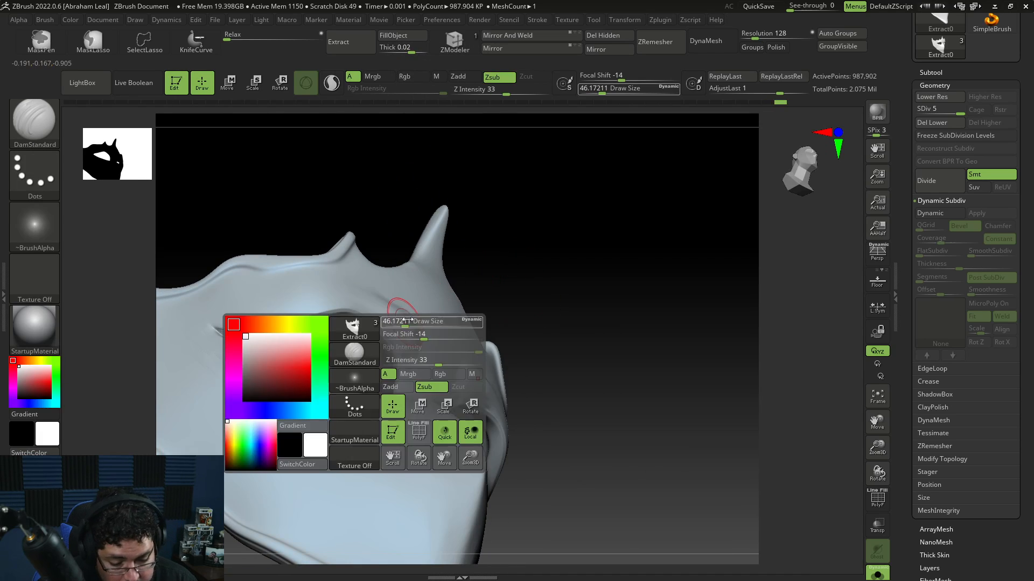
drag(401, 322, 398, 322)
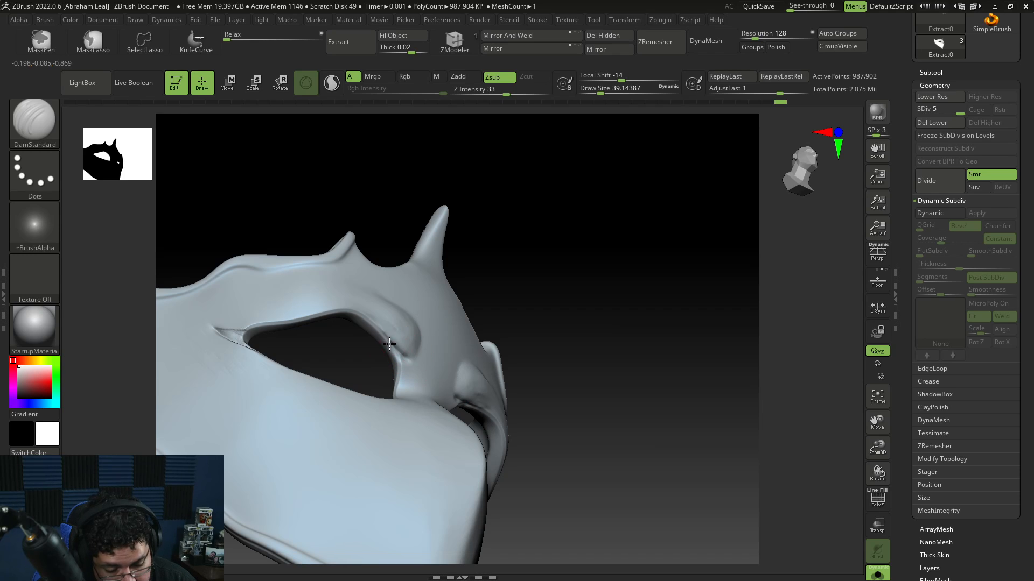
right_drag(412, 359, 486, 297)
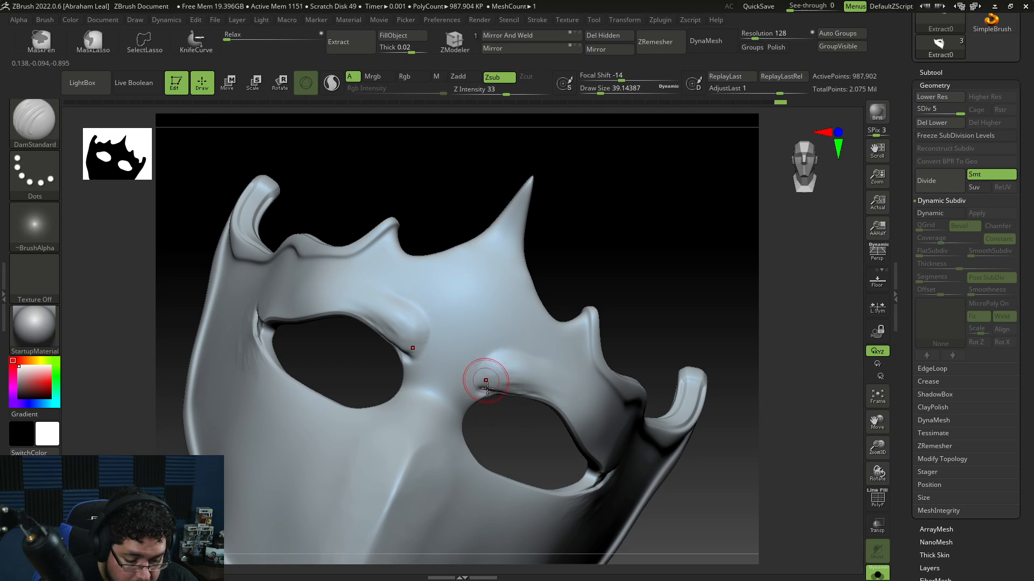
Step: Turn off solo display so the head bust shows together with the mask
right_drag(486, 366, 655, 202)
drag(1029, 119, 1030, 185)
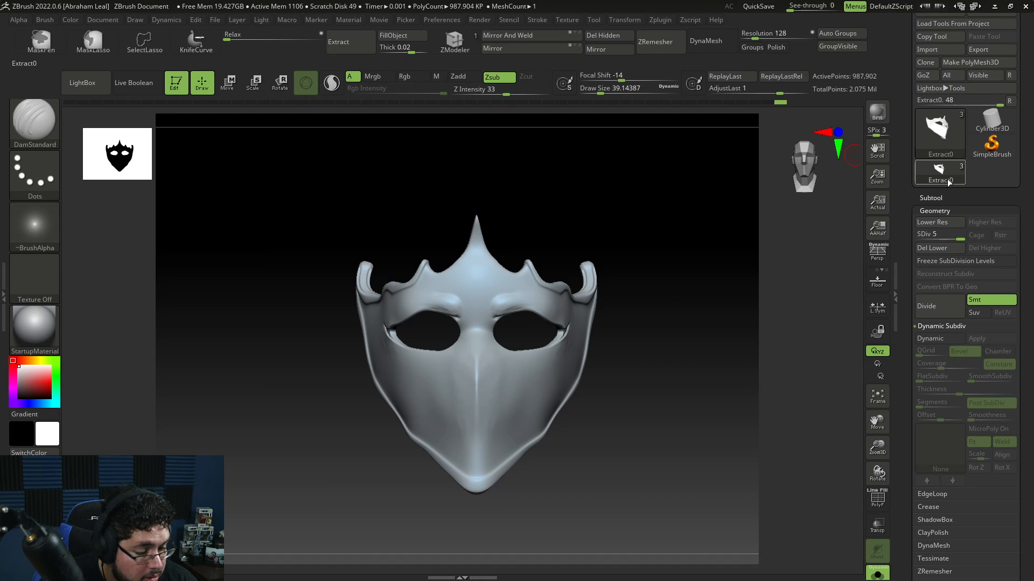
click(878, 575)
right_drag(671, 409, 574, 411)
shift+right_drag(626, 375, 574, 304)
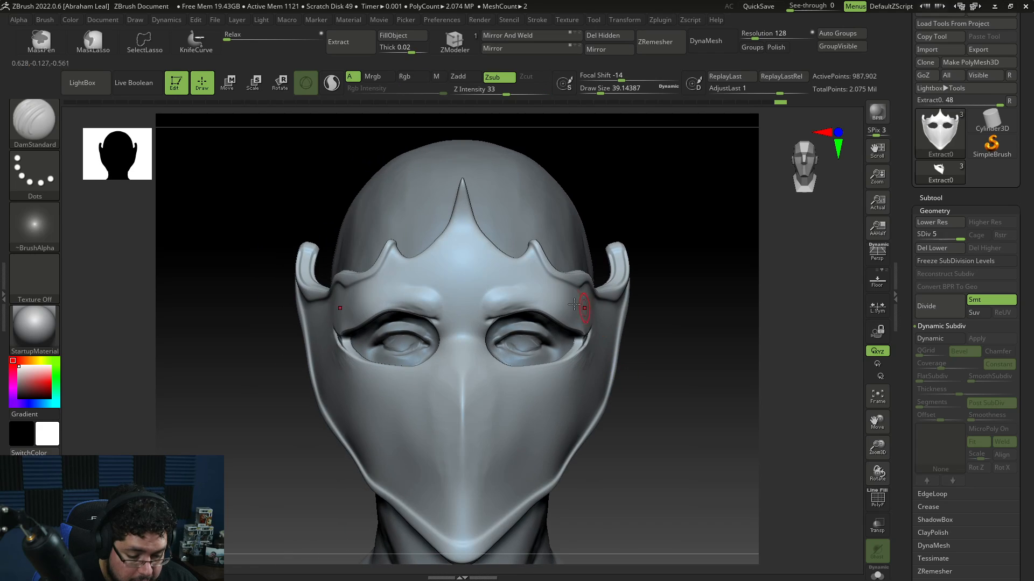
Step: Try pushing the mask's upper edges toward the head with the Move brush, undoing the strokes
key(b)
key(m)
key(v)
key(space)
key(space)
drag(526, 292, 543, 292)
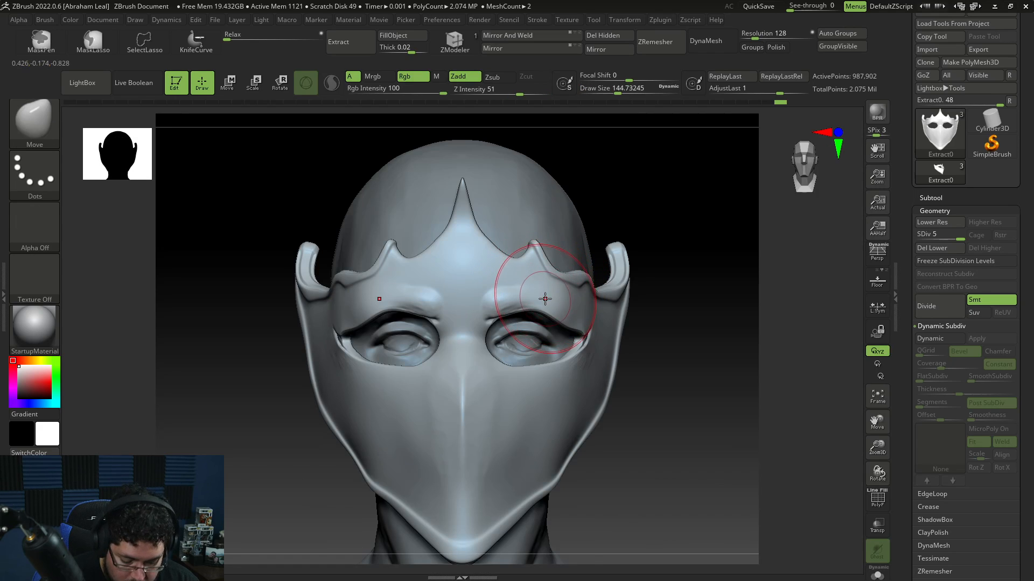
key(b)
key(m)
key(v)
key(space)
right_drag(680, 236, 601, 230)
key(space)
drag(548, 284, 545, 284)
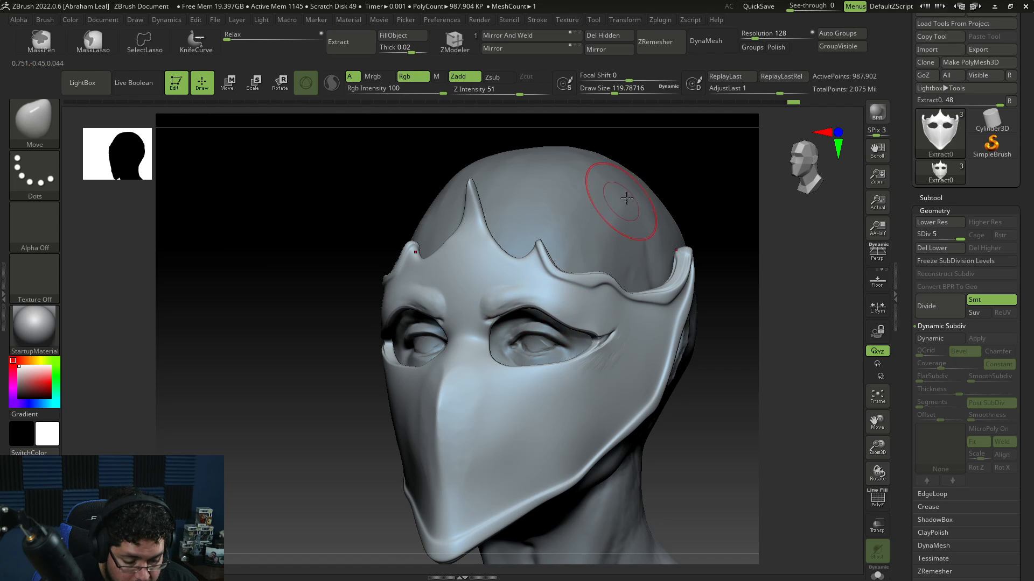
key(ctrl+z)
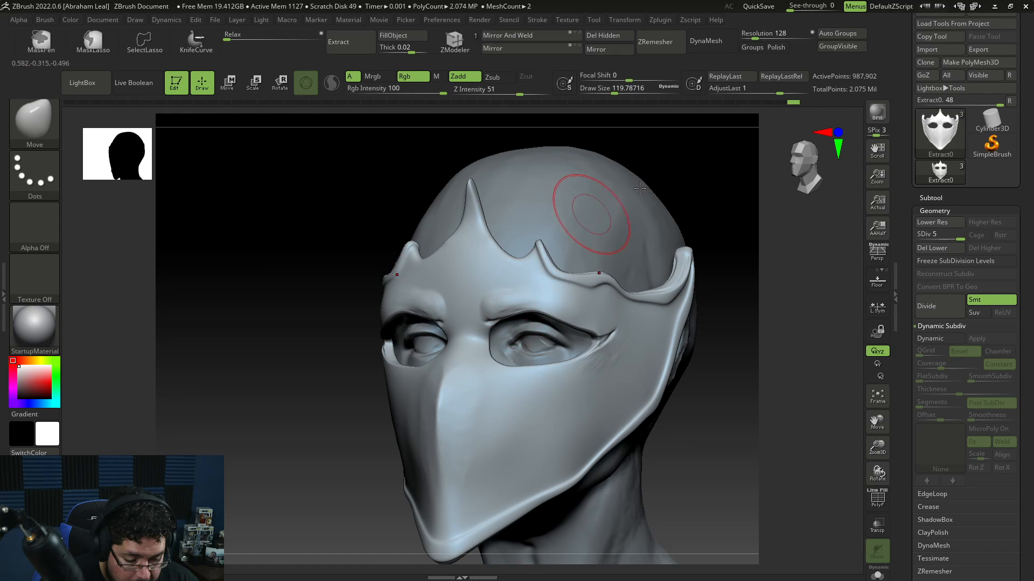
shift+right_drag(639, 188, 658, 200)
key(ctrl+z)
key(space)
drag(447, 307, 430, 306)
key(space)
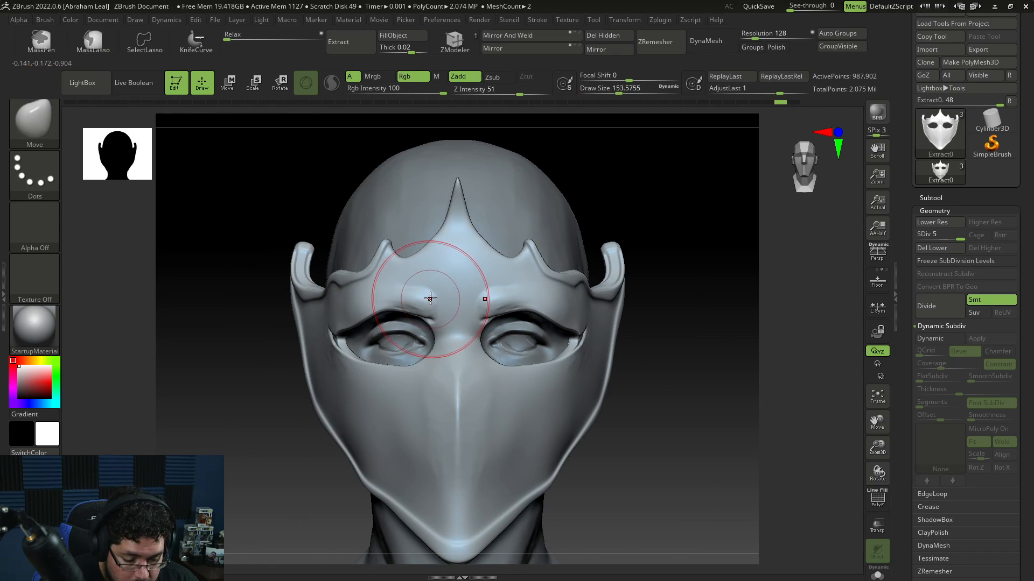
key(ctrl+shift+z)
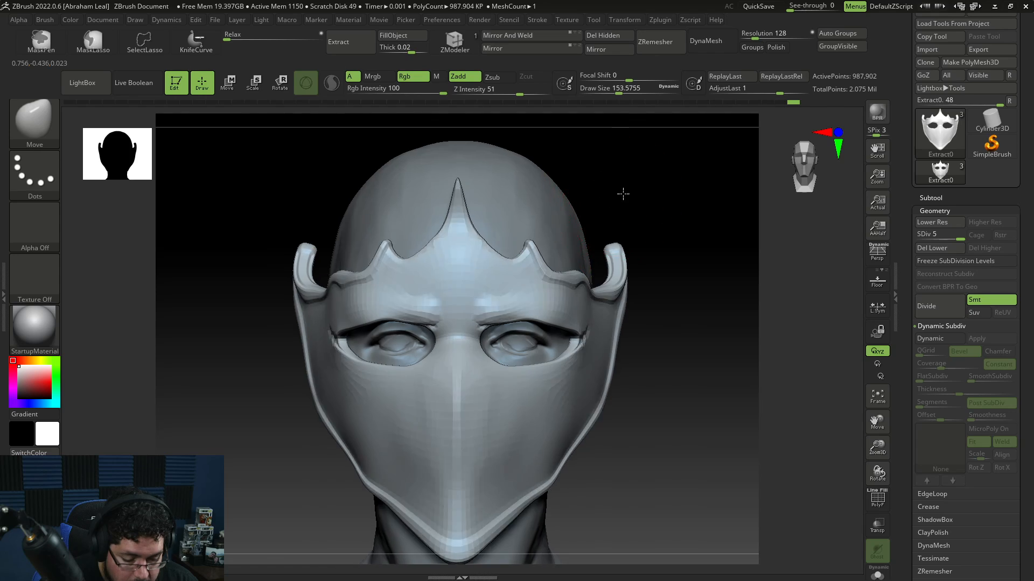
key(ctrl+z)
Step: Set the Move brush draw size to about 256 and push the mask's upper edge to fit the head
key(space)
drag(393, 302, 407, 308)
key(space)
shift+drag(576, 209, 520, 212)
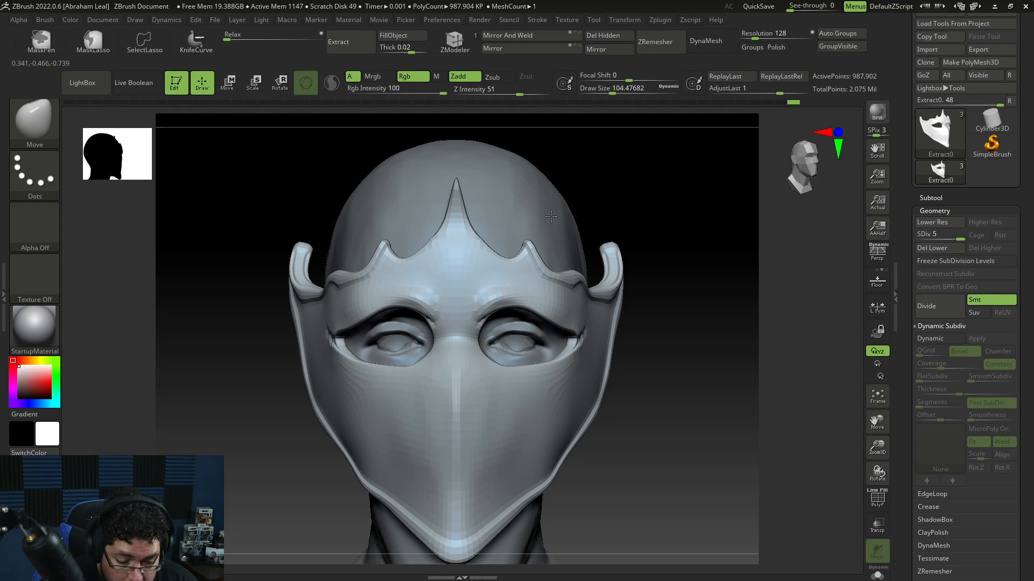
drag(593, 215, 517, 220)
key(space)
drag(531, 269, 540, 270)
drag(504, 318, 503, 324)
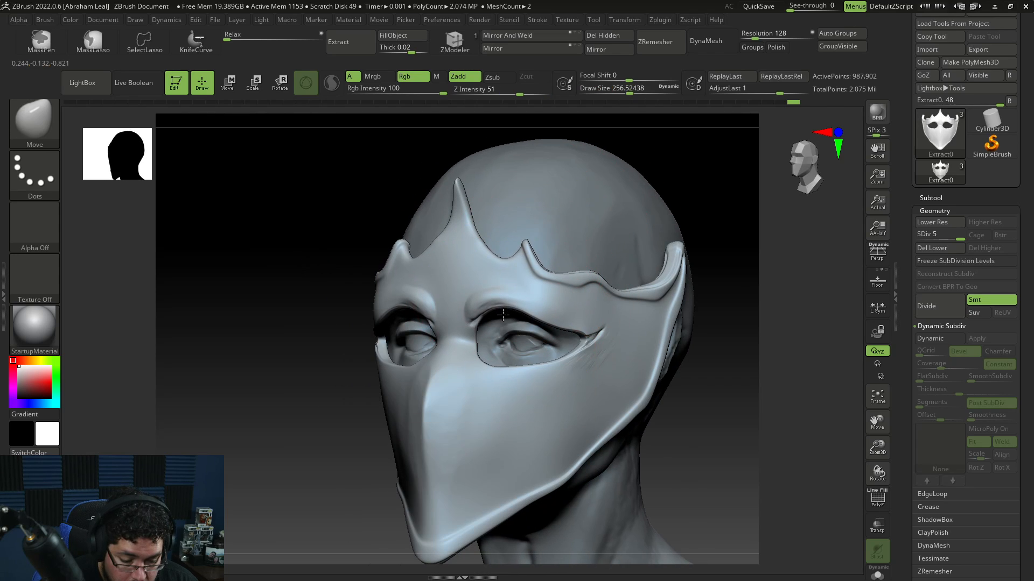
drag(756, 145, 734, 145)
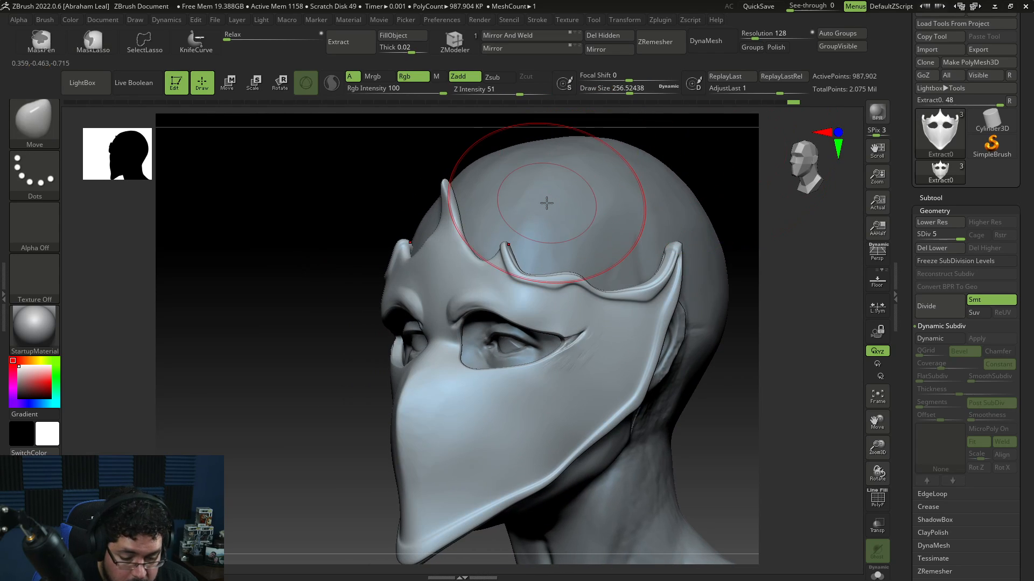
Step: Preview the model with the Gold material, comparing it against StartupMaterial
click(39, 324)
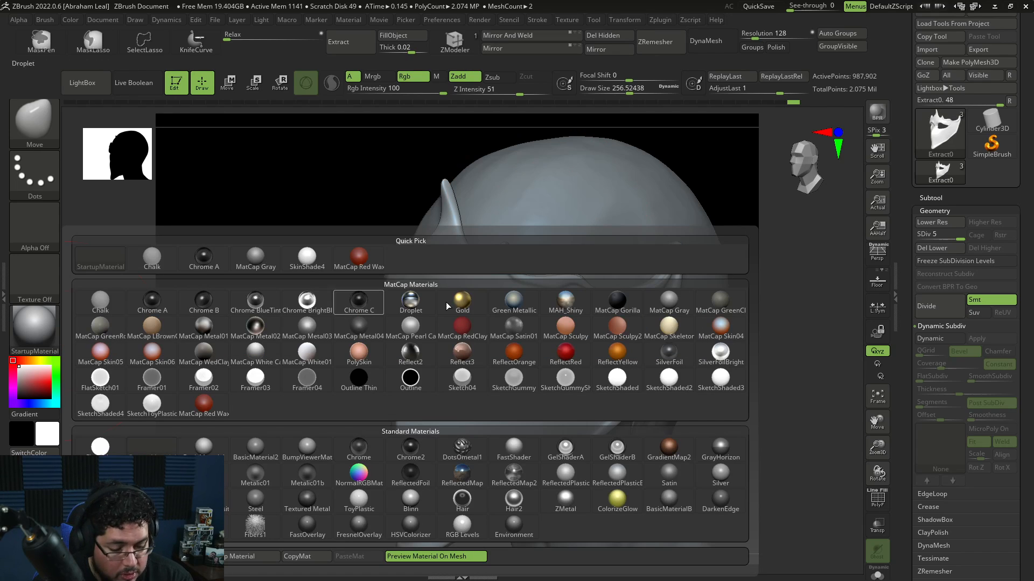
click(462, 302)
drag(754, 219, 732, 289)
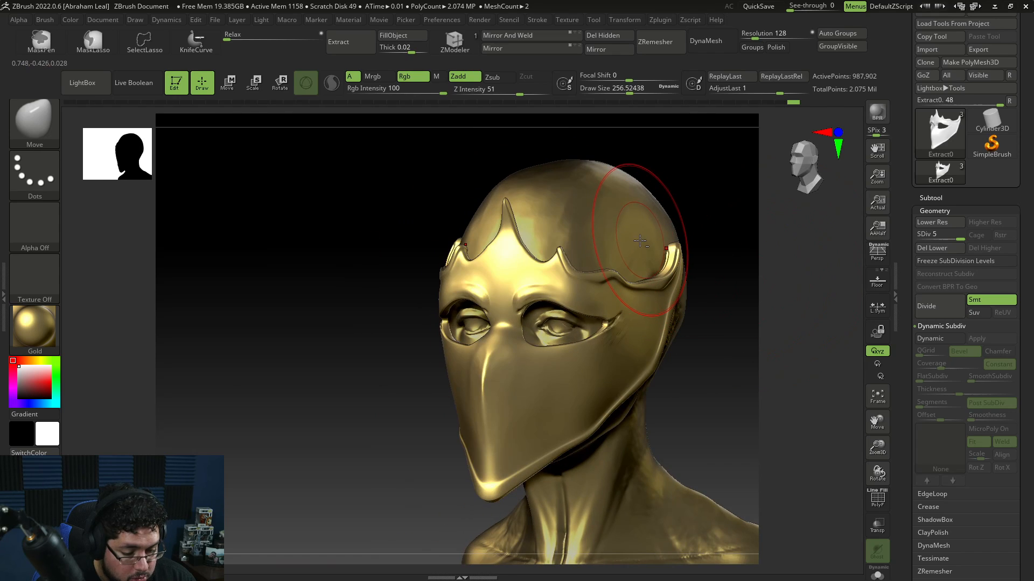
click(54, 334)
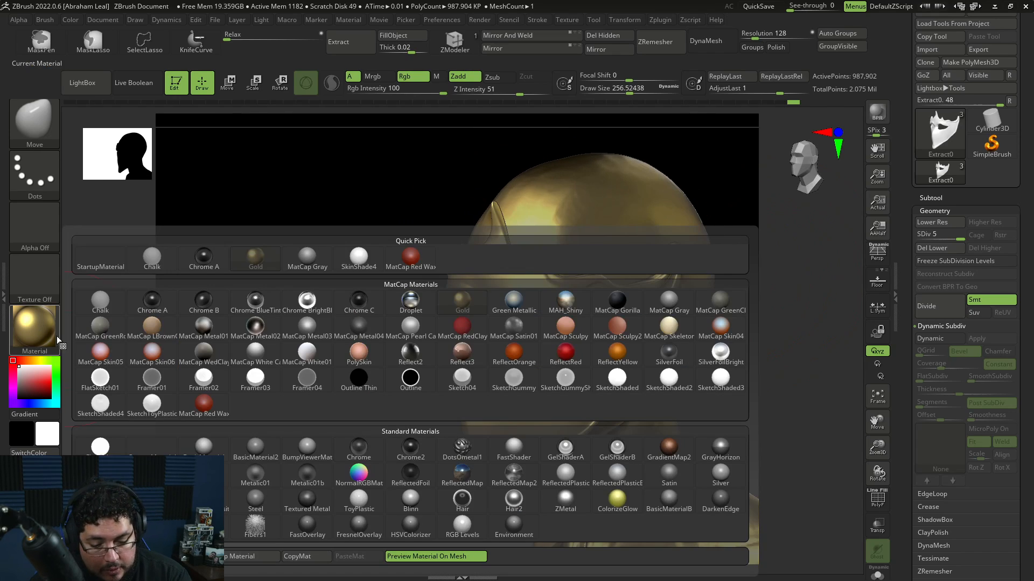
click(101, 258)
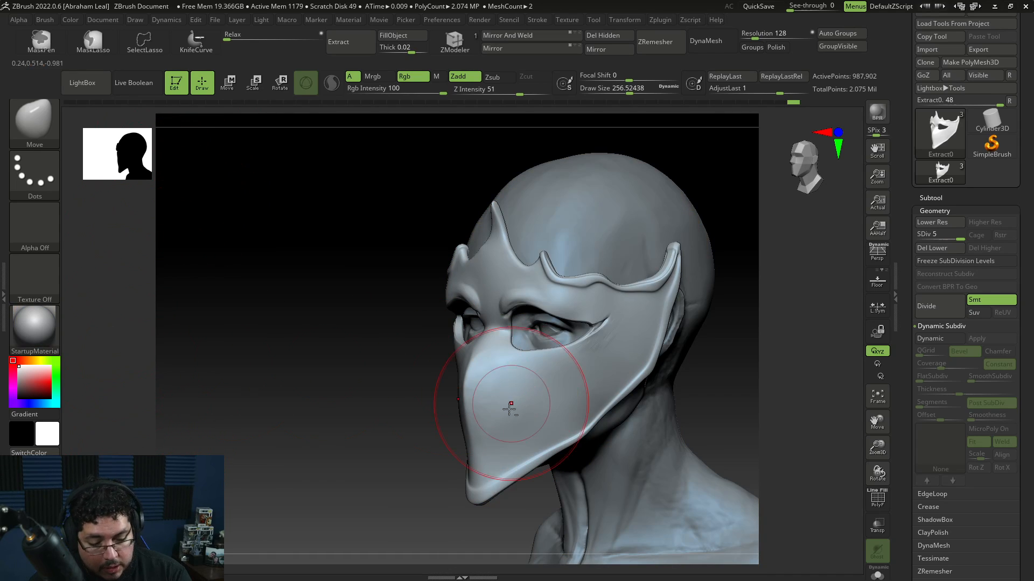
click(34, 333)
click(118, 309)
click(34, 330)
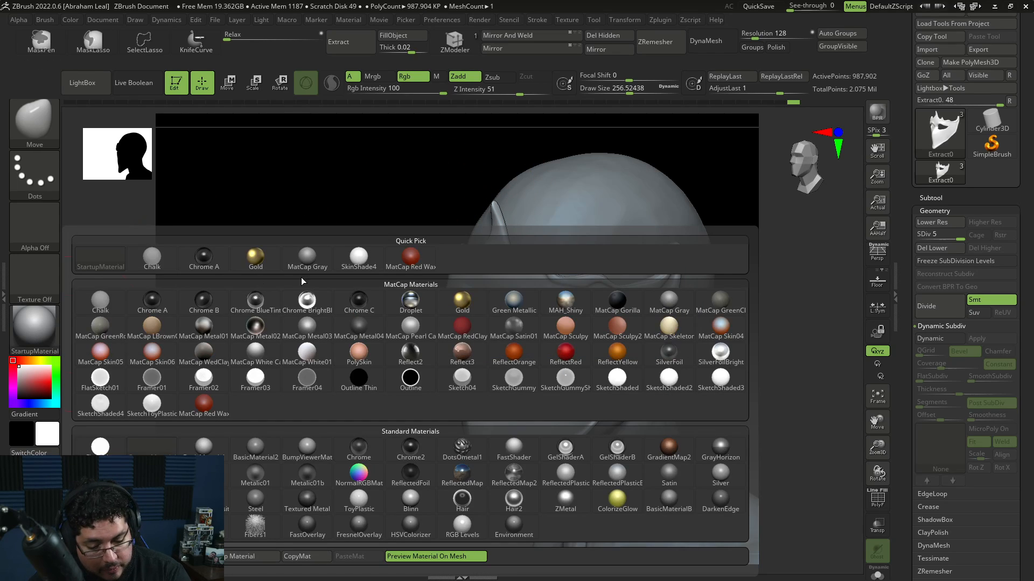
click(255, 255)
Step: Fill the mask subtool with the Gold material and switch the active material back to StartupMaterial
click(436, 76)
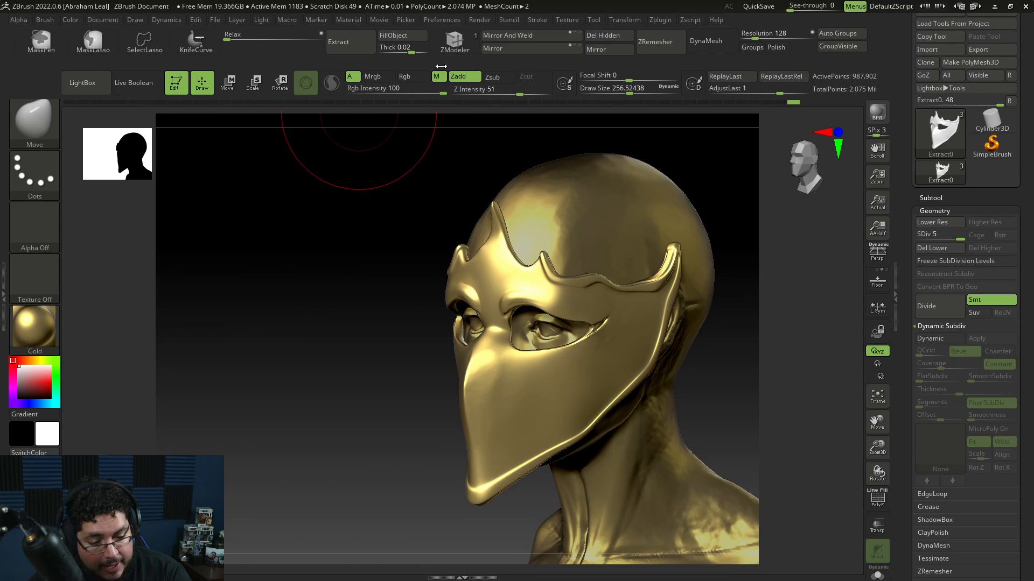
click(76, 20)
click(41, 326)
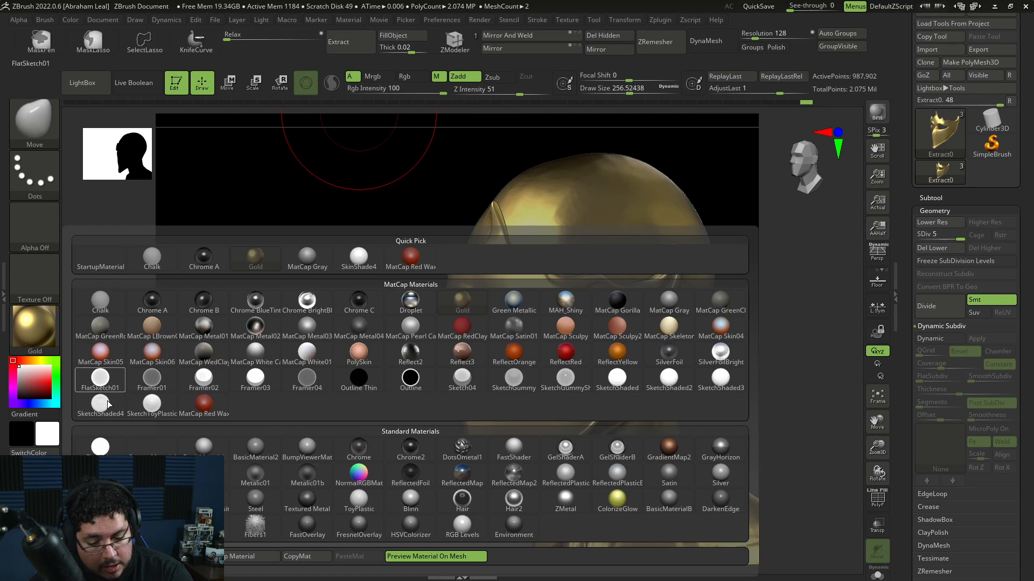
click(151, 452)
Step: Flatten the front of the mask over the nose with the TrimDynamic brush
shift+drag(293, 453, 406, 438)
alt+drag(658, 390, 644, 358)
mouse_move(644, 358)
alt+mouse_down()
mouse_move(650, 408)
mouse_move(662, 408)
mouse_move(684, 296)
mouse_move(678, 397)
alt+mouse_up()
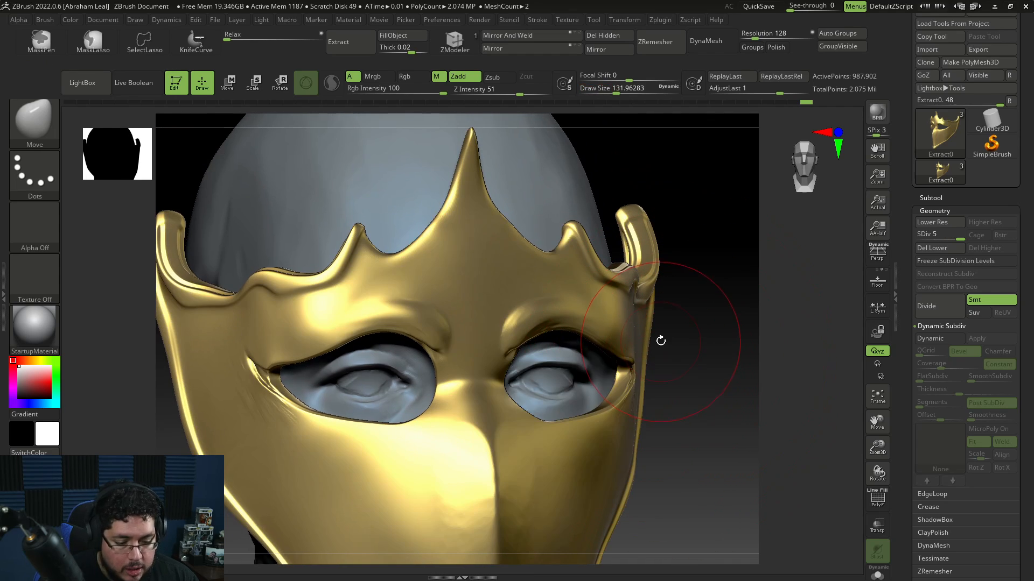
key(space)
drag(656, 322, 651, 323)
mouse_move(715, 340)
alt+mouse_down()
mouse_move(719, 273)
mouse_move(757, 277)
alt+mouse_up()
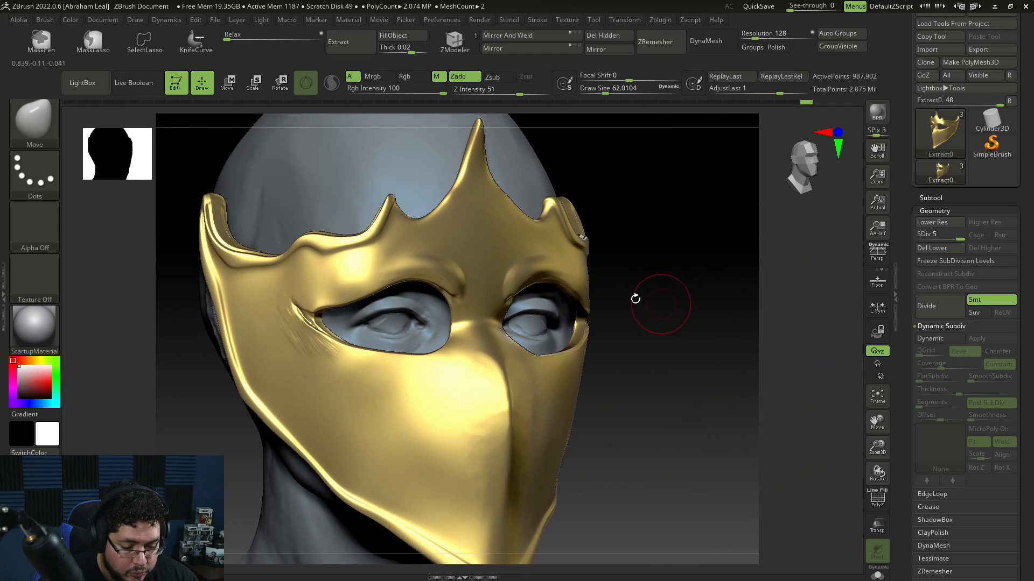
key(b)
key(c)
key(b)
key(b)
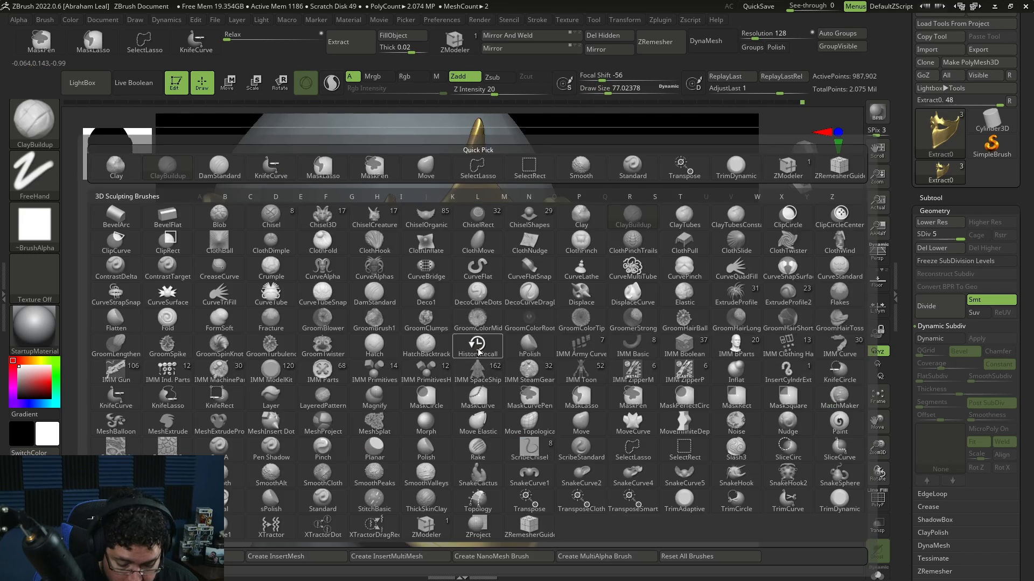
key(t)
key(d)
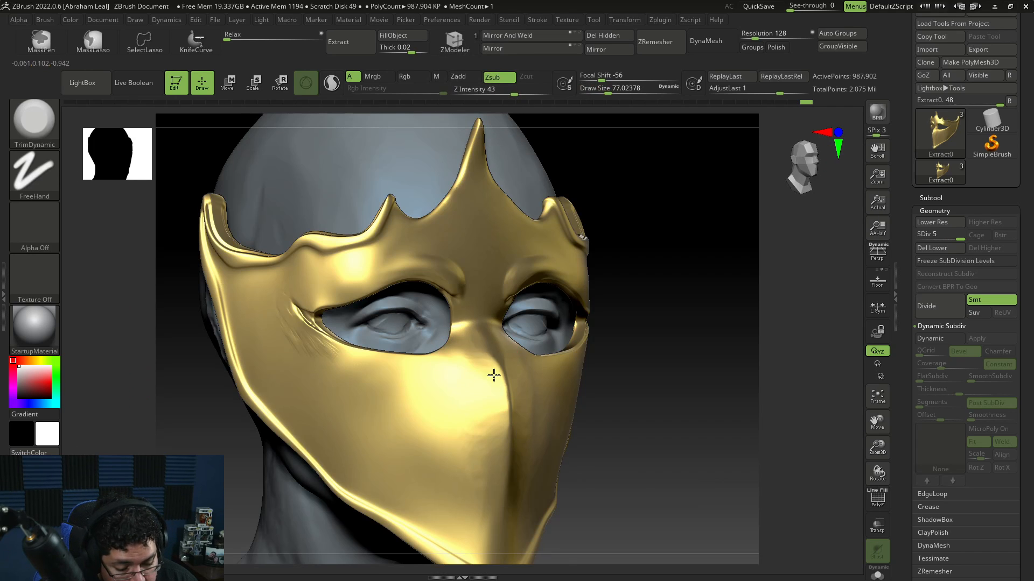
drag(494, 375, 503, 408)
drag(477, 360, 504, 412)
drag(635, 361, 694, 364)
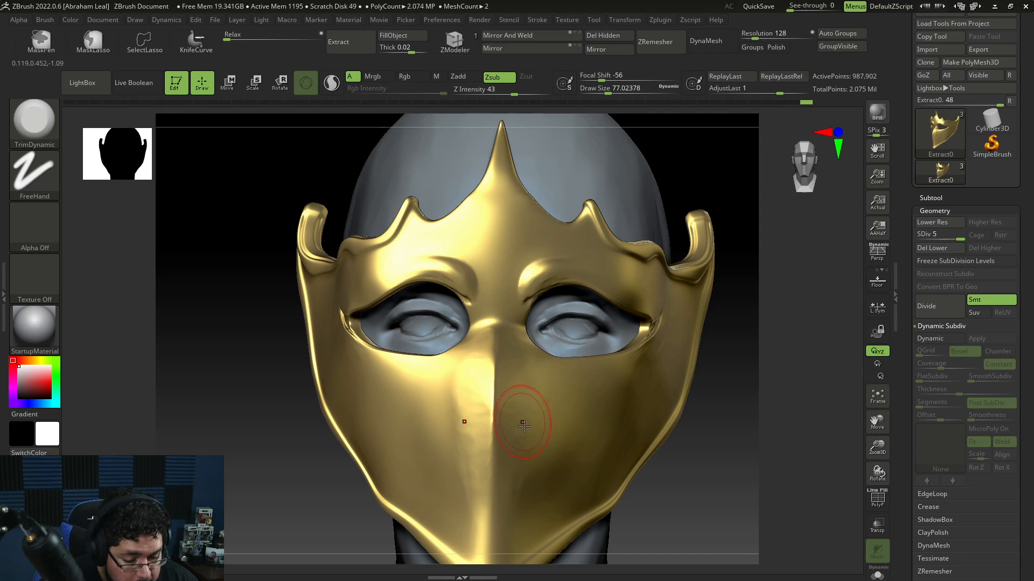
Step: Build up a raised rim along the mask's upper eye-hole edges with ClayBuildup at draw size about 39, smoothing the strokes
drag(721, 255, 672, 274)
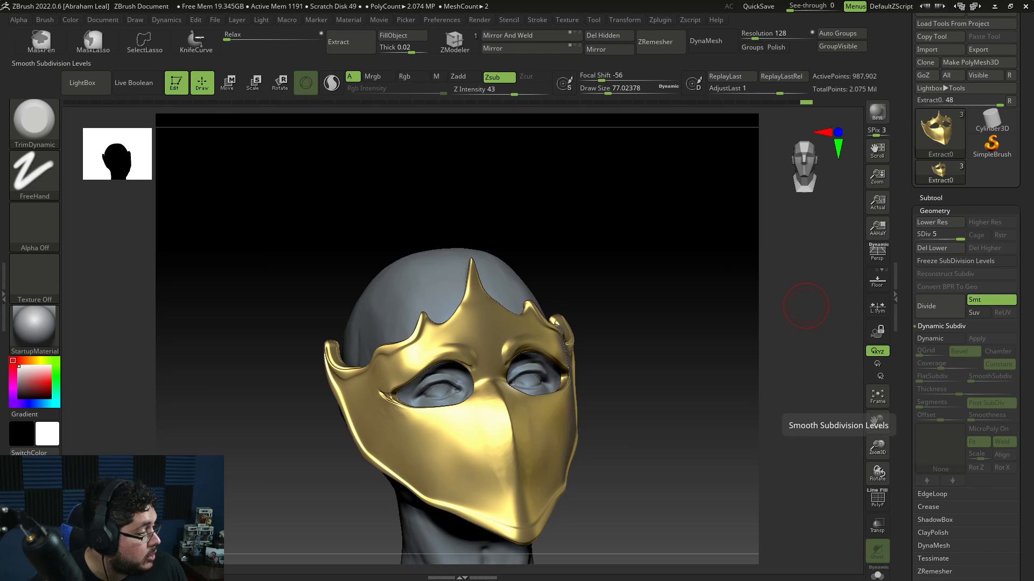
mouse_move(615, 430)
mouse_down()
mouse_move(623, 439)
mouse_move(674, 415)
mouse_move(704, 387)
mouse_move(615, 388)
mouse_move(615, 373)
mouse_up()
key(b)
key(c)
key(b)
key(space)
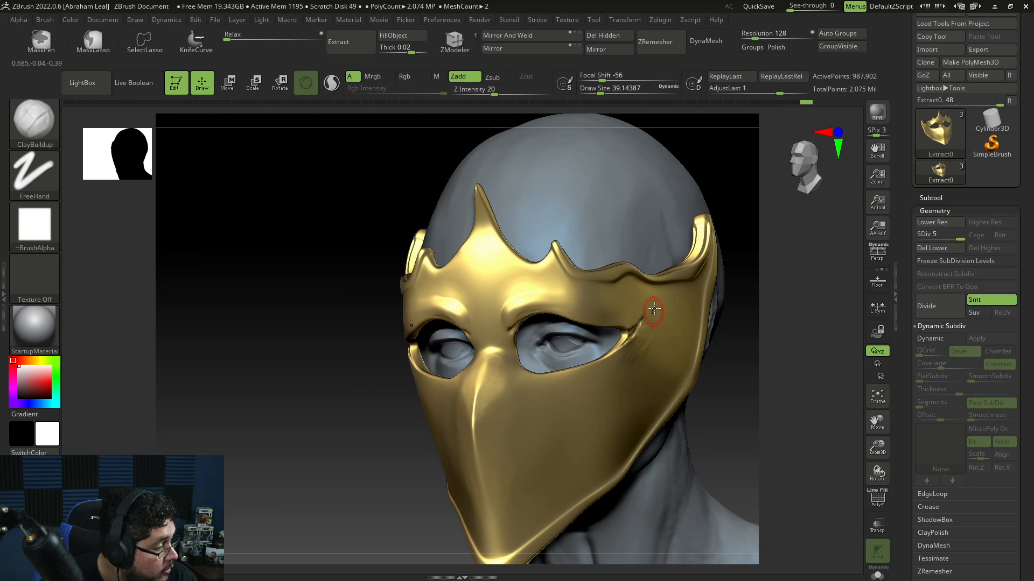
drag(517, 318, 518, 361)
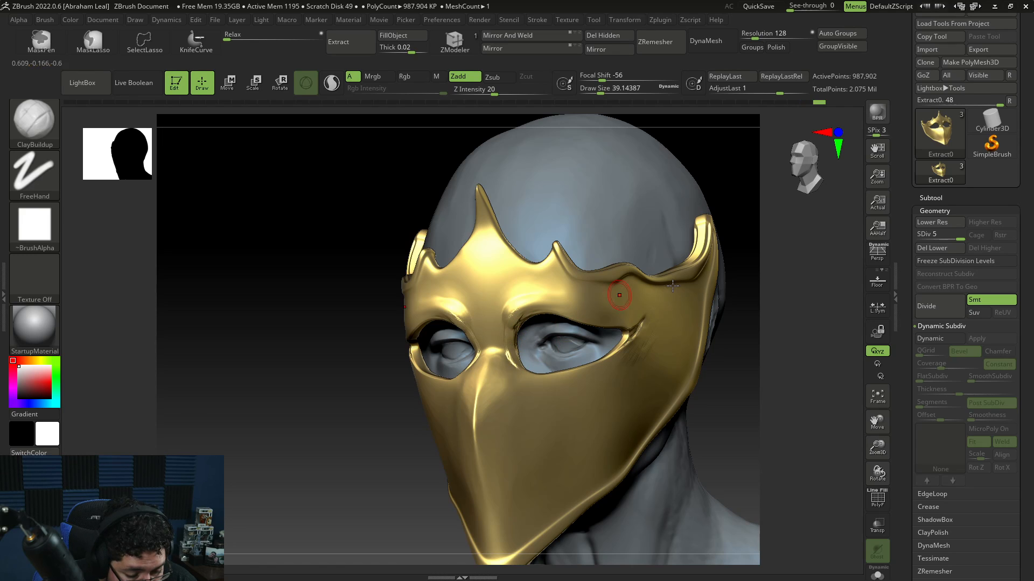
right_drag(673, 286, 589, 294)
mouse_move(505, 339)
shift+mouse_down()
mouse_move(520, 349)
mouse_move(502, 332)
mouse_move(524, 384)
mouse_move(585, 376)
shift+mouse_up()
drag(789, 354, 764, 353)
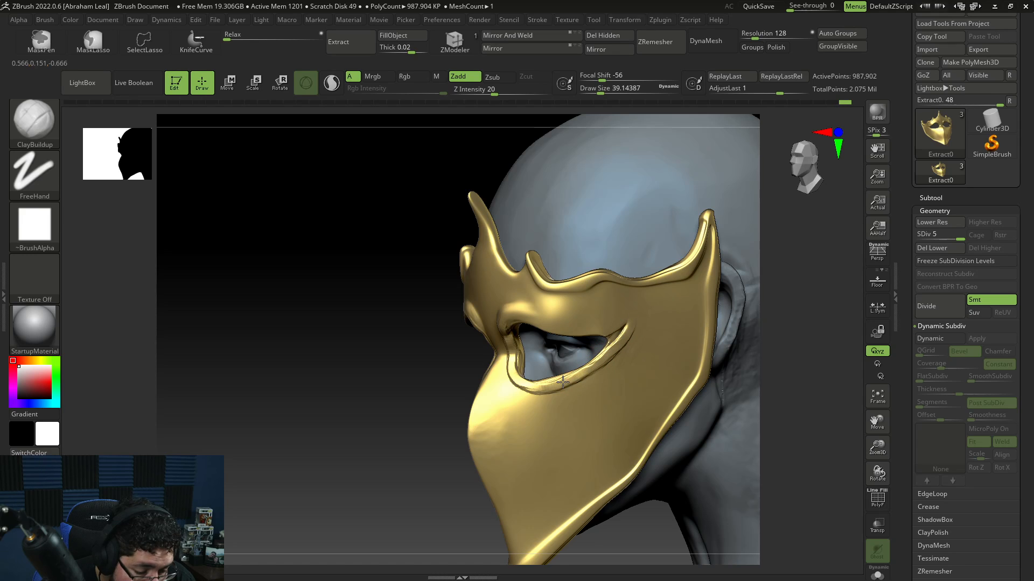
drag(779, 352, 810, 350)
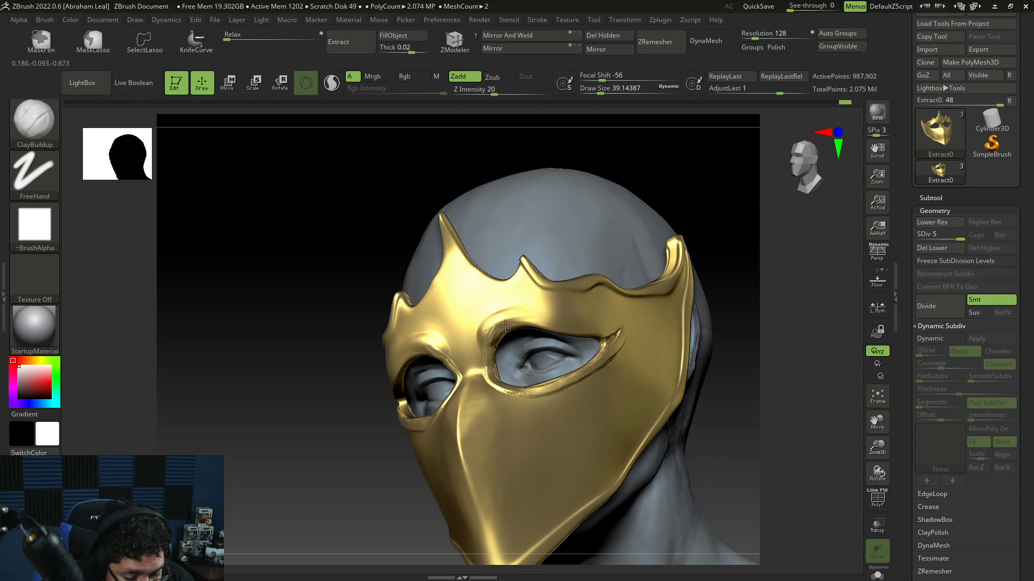
key(shift)
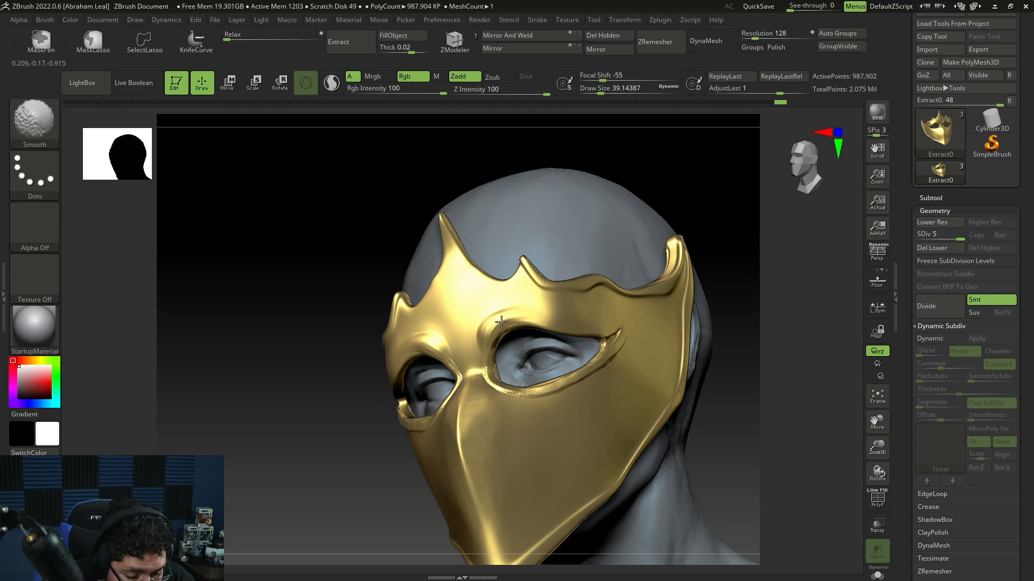
shift+drag(491, 355, 493, 373)
drag(704, 234, 710, 248)
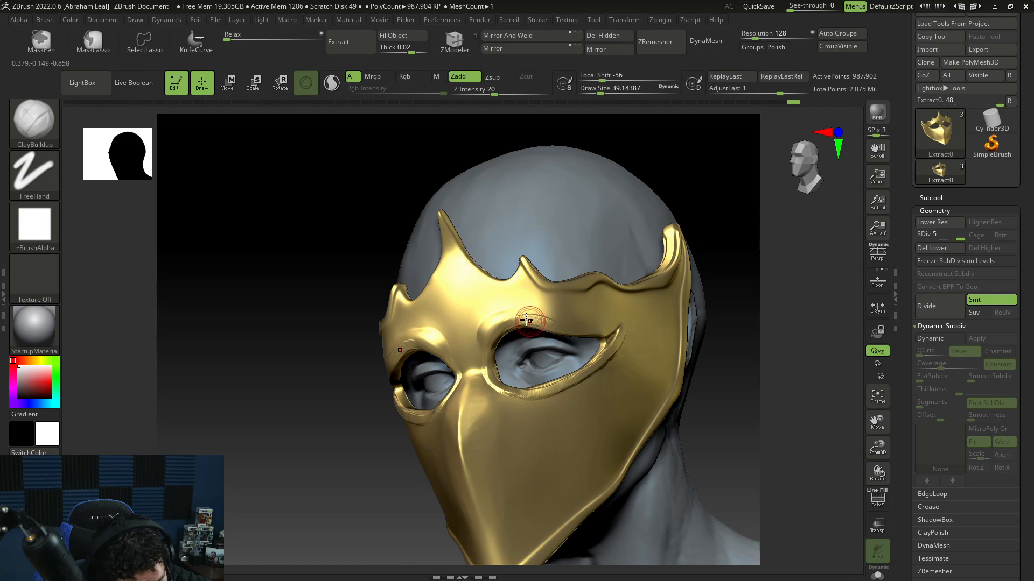
drag(718, 340, 627, 340)
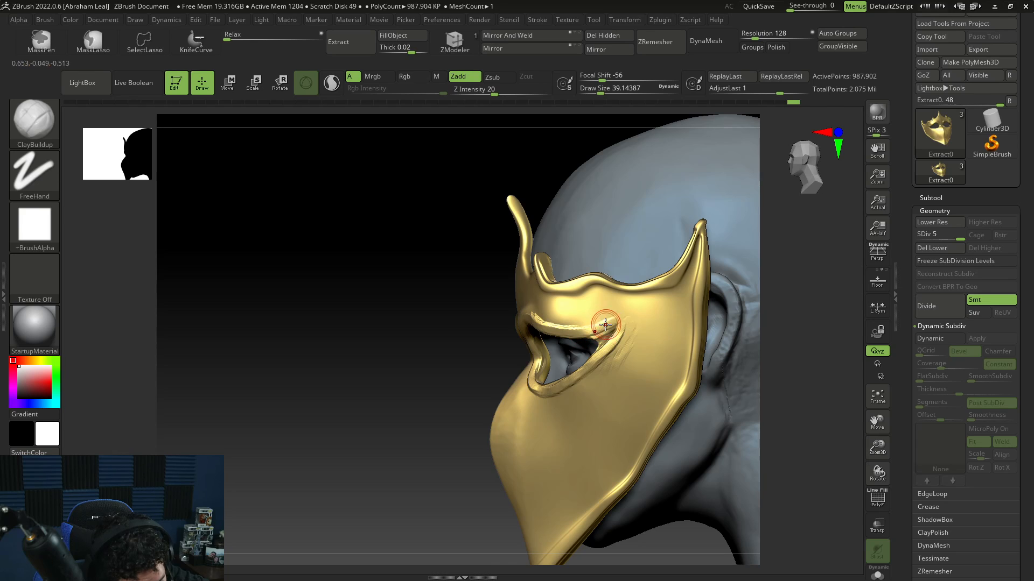
Step: Extend the eye-hole rim toward the temple with ClayBuildup at draw size about 46
key(shift)
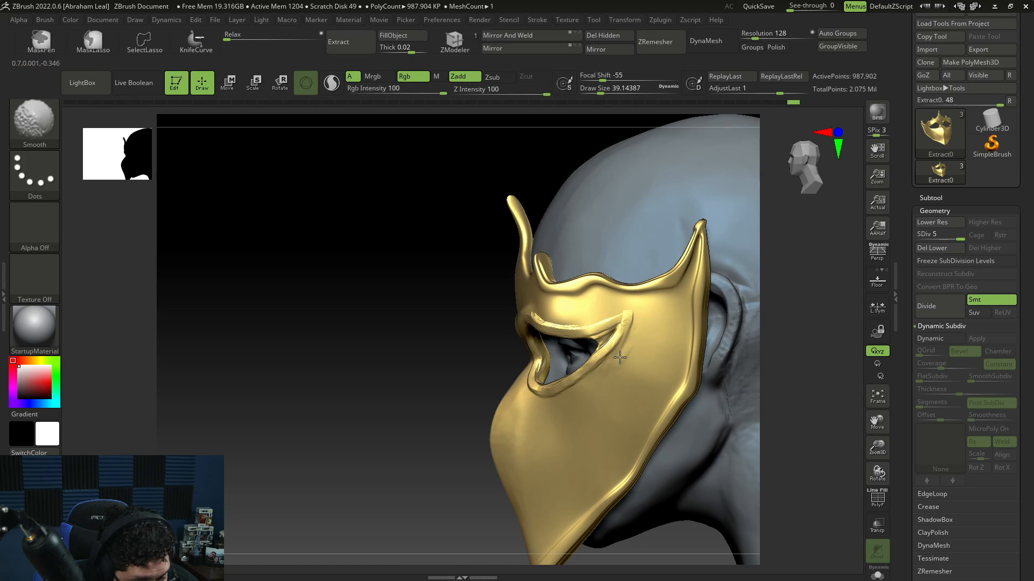
key(b)
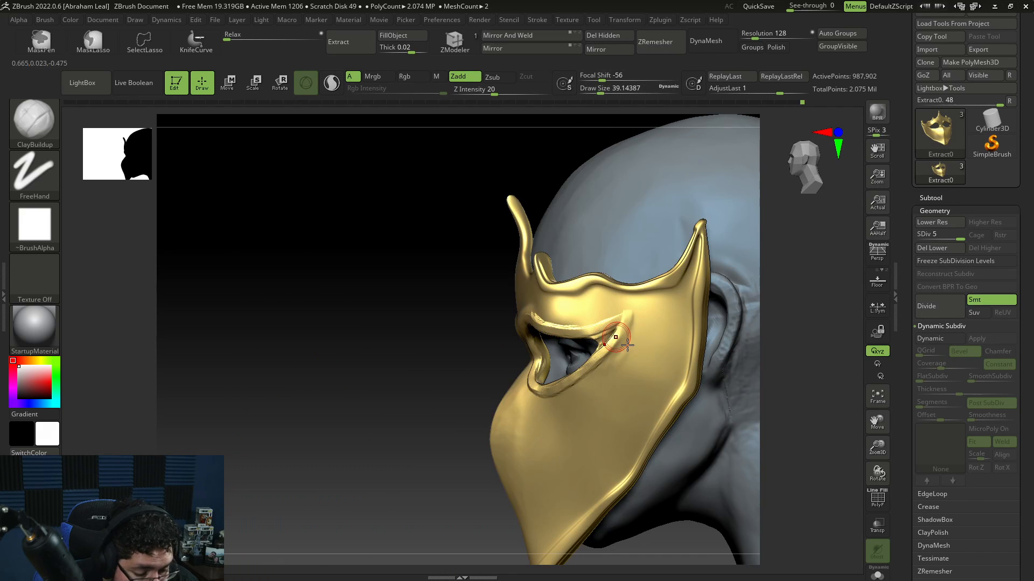
key(b)
key(space)
drag(628, 320, 629, 319)
alt+drag(621, 352, 632, 312)
alt+drag(618, 364, 628, 307)
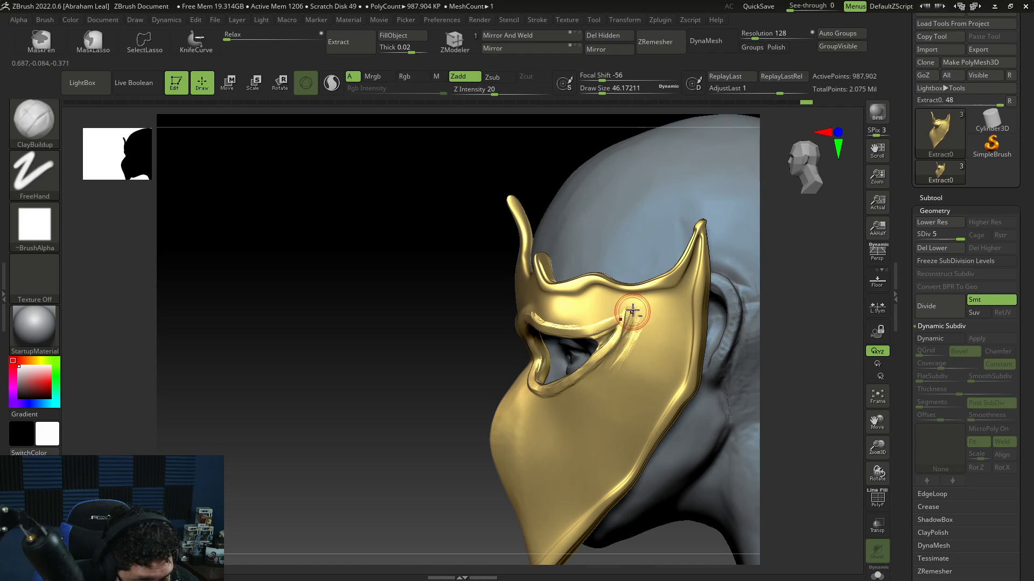
Step: Flatten the mask's side below the eye with TrimDynamic at draw size about 68 and smooth it
key(shift)
key(b)
key(space)
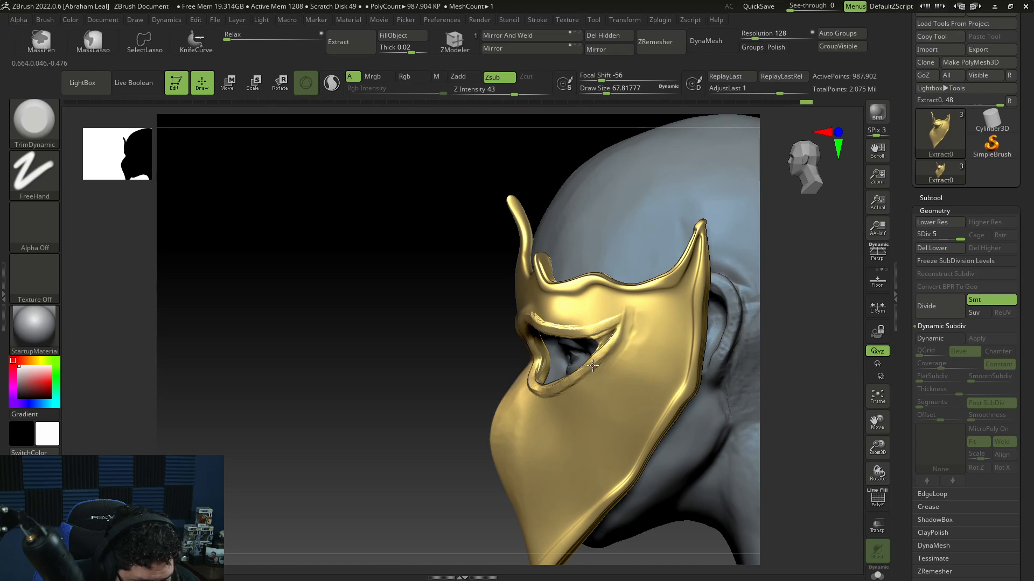
mouse_move(481, 419)
mouse_down()
mouse_move(573, 319)
mouse_move(544, 316)
mouse_up()
key(shift)
mouse_move(474, 386)
shift+mouse_down()
mouse_move(491, 370)
mouse_move(521, 398)
shift+mouse_up()
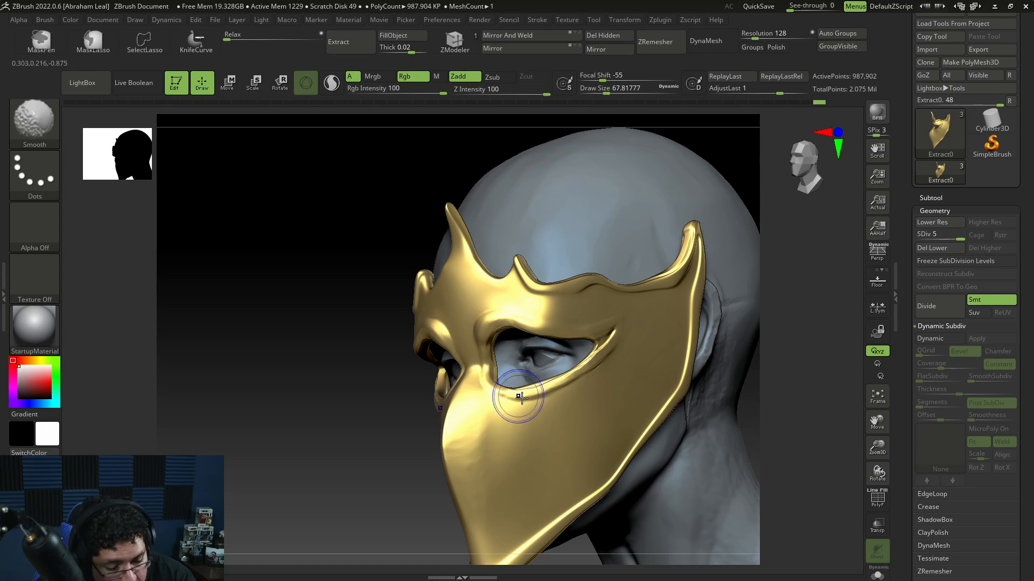
shift+drag(700, 334, 628, 458)
drag(746, 462, 630, 442)
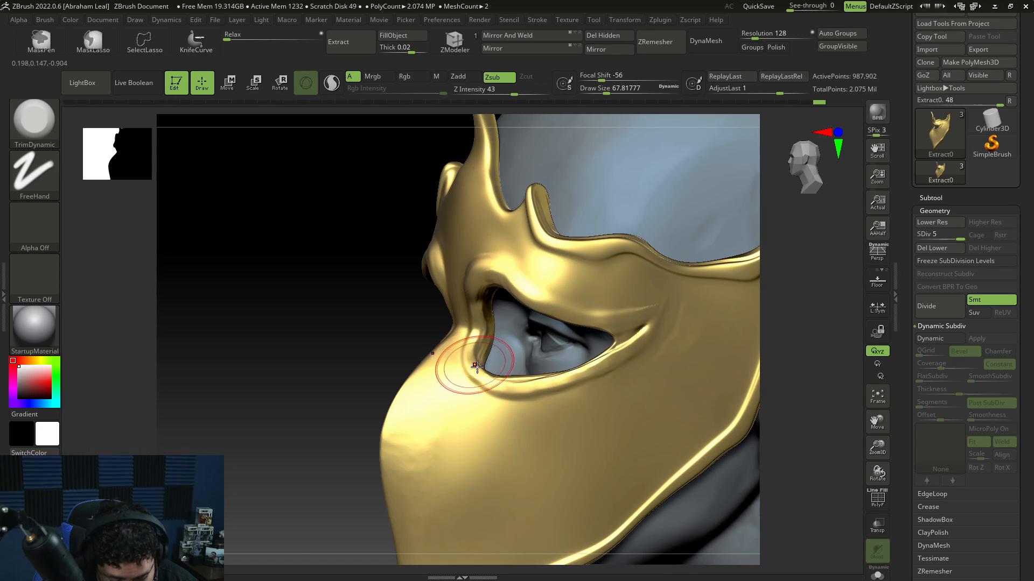
Step: Thicken the rim of the eye hole with ClayBuildup at draw size about 33
key(b)
key(c)
key(b)
key(space)
mouse_move(476, 357)
mouse_down()
mouse_move(467, 357)
mouse_move(496, 379)
mouse_move(480, 381)
mouse_up()
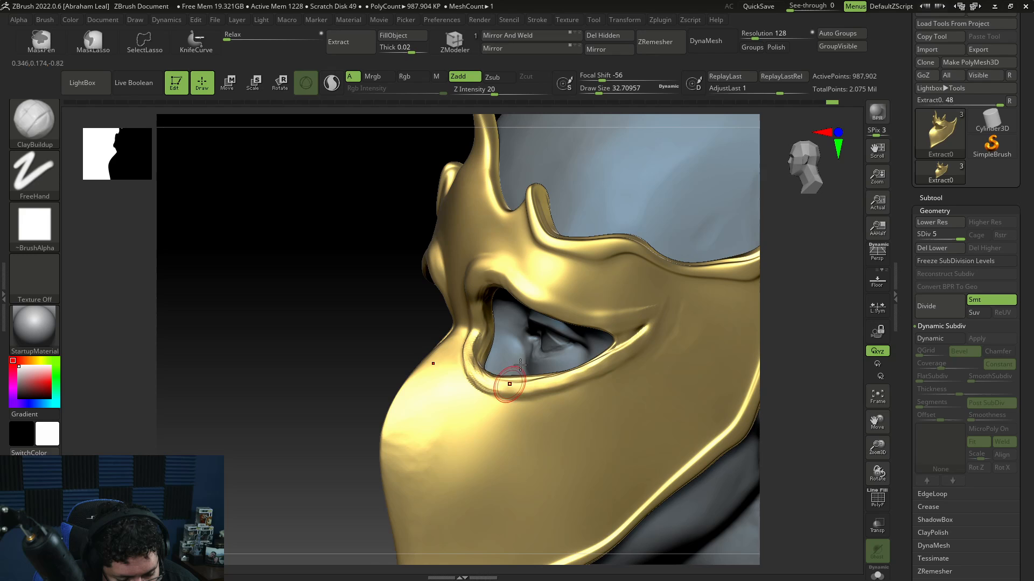
drag(497, 276, 573, 313)
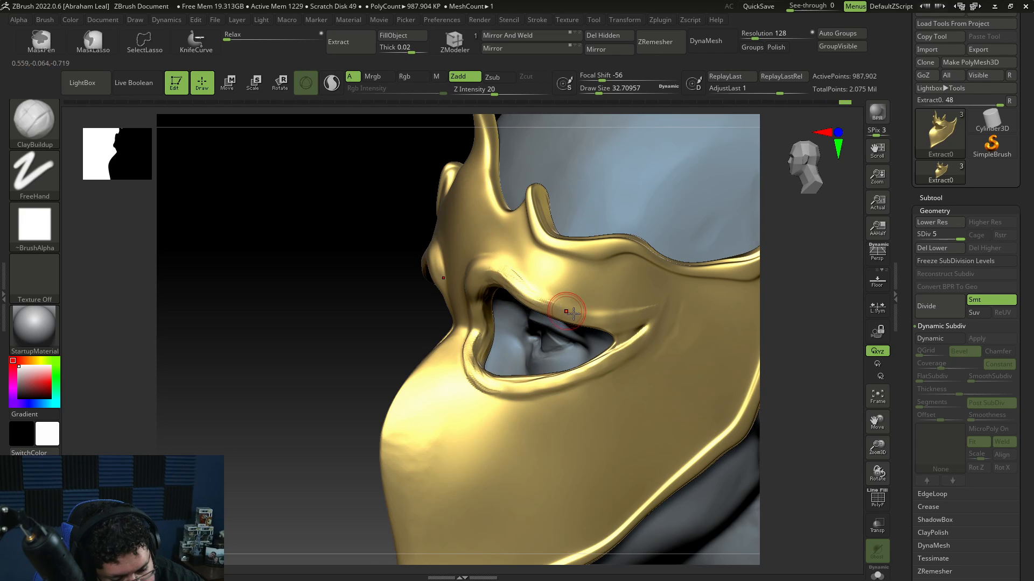
drag(788, 352, 783, 277)
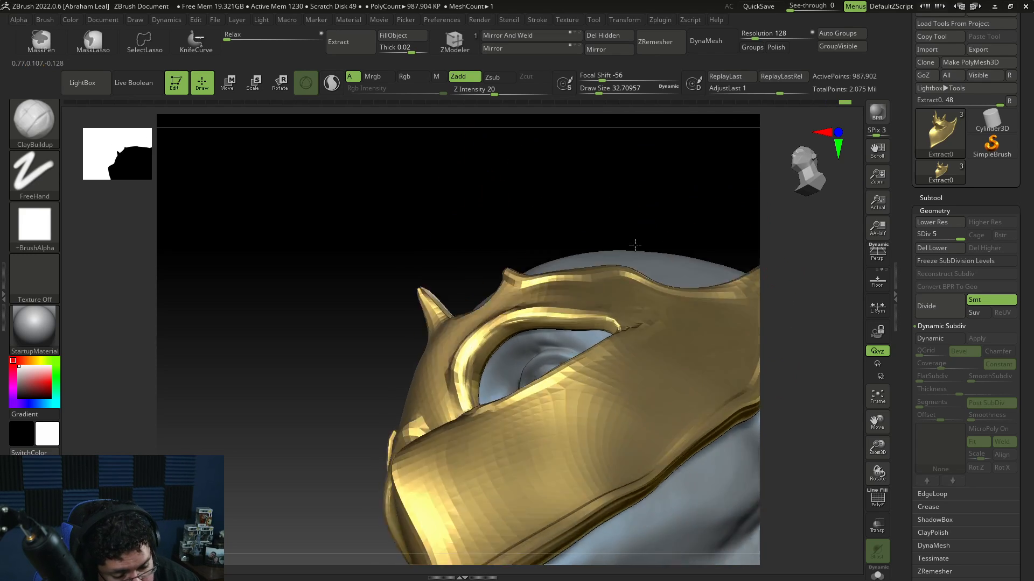
drag(634, 245, 592, 302)
drag(764, 213, 819, 265)
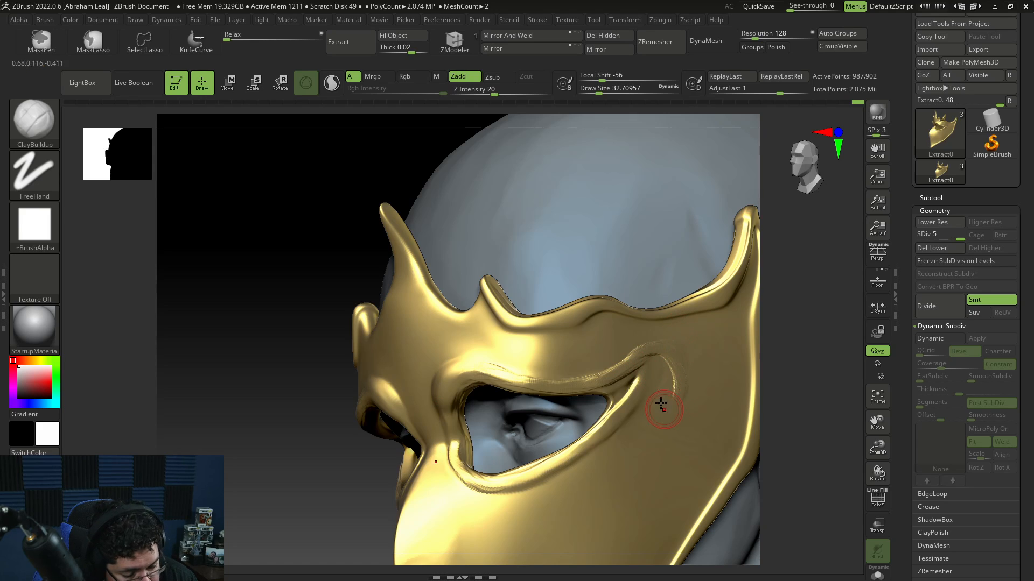
Step: Sculpt curling swirl ornaments on the mask's side behind the eye with ClayBuildup at draw sizes about 23 and 14
key(space)
click(676, 365)
drag(661, 351, 669, 410)
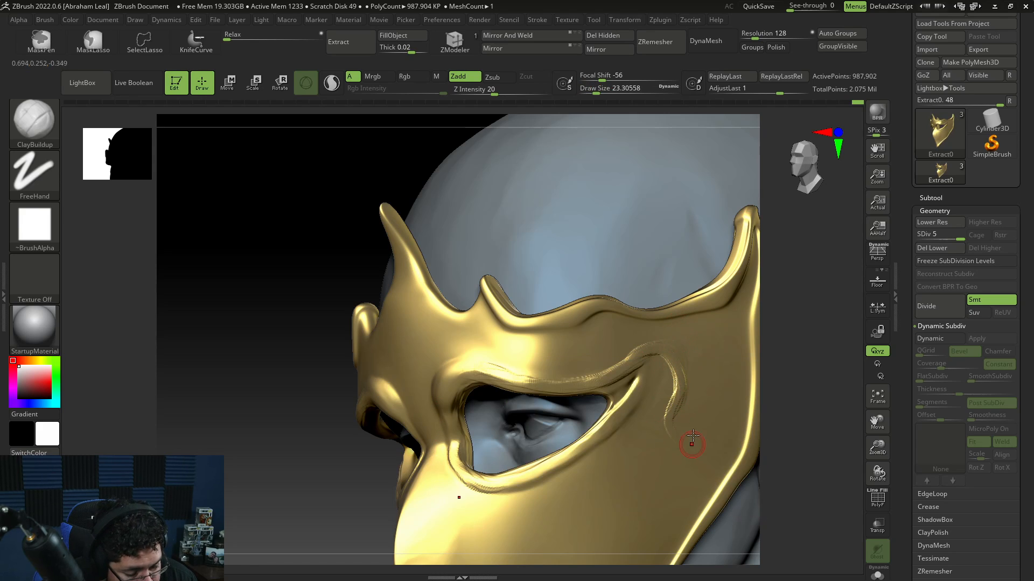
drag(787, 408, 745, 364)
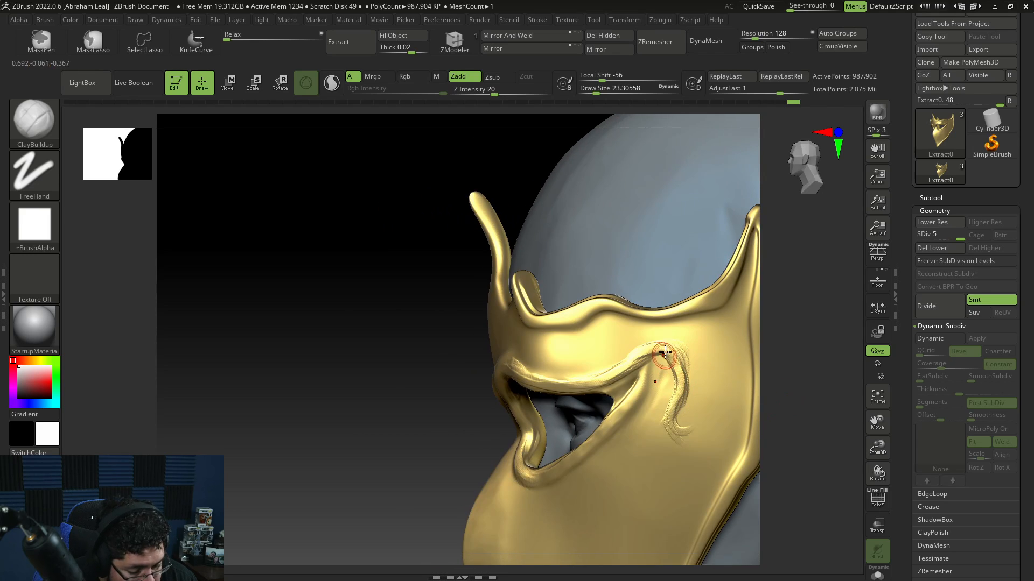
drag(671, 413, 697, 416)
mouse_move(674, 406)
mouse_down()
mouse_move(690, 429)
mouse_move(699, 422)
mouse_up()
drag(676, 406, 701, 418)
key(space)
click(682, 370)
drag(691, 351, 685, 378)
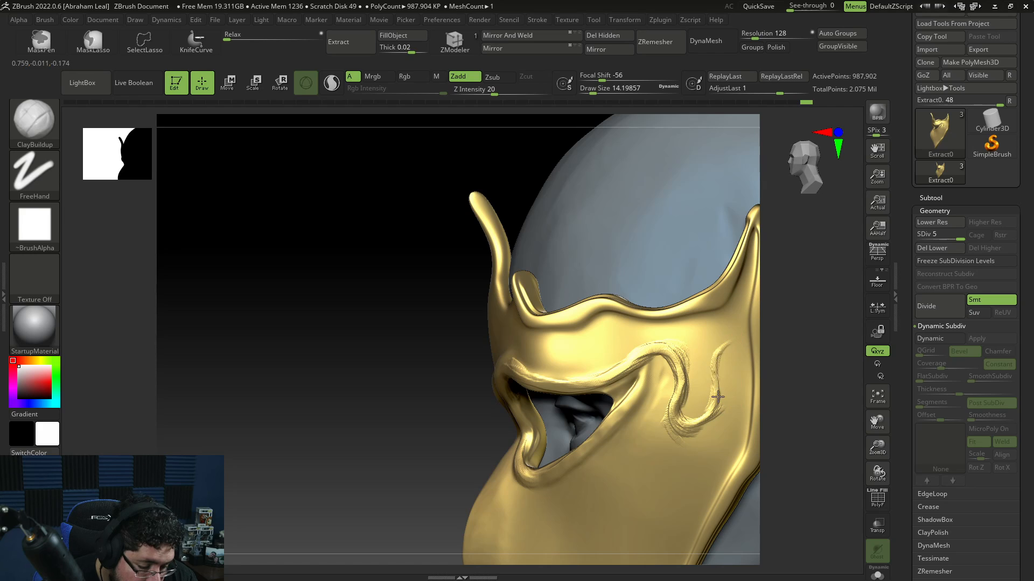
shift+drag(666, 389, 676, 438)
Step: Smooth the swirl ornaments on the mask's side at draw size about 22
key(space)
click(676, 408)
shift+drag(669, 377, 672, 432)
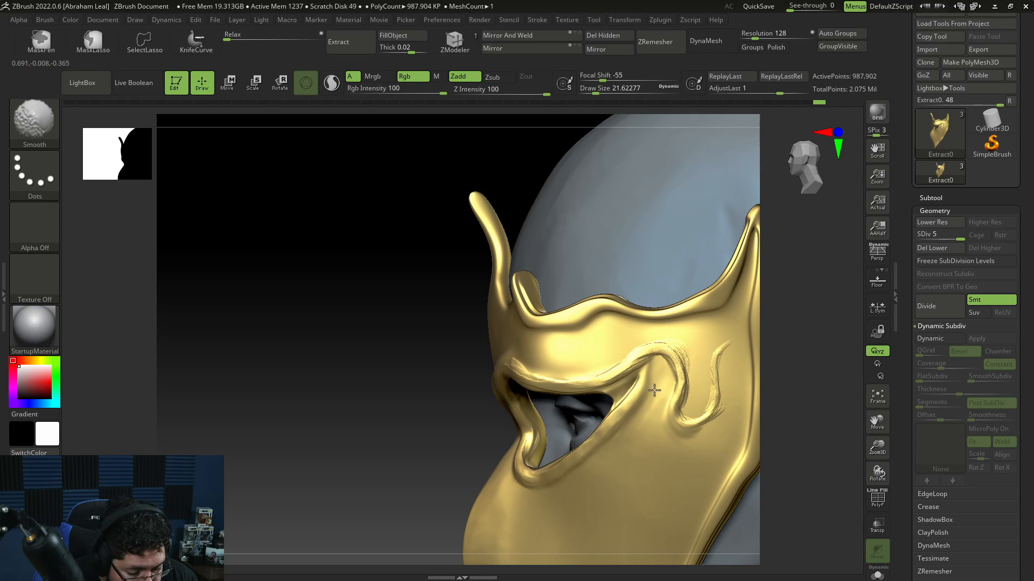
mouse_move(687, 355)
shift+mouse_down()
mouse_move(639, 353)
mouse_move(652, 352)
mouse_move(674, 391)
mouse_move(718, 351)
shift+mouse_up()
key(space)
click(645, 412)
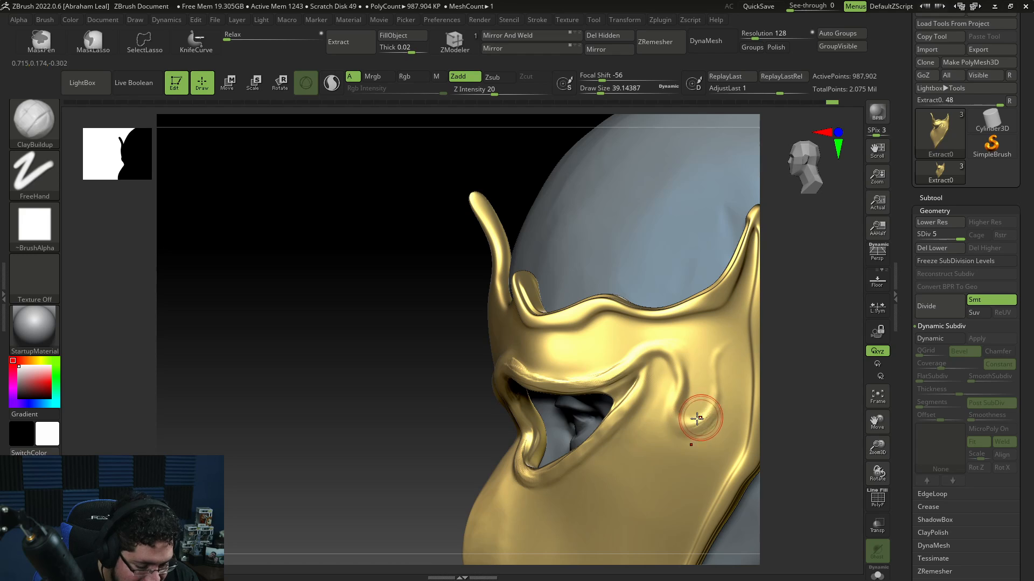
Step: Refine the mask's front centre line with ClayBuildup and smoothing strokes at draw size about 35
key(space)
drag(710, 394, 707, 394)
mouse_move(799, 407)
alt+mouse_down()
mouse_move(792, 326)
mouse_move(824, 366)
mouse_move(745, 427)
alt+mouse_up()
shift+drag(685, 411, 683, 420)
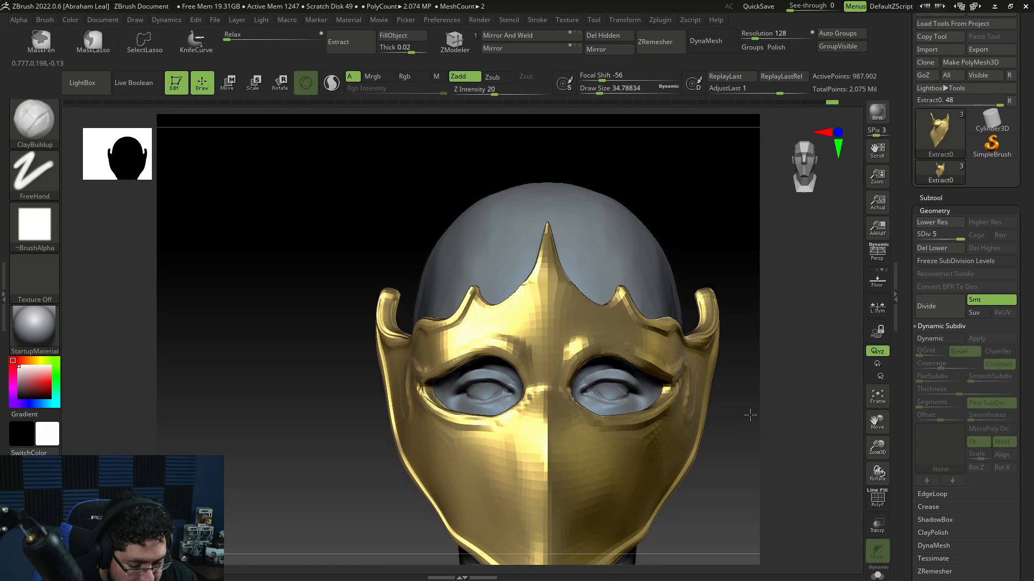
drag(750, 415, 708, 413)
alt+drag(707, 413, 756, 370)
shift+drag(548, 437, 553, 413)
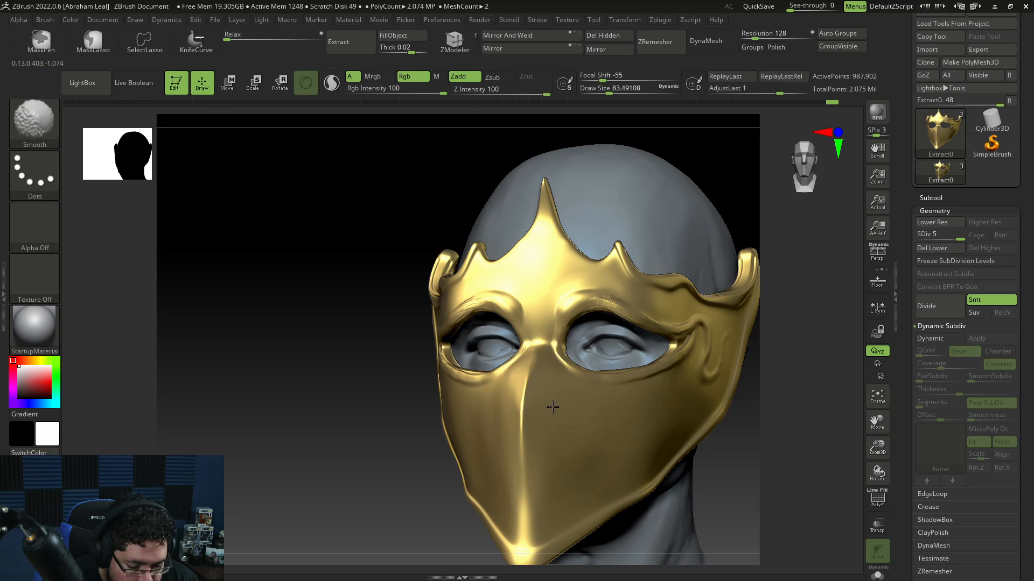
shift+drag(553, 407, 553, 408)
drag(757, 457, 840, 452)
shift+drag(516, 398, 513, 392)
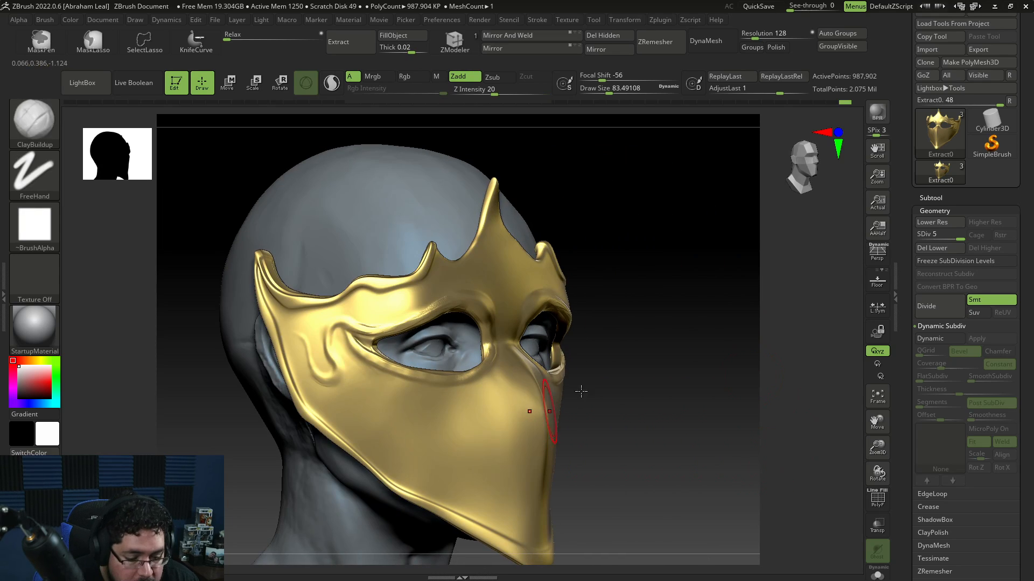
drag(608, 391, 584, 397)
Step: Try carving grooves into the mask's cheek with DamStandard at draw size about 46, undoing the strokes
key(b)
key(d)
key(s)
key(space)
mouse_move(494, 356)
mouse_down()
mouse_move(488, 376)
mouse_move(493, 355)
mouse_move(486, 377)
mouse_move(446, 386)
mouse_up()
key(space)
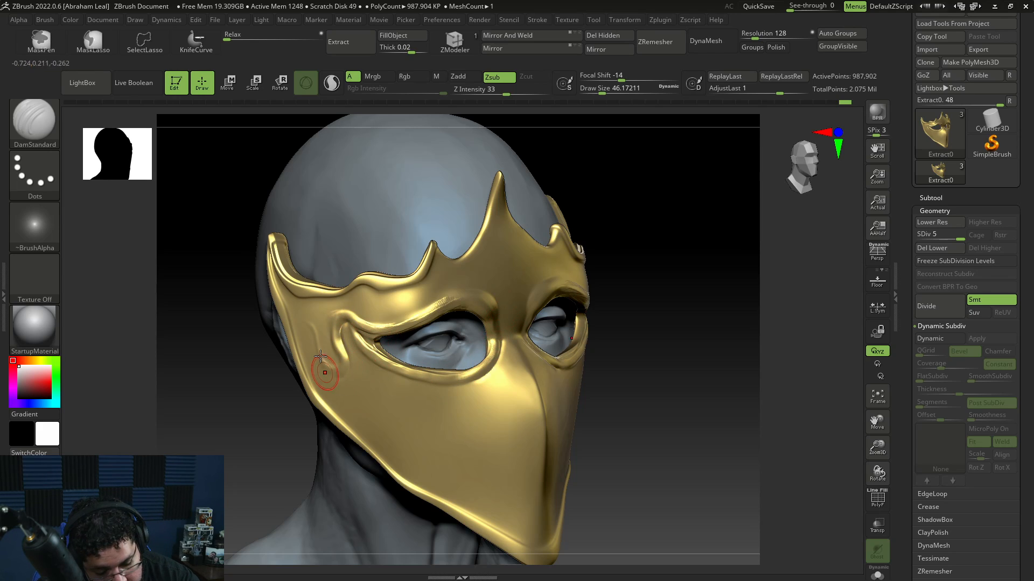
key(ctrl+z)
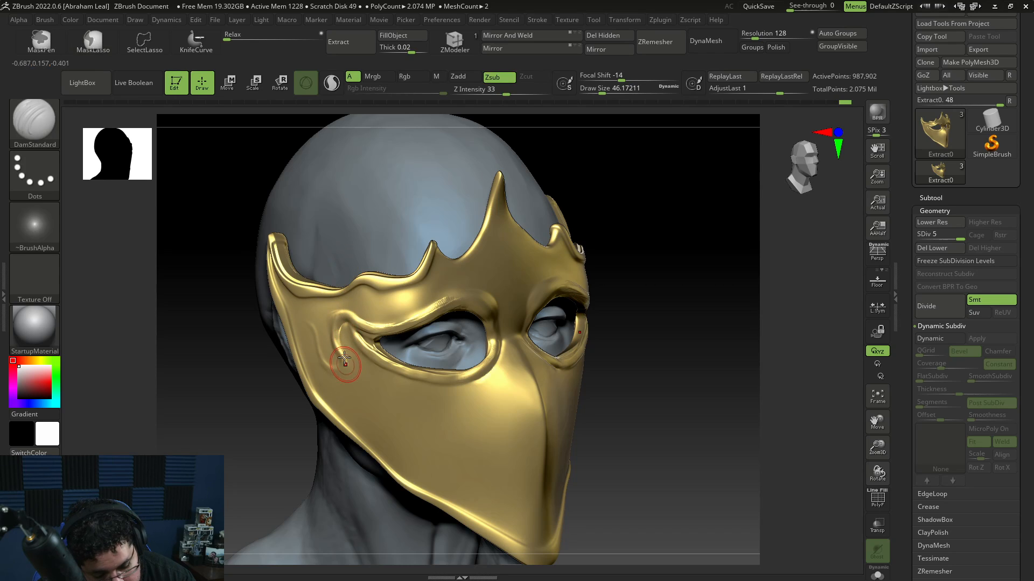
shift+drag(341, 344, 341, 371)
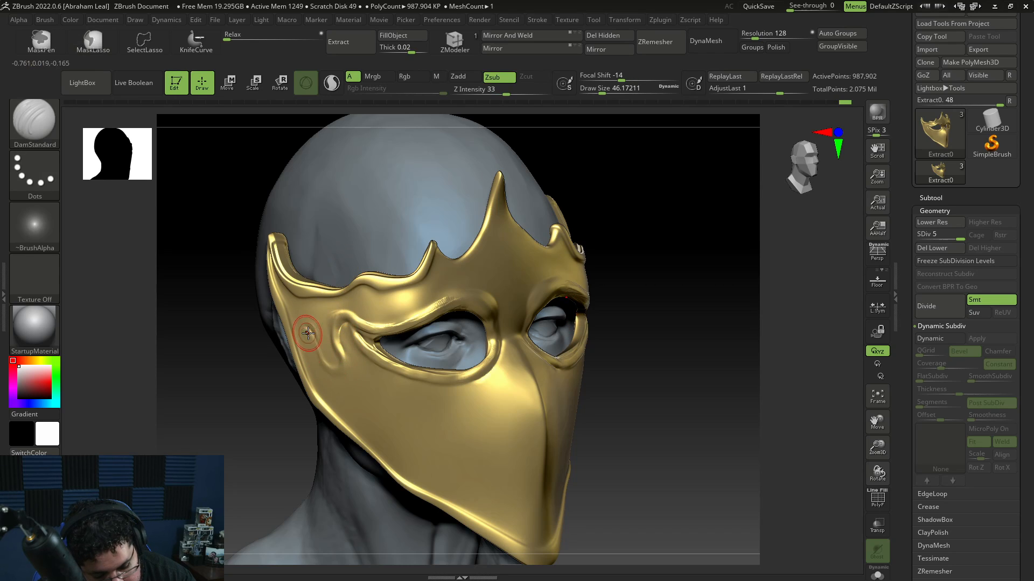
mouse_move(308, 334)
mouse_down()
mouse_move(323, 366)
mouse_move(343, 366)
mouse_up()
key(ctrl+z)
key(ctrl+z)
key(ctrl+z)
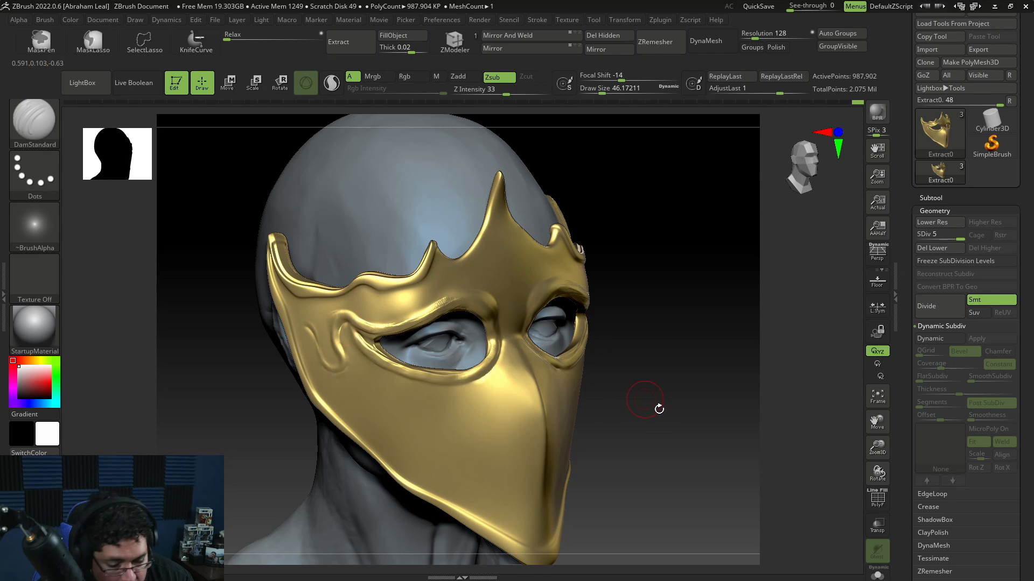
Step: Switch to the Move brush and drop the mask to its lowest subdivision level, SDiv 1
drag(659, 409, 684, 404)
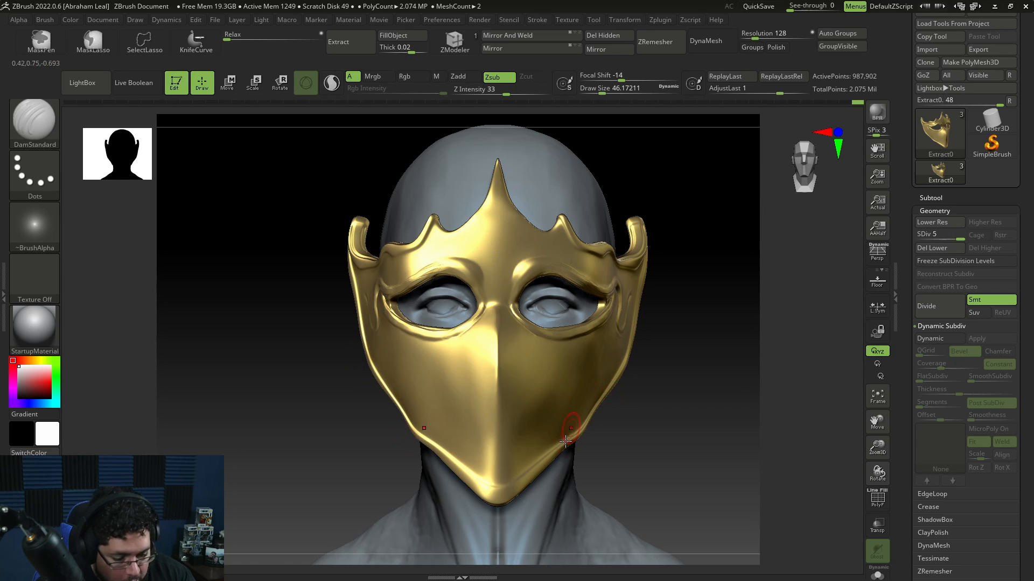
key(b)
key(m)
key(v)
key(space)
key(space)
mouse_move(697, 403)
mouse_down()
mouse_move(659, 392)
mouse_move(668, 381)
mouse_move(614, 397)
mouse_move(731, 394)
mouse_move(609, 397)
mouse_up()
key(b)
key(s)
key(m)
key(shift+d)
key(shift+d)
key(shift+d)
key(shift+d)
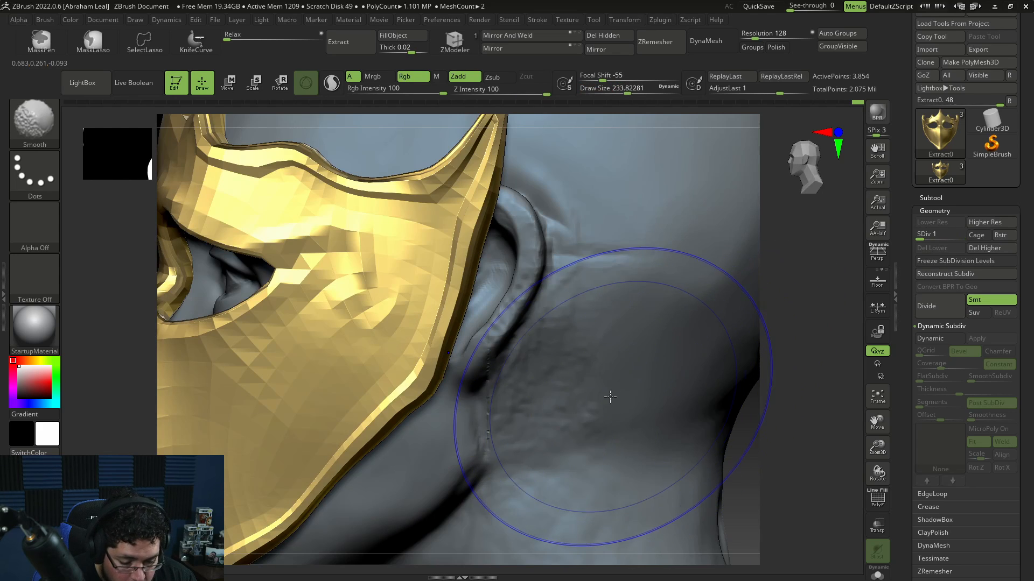
Step: Smooth and pull the mask's lower side edges in toward the jaw and neck with the Move brush at draw size about 172
mouse_move(751, 364)
alt+mouse_down()
mouse_move(753, 351)
mouse_move(724, 337)
alt+mouse_up()
key(space)
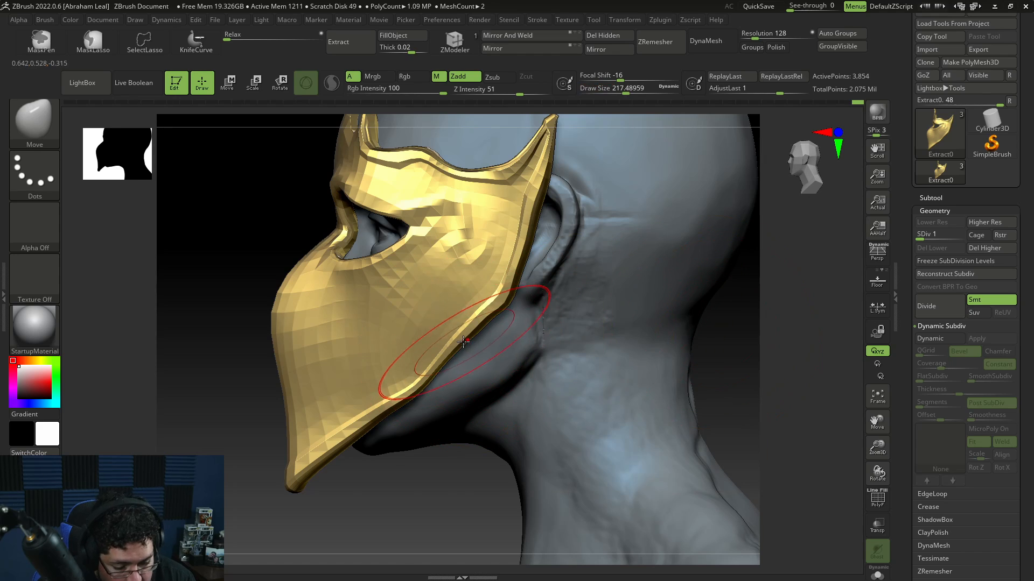
key(space)
drag(465, 337, 457, 334)
drag(458, 329, 447, 324)
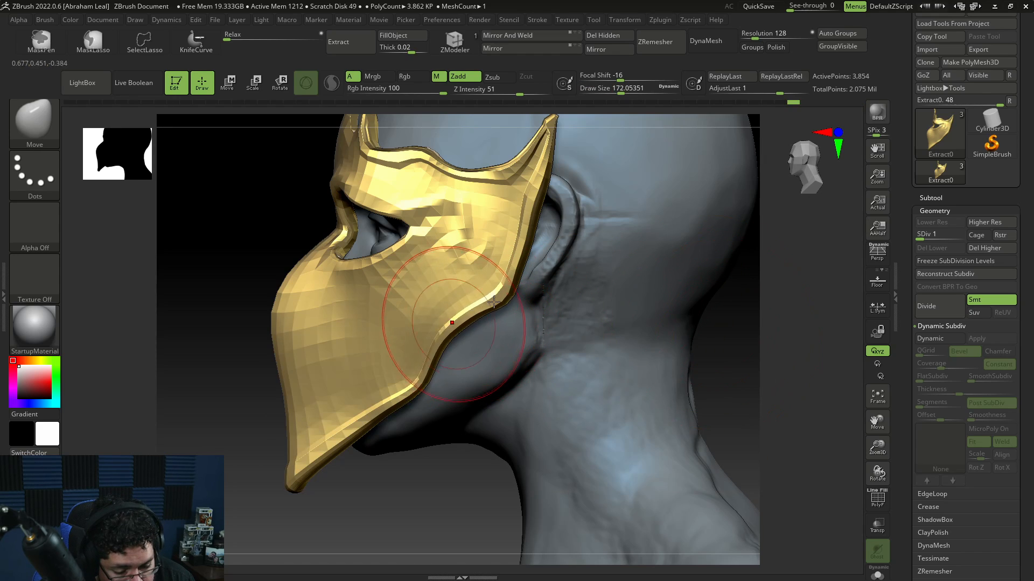
mouse_move(771, 307)
mouse_down()
mouse_move(806, 306)
mouse_move(484, 326)
mouse_move(641, 305)
mouse_up()
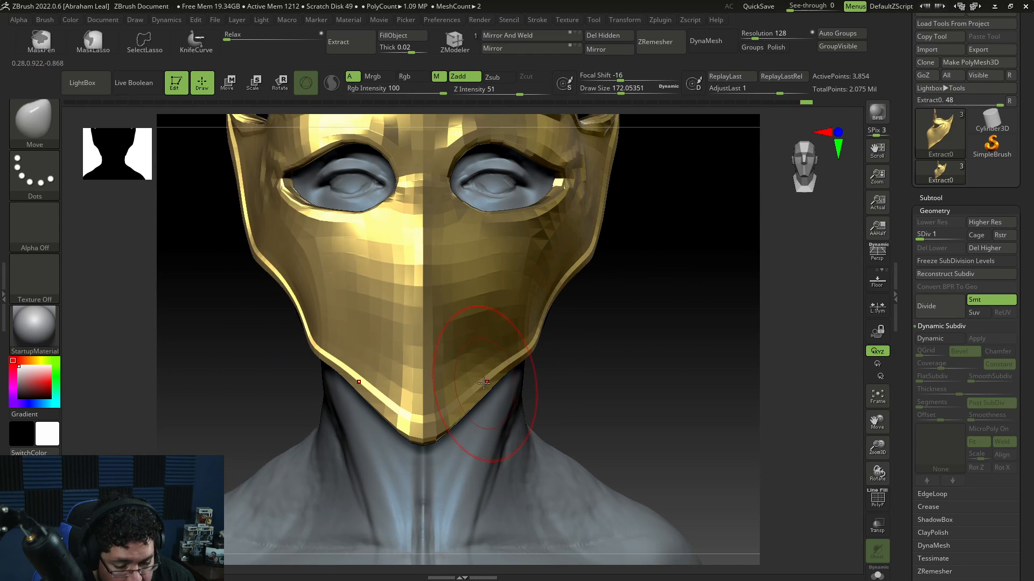
drag(487, 388, 476, 376)
drag(533, 369, 565, 360)
shift+drag(498, 361, 490, 353)
drag(619, 356, 476, 387)
mouse_move(376, 418)
shift+mouse_down()
mouse_move(469, 404)
mouse_move(446, 399)
shift+mouse_up()
drag(506, 305, 442, 319)
drag(614, 275, 562, 288)
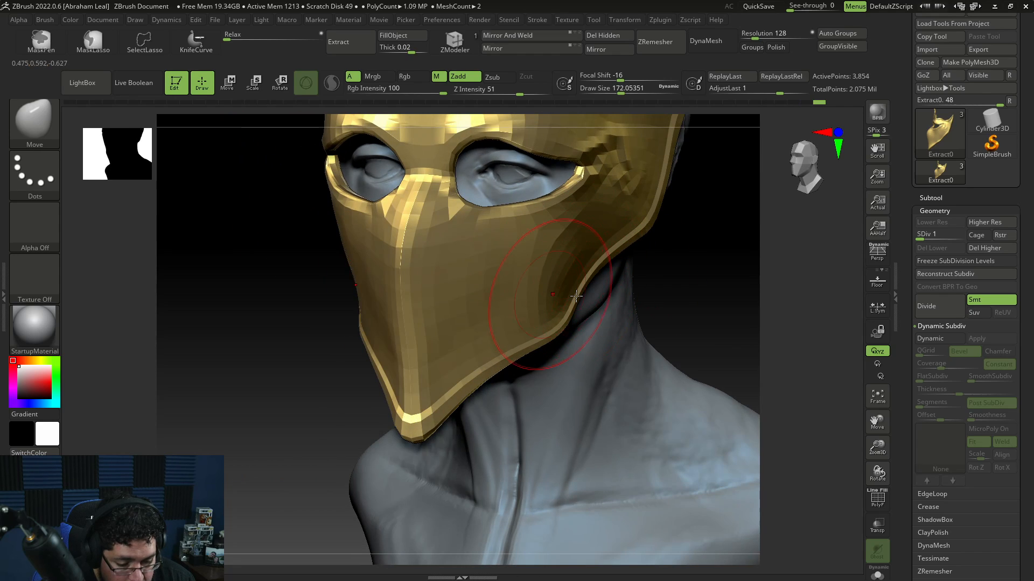
alt+drag(714, 239, 777, 228)
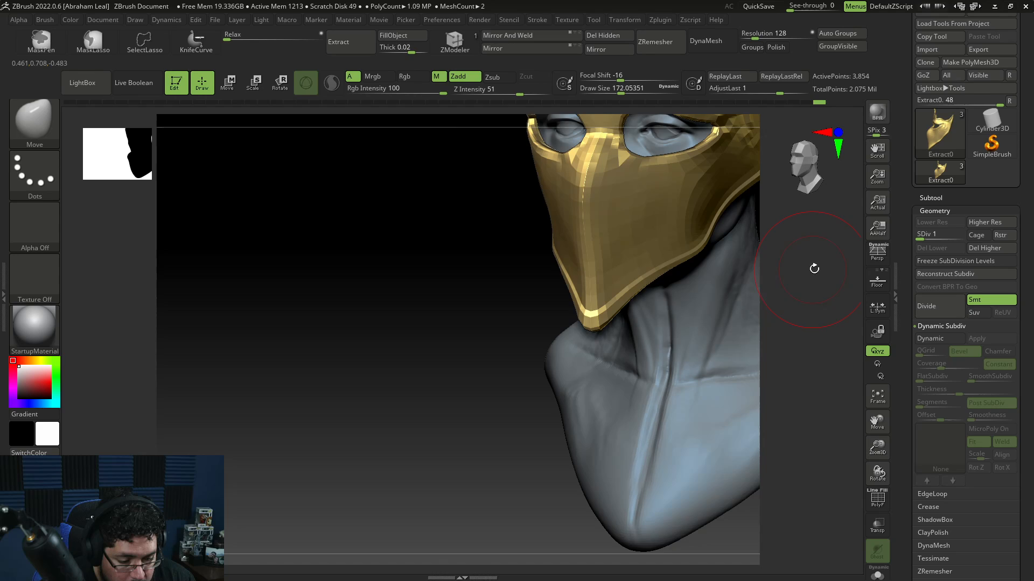
alt+drag(814, 268, 740, 274)
mouse_move(735, 299)
shift+mouse_down()
mouse_move(757, 310)
mouse_move(757, 354)
mouse_move(743, 387)
mouse_move(731, 378)
mouse_move(746, 358)
mouse_move(745, 397)
mouse_move(864, 521)
shift+mouse_up()
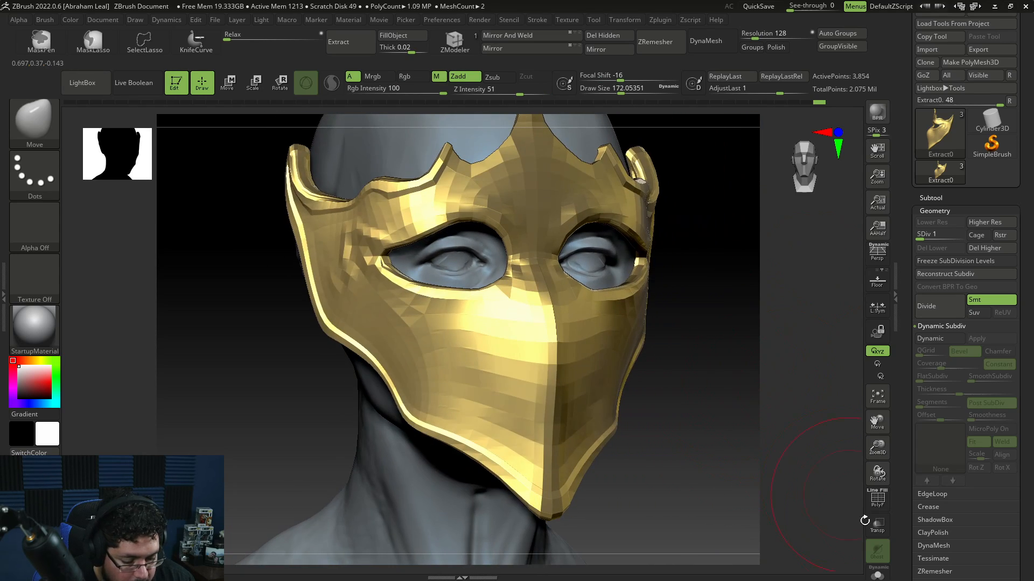
Step: Isolate the mask with Solo and return it to its highest subdivision level, SDiv 5
click(867, 571)
mouse_move(717, 429)
mouse_down()
mouse_move(734, 422)
mouse_move(709, 410)
mouse_up()
key(d)
key(d)
key(d)
key(d)
key(space)
key(b)
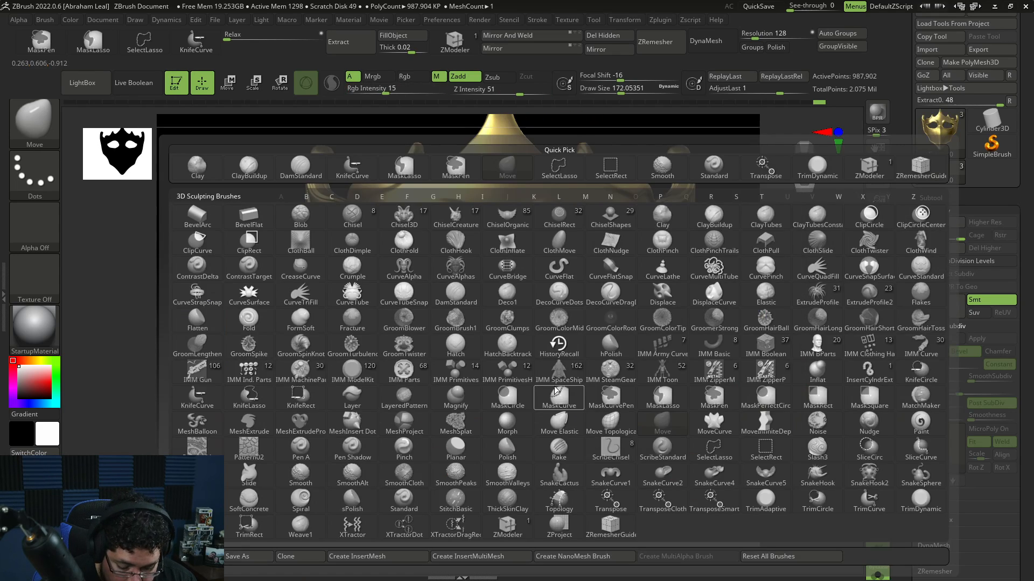
key(t)
key(d)
key(space)
drag(555, 368, 553, 359)
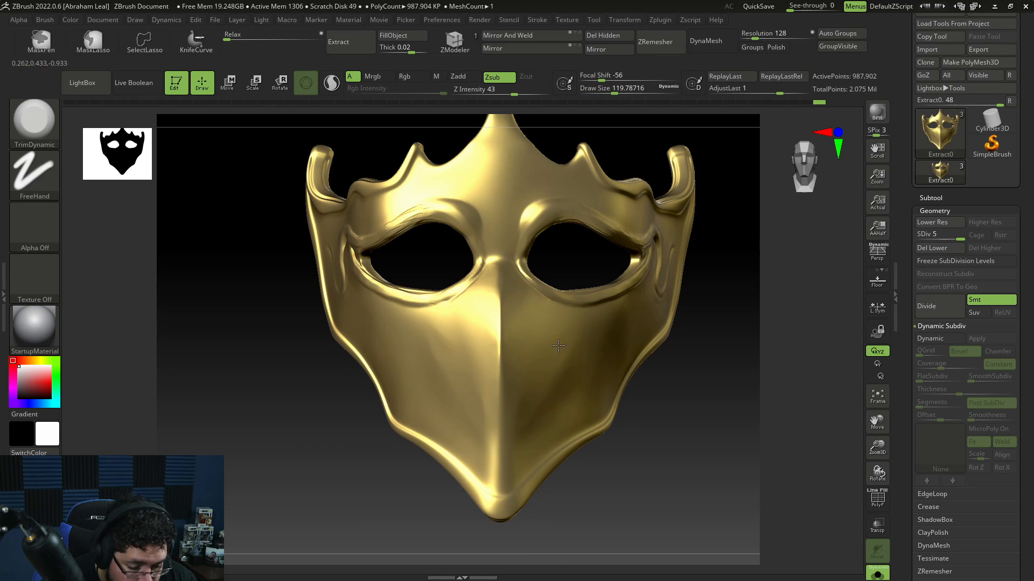
mouse_move(518, 366)
right_down()
mouse_move(584, 454)
mouse_move(525, 318)
right_up()
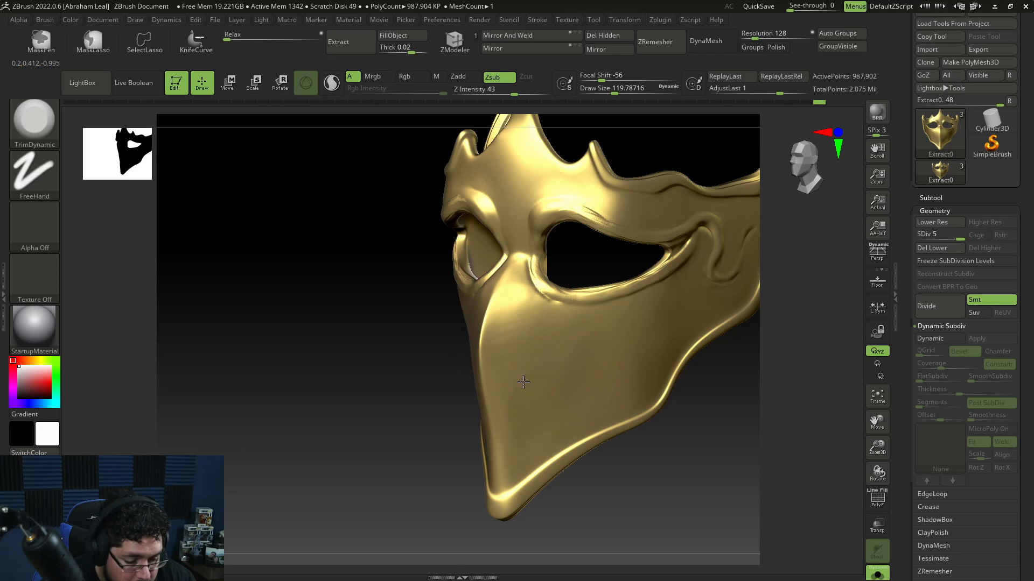
Step: Enable Lazy Mouse and carve a curved groove diagonally across the mask's cheek with DamStandard
key(b)
key(d)
key(s)
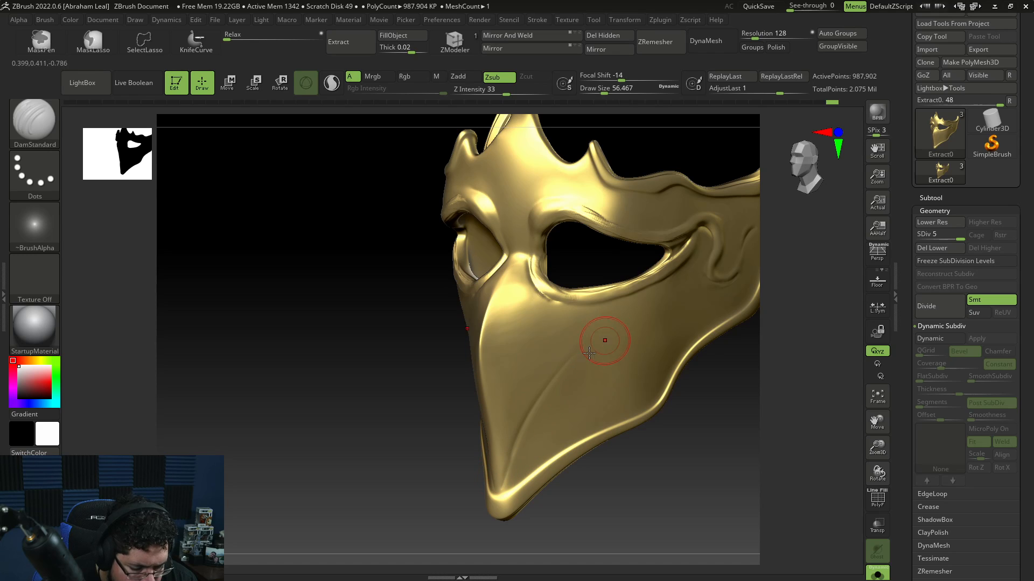
drag(641, 318, 653, 306)
drag(799, 353, 744, 354)
shift+drag(644, 315, 591, 362)
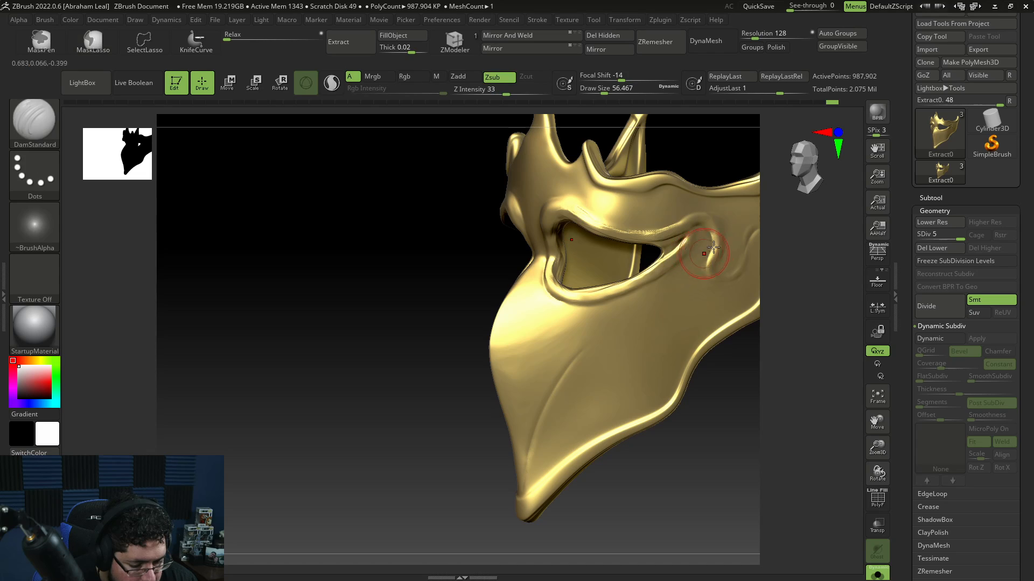
click(628, 20)
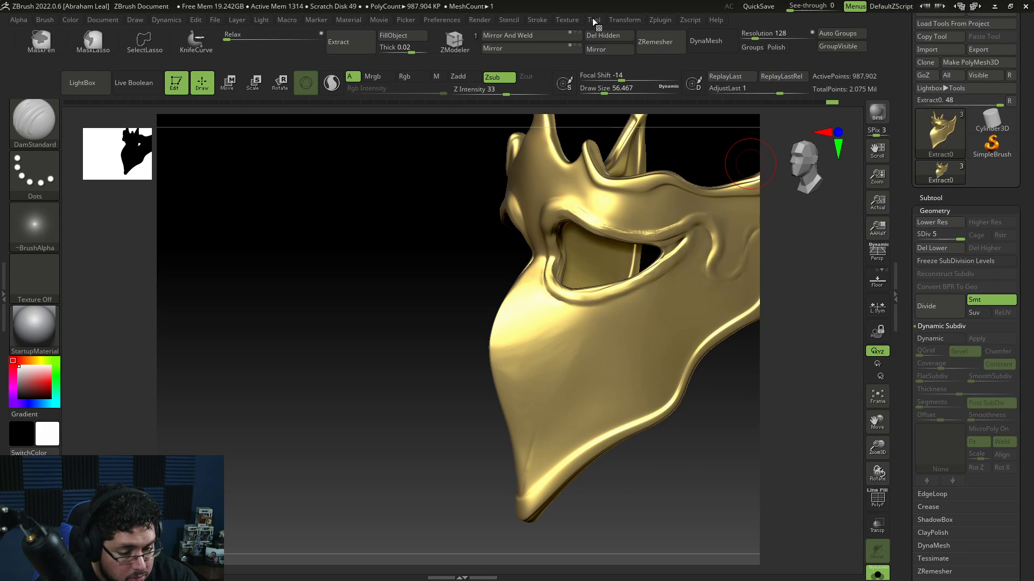
mouse_move(593, 19)
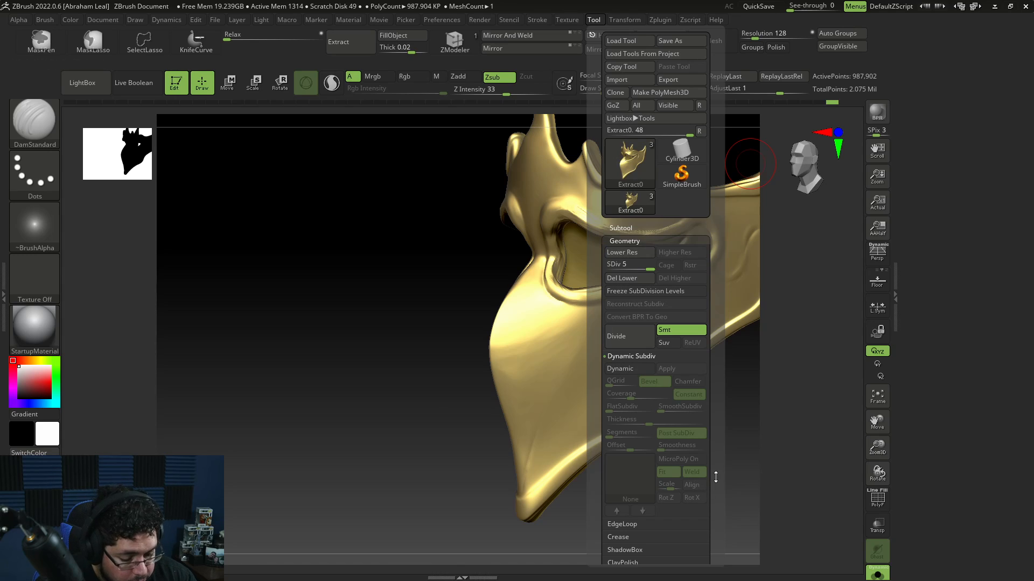
mouse_move(716, 477)
mouse_down()
mouse_move(715, 413)
mouse_move(714, 467)
mouse_up()
mouse_move(625, 21)
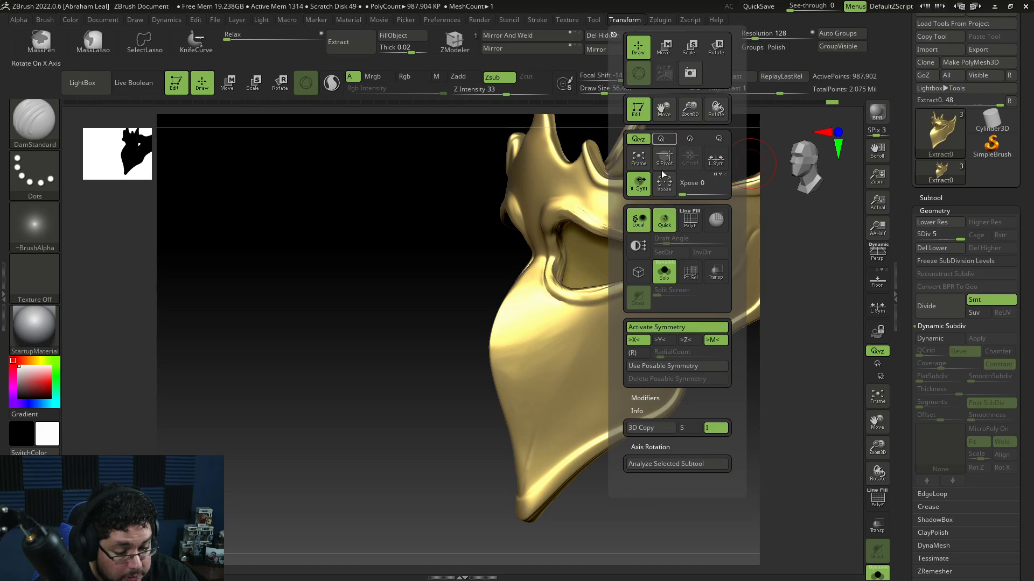
mouse_move(535, 18)
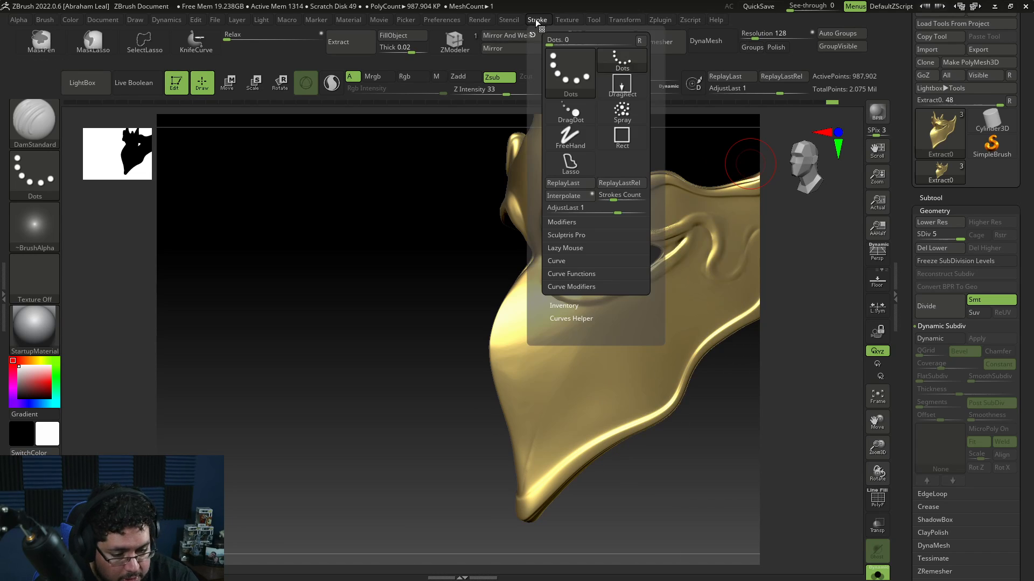
click(570, 248)
click(554, 288)
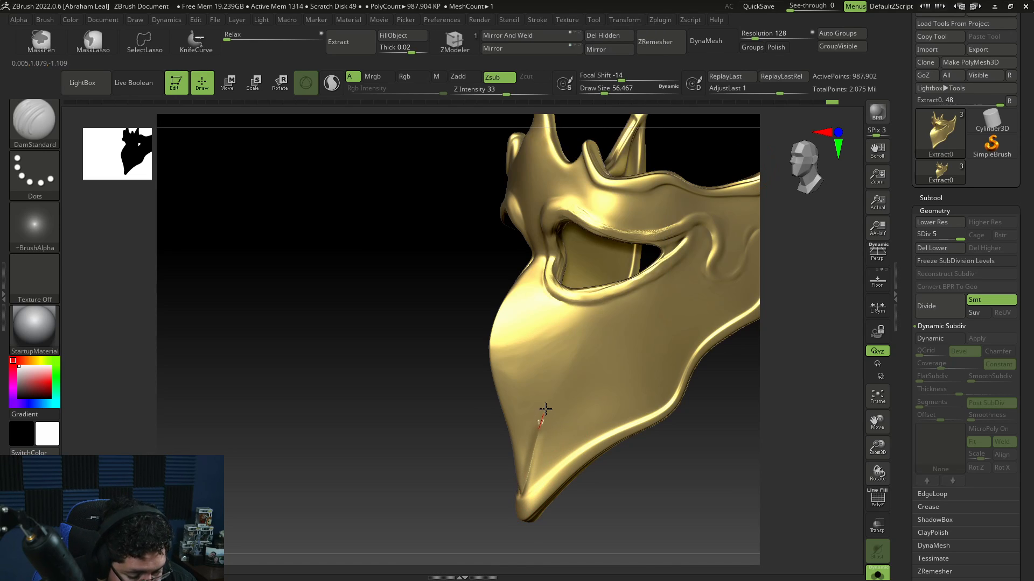
drag(565, 372, 685, 261)
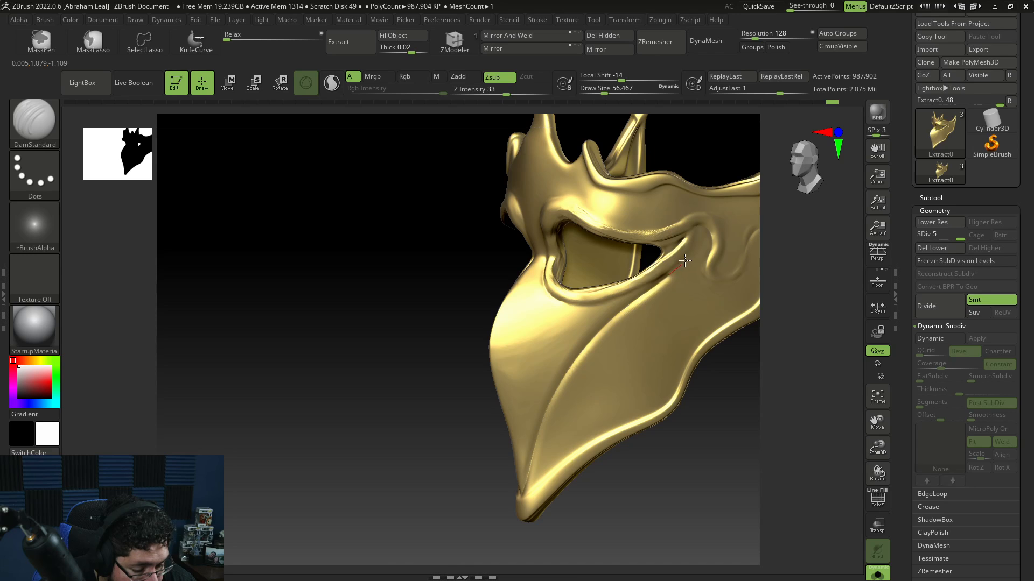
Step: Carve matching grooves along the mask's cheeks toward the lower edge with DamStandard
drag(698, 216, 696, 212)
mouse_move(693, 434)
shift+mouse_down()
mouse_move(747, 441)
mouse_move(688, 383)
mouse_move(703, 479)
mouse_move(643, 448)
shift+mouse_up()
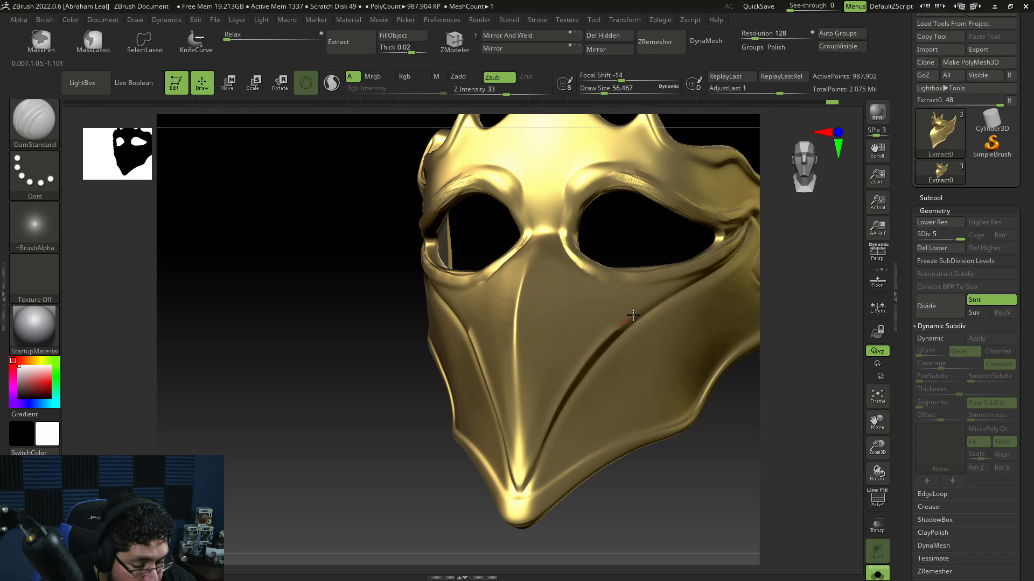
drag(634, 315, 676, 290)
drag(730, 258, 734, 254)
shift+drag(757, 394, 791, 398)
mouse_move(722, 451)
alt+mouse_down()
mouse_move(718, 426)
mouse_move(690, 413)
mouse_move(641, 422)
alt+mouse_up()
drag(706, 474, 674, 467)
key(space)
drag(670, 365, 666, 364)
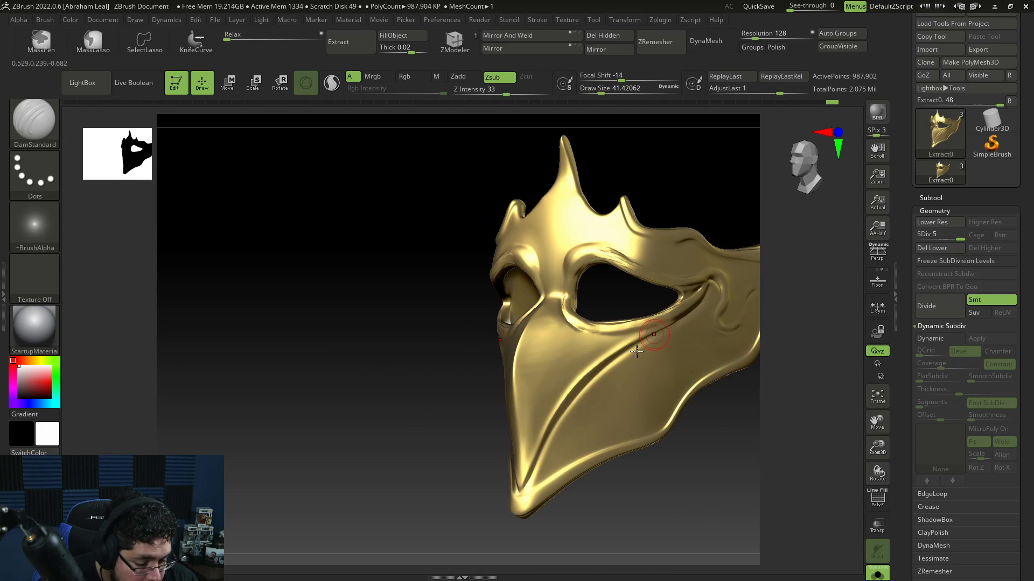
Step: Try carving a groove beside the mask's upper side ornament, undoing the stroke
drag(635, 534, 681, 525)
alt+drag(686, 464, 702, 505)
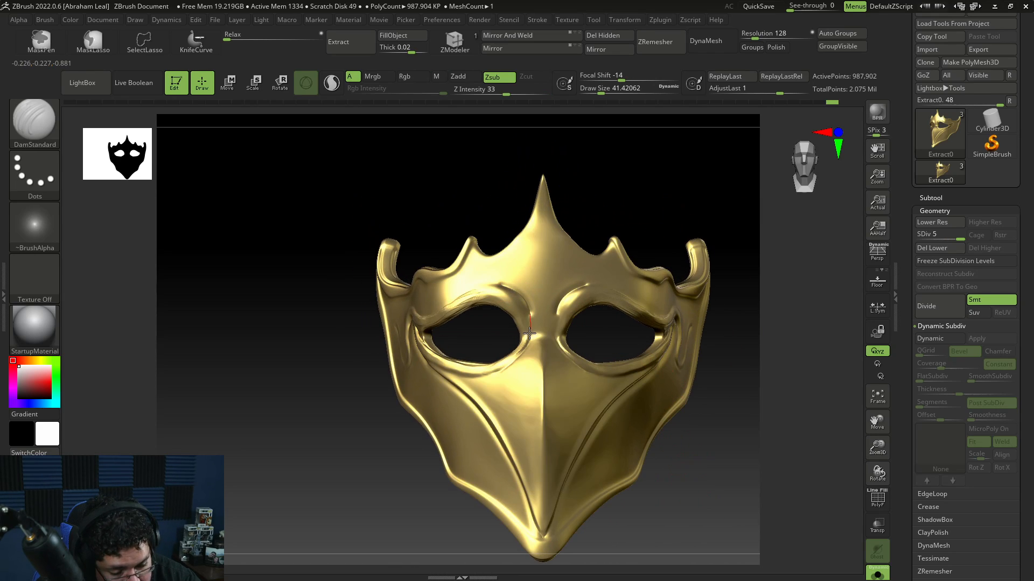
drag(523, 353, 509, 373)
mouse_move(718, 250)
mouse_down()
mouse_move(746, 226)
mouse_move(740, 265)
mouse_up()
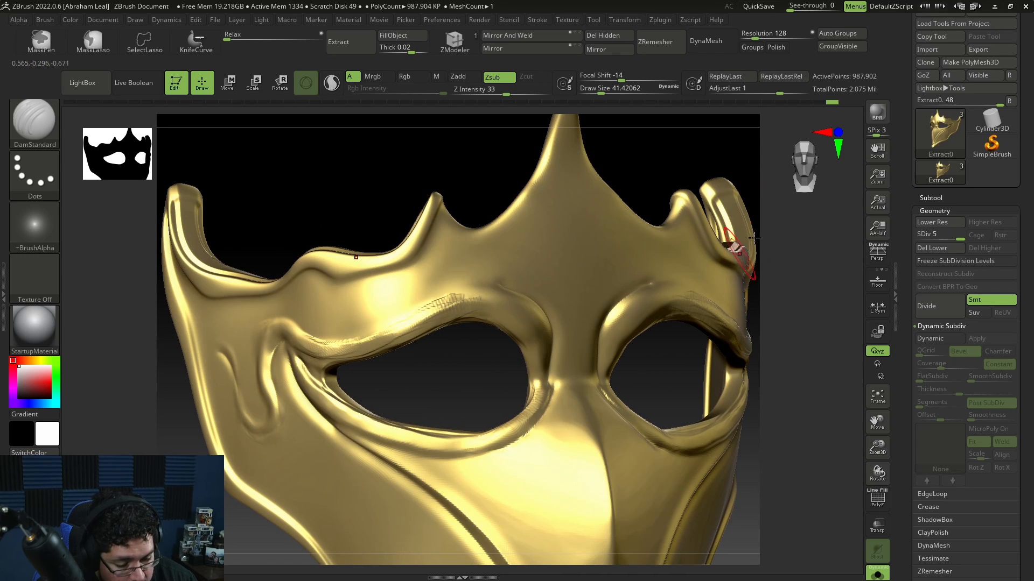
key(ctrl+z)
Step: Carve and smooth grooves around the eye holes and brow at draw size about 41
drag(786, 333, 768, 341)
drag(607, 379, 615, 299)
mouse_move(791, 323)
mouse_down()
mouse_move(838, 376)
mouse_move(750, 324)
mouse_up()
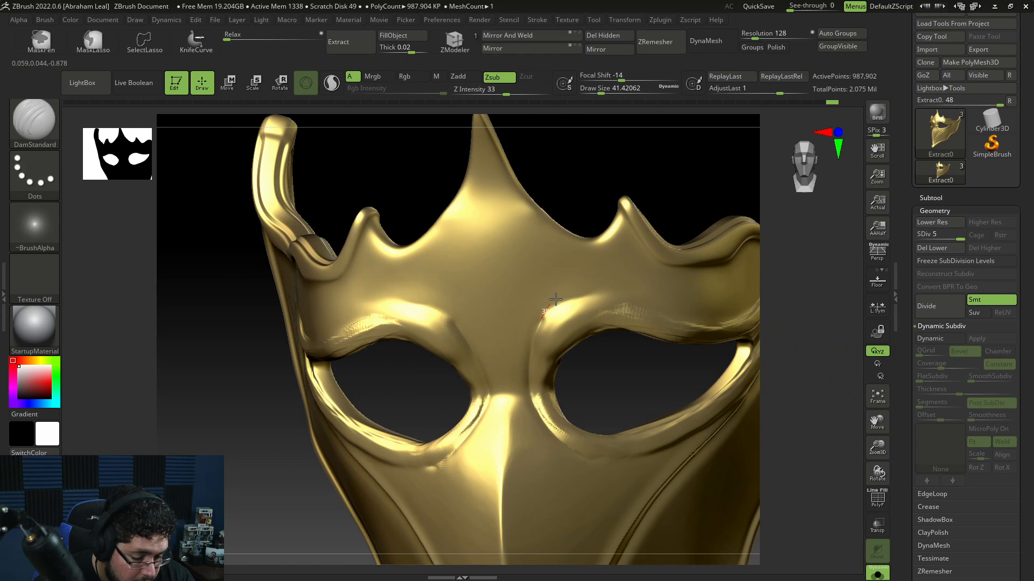
drag(817, 323, 791, 331)
mouse_move(528, 386)
mouse_down()
mouse_move(536, 353)
mouse_move(578, 315)
mouse_move(638, 303)
mouse_move(708, 323)
mouse_move(743, 310)
mouse_up()
drag(780, 254, 657, 335)
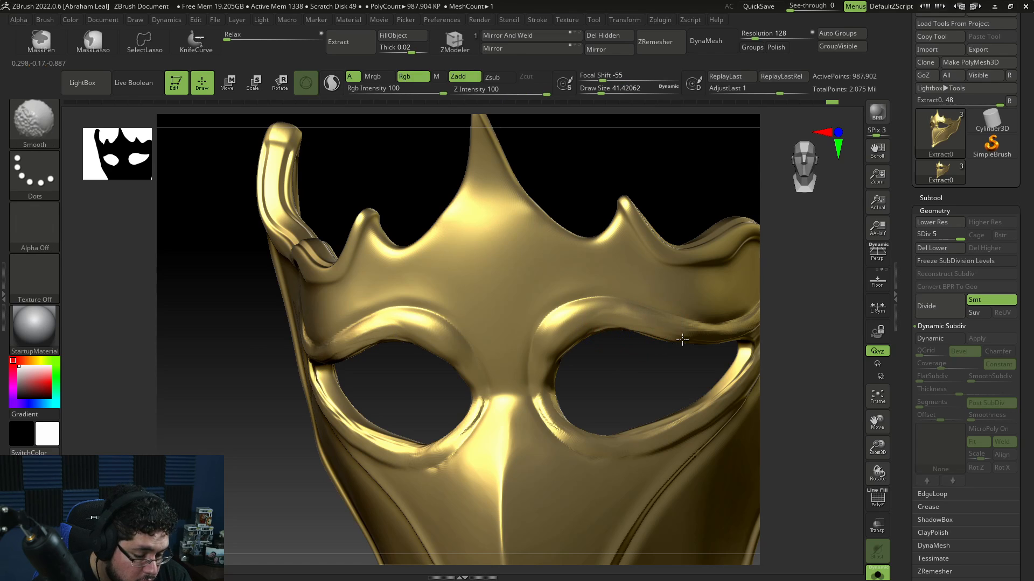
shift+drag(781, 317, 830, 284)
drag(419, 399, 445, 404)
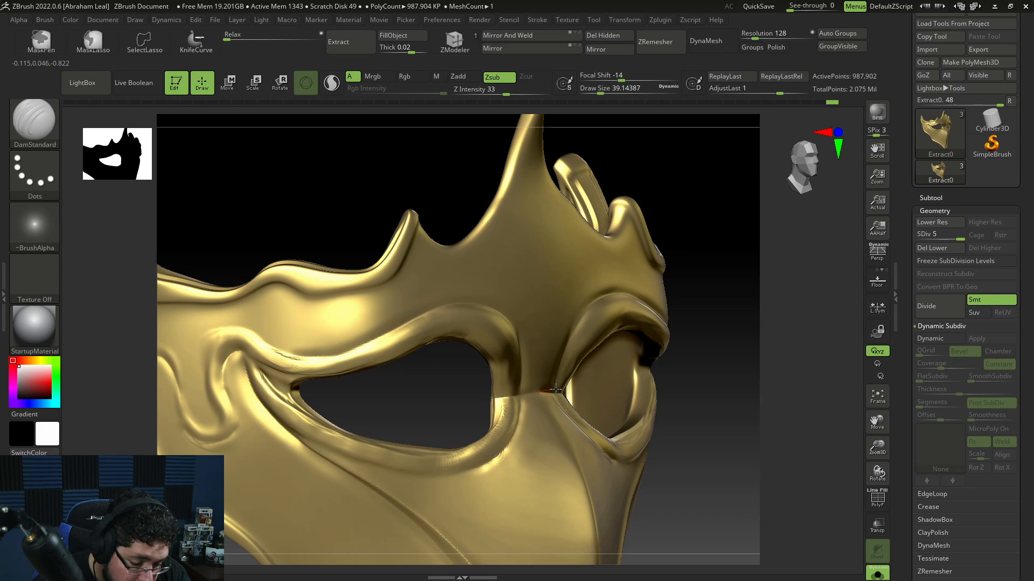
Step: Carve grooves below the eye holes along the nose bridge at draw size about 25
shift+drag(817, 334, 761, 316)
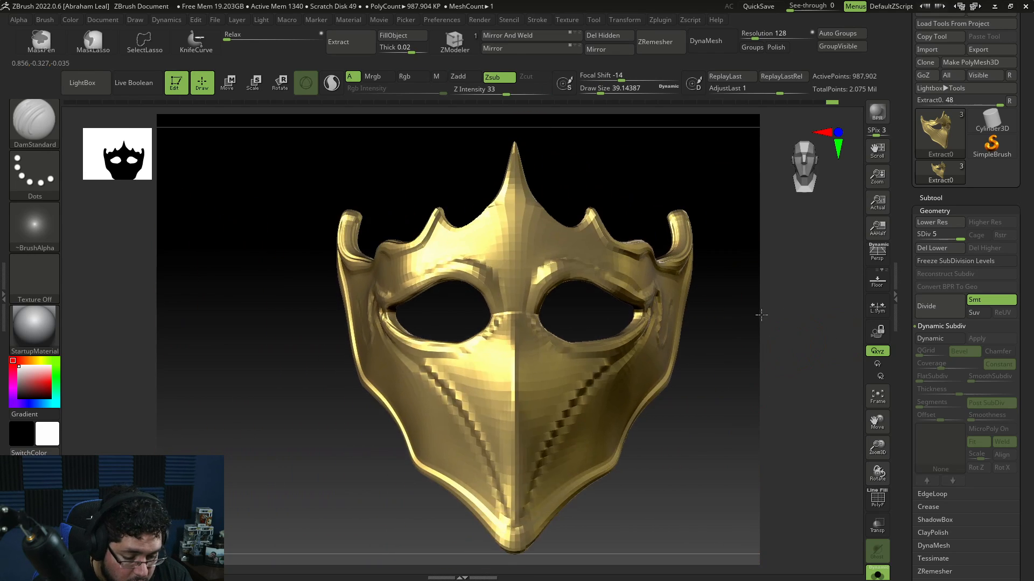
mouse_move(695, 358)
mouse_down()
mouse_move(734, 367)
mouse_move(700, 412)
mouse_up()
mouse_move(590, 301)
shift+mouse_down()
mouse_move(563, 288)
mouse_move(547, 295)
mouse_move(557, 278)
mouse_move(585, 313)
shift+mouse_up()
mouse_move(692, 310)
mouse_down()
mouse_move(648, 346)
mouse_move(552, 323)
mouse_move(558, 389)
mouse_up()
mouse_move(535, 323)
mouse_down()
mouse_move(561, 418)
mouse_move(562, 495)
mouse_up()
drag(772, 496, 784, 461)
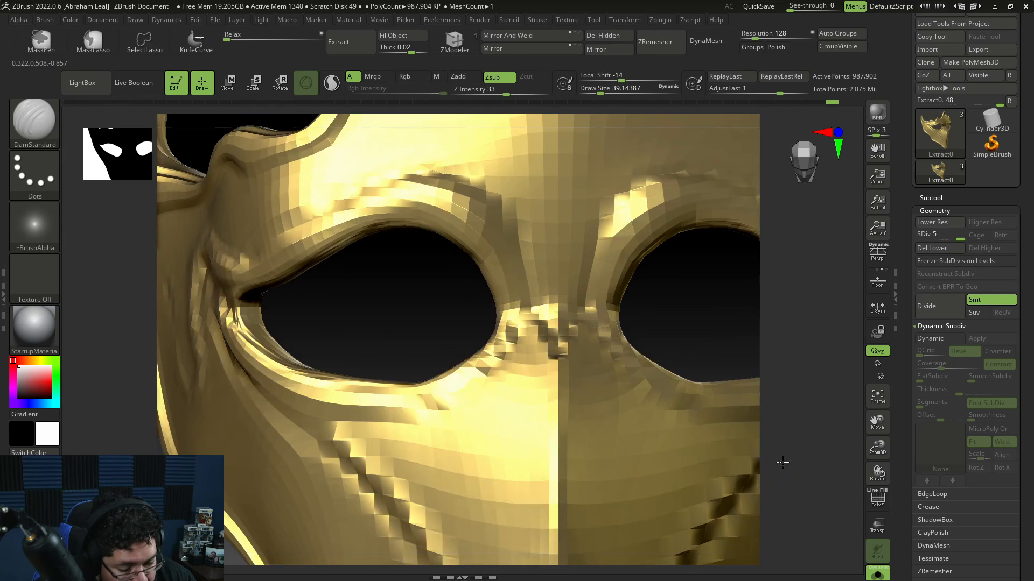
mouse_move(552, 336)
shift+mouse_down()
mouse_move(556, 353)
mouse_move(576, 348)
shift+mouse_up()
key(space)
drag(638, 304, 736, 311)
mouse_move(584, 326)
shift+mouse_down()
mouse_move(593, 296)
mouse_move(576, 335)
mouse_move(555, 346)
mouse_move(612, 479)
shift+mouse_up()
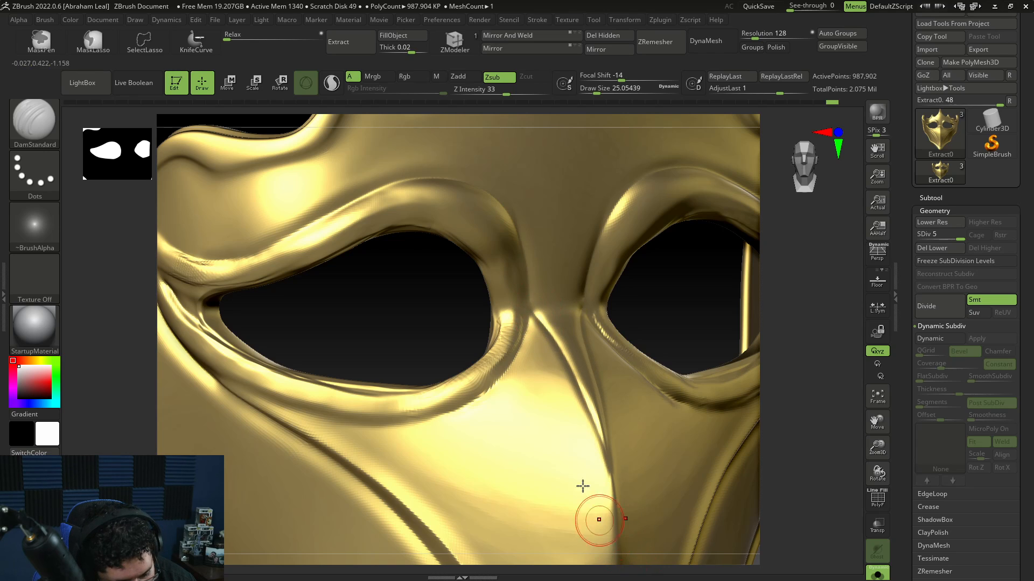
shift+drag(551, 350, 547, 346)
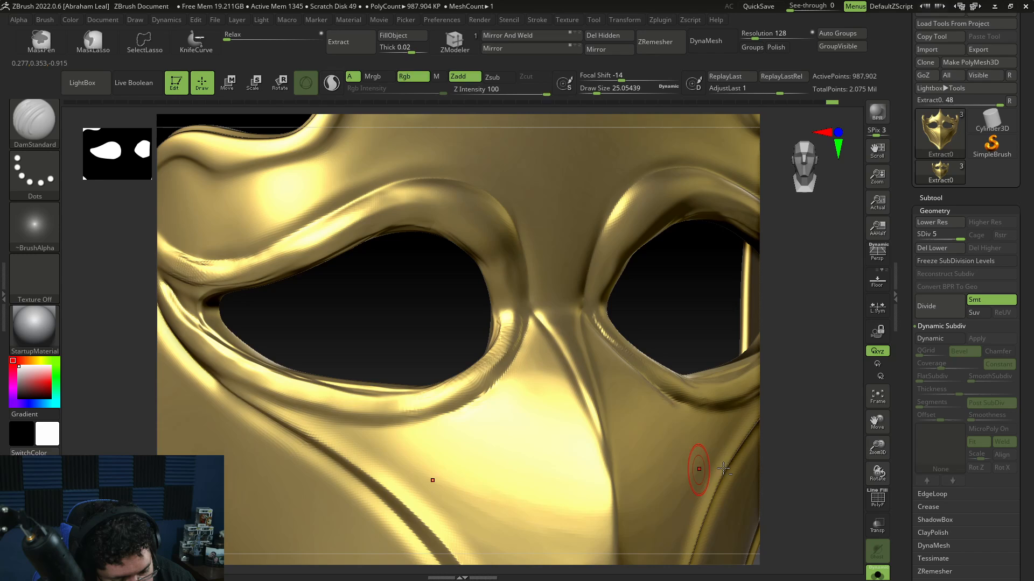
Step: Deepen the grooves around the mask's side swirls and cheeks with DamStandard at draw size about 25
key(f)
alt+drag(763, 445, 723, 385)
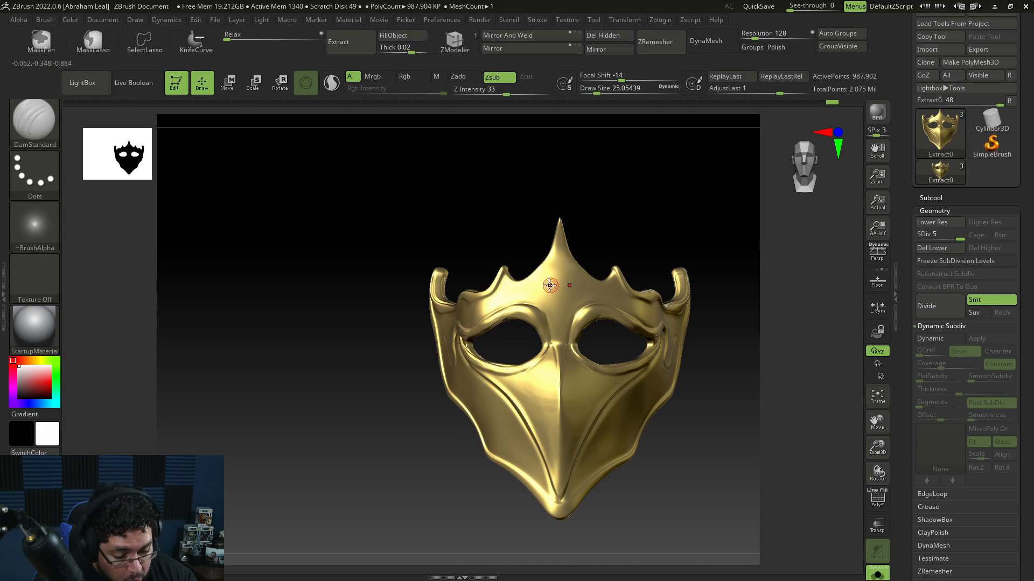
mouse_move(694, 284)
mouse_down()
mouse_move(738, 309)
mouse_move(713, 351)
mouse_move(680, 296)
mouse_up()
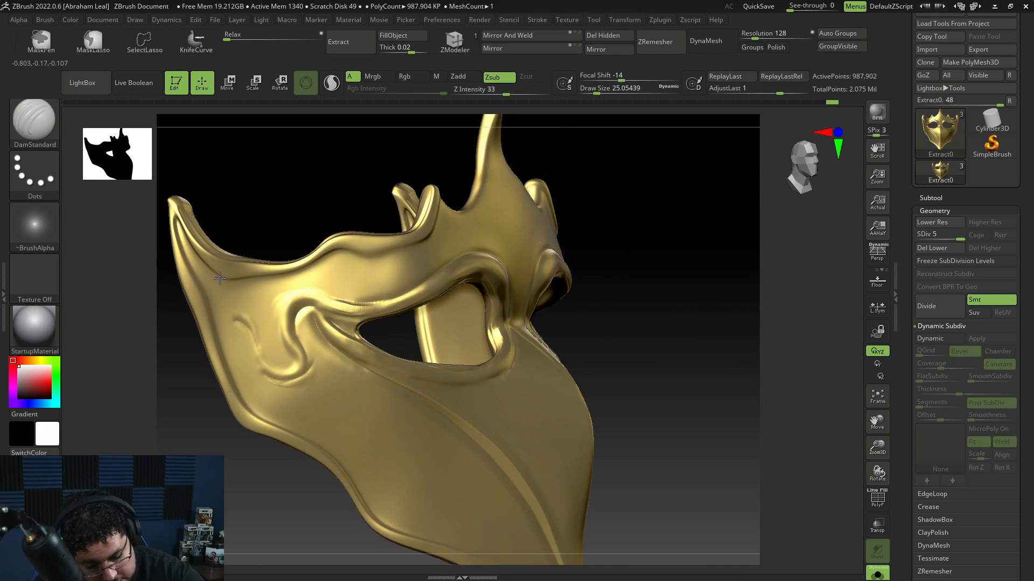
drag(340, 301, 420, 305)
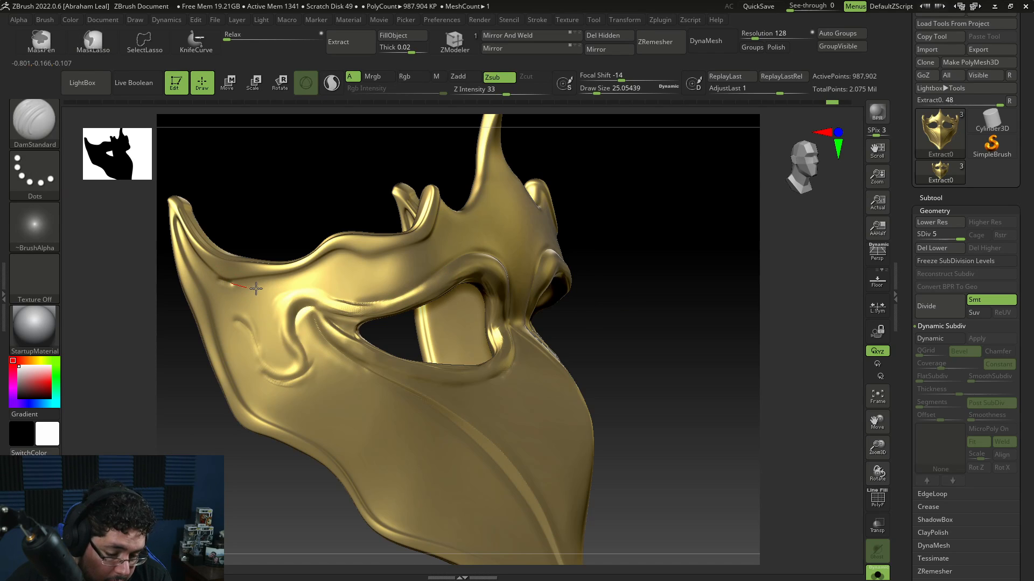
drag(406, 295, 421, 287)
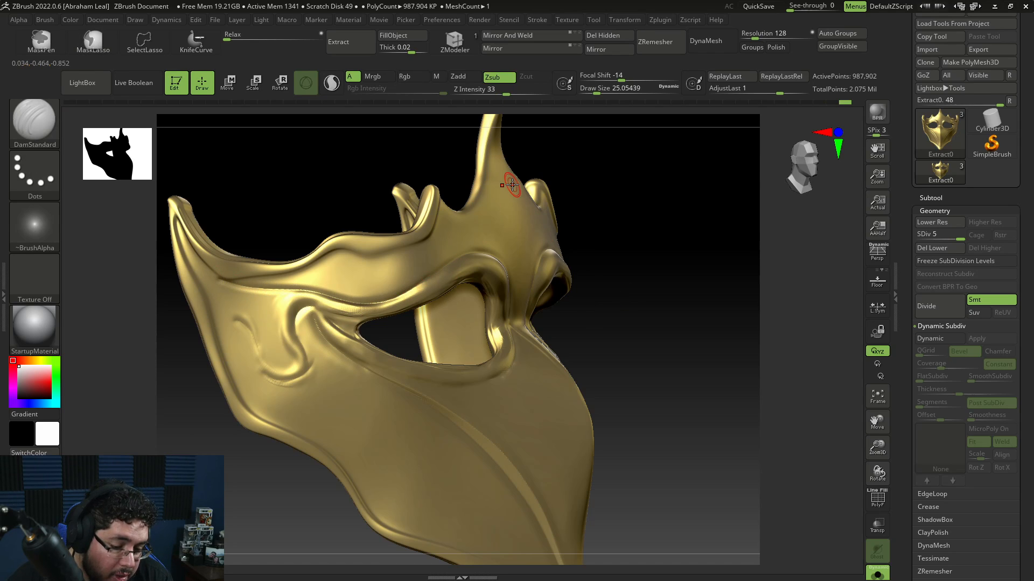
drag(638, 303, 741, 354)
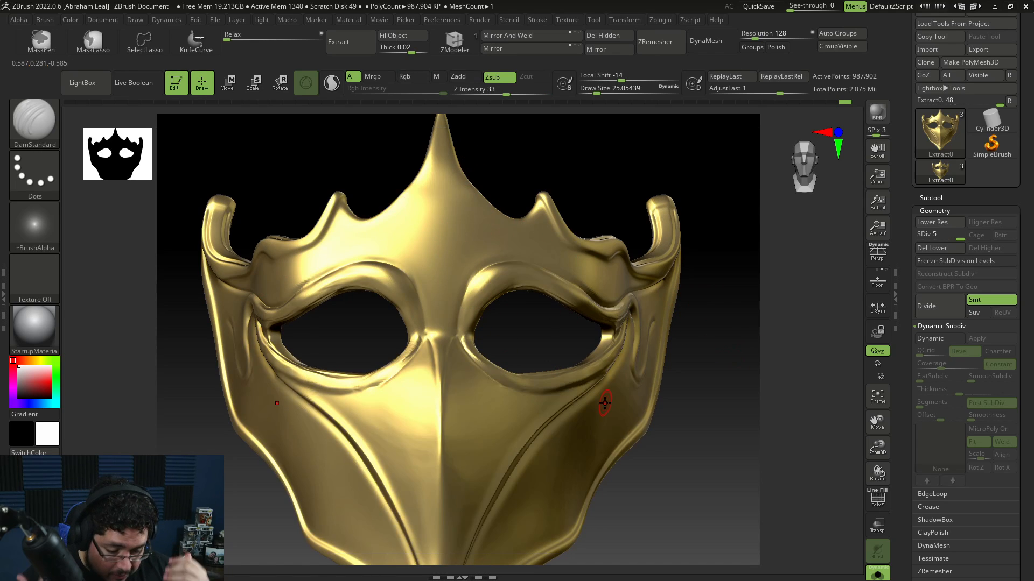
Step: Orbit to the mask's side and carve a groove along the side swirl with DamStandard
drag(667, 405, 691, 402)
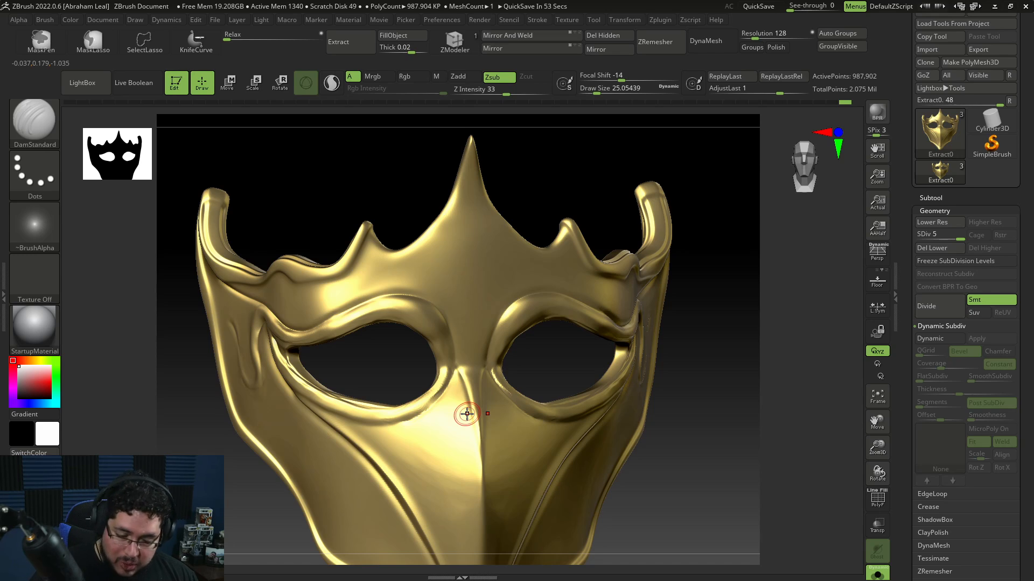
drag(676, 443, 674, 352)
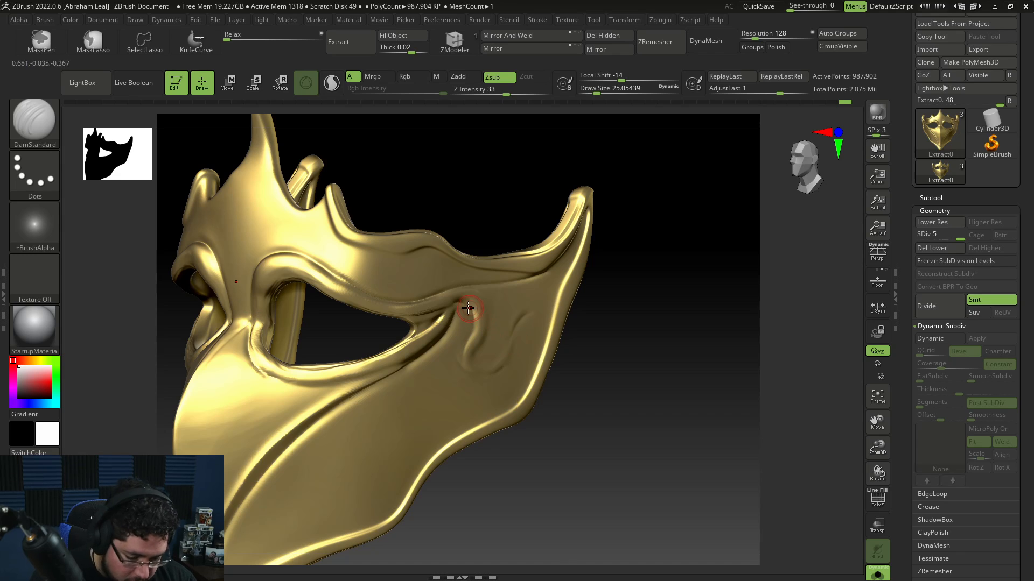
right_drag(552, 340, 510, 324)
mouse_move(509, 324)
shift+mouse_down()
mouse_move(525, 340)
mouse_move(521, 333)
shift+mouse_up()
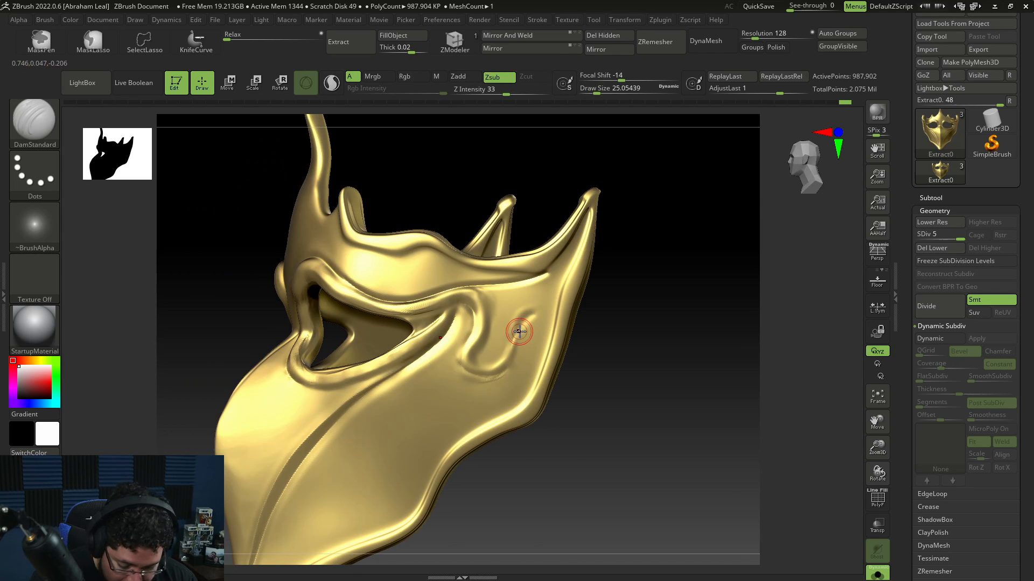
Step: Switch to TrimDynamic at draw size about 54 and flatten and smooth the side cheek area around the swirl
key(b)
key(t)
key(d)
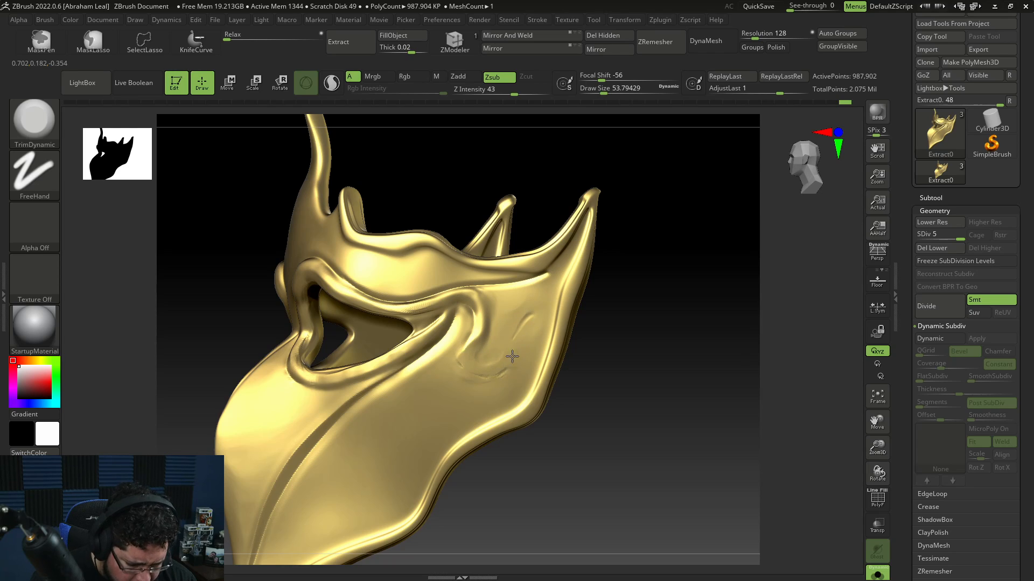
drag(490, 325, 486, 322)
mouse_move(466, 362)
mouse_down()
mouse_move(498, 315)
mouse_move(521, 317)
mouse_up()
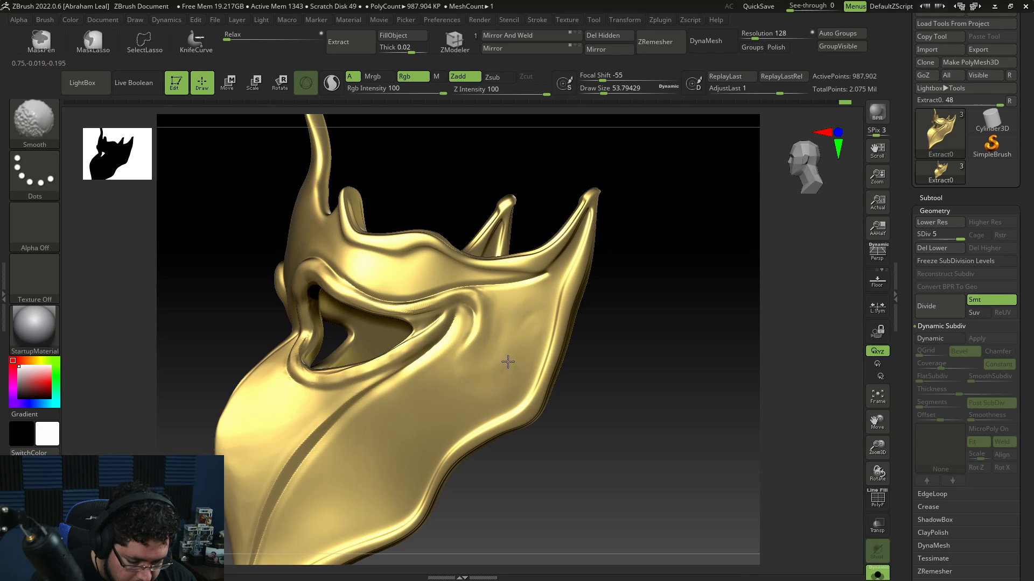
right_drag(521, 317, 624, 304)
mouse_move(509, 301)
shift+mouse_down()
mouse_move(542, 342)
mouse_move(548, 370)
shift+mouse_up()
ctrl+right_drag(560, 366, 576, 343)
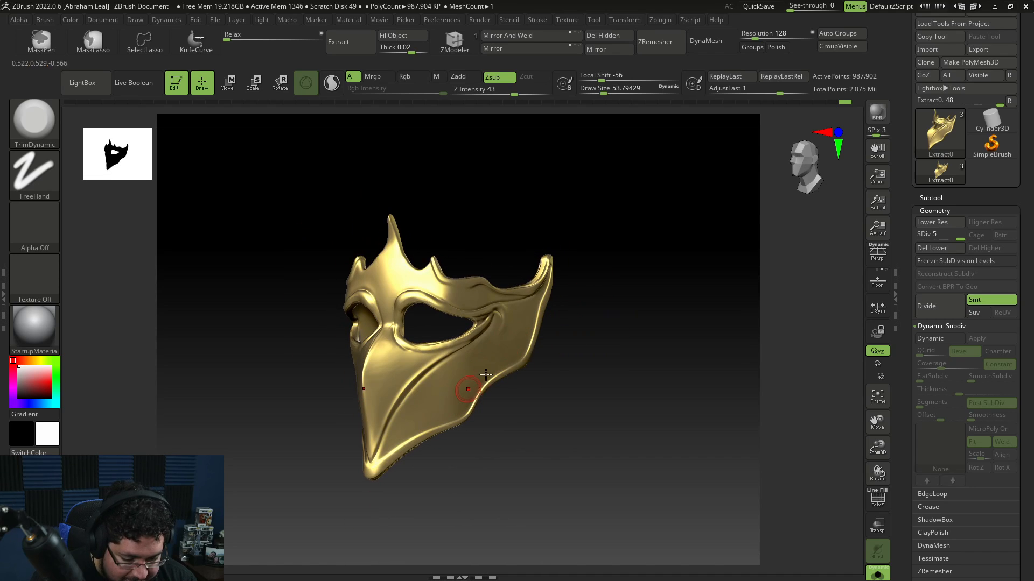
Step: Select DamStandard at draw size about 23 and carve grooves beneath the eye hole's outer corner
right_drag(485, 374, 544, 364)
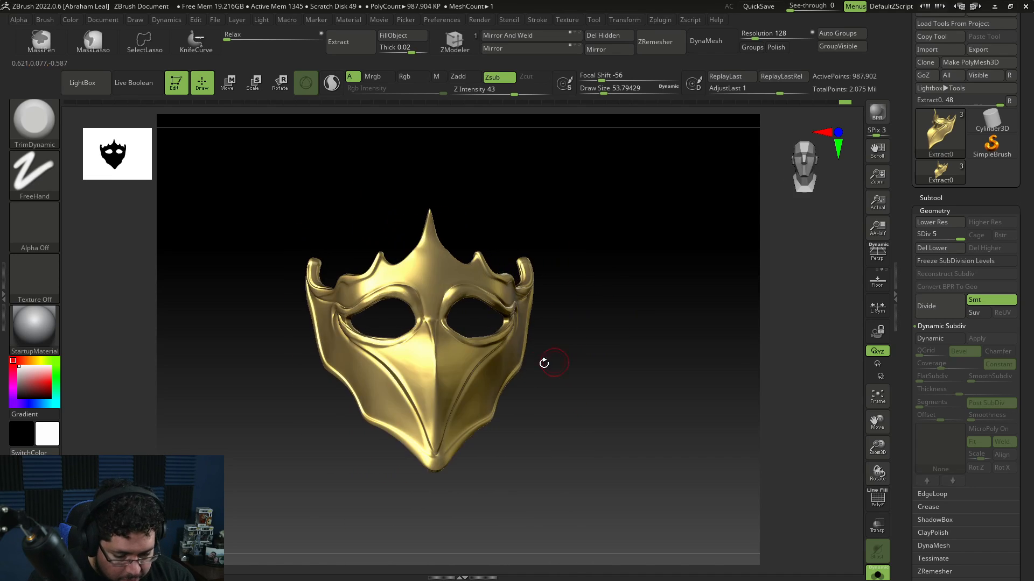
right_drag(537, 427, 600, 477)
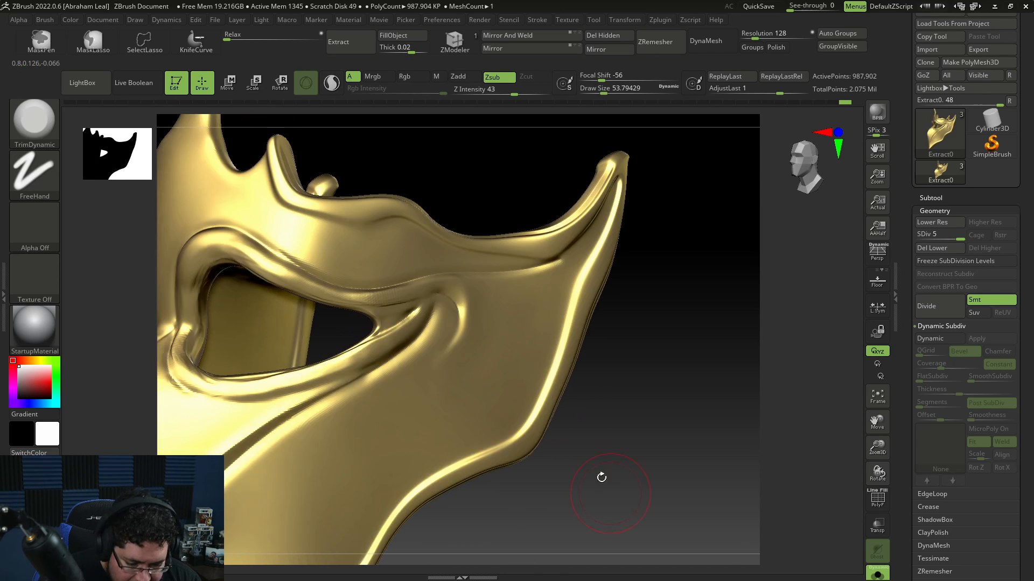
key(b)
key(d)
key(s)
key(space)
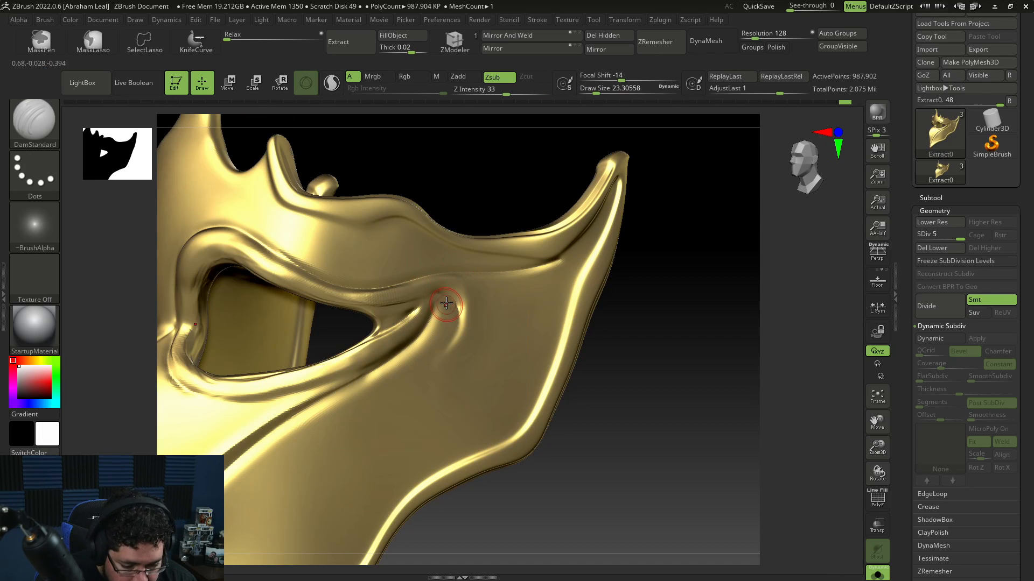
drag(448, 297, 407, 303)
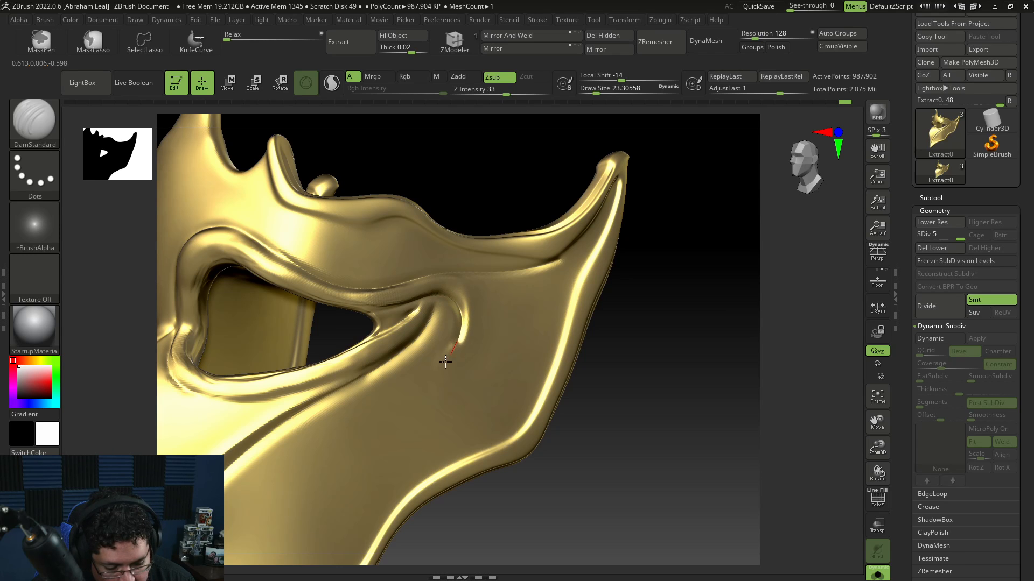
drag(445, 361, 407, 381)
Step: Carve a groove around the eye hole's inner corner beside the nose bridge
ctrl+right_drag(634, 483, 589, 348)
mouse_move(643, 379)
right_down()
mouse_move(542, 394)
mouse_move(530, 356)
right_up()
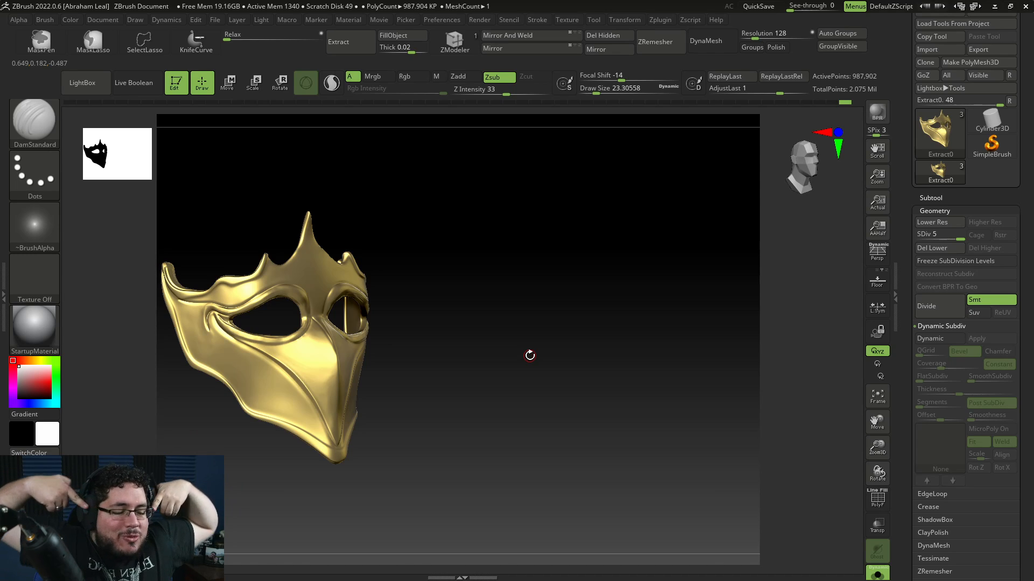
shift+right_drag(510, 439, 479, 413)
alt+right_drag(479, 412, 522, 423)
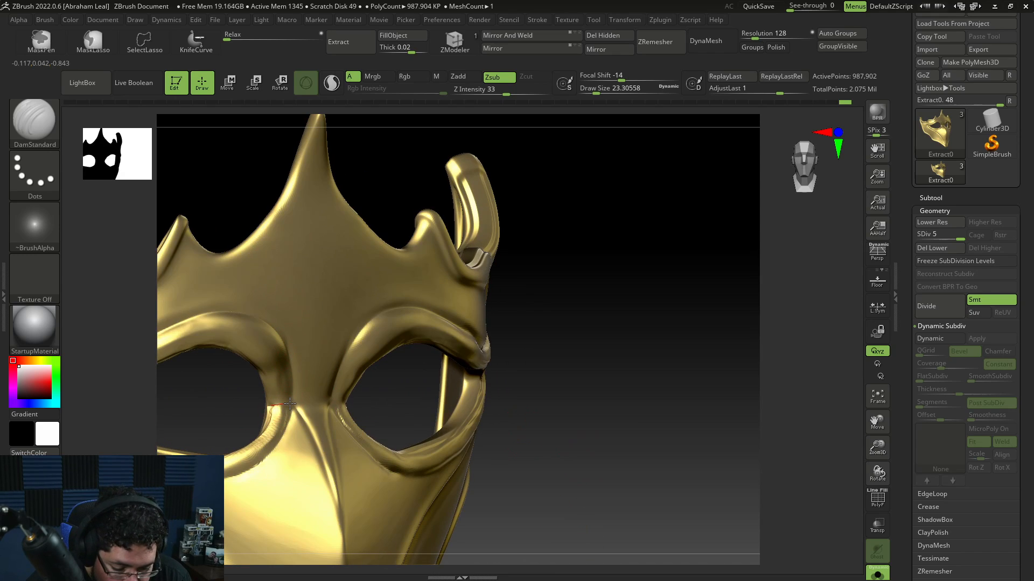
right_drag(394, 418, 534, 342)
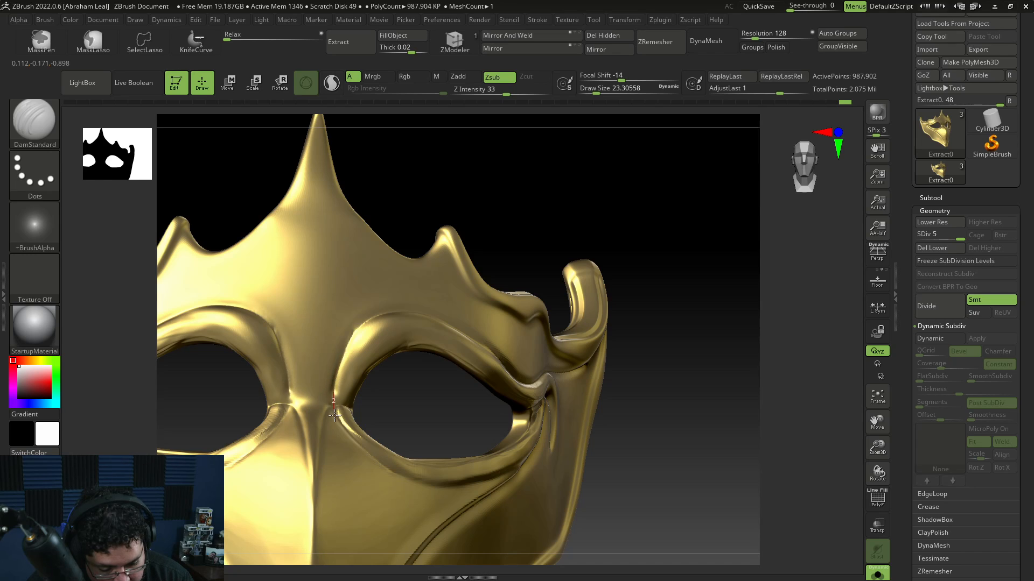
drag(335, 416, 335, 424)
right_drag(340, 423, 408, 419)
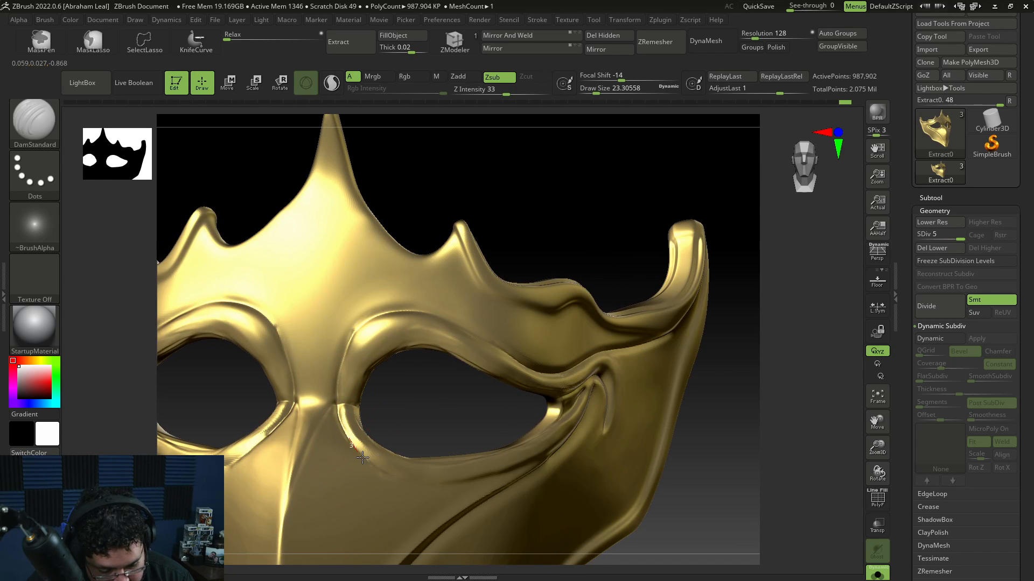
Step: Carve short grooves below the eye hole and smooth them
right_drag(397, 478, 371, 412)
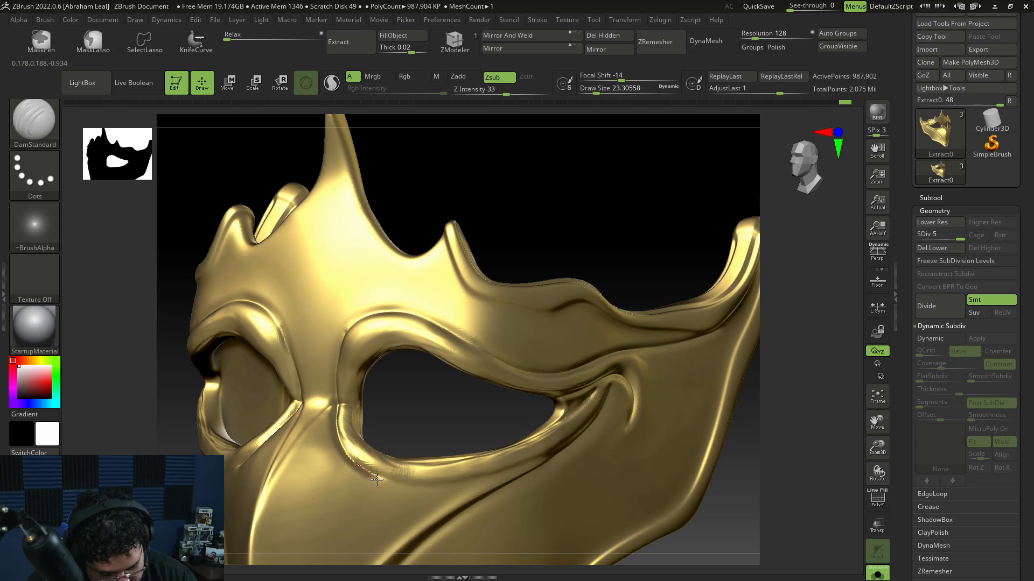
drag(427, 491, 460, 489)
drag(385, 483, 400, 485)
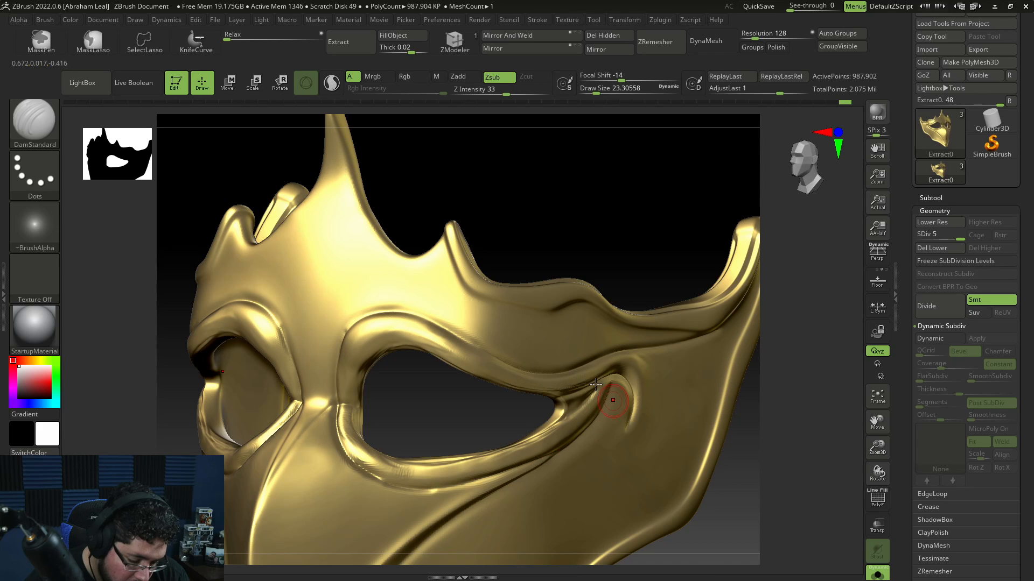
key(shift)
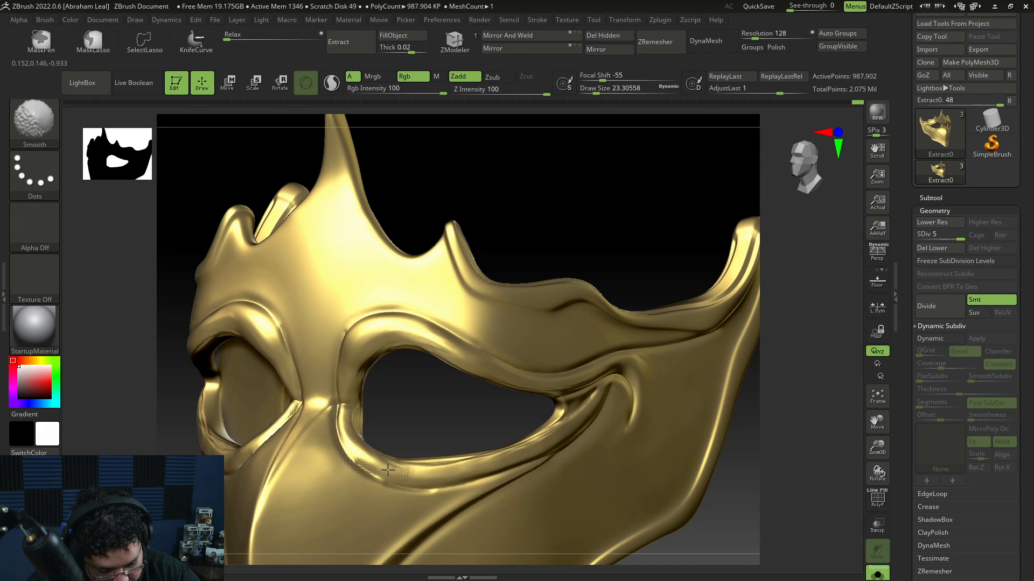
drag(401, 419, 390, 451)
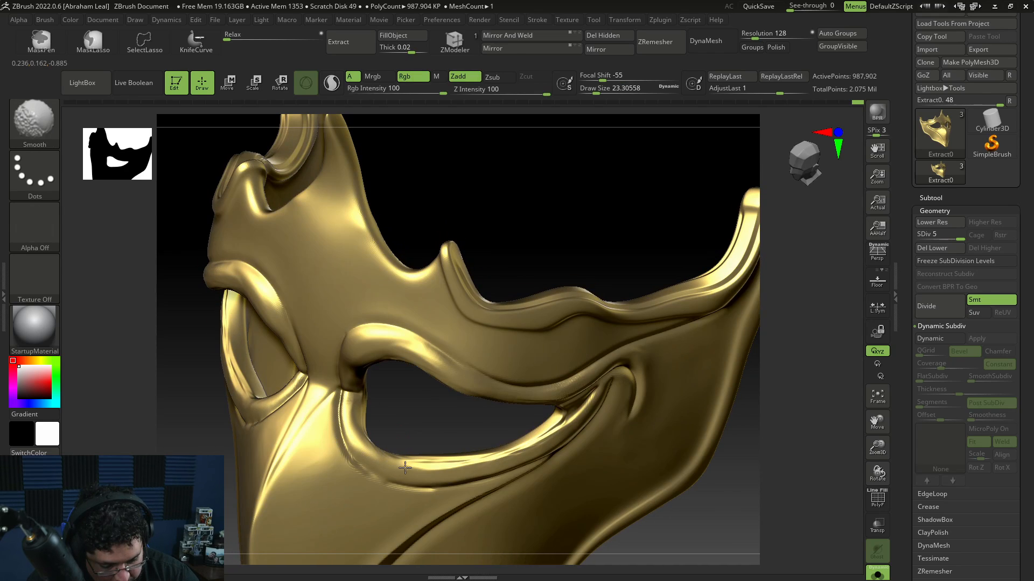
Step: Flatten the cheek surface below the eye hole's outer corner with TrimDynamic at draw size about 18
drag(470, 430, 438, 466)
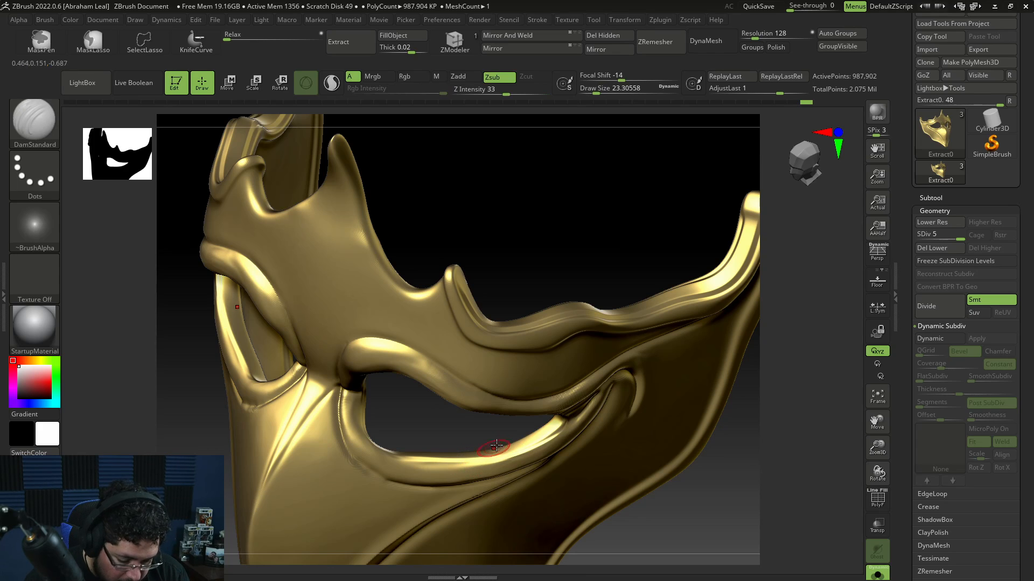
key(b)
key(t)
key(d)
key(space)
click(521, 404)
drag(521, 396, 533, 397)
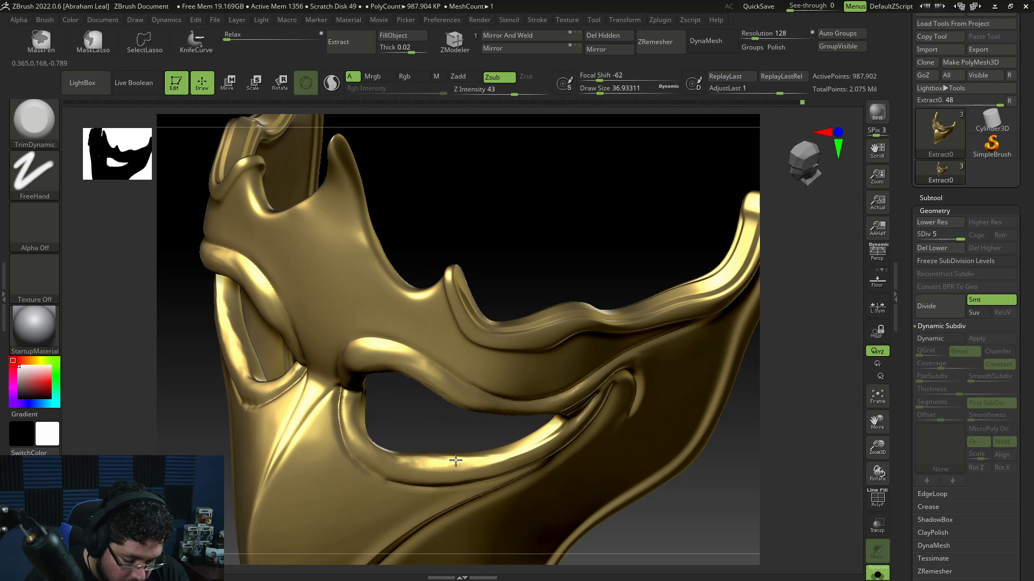
drag(769, 465, 721, 415)
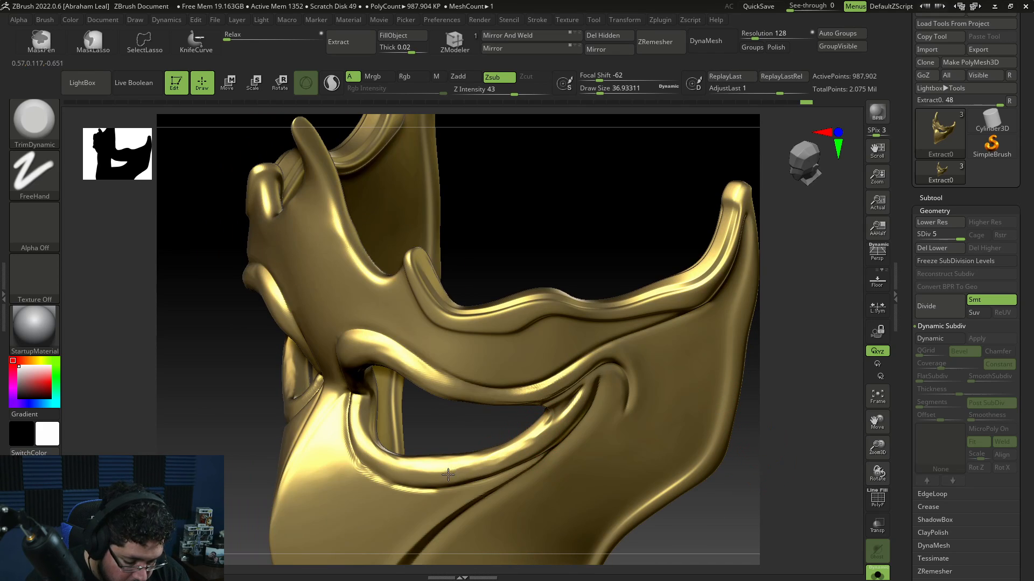
mouse_move(763, 441)
mouse_down()
mouse_move(745, 404)
mouse_move(754, 415)
mouse_move(685, 448)
mouse_move(683, 425)
mouse_move(603, 414)
mouse_up()
key(space)
drag(524, 389, 518, 388)
alt+drag(700, 420, 692, 455)
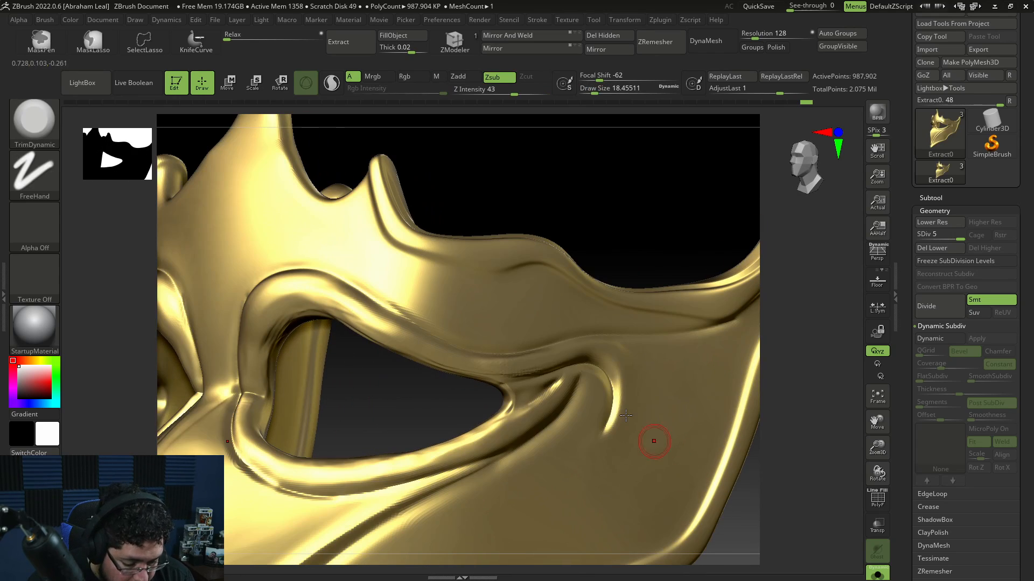
Step: Build up the ridge beside the eye hole's outer corner with ClayBuildup at draw size about 10.5
key(b)
key(c)
key(b)
key(space)
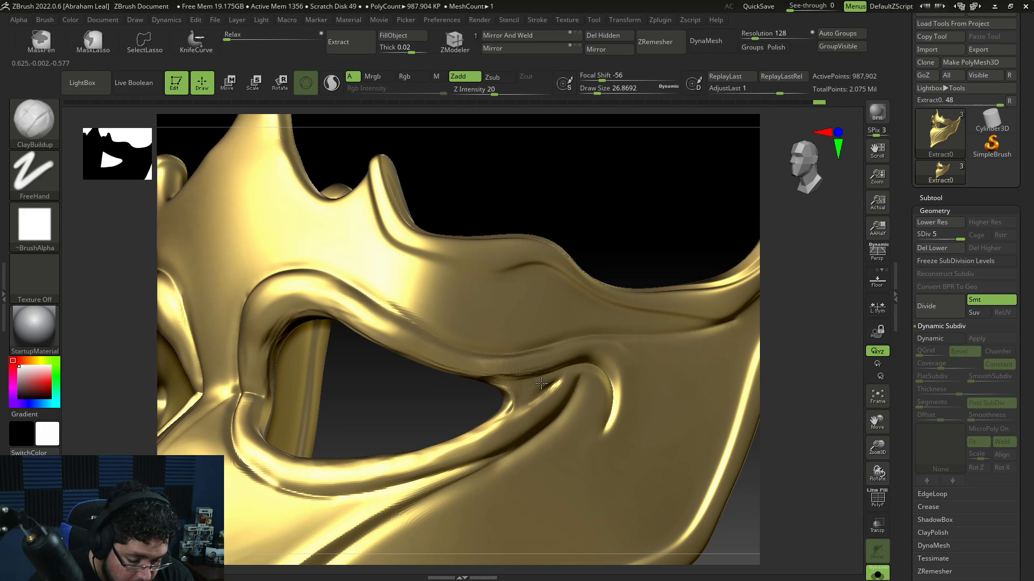
key(space)
mouse_move(541, 383)
mouse_down()
mouse_move(507, 385)
mouse_move(504, 372)
mouse_up()
key(space)
key(ctrl+z)
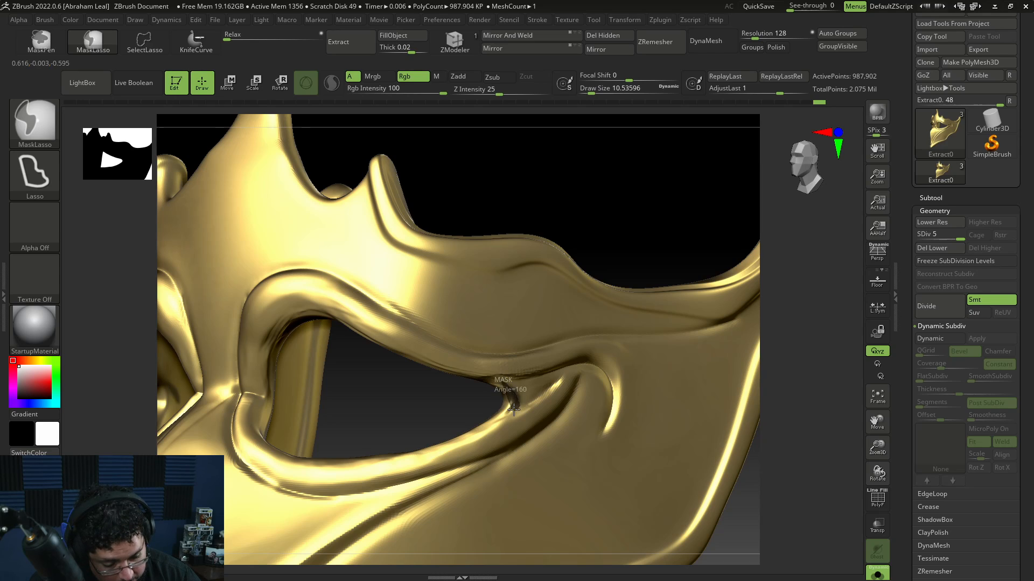
ctrl+drag(494, 376, 476, 360)
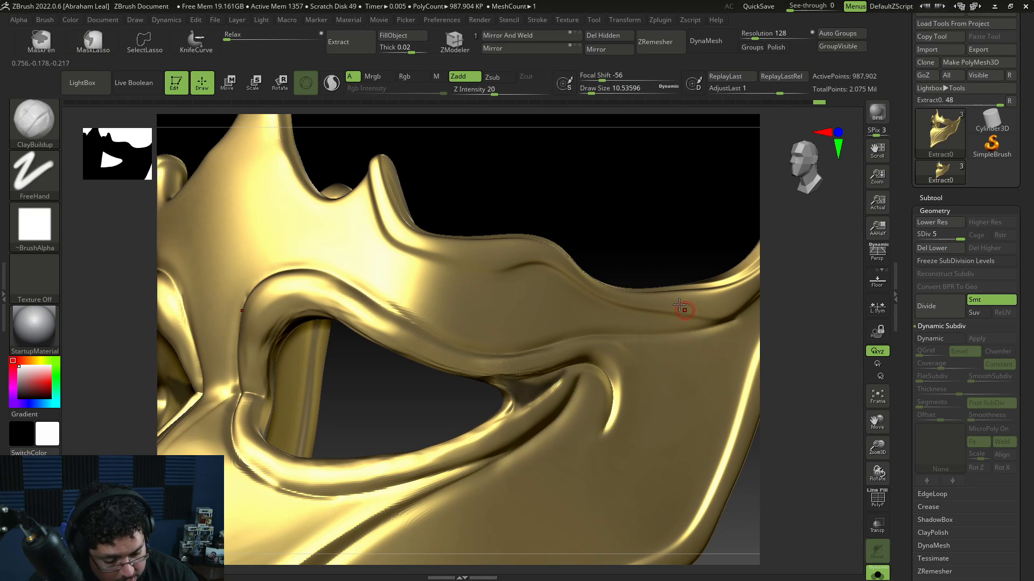
mouse_move(574, 367)
ctrl+mouse_down()
mouse_move(518, 409)
mouse_move(483, 415)
mouse_move(480, 388)
ctrl+mouse_up()
mouse_move(805, 439)
alt+mouse_down()
mouse_move(701, 410)
mouse_move(583, 440)
mouse_move(621, 482)
alt+mouse_up()
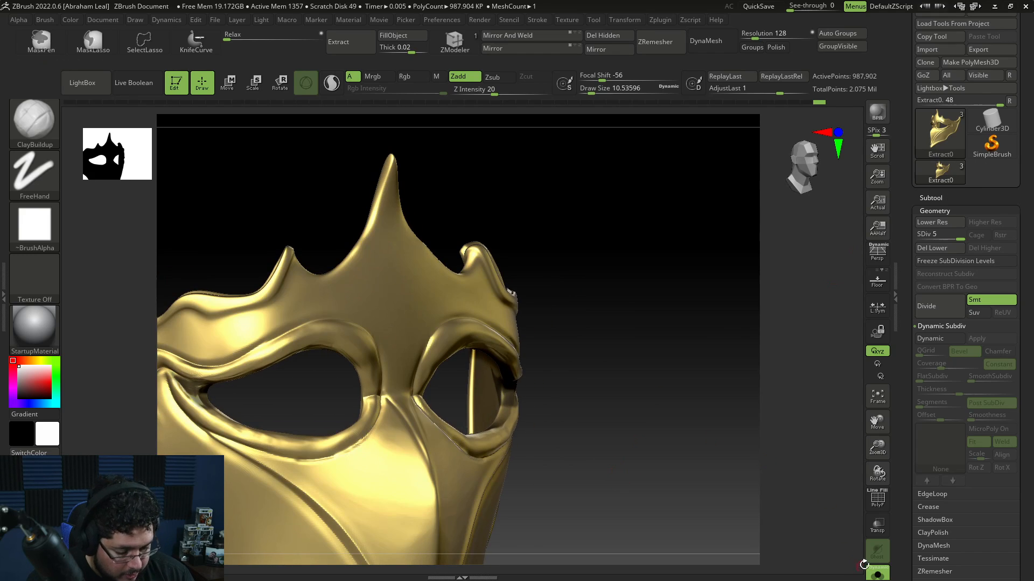
Step: Show the head together with the mask and make MaskLasso the active masking brush
click(881, 572)
alt+drag(657, 449, 709, 413)
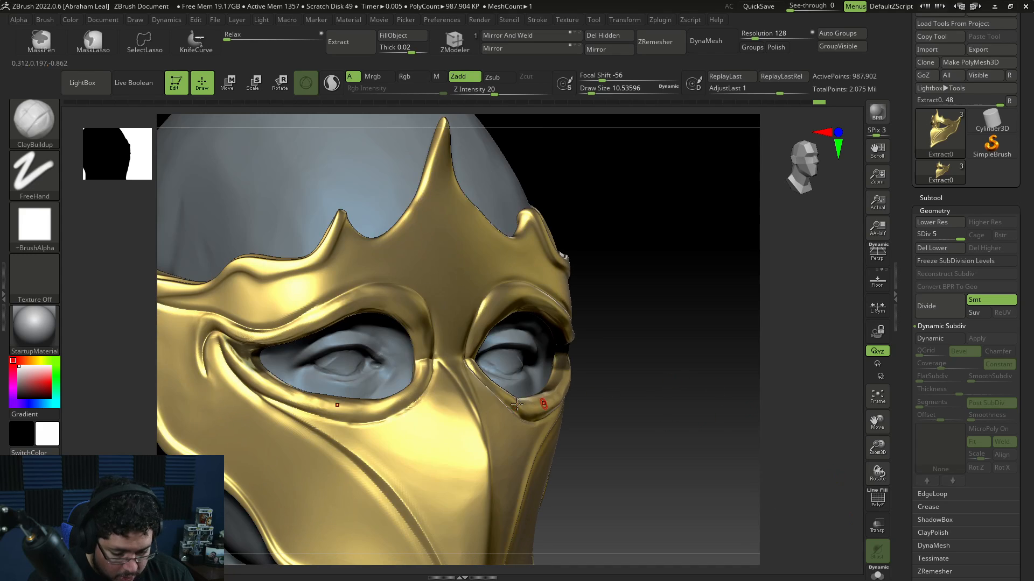
key(space)
click(397, 321)
ctrl+drag(362, 330, 289, 350)
click(91, 43)
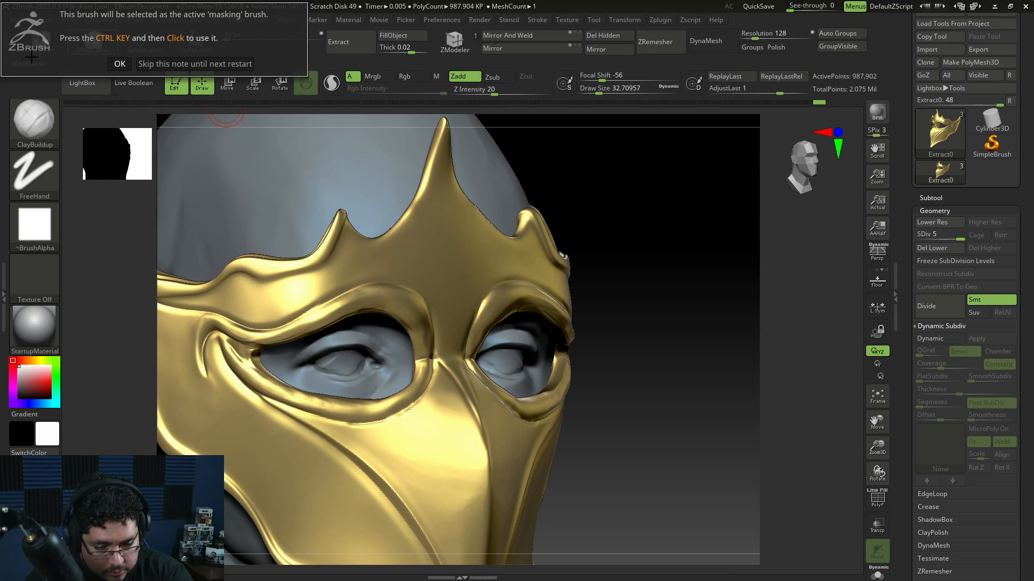
click(120, 63)
click(36, 35)
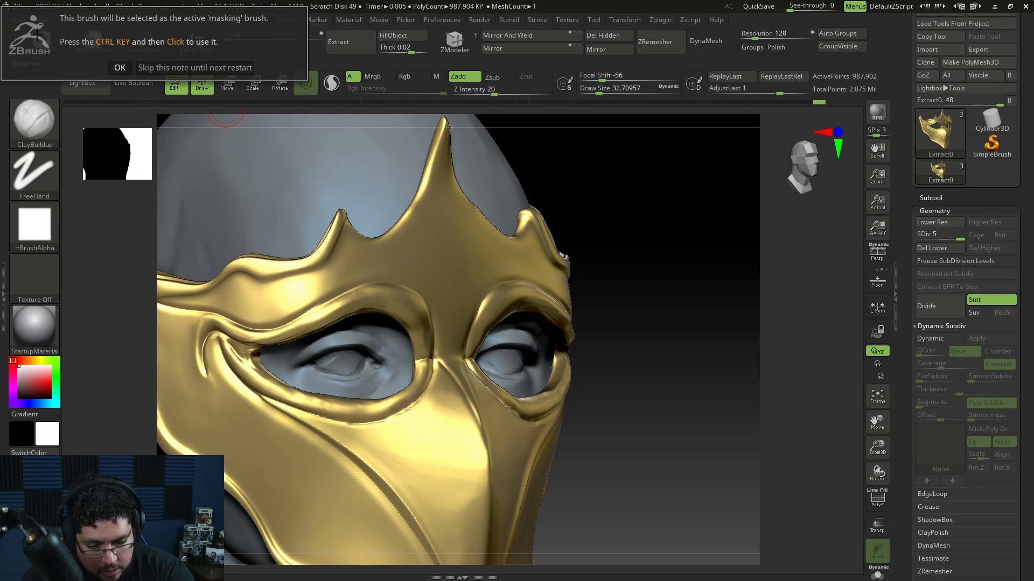
click(120, 67)
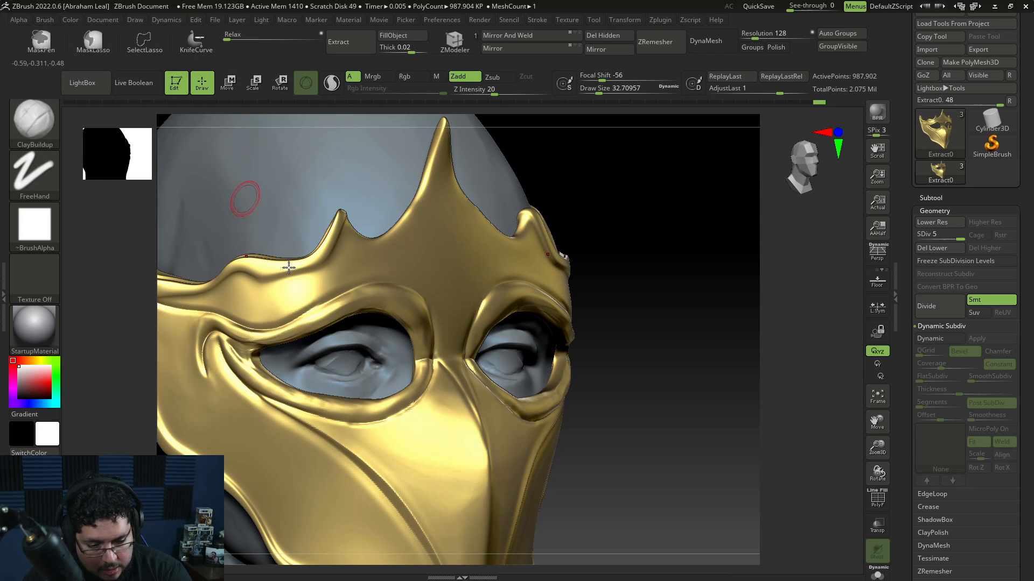
Step: Select the head subtool and orbit around the face to examine it
alt+click(391, 366)
ctrl+drag(722, 336, 756, 299)
key(space)
drag(337, 333, 343, 329)
mouse_move(303, 351)
ctrl+mouse_down()
mouse_move(352, 327)
mouse_move(388, 350)
mouse_move(305, 341)
mouse_move(343, 308)
mouse_move(283, 350)
mouse_move(299, 309)
mouse_move(389, 286)
mouse_move(325, 297)
ctrl+mouse_up()
mouse_move(330, 380)
ctrl+mouse_down()
mouse_move(323, 388)
mouse_move(374, 389)
mouse_move(315, 401)
mouse_move(411, 390)
ctrl+mouse_up()
shift+drag(671, 334, 654, 353)
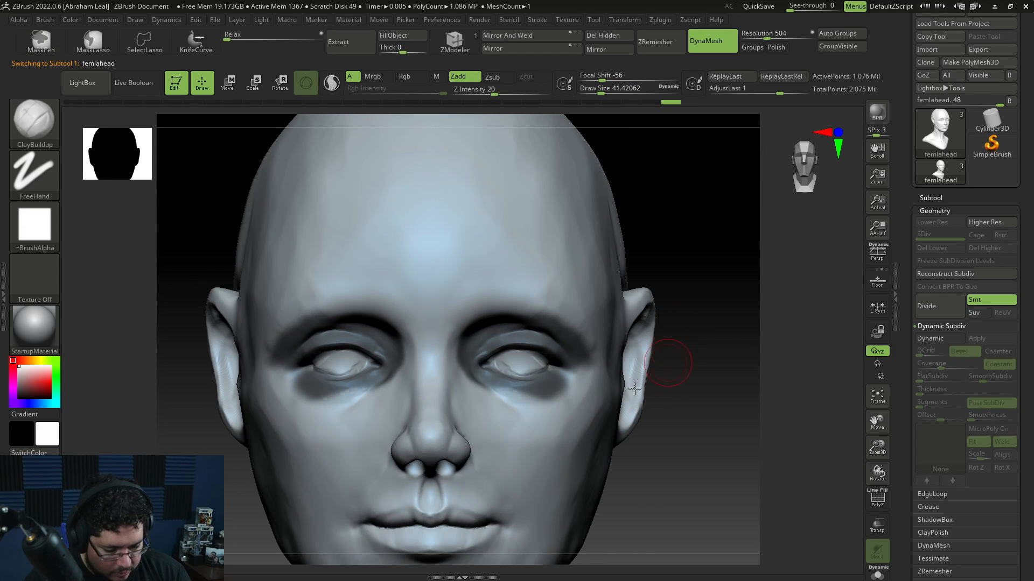
mouse_move(485, 369)
ctrl+mouse_down()
mouse_move(531, 407)
mouse_move(480, 389)
mouse_move(543, 404)
mouse_move(575, 376)
ctrl+mouse_up()
drag(698, 351, 582, 348)
mouse_move(464, 403)
ctrl+alt+mouse_down()
mouse_move(496, 434)
mouse_move(584, 394)
ctrl+alt+mouse_up()
mouse_move(468, 355)
ctrl+mouse_down()
mouse_move(484, 377)
mouse_move(533, 398)
mouse_move(565, 390)
ctrl+mouse_up()
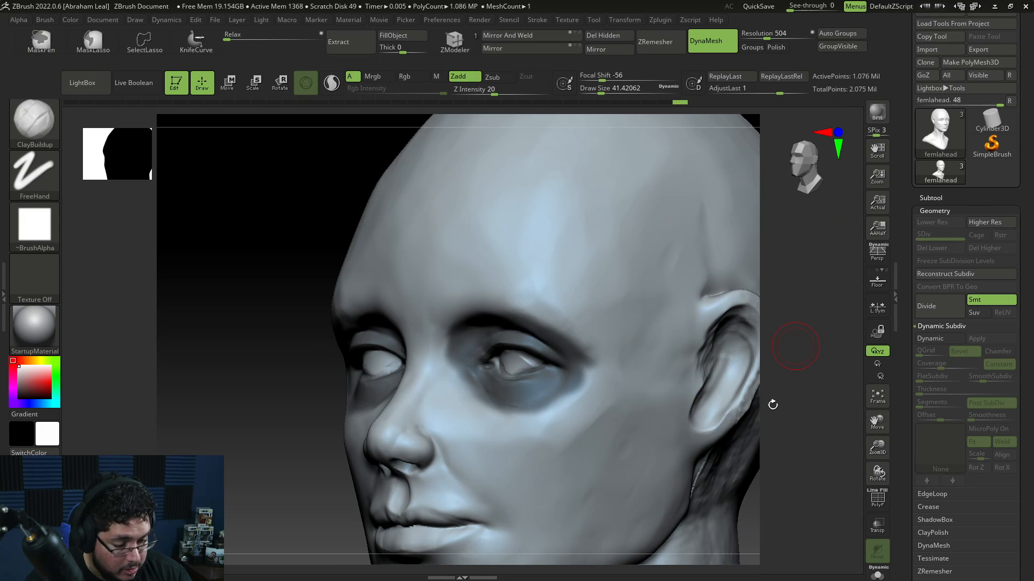
Step: Open the subtool list, display the mask over the head again and orbit to check the fit
click(940, 195)
click(1010, 90)
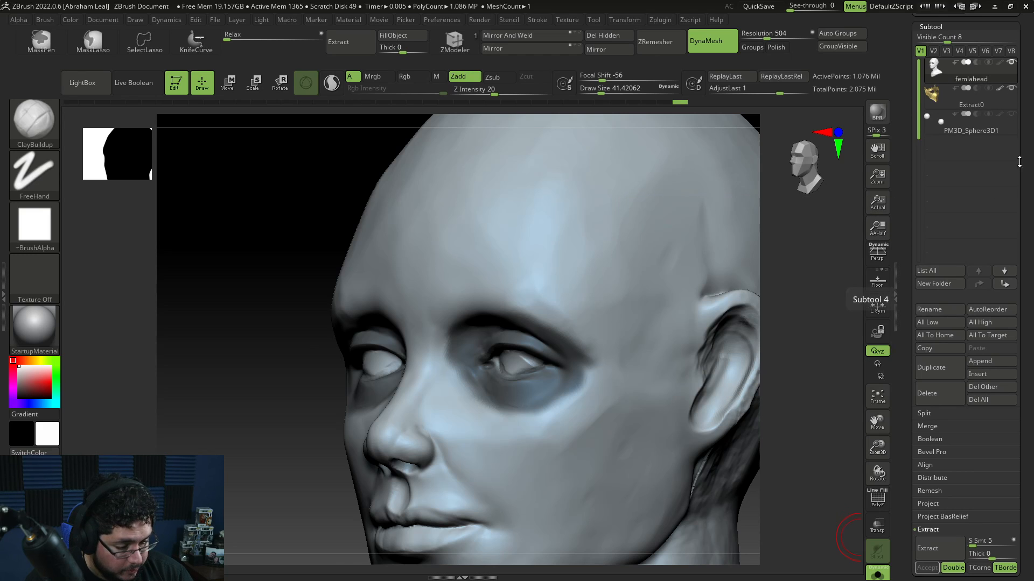
click(878, 574)
alt+drag(836, 472, 661, 431)
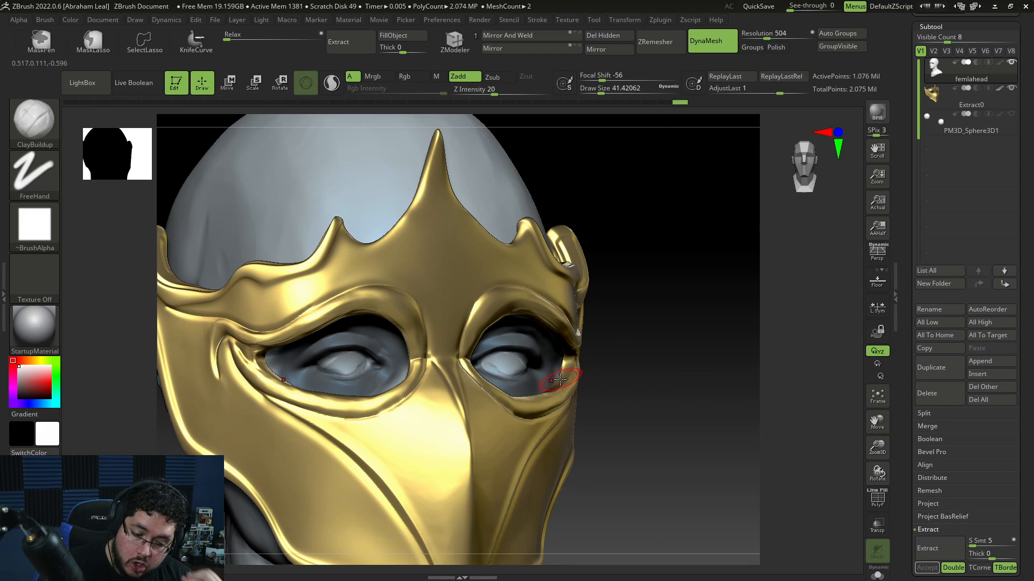
drag(649, 388, 564, 397)
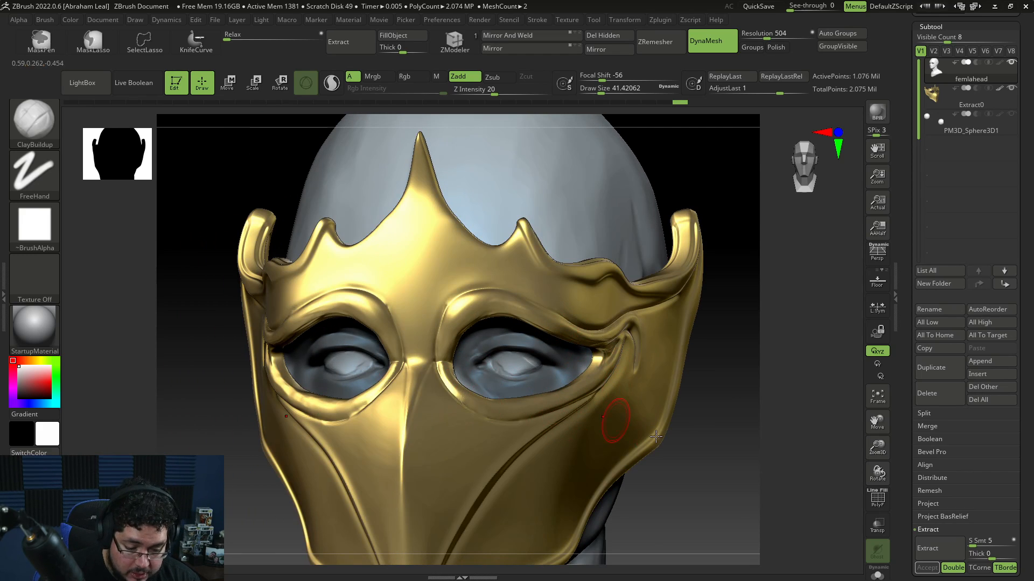
Step: Select the mask subtool and carve grooves into the crown's edge and side swirls with DamStandard in Zsub at draw size about 25
drag(791, 468, 684, 420)
drag(683, 420, 724, 425)
alt+drag(724, 425, 709, 476)
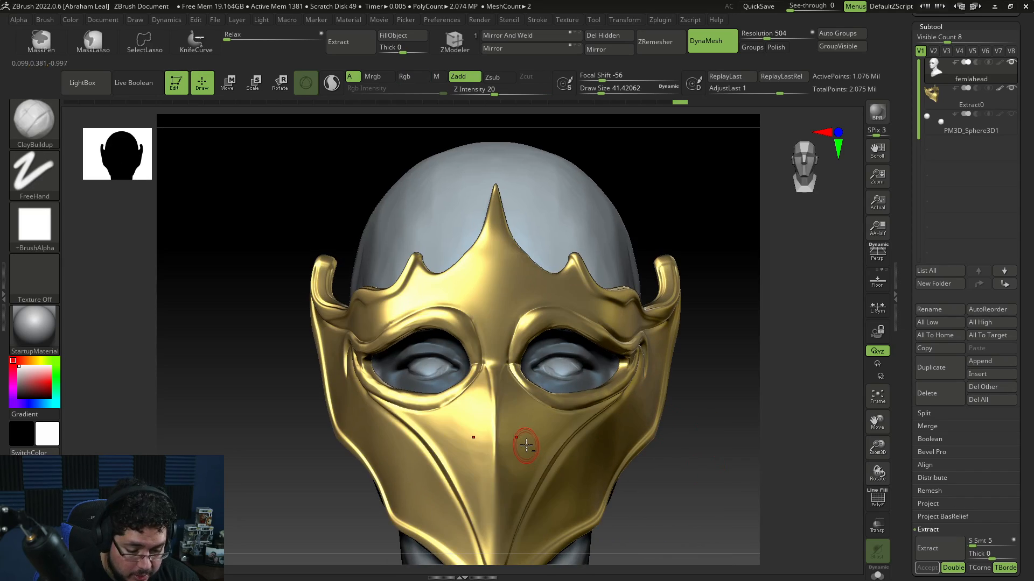
alt+click(526, 445)
alt+drag(715, 366, 692, 453)
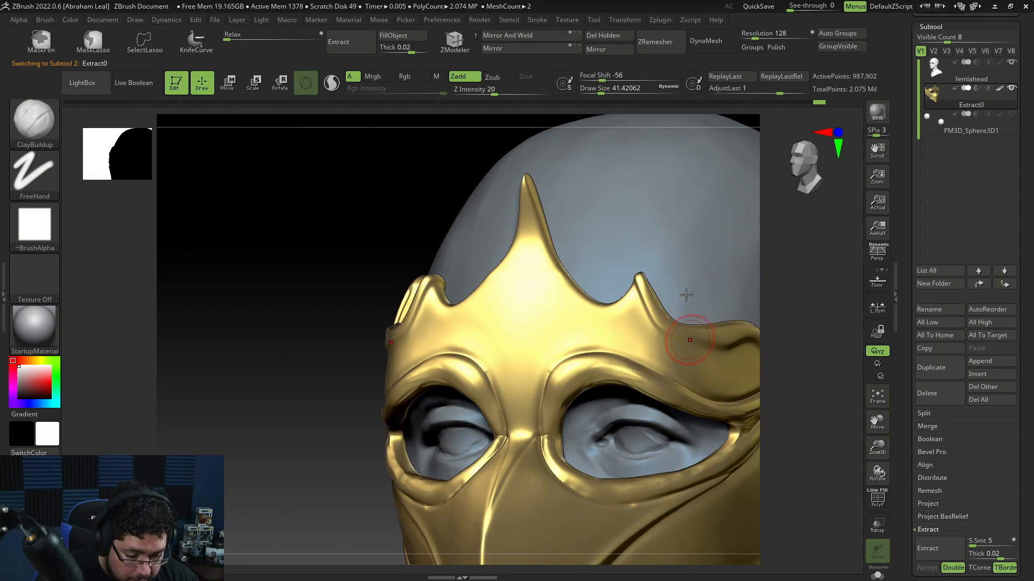
key(b)
key(d)
key(s)
key(space)
drag(650, 275, 644, 275)
alt+drag(745, 261, 693, 271)
key(space)
drag(680, 277, 674, 278)
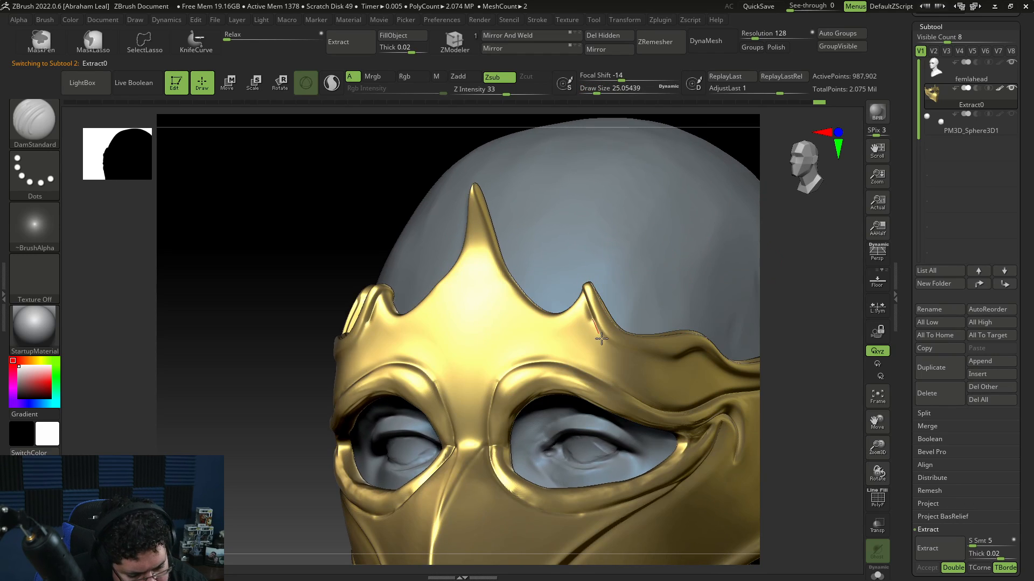
drag(601, 338, 602, 344)
key(ctrl+z)
drag(584, 294, 586, 304)
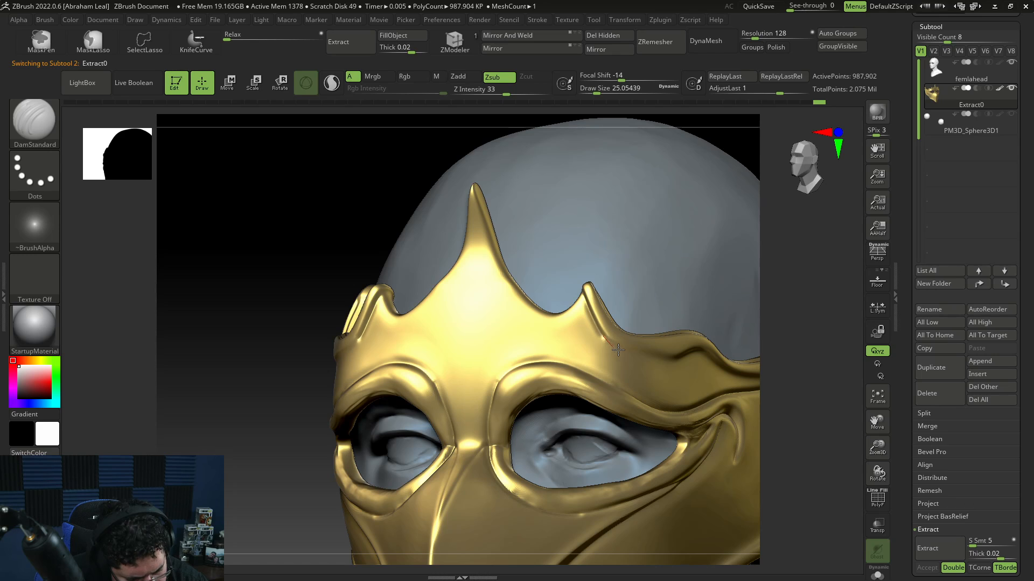
right_drag(679, 367, 648, 367)
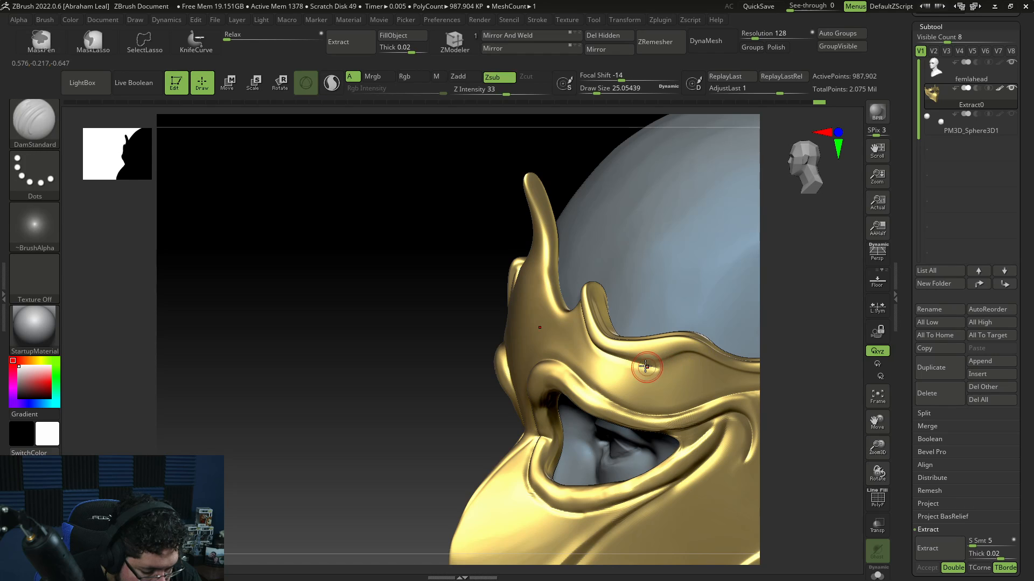
drag(667, 366, 677, 365)
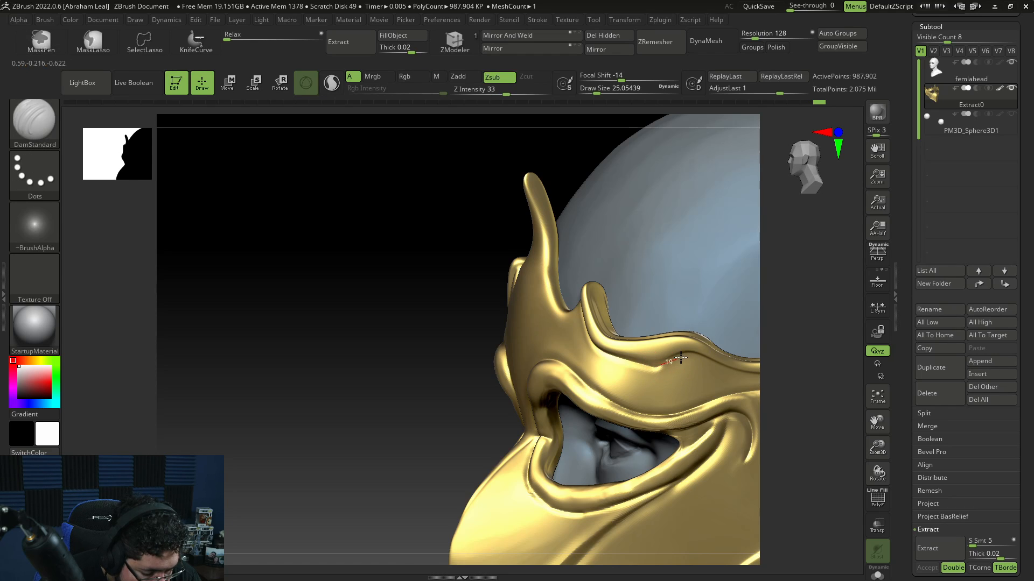
right_drag(710, 358, 669, 323)
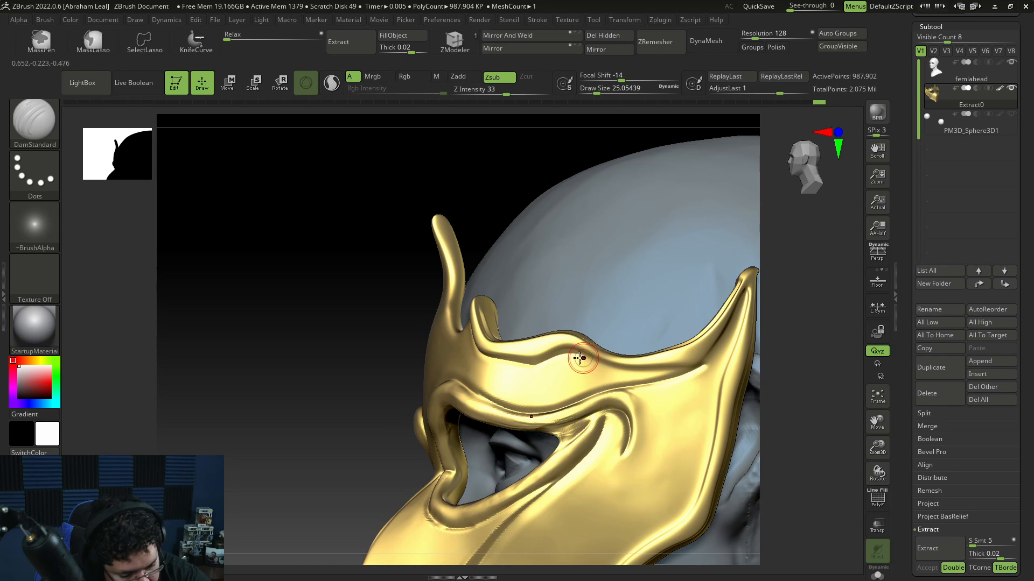
mouse_move(652, 383)
right_down()
mouse_move(792, 353)
mouse_move(738, 392)
mouse_move(693, 334)
mouse_move(735, 437)
mouse_move(727, 419)
mouse_move(744, 420)
mouse_move(745, 393)
right_up()
Step: Flatten the edges of the side crown spikes with TrimDynamic at draw size about 37
key(b)
key(t)
key(d)
key(space)
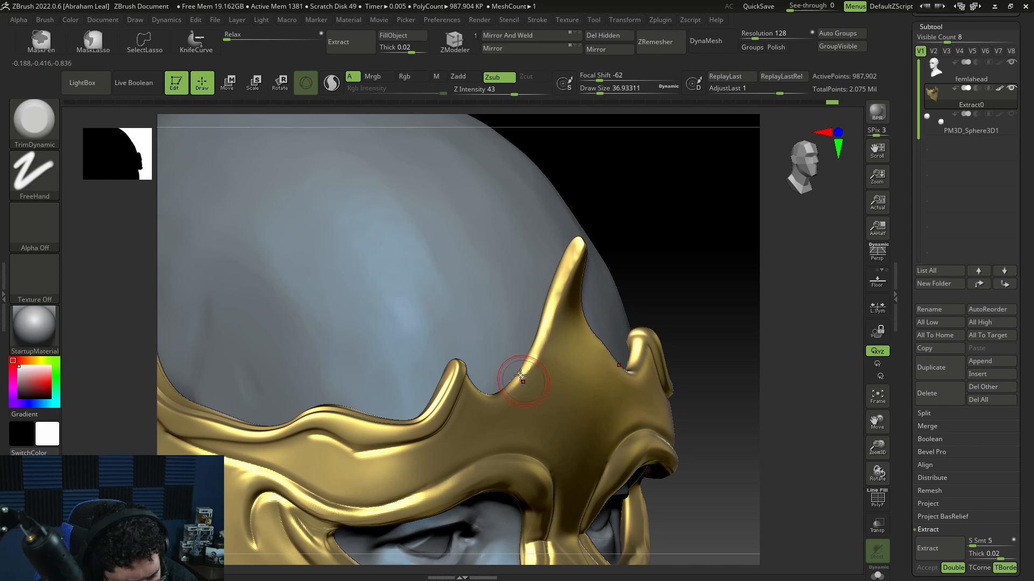
drag(727, 253, 735, 261)
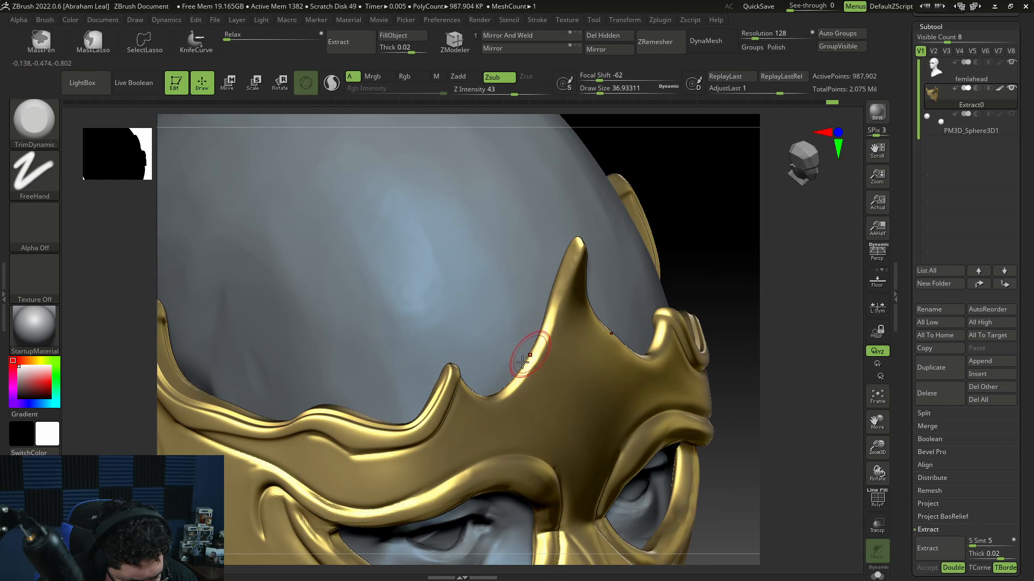
mouse_move(756, 215)
shift+mouse_down()
mouse_move(752, 203)
mouse_move(684, 258)
shift+mouse_up()
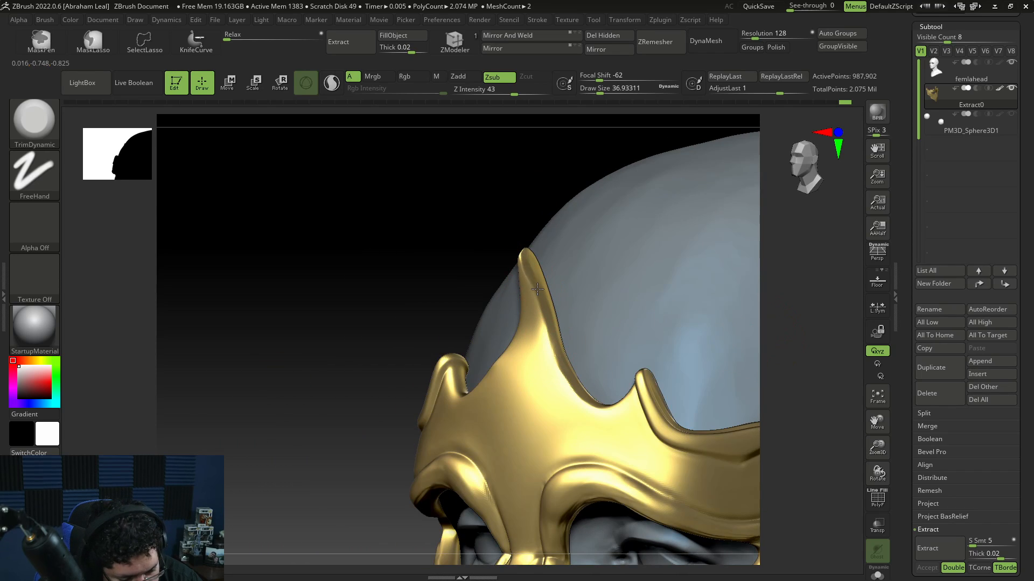
drag(546, 335, 599, 408)
mouse_move(810, 423)
mouse_down()
mouse_move(814, 395)
mouse_move(810, 420)
mouse_up()
drag(549, 354, 603, 417)
drag(810, 420, 823, 356)
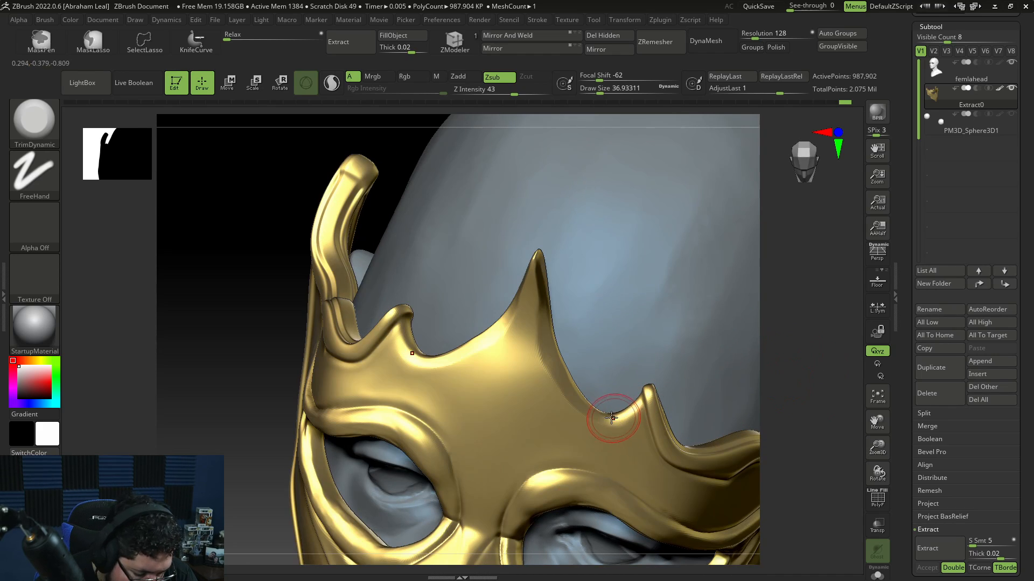
drag(638, 404, 628, 416)
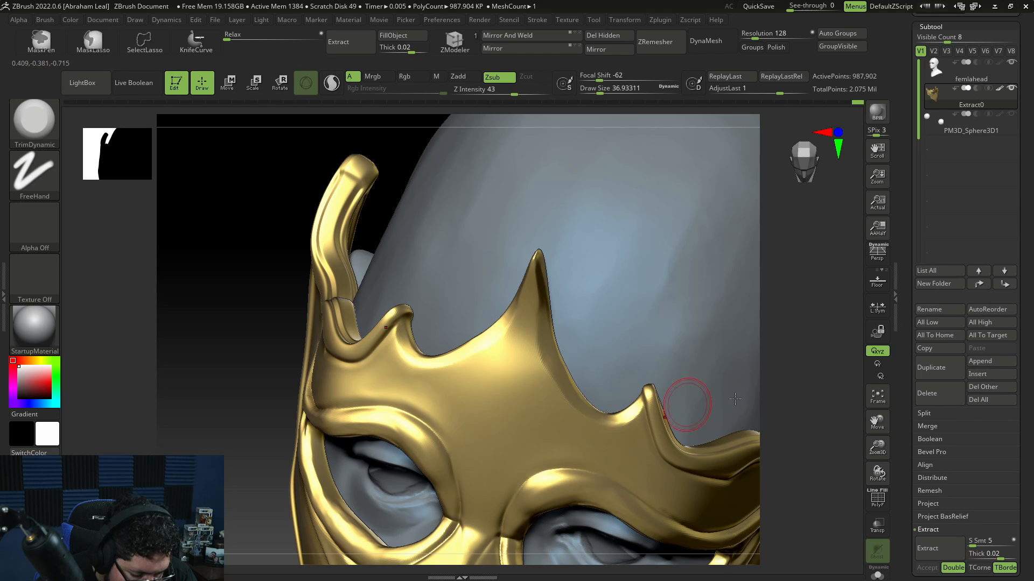
alt+drag(802, 397, 752, 319)
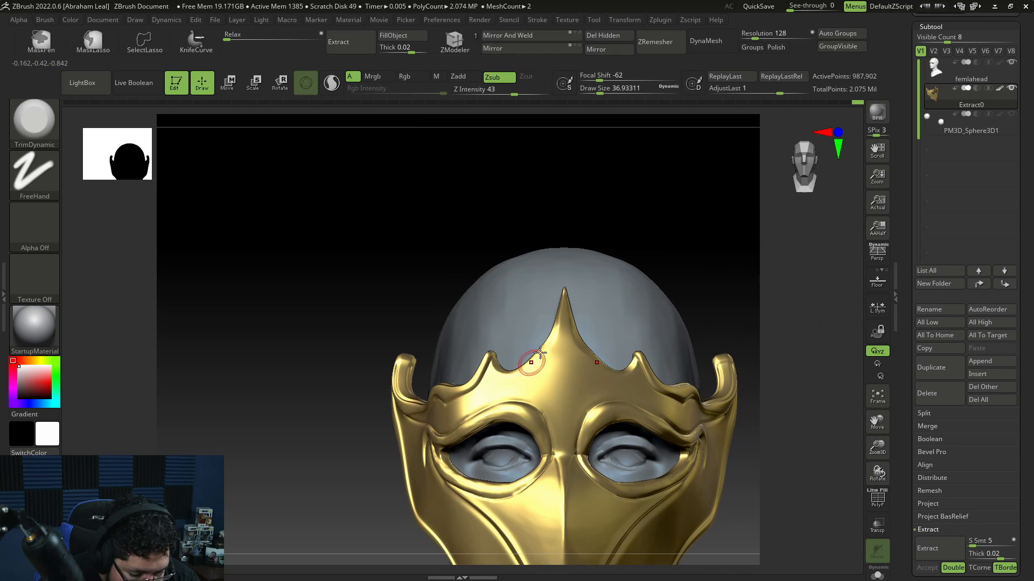
Step: Trim the sides and tip of the central crown spike with TrimDynamic
drag(562, 299, 564, 327)
mouse_move(728, 243)
mouse_down()
mouse_move(756, 238)
mouse_move(710, 356)
mouse_up()
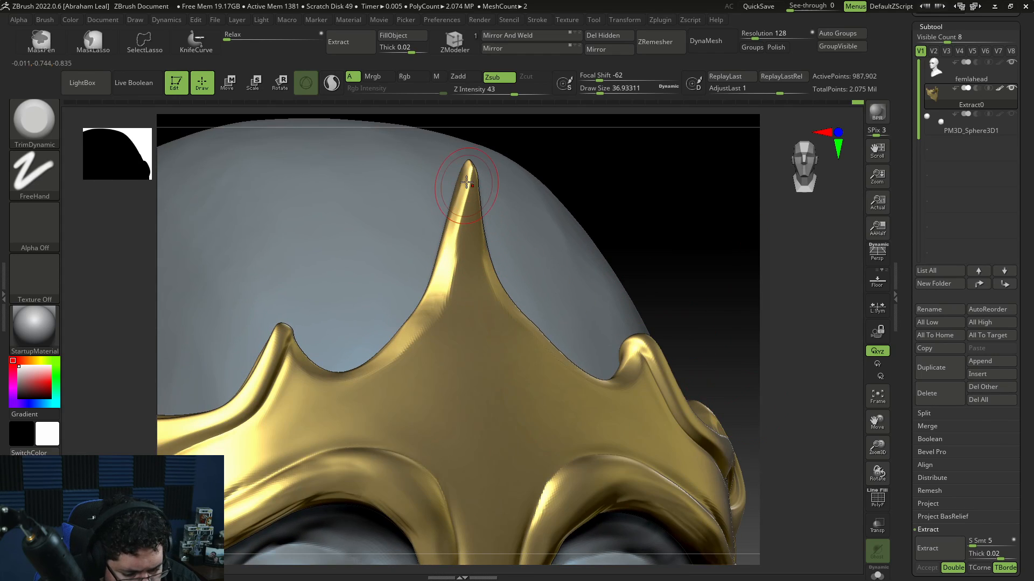
drag(466, 183, 444, 266)
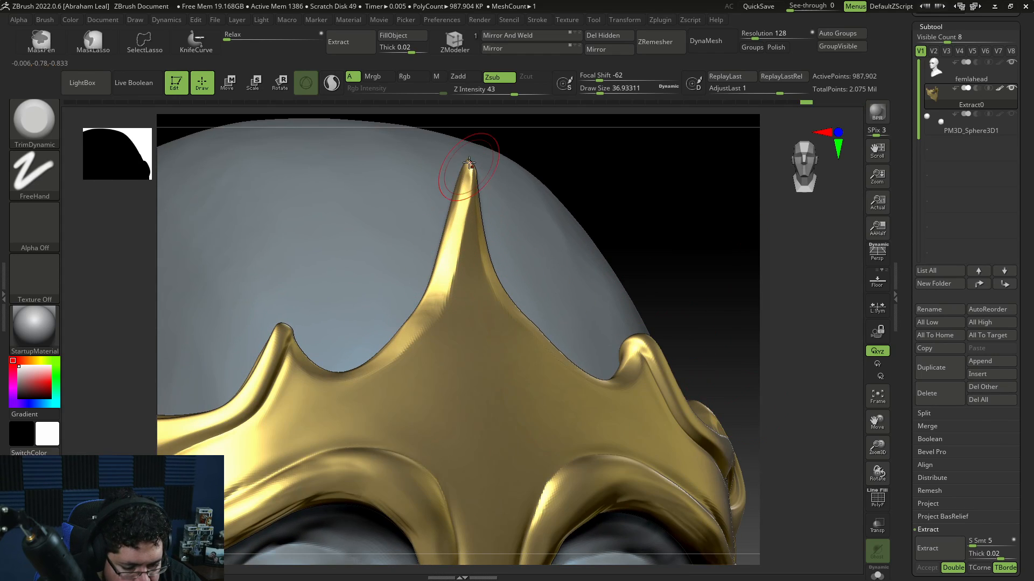
mouse_move(469, 163)
mouse_down()
mouse_move(462, 201)
mouse_move(468, 181)
mouse_up()
drag(724, 261, 684, 259)
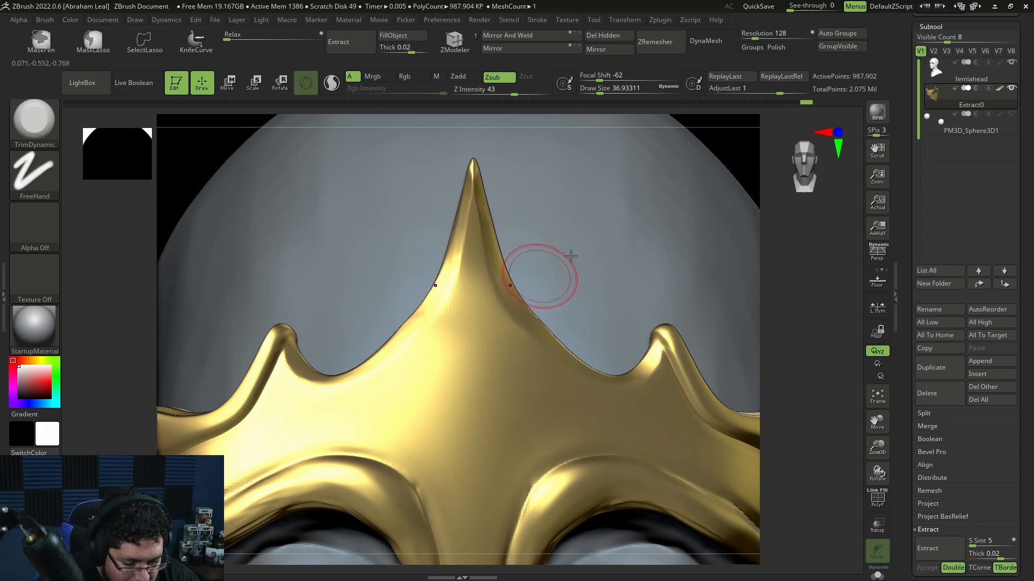
drag(783, 293, 726, 291)
drag(437, 189, 457, 285)
drag(465, 295, 483, 347)
mouse_move(488, 334)
mouse_down()
mouse_move(507, 358)
mouse_move(473, 315)
mouse_move(480, 330)
mouse_up()
drag(480, 328, 506, 355)
drag(457, 279, 520, 364)
mouse_move(775, 294)
alt+mouse_down()
mouse_move(784, 348)
mouse_move(747, 392)
alt+mouse_up()
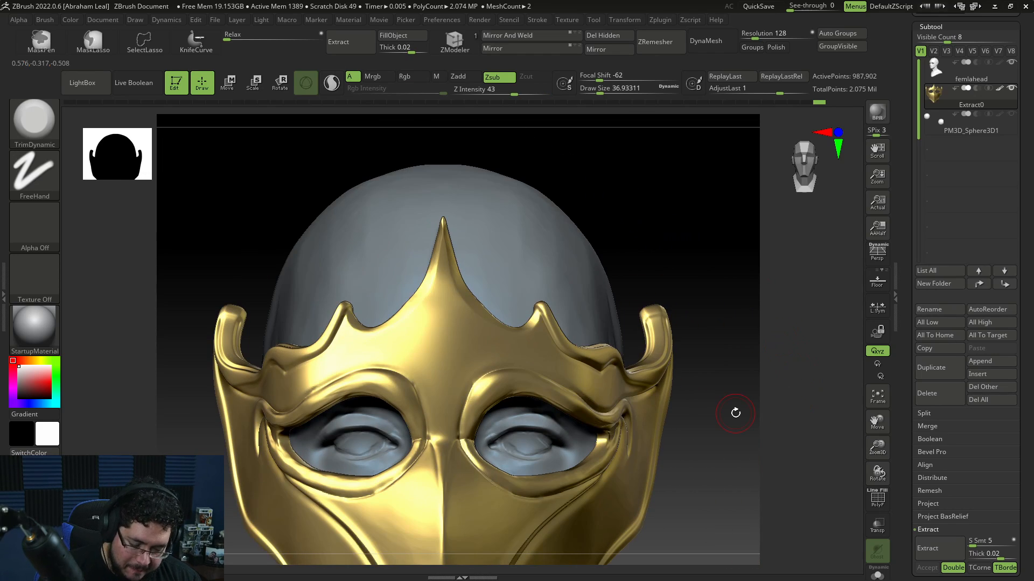
Step: Switch to the Move brush at draw size about 77 and nudge the mask beside the central spike
key(b)
key(m)
key(v)
key(space)
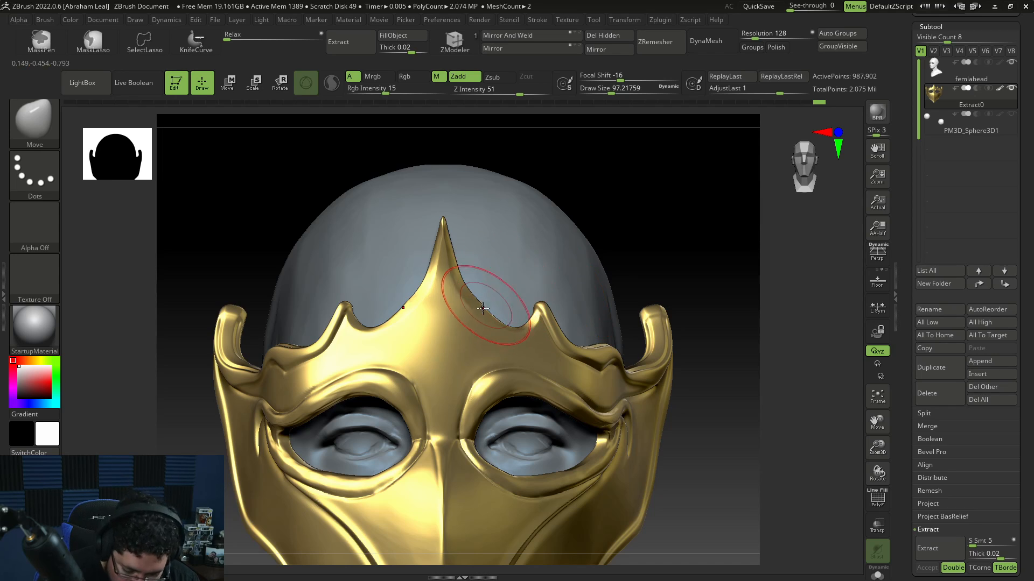
key(b)
key(m)
key(v)
key(space)
click(487, 301)
drag(481, 307, 466, 279)
key(space)
click(484, 290)
key(space)
key(space)
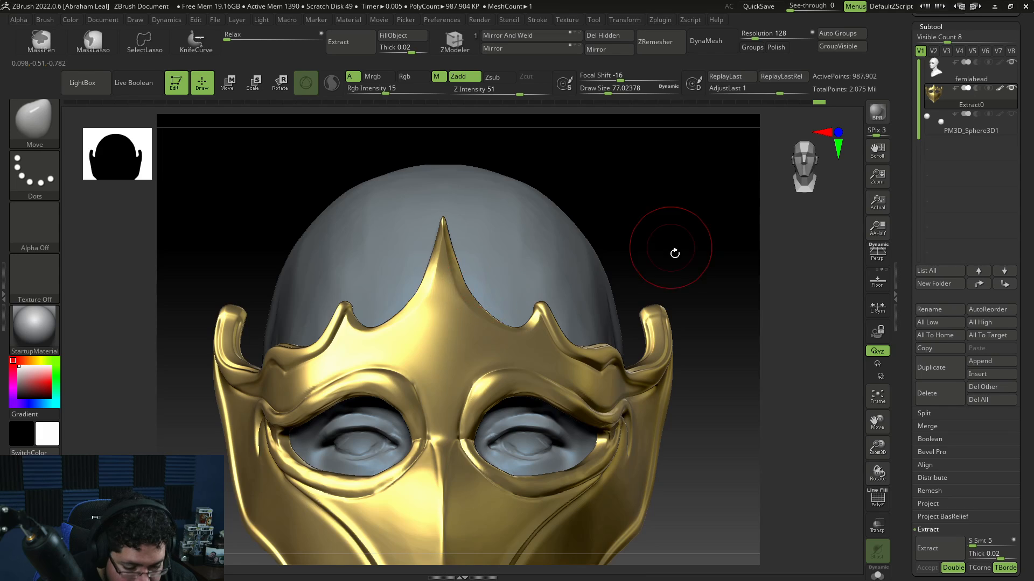
Step: Build a small curled swirl ornament above the eye hole with ClayBuildup at draw size about 17
mouse_move(674, 249)
mouse_down()
mouse_move(672, 272)
mouse_move(690, 283)
mouse_up()
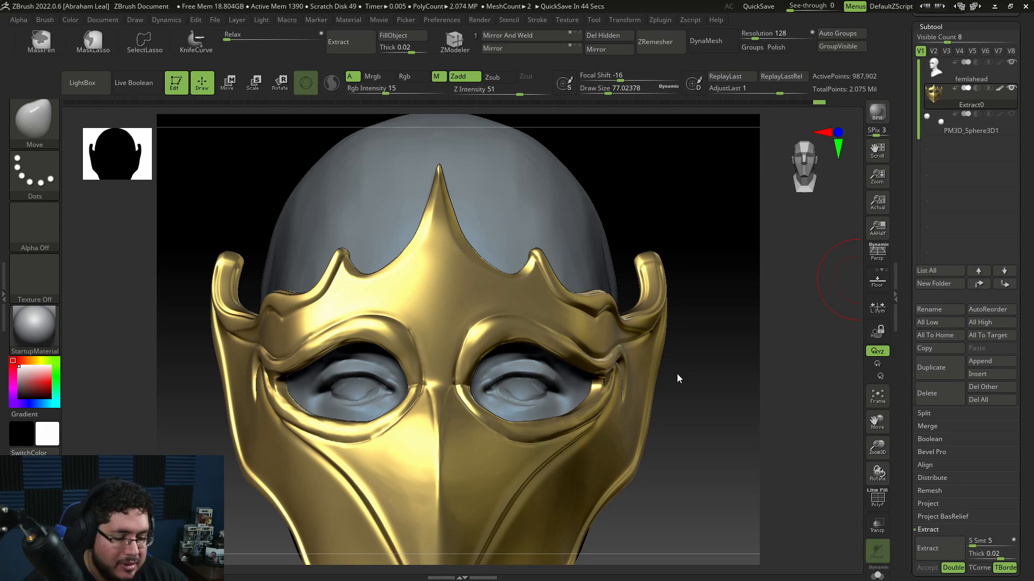
drag(701, 415, 706, 395)
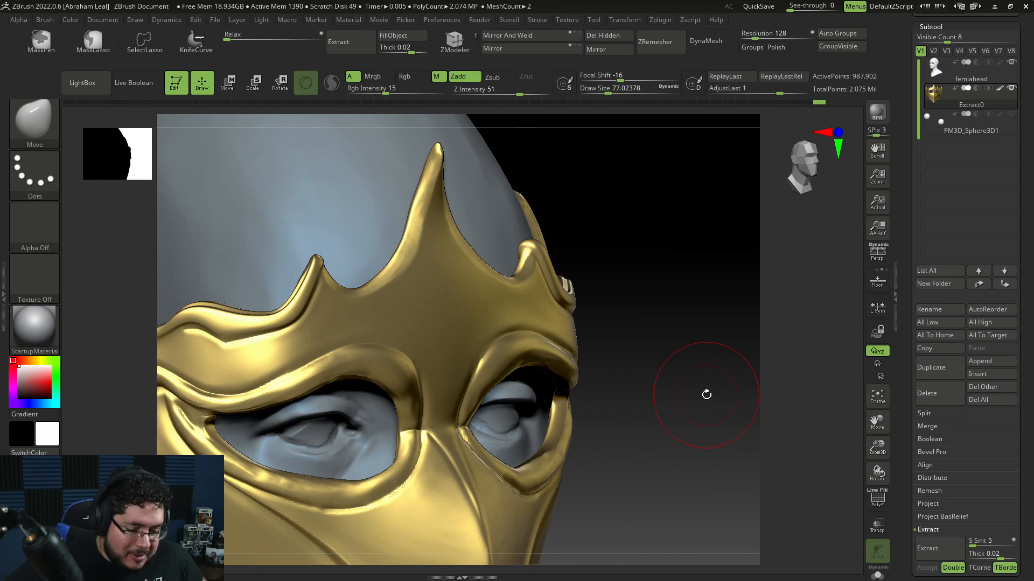
drag(706, 394, 718, 379)
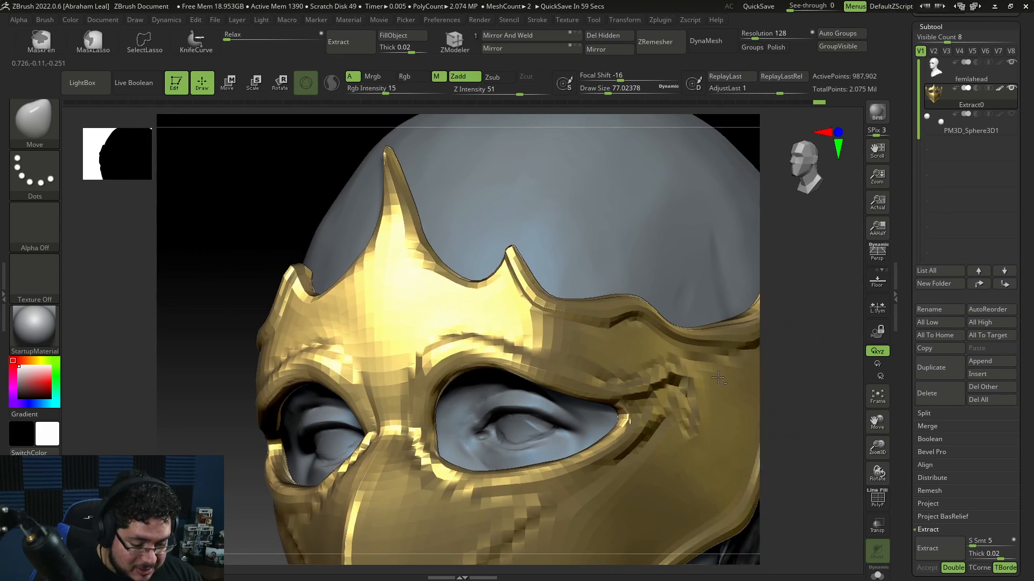
key(b)
key(c)
key(b)
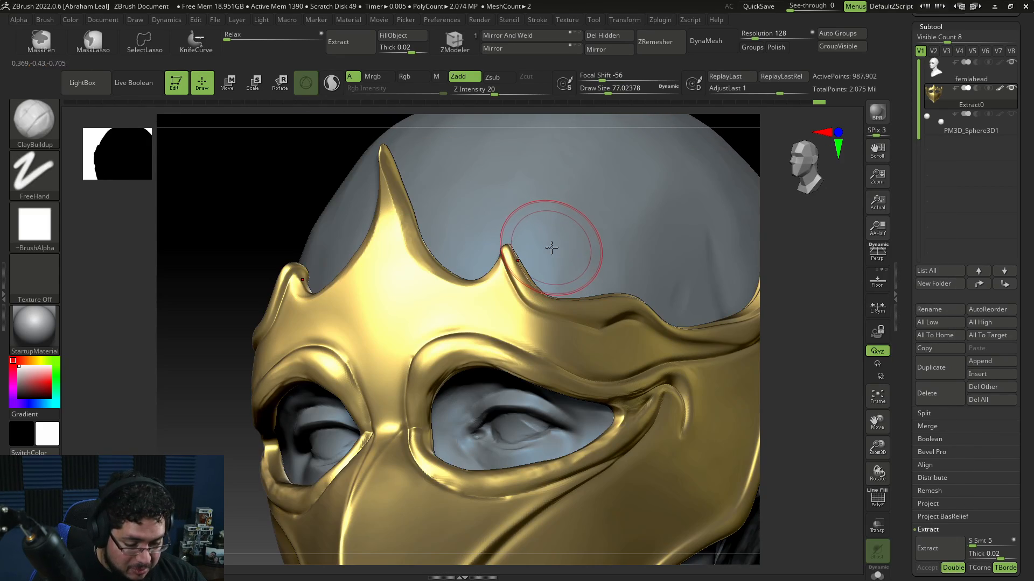
key(space)
key(space)
drag(553, 243, 541, 243)
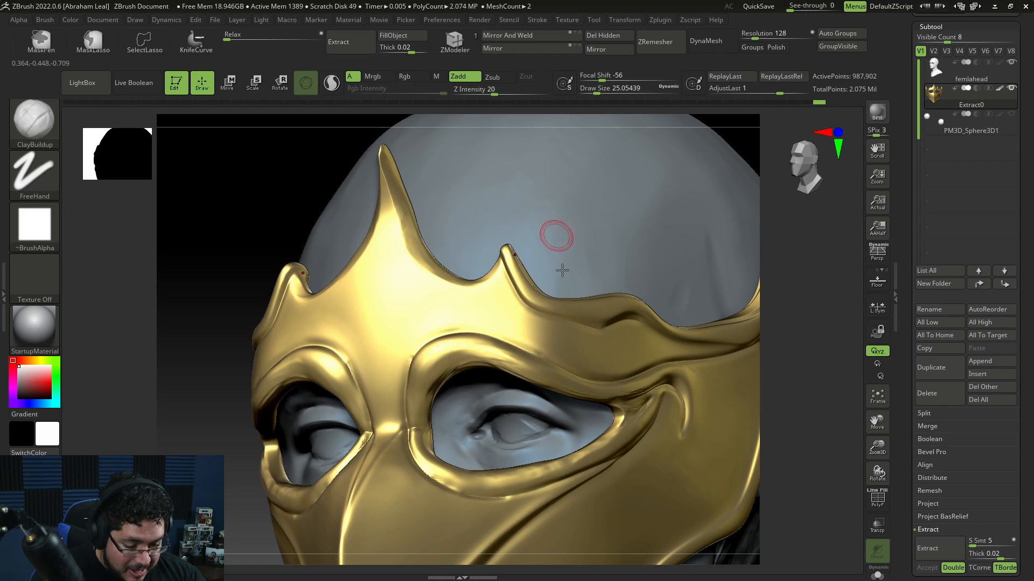
key(space)
drag(598, 264, 589, 263)
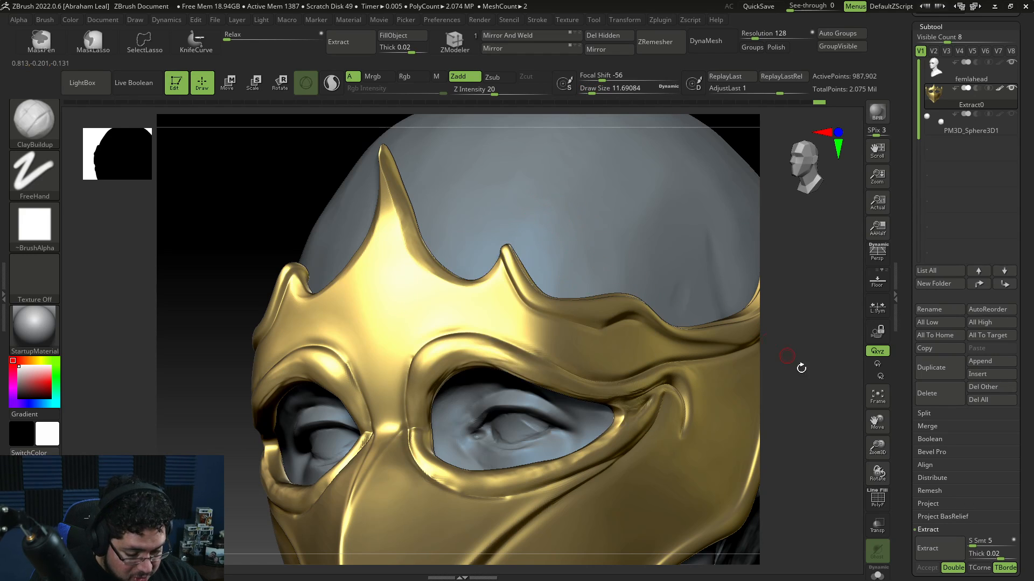
drag(802, 367, 641, 311)
key(space)
drag(550, 288, 599, 343)
drag(563, 313, 584, 339)
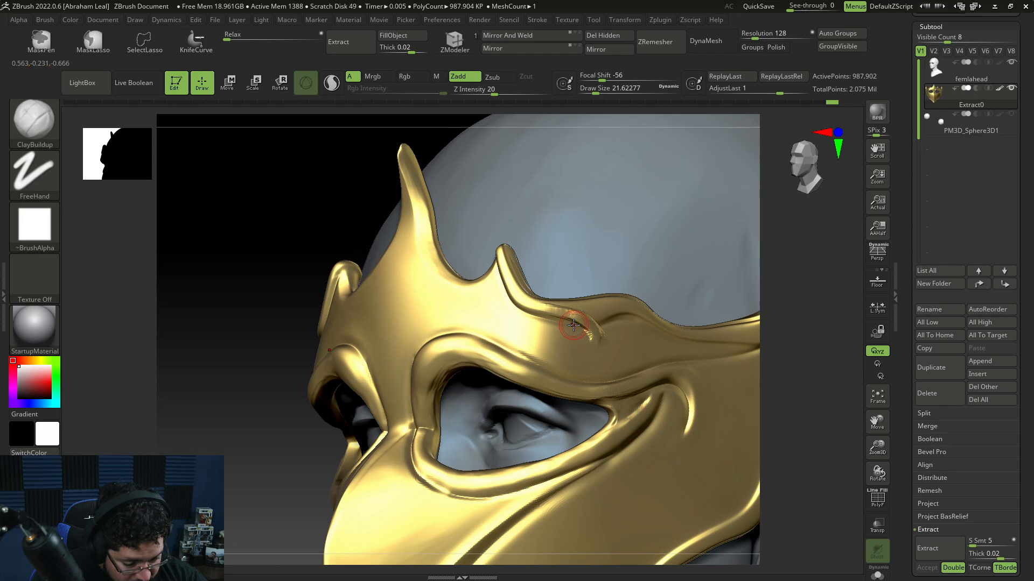
drag(801, 286, 801, 262)
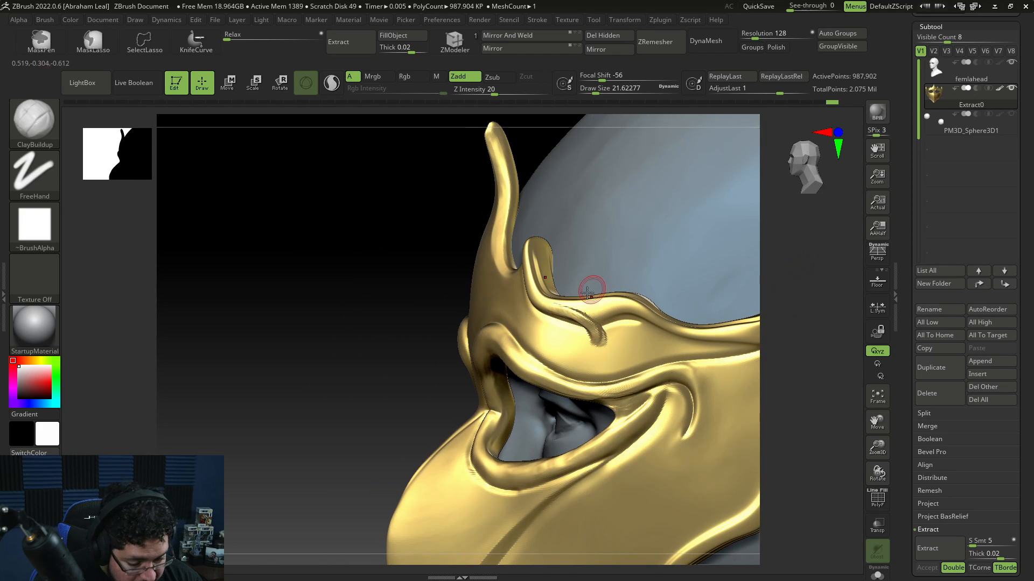
mouse_move(575, 312)
mouse_down()
mouse_move(536, 290)
mouse_move(579, 311)
mouse_move(594, 337)
mouse_move(582, 309)
mouse_up()
key(space)
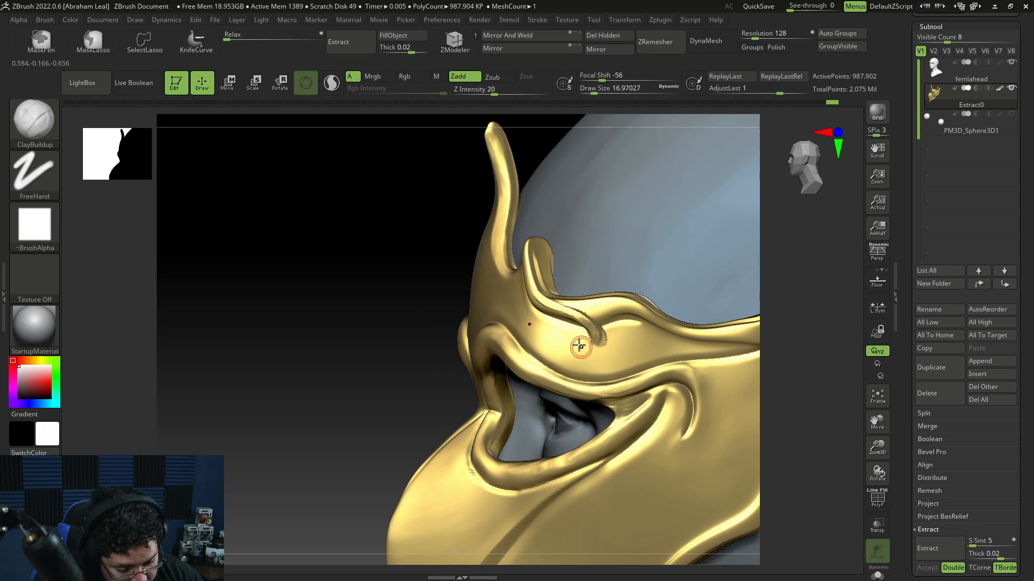
mouse_move(580, 347)
mouse_down()
mouse_move(579, 334)
mouse_move(594, 336)
mouse_move(585, 349)
mouse_move(595, 328)
mouse_move(585, 338)
mouse_move(609, 332)
mouse_up()
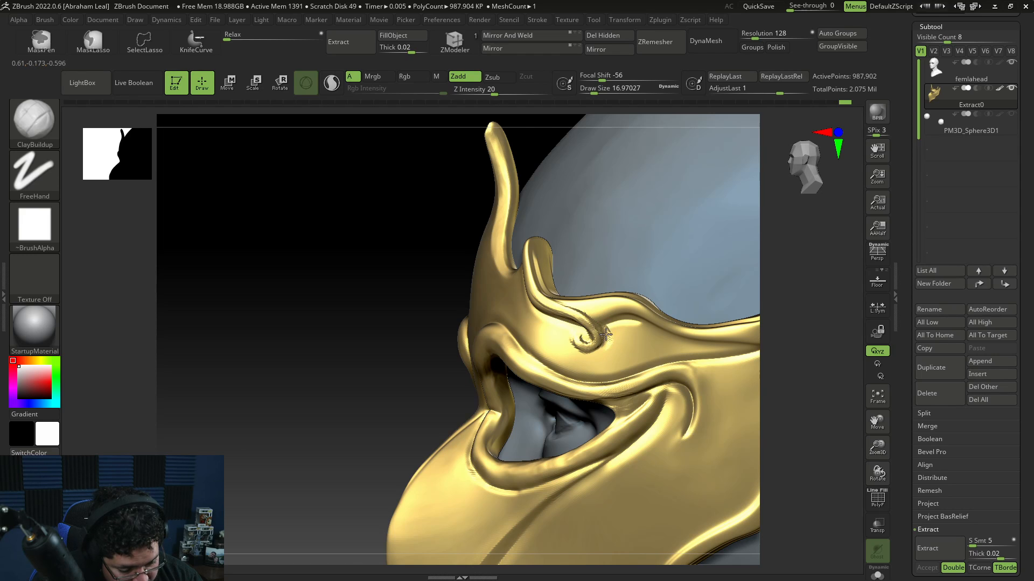
Step: Build a small curled swirl ornament on the mask's side below the eye hole and smooth it
drag(797, 348, 748, 435)
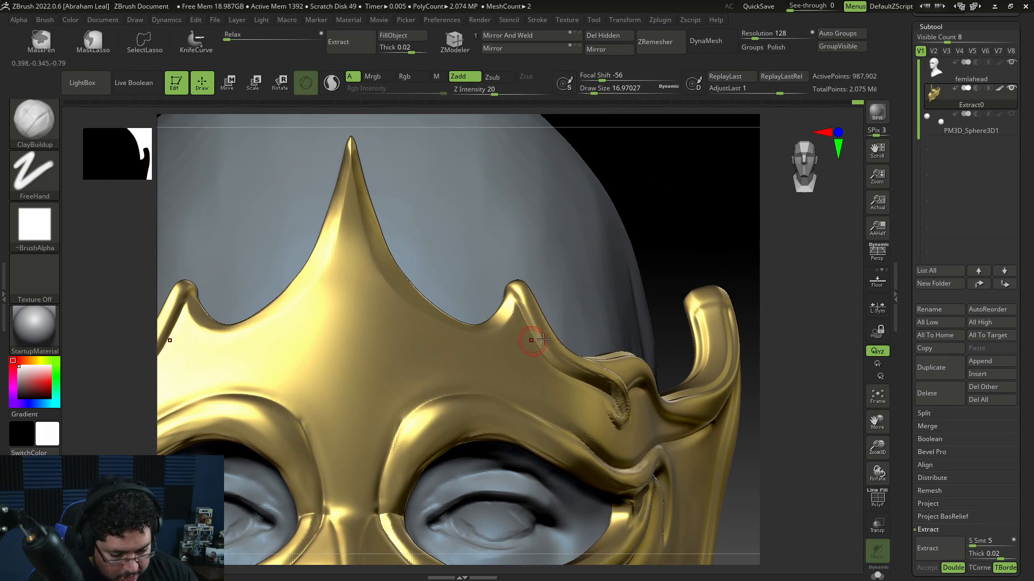
alt+drag(745, 355, 756, 383)
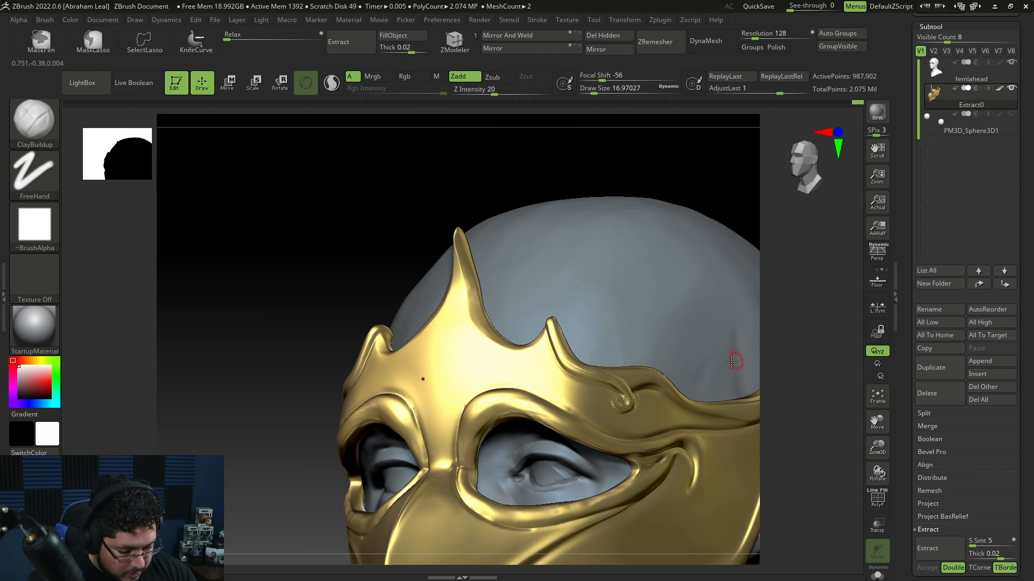
alt+drag(778, 423, 700, 376)
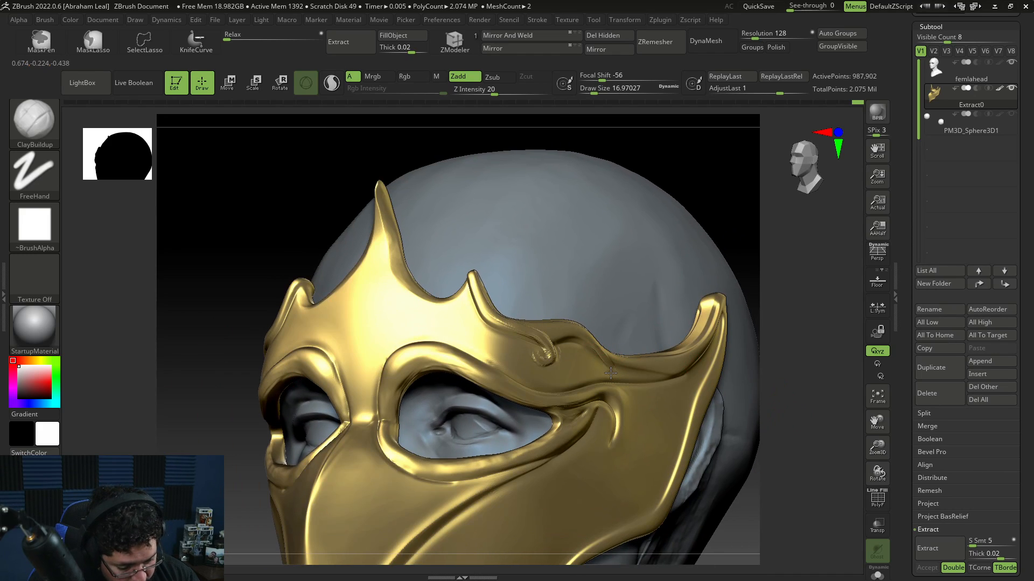
alt+drag(785, 422, 727, 343)
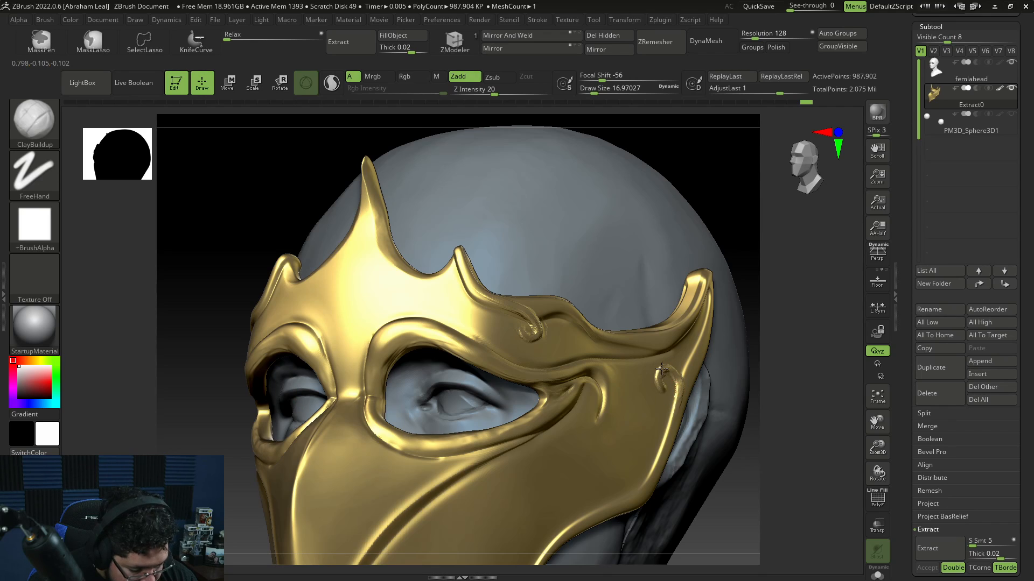
mouse_move(775, 345)
mouse_down()
mouse_move(784, 321)
mouse_move(789, 371)
mouse_move(775, 366)
mouse_up()
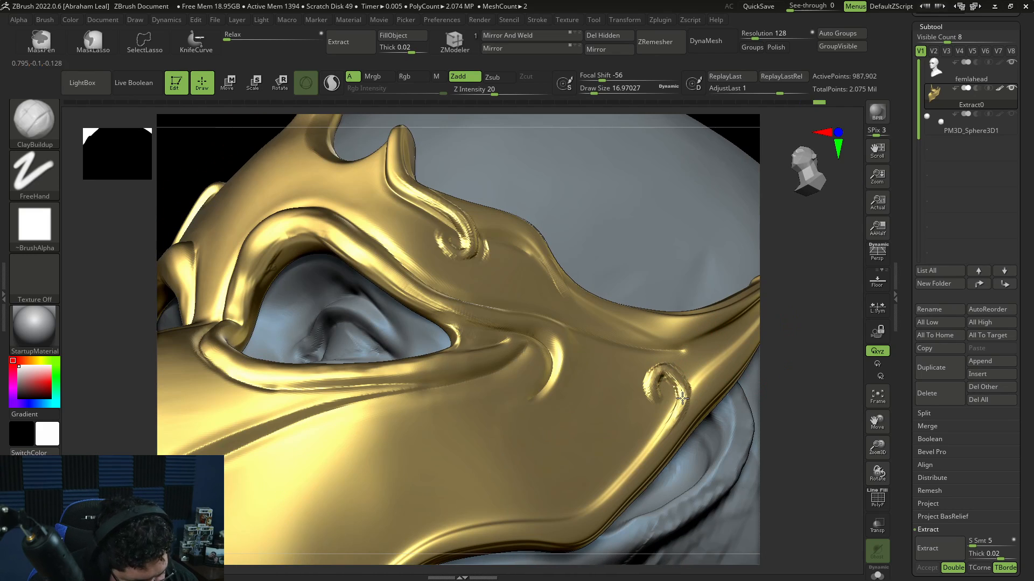
key(shift)
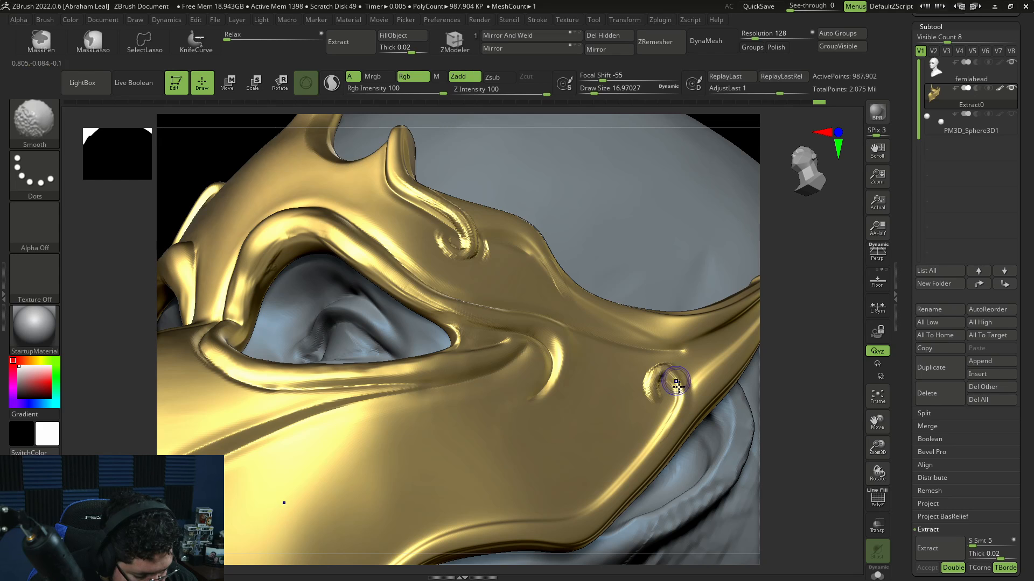
key(shift+d)
mouse_move(771, 428)
alt+mouse_down()
mouse_move(775, 404)
mouse_move(764, 471)
mouse_move(762, 367)
mouse_move(746, 402)
alt+mouse_up()
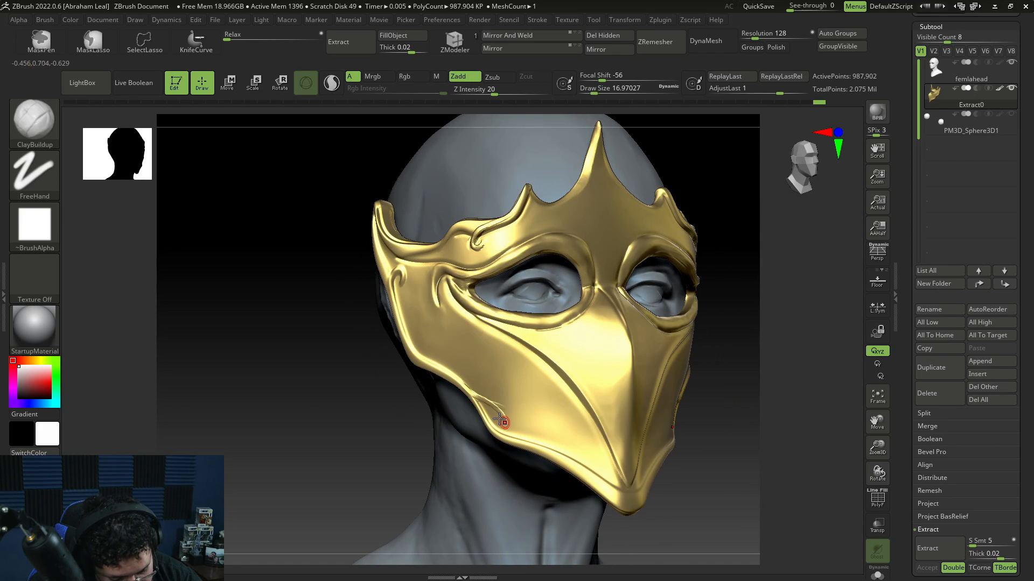
Step: Undo the last strokes and redraw the cheek swirl with ClayBuildup, smoothing its curl
key(ctrl)
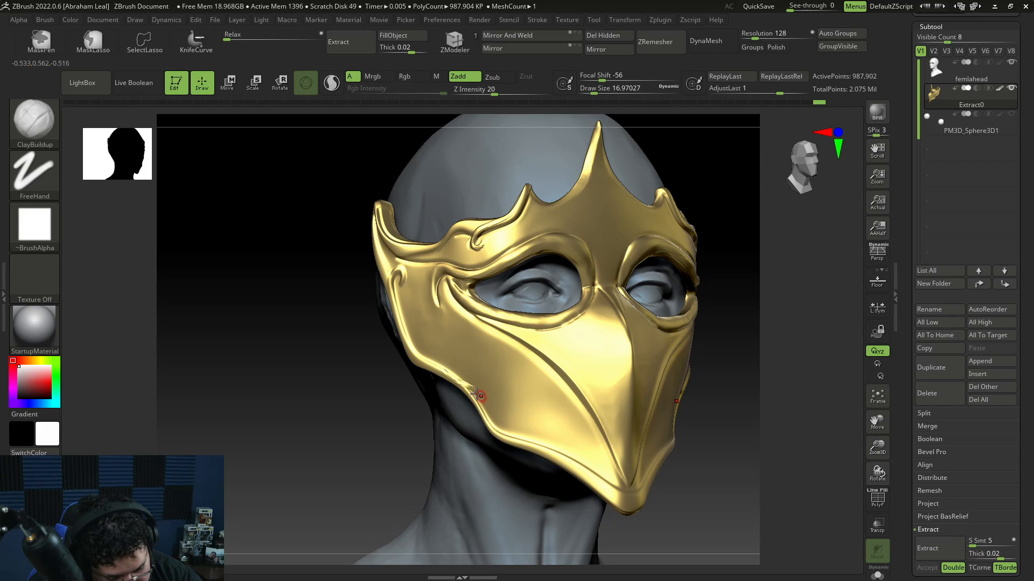
key(ctrl+z)
ctrl+right_drag(397, 413, 450, 422)
mouse_move(445, 366)
mouse_down()
mouse_move(507, 401)
mouse_move(526, 426)
mouse_up()
key(ctrl)
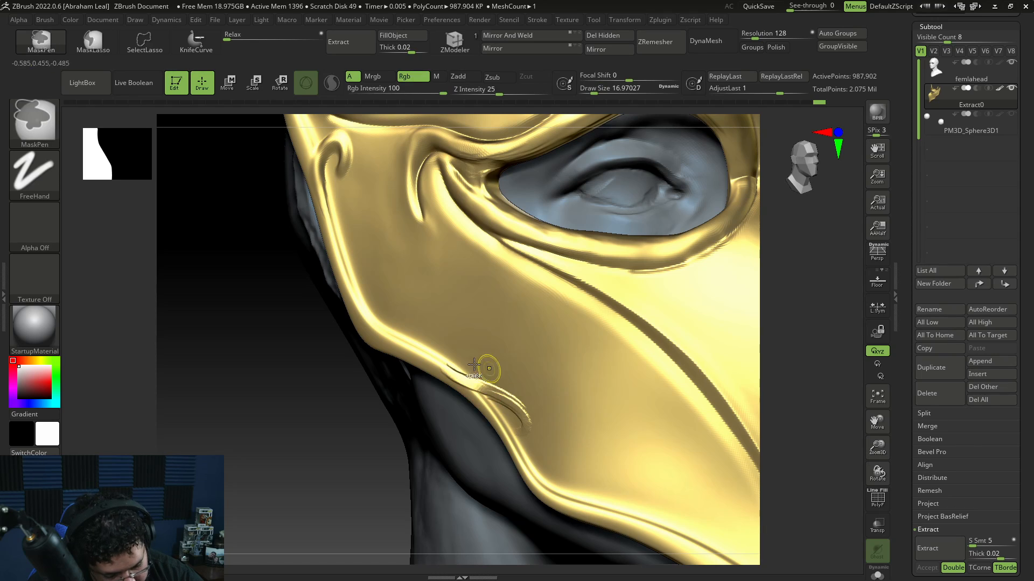
key(ctrl+z)
key(ctrl+z)
drag(440, 363, 536, 410)
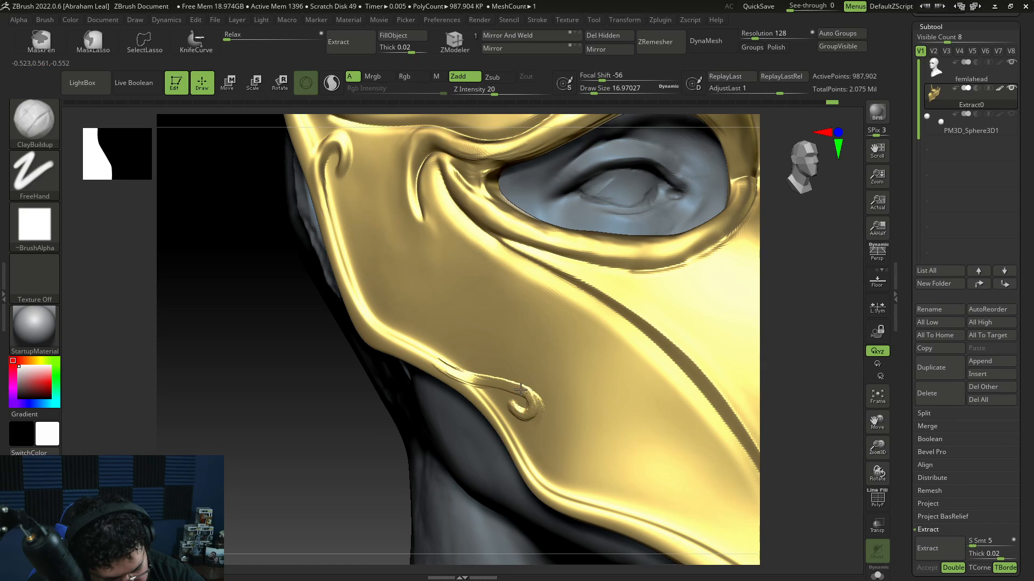
key(shift)
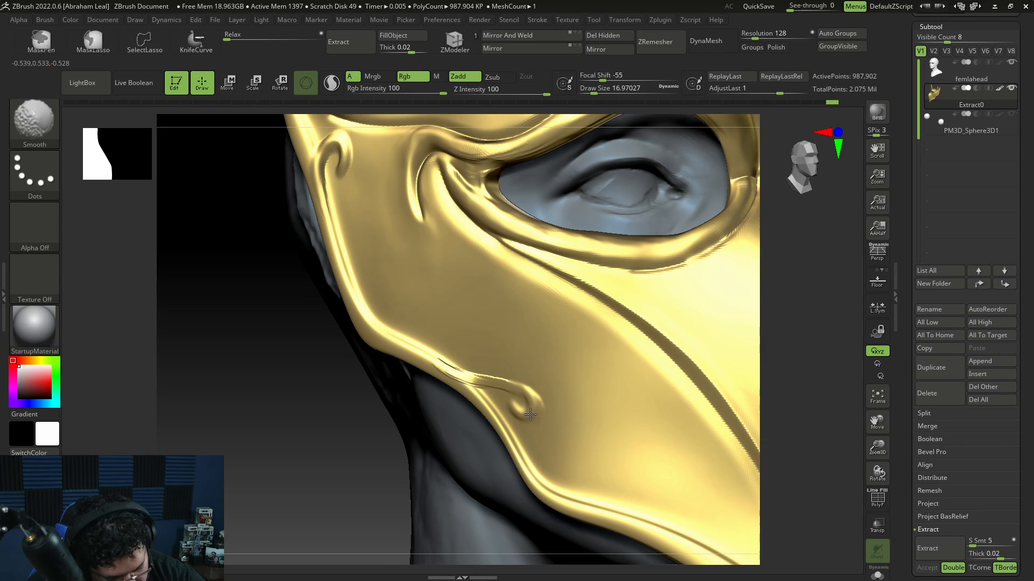
mouse_move(531, 414)
shift+mouse_down()
mouse_move(463, 364)
mouse_move(444, 362)
shift+mouse_up()
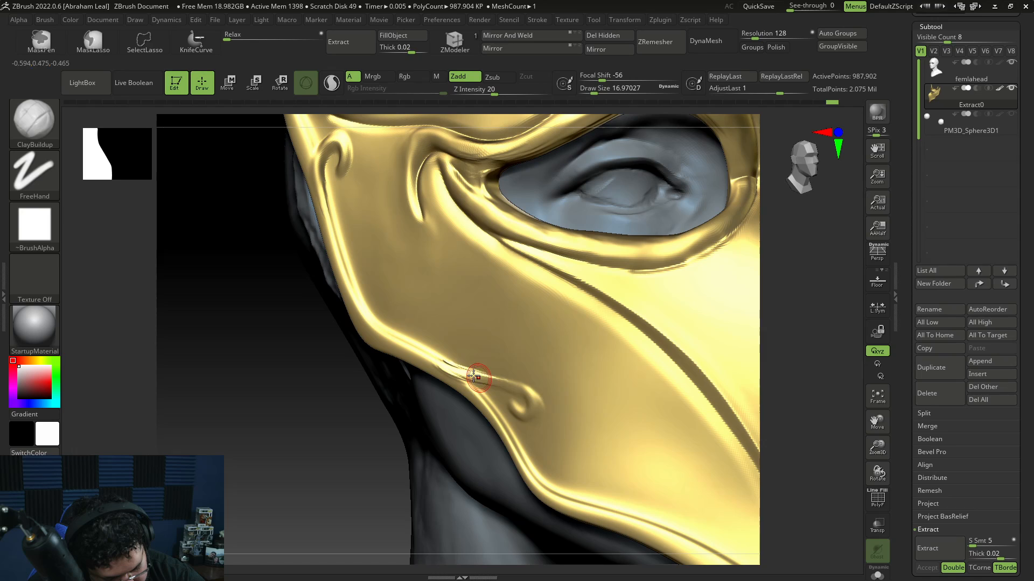
mouse_move(473, 372)
mouse_down()
mouse_move(526, 395)
mouse_move(524, 411)
mouse_move(512, 408)
mouse_move(533, 402)
mouse_up()
mouse_move(457, 363)
shift+mouse_down()
mouse_move(443, 363)
mouse_move(505, 383)
mouse_move(495, 395)
shift+mouse_up()
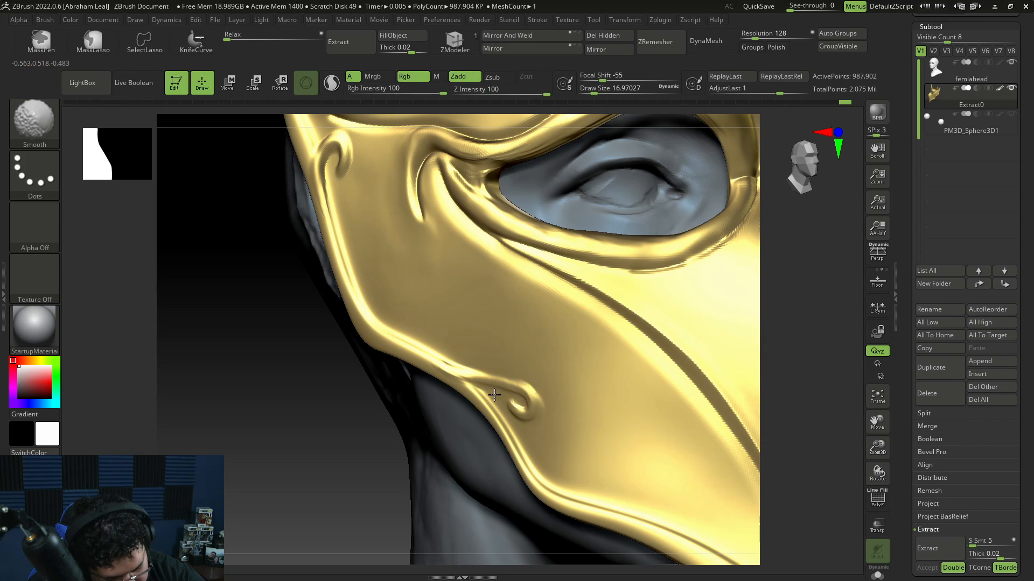
Step: Build curled swirl ornaments at the mask's chin tip with ClayBuildup at draw size about 27
shift+drag(397, 443, 386, 431)
mouse_move(789, 443)
alt+mouse_down()
mouse_move(750, 397)
mouse_move(738, 399)
alt+mouse_up()
alt+drag(678, 414, 765, 364)
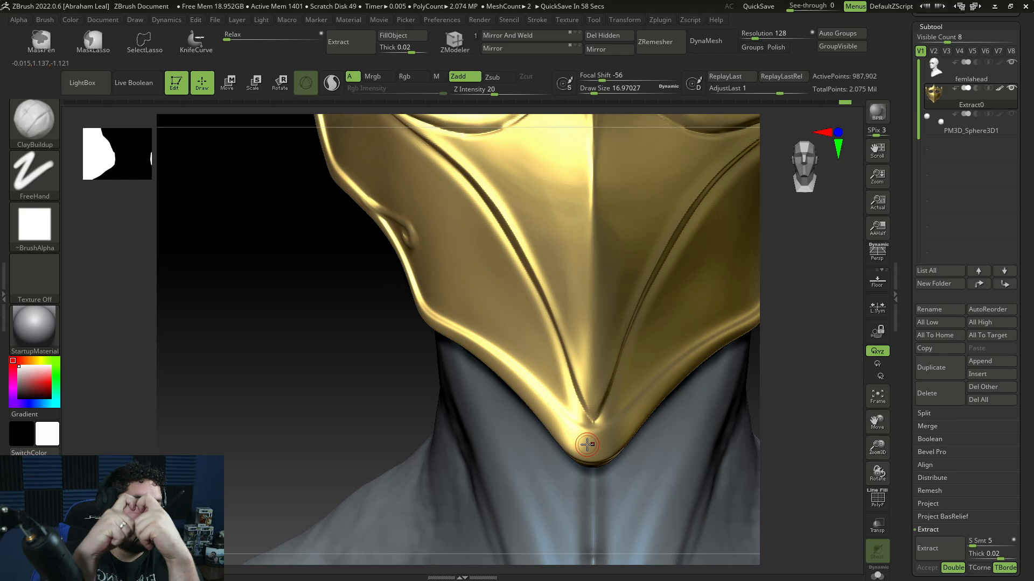
drag(807, 426, 689, 384)
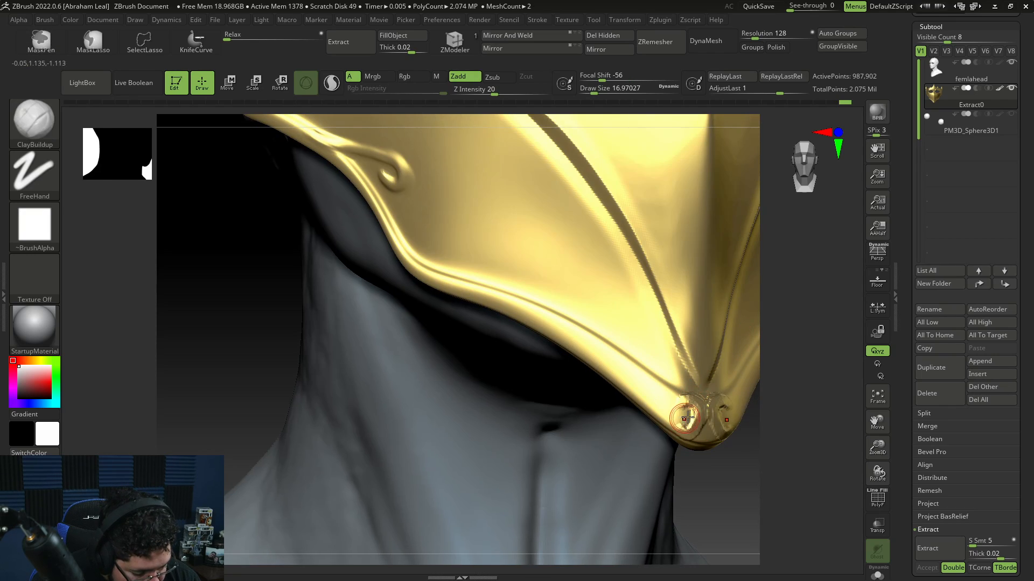
mouse_move(700, 412)
mouse_down()
mouse_move(687, 415)
mouse_move(691, 395)
mouse_move(695, 415)
mouse_move(667, 422)
mouse_up()
key(space)
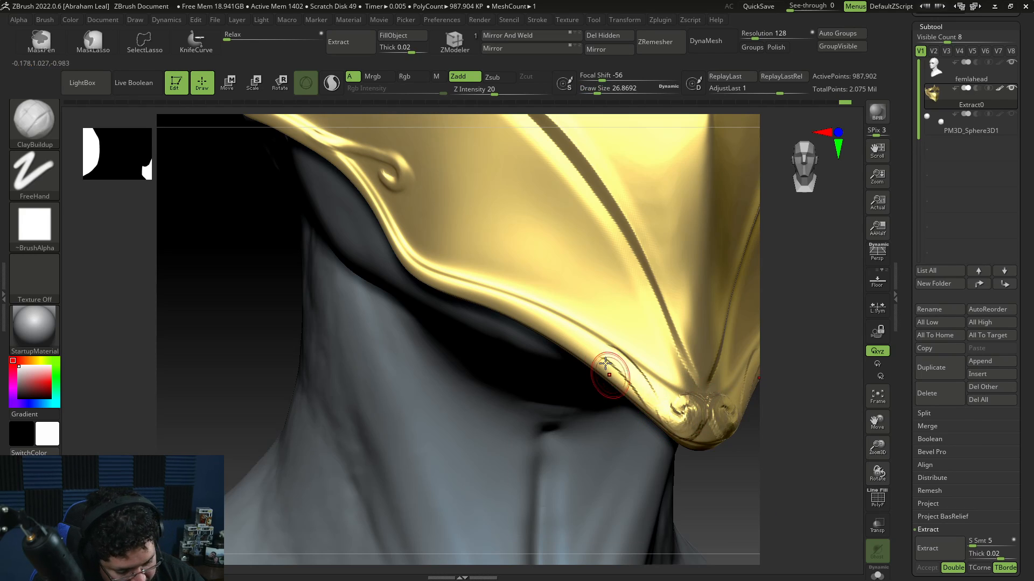
mouse_move(614, 371)
mouse_down()
mouse_move(667, 419)
mouse_move(652, 401)
mouse_up()
drag(609, 347, 664, 410)
drag(829, 450, 767, 445)
drag(587, 430, 644, 415)
drag(590, 344, 667, 419)
drag(625, 360, 676, 423)
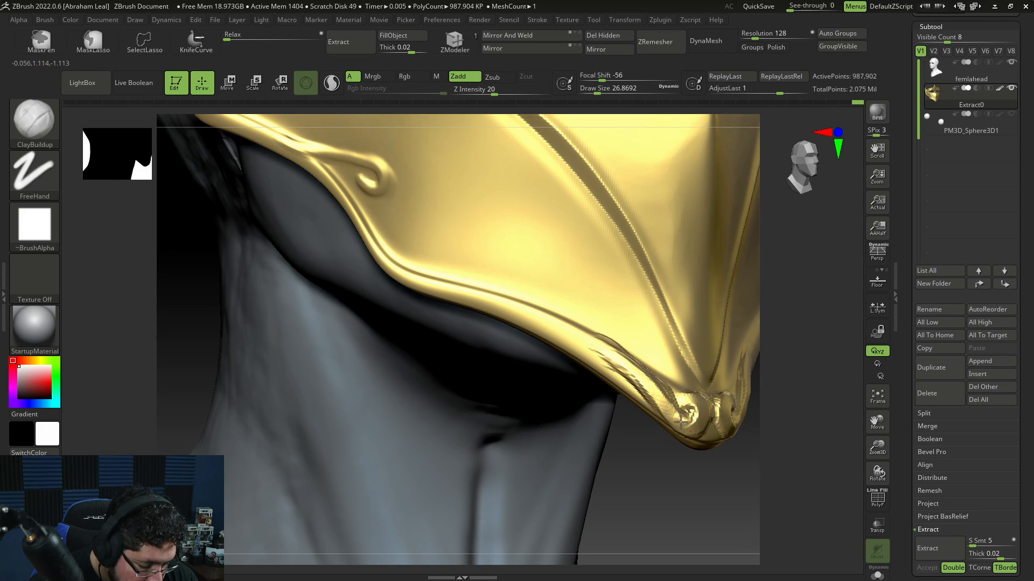
Step: Extend the chin swirls along the side of the mask's lower edge
mouse_move(767, 426)
mouse_down()
mouse_move(772, 390)
mouse_move(730, 426)
mouse_up()
drag(807, 414, 731, 417)
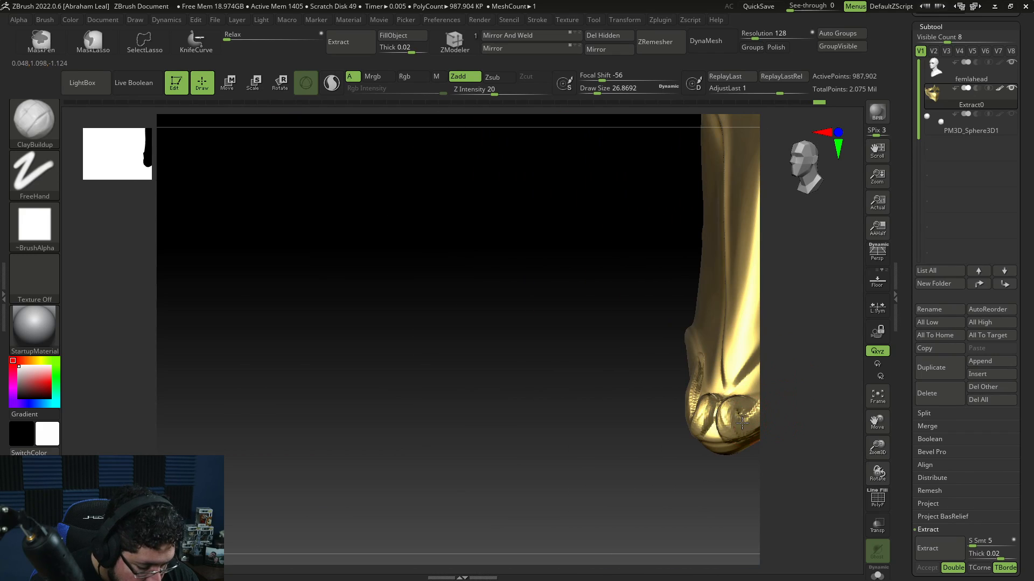
drag(691, 457, 630, 428)
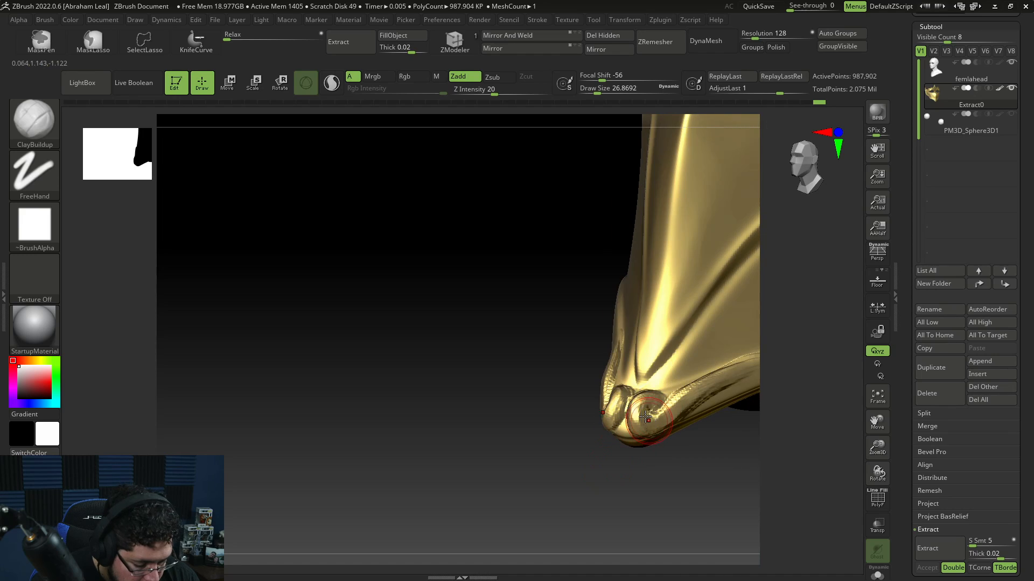
drag(822, 367, 809, 356)
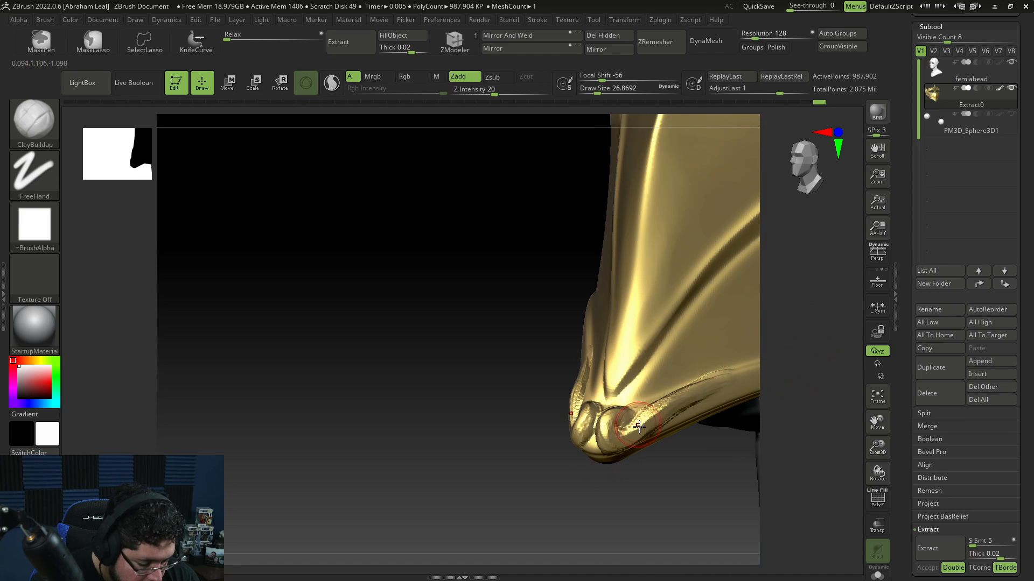
right_drag(643, 399, 686, 392)
mouse_move(685, 393)
shift+mouse_down()
mouse_move(653, 414)
mouse_move(661, 395)
mouse_move(709, 377)
shift+mouse_up()
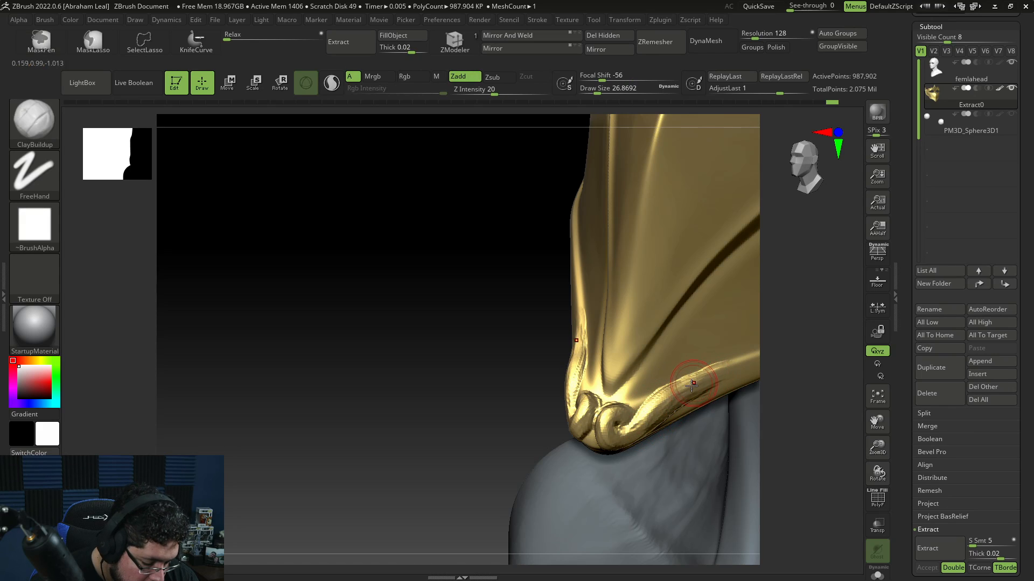
alt+drag(671, 417, 732, 383)
Step: Set draw size about 20, then build up and smooth the eye rim at the nose bridge
drag(828, 377, 804, 385)
mouse_move(679, 383)
shift+mouse_down()
mouse_move(549, 458)
mouse_move(598, 476)
shift+mouse_up()
shift+drag(592, 426, 577, 442)
alt+drag(792, 398, 785, 368)
alt+drag(417, 399, 455, 520)
alt+drag(293, 265, 331, 482)
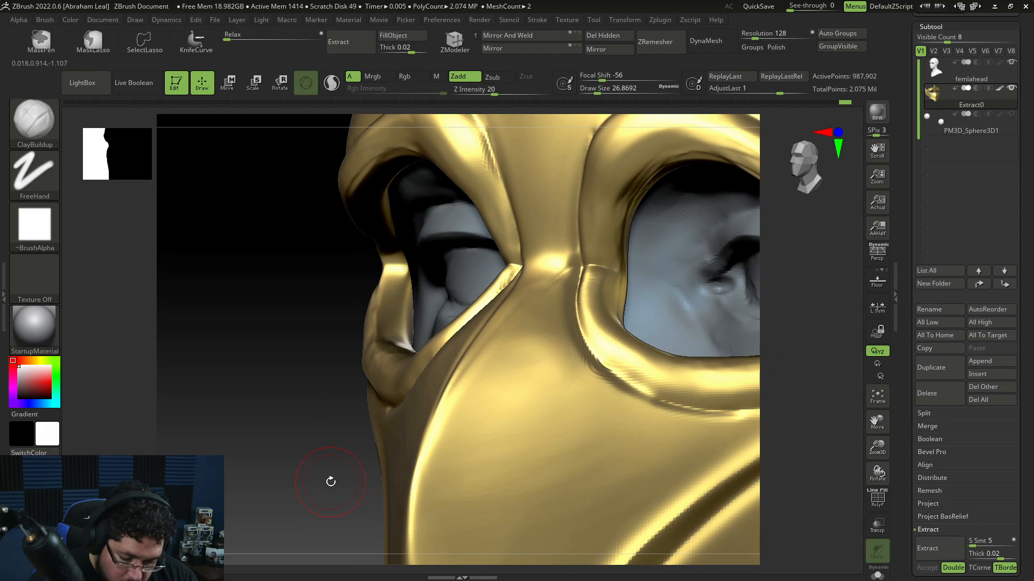
key(space)
drag(597, 233, 591, 252)
key(space)
key(space)
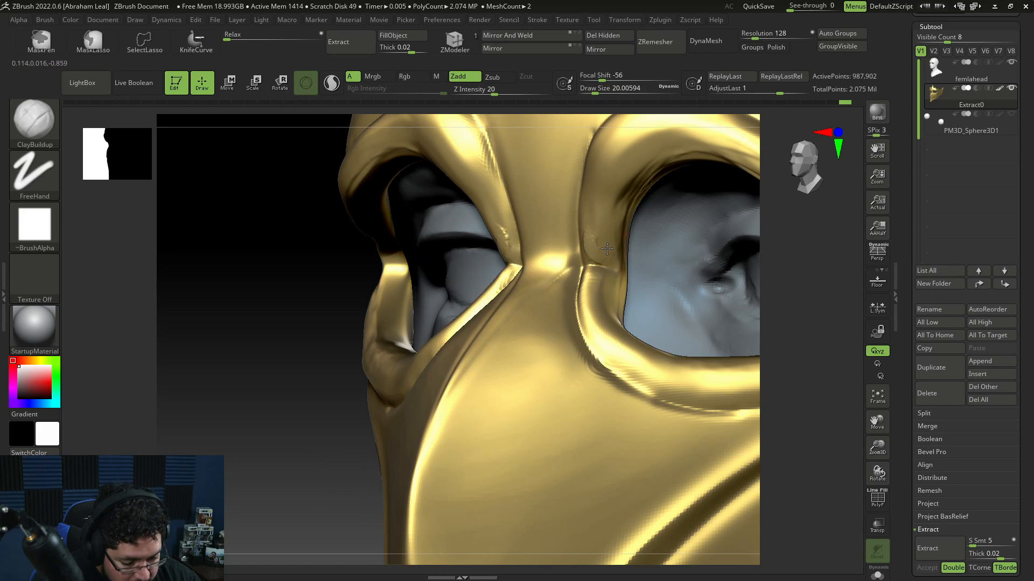
key(ctrl)
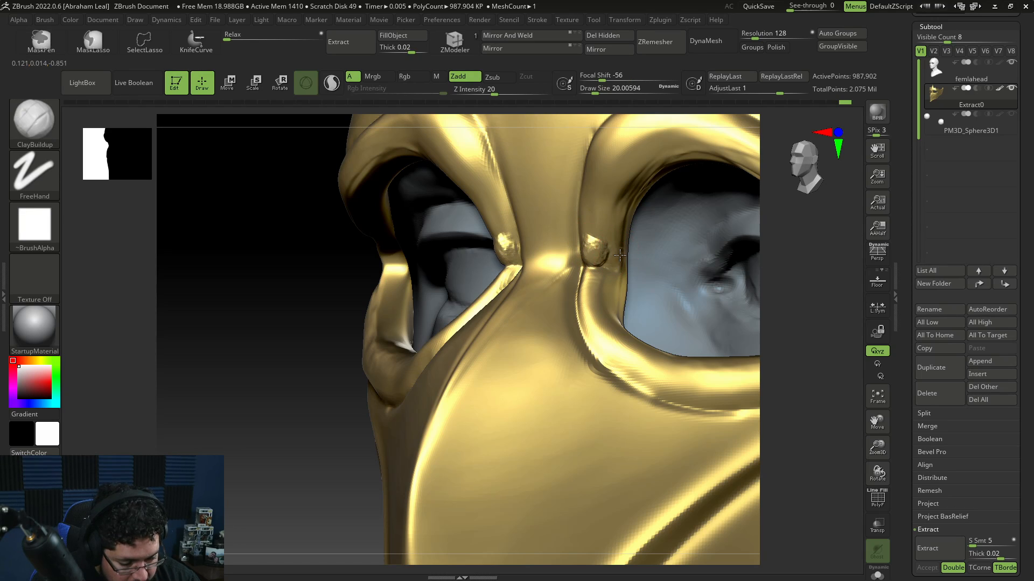
key(shift)
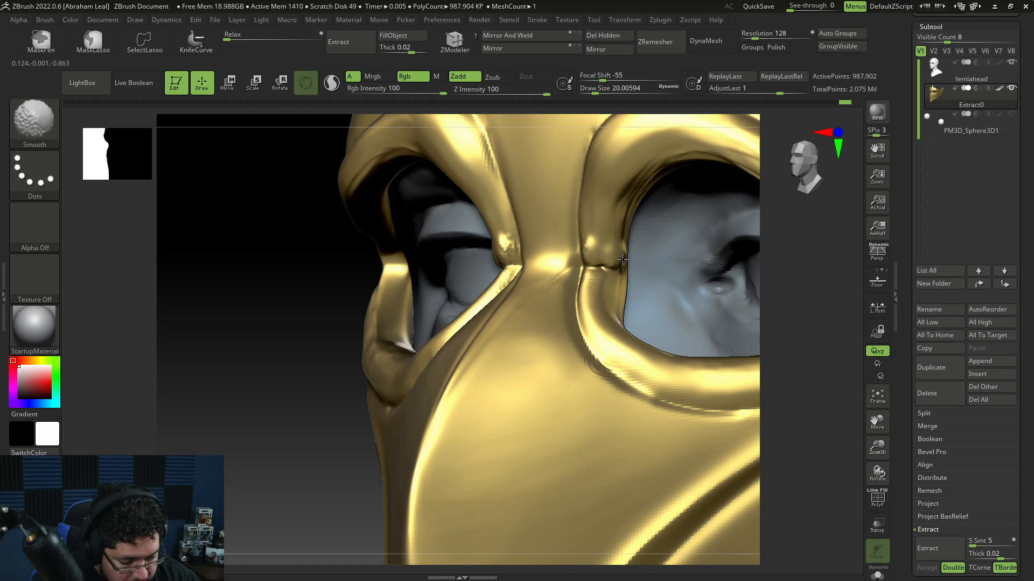
Step: Switch to DamStandard at draw size about 18 and carve a groove across the eye rim at the nose bridge
key(b)
key(d)
key(s)
key(space)
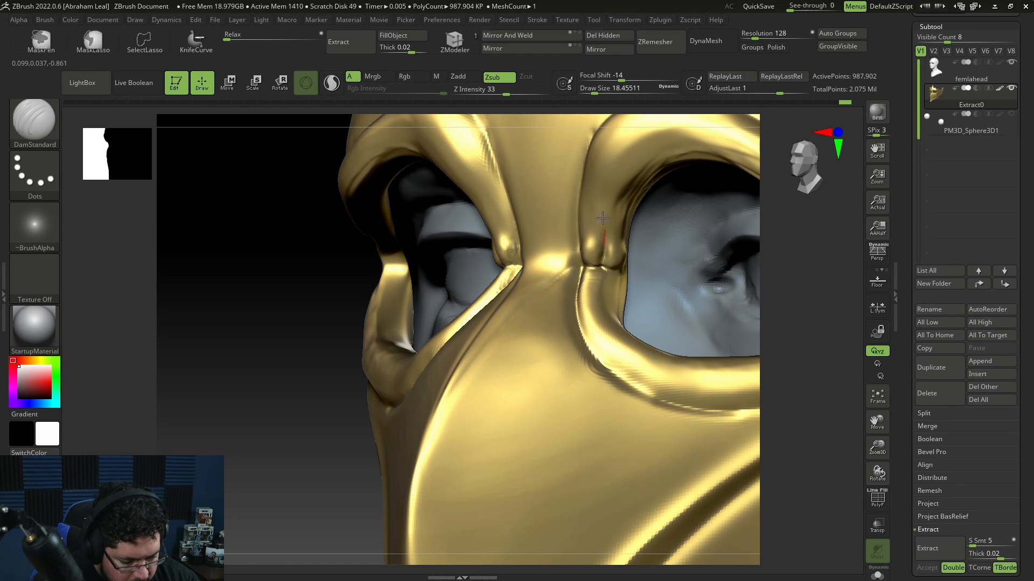
drag(602, 218, 662, 166)
drag(603, 242, 655, 166)
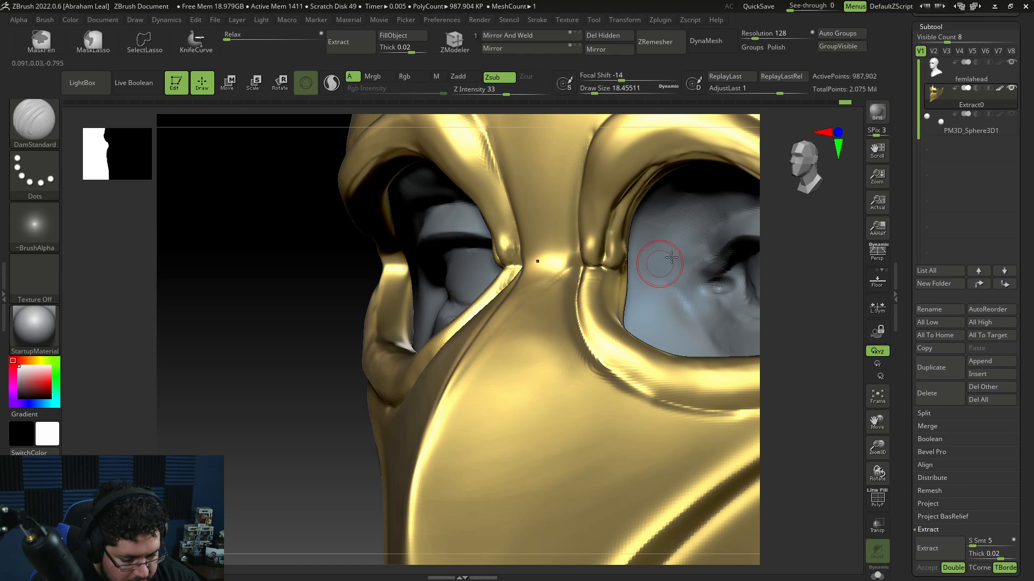
alt+drag(767, 264, 786, 365)
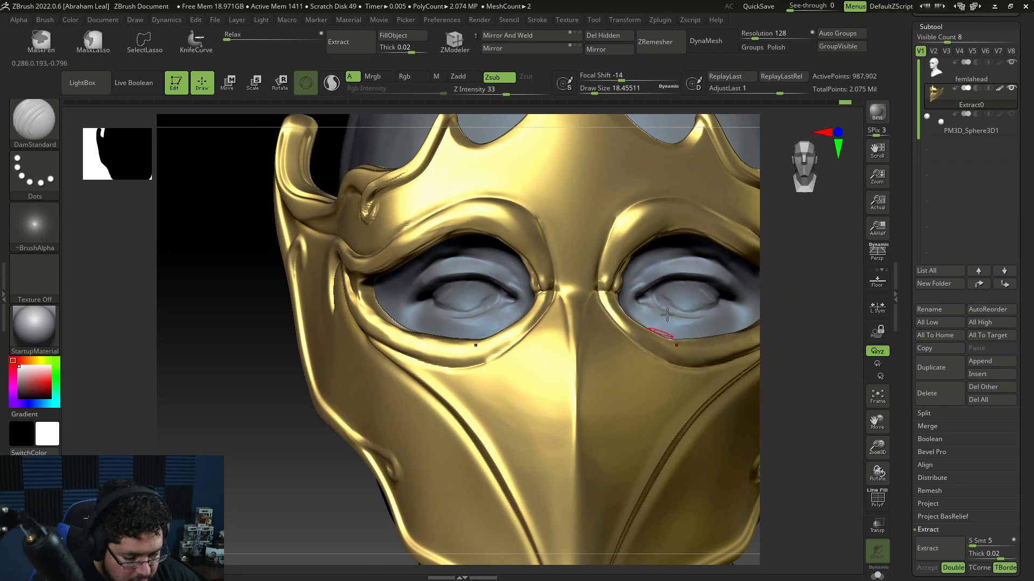
Step: Switch back to ClayBuildup and smooth the rim between the eye holes at the nose bridge
key(ctrl)
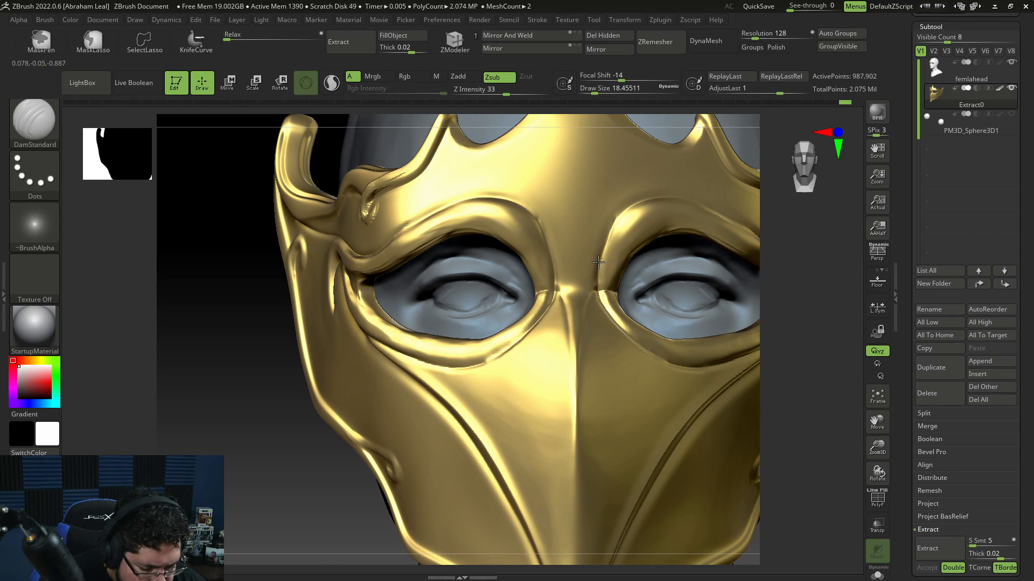
drag(619, 222, 616, 301)
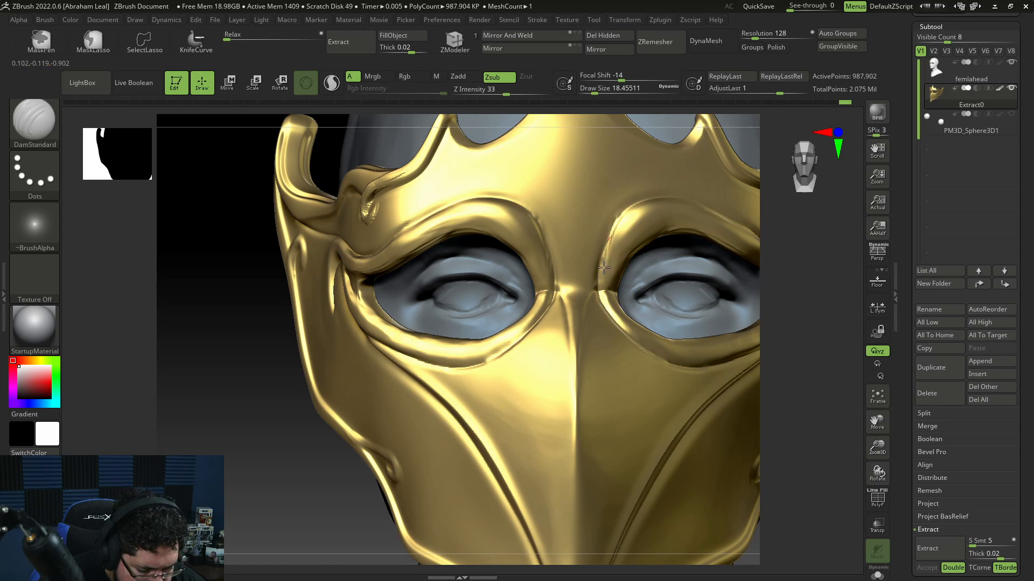
key(ctrl)
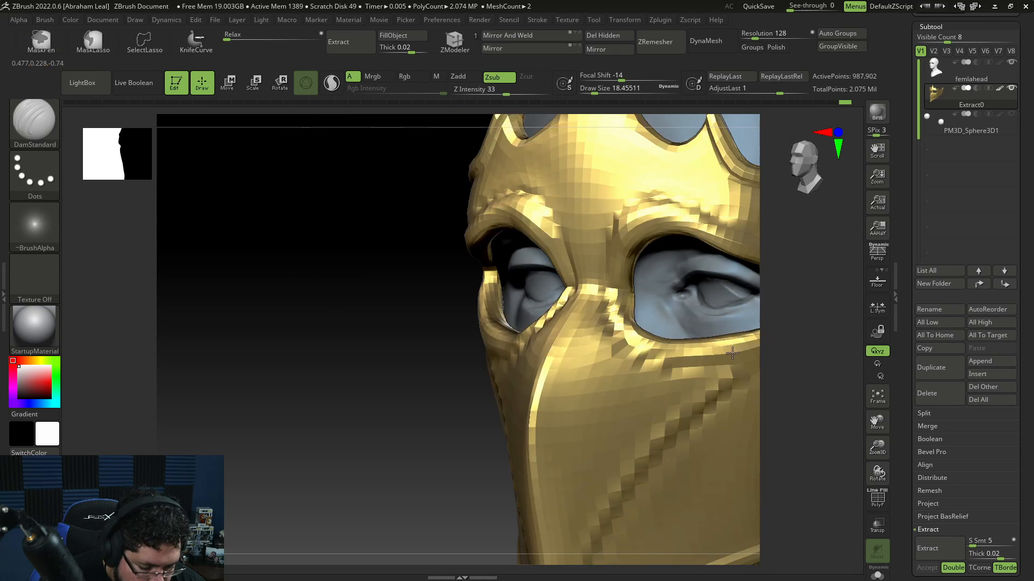
key(b)
key(c)
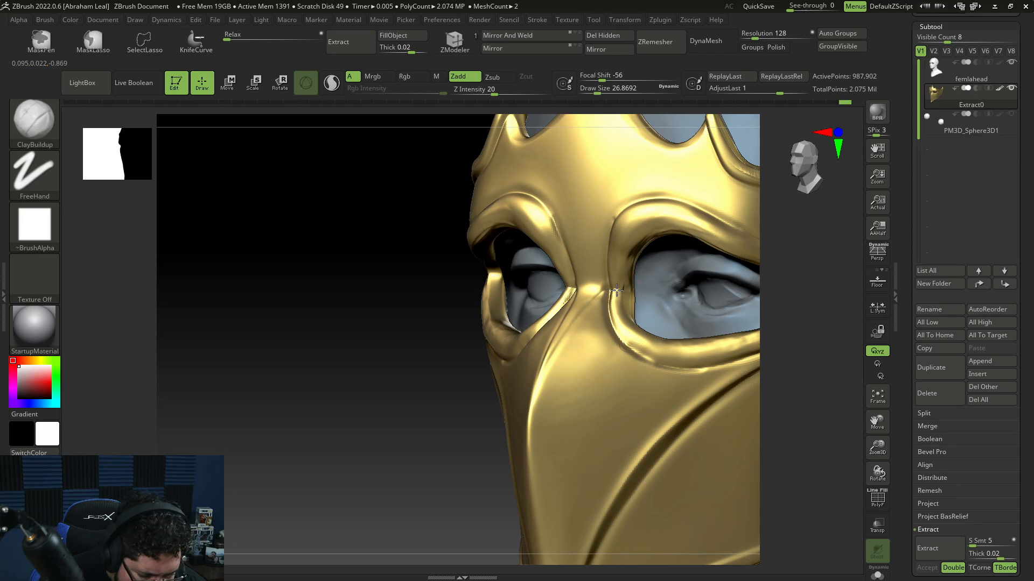
key(shift)
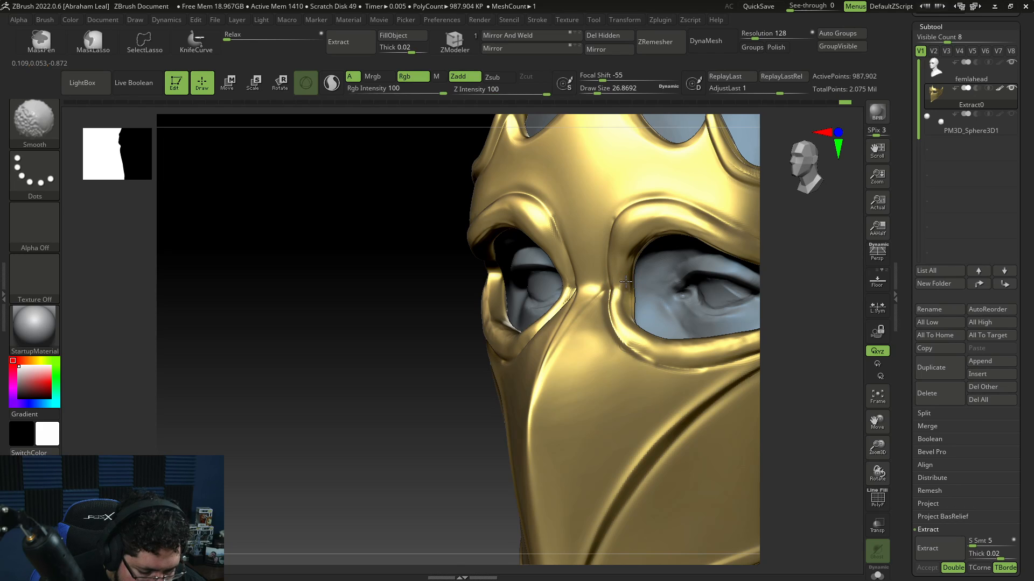
drag(462, 340, 504, 334)
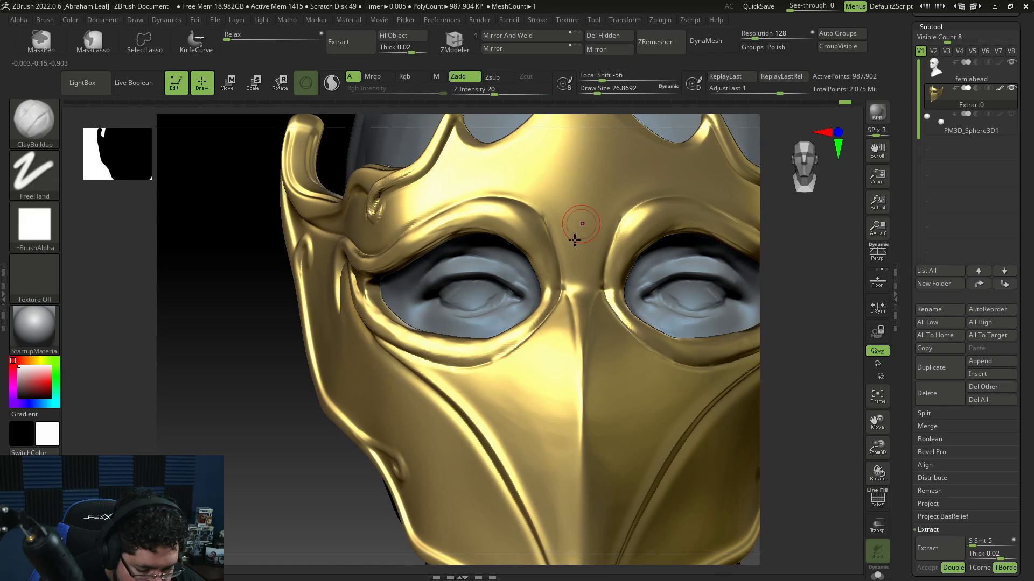
key(shift)
shift+drag(549, 297, 569, 285)
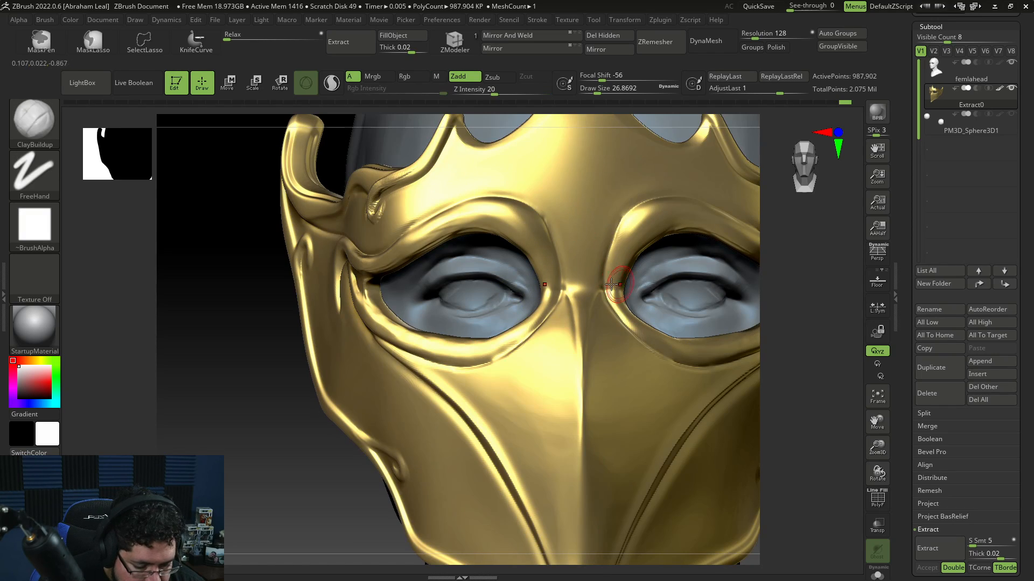
Step: Smooth the rim at the nose bridge, then raise draw size to about 49 and smooth the cheek area below the eye hole
key(shift)
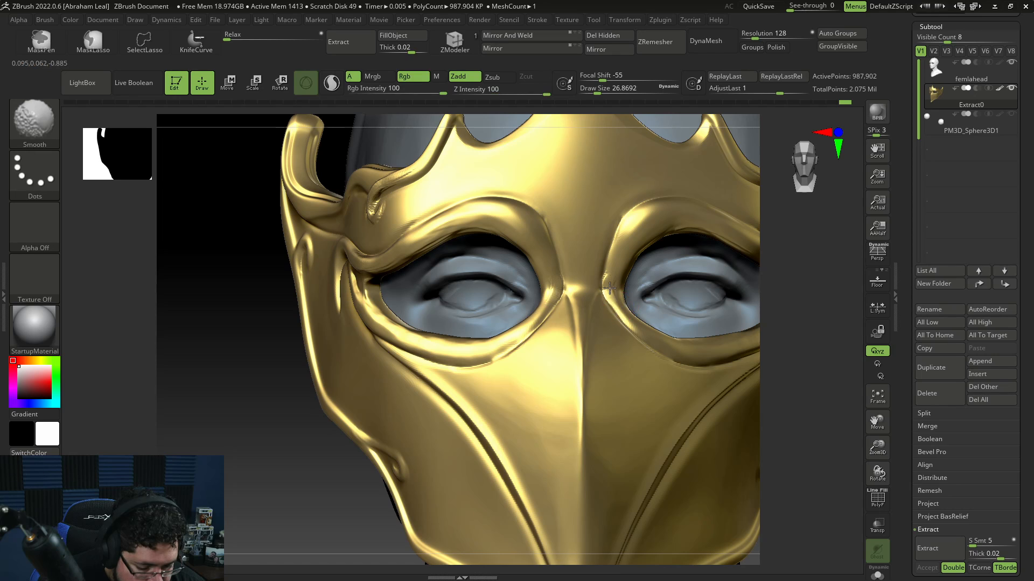
mouse_move(775, 343)
alt+mouse_down()
mouse_move(759, 302)
mouse_move(776, 349)
alt+mouse_up()
key(shift)
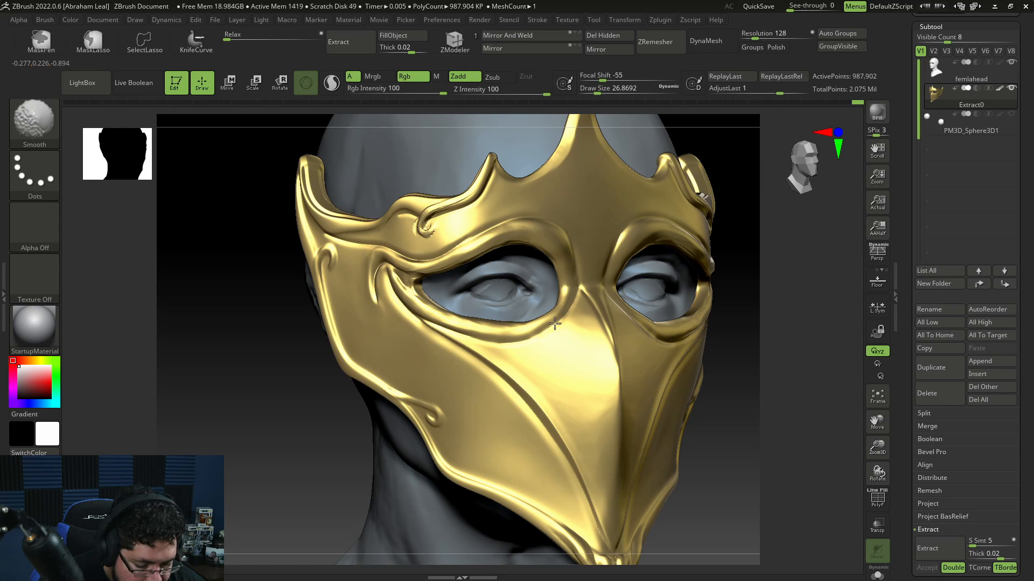
drag(715, 353, 811, 341)
key(space)
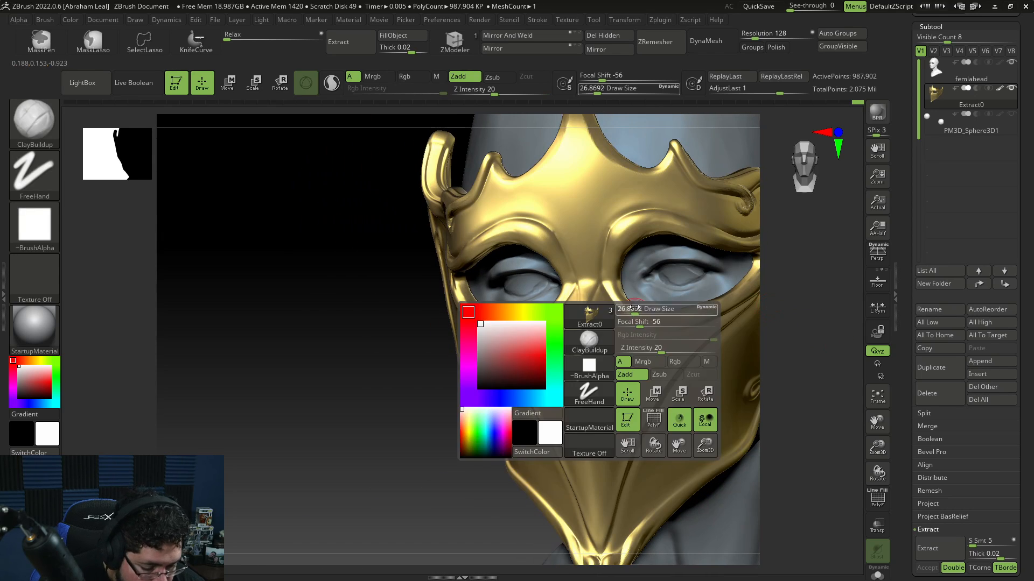
key(space)
drag(650, 307, 654, 307)
drag(827, 280, 781, 259)
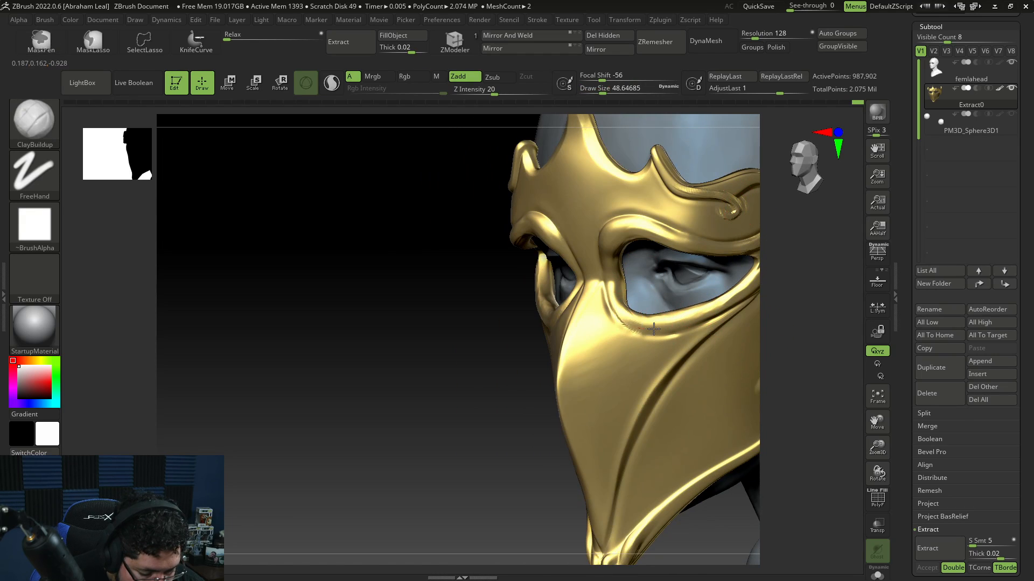
drag(622, 309, 677, 330)
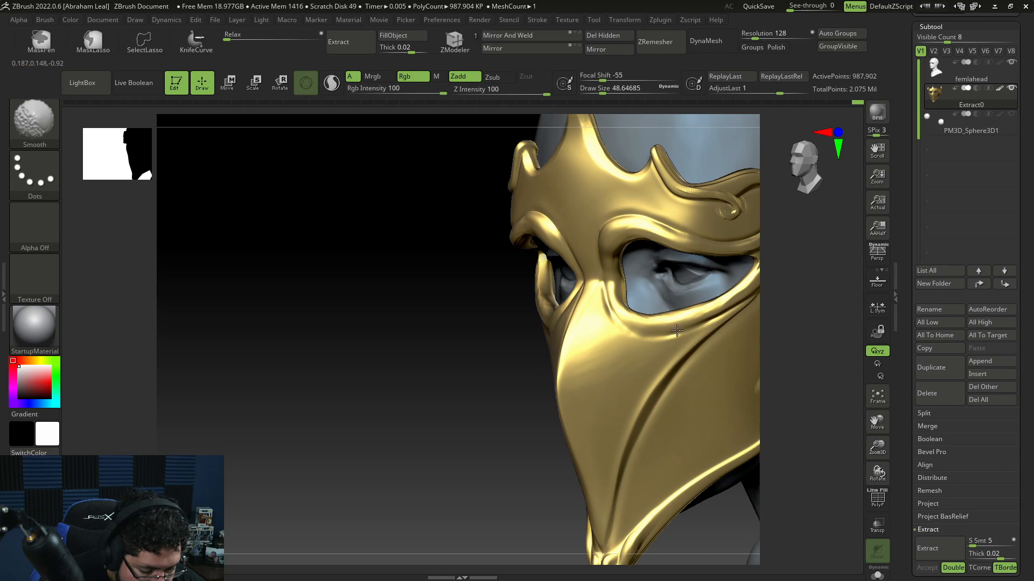
Step: Bring up the reference image beside the model and orbit the mask to compare it from several angles
drag(470, 377, 561, 386)
alt+drag(757, 429, 717, 421)
key(alt+Tab)
key(alt+Tab)
key(alt+Tab)
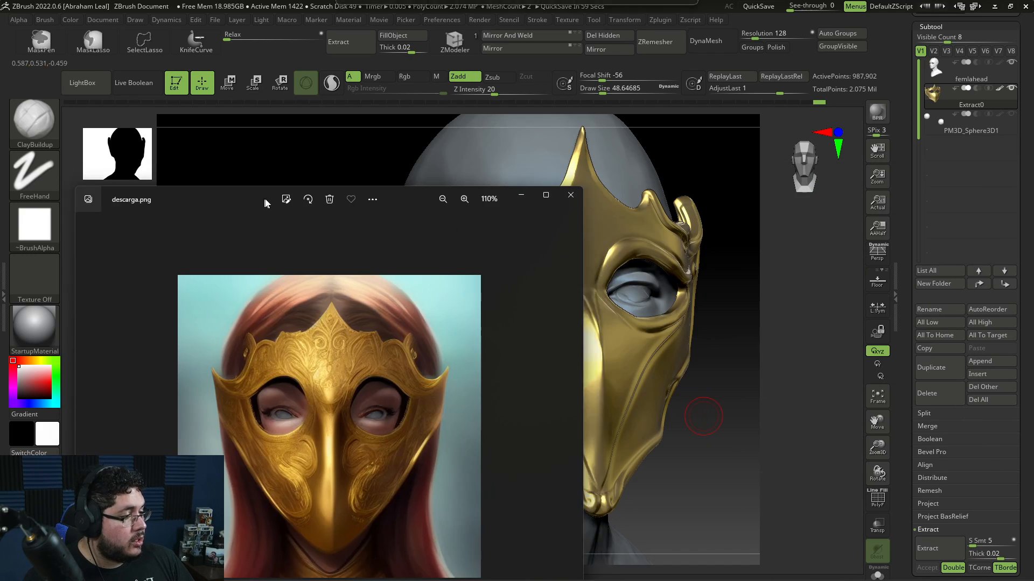
drag(264, 199, 175, 124)
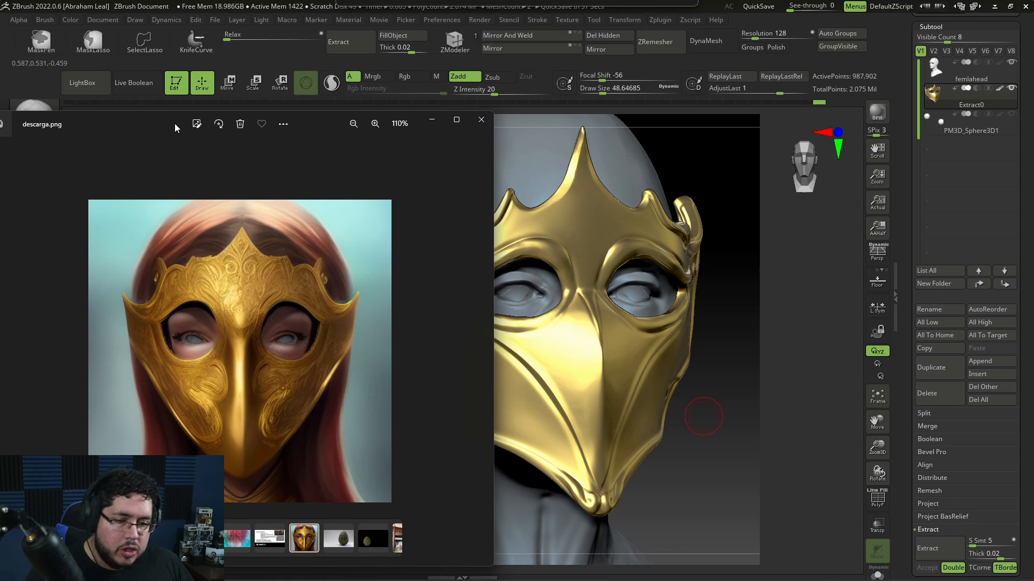
drag(728, 449, 422, 431)
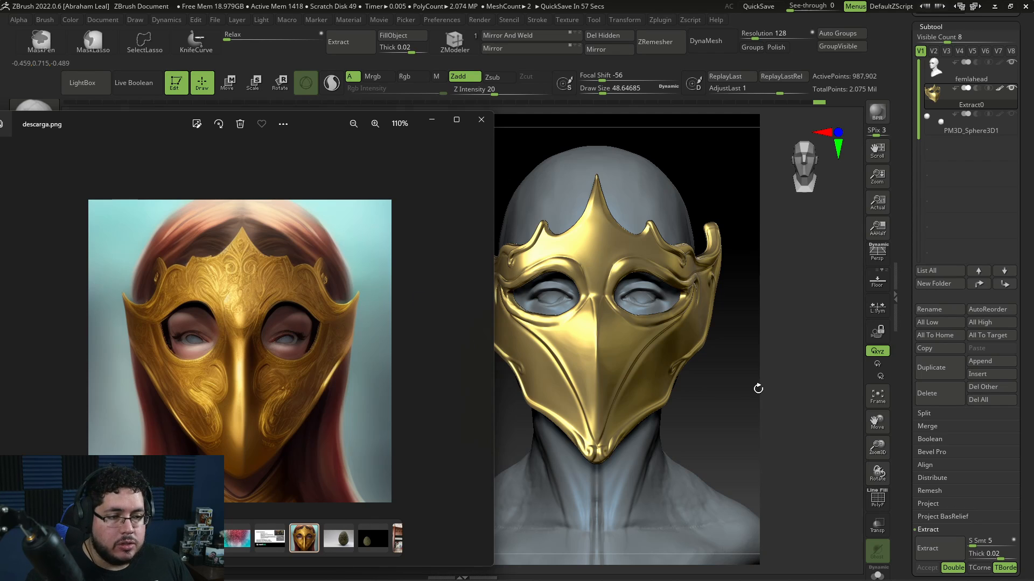
drag(758, 389, 710, 404)
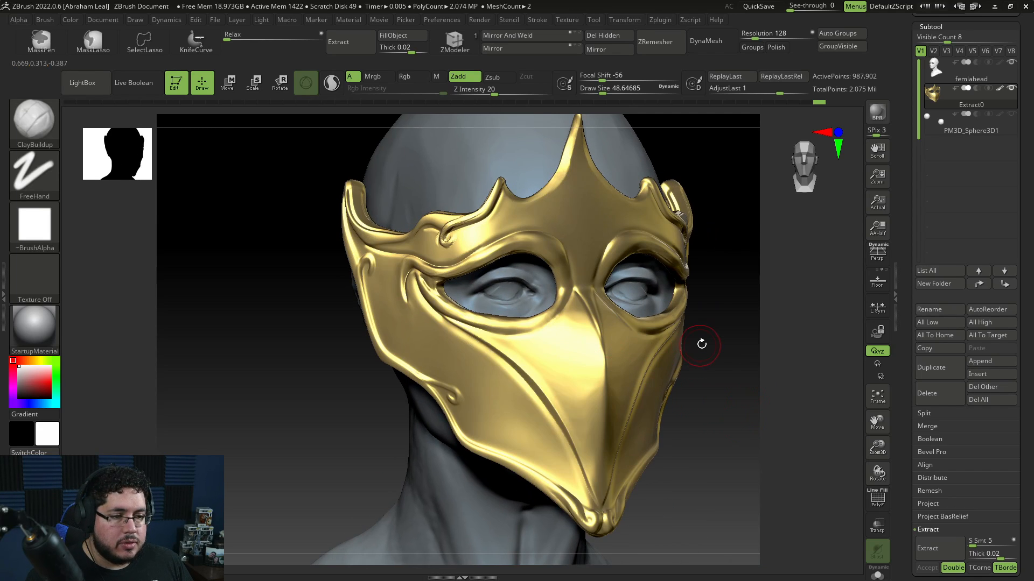
shift+drag(702, 344, 741, 335)
alt+drag(775, 394, 743, 342)
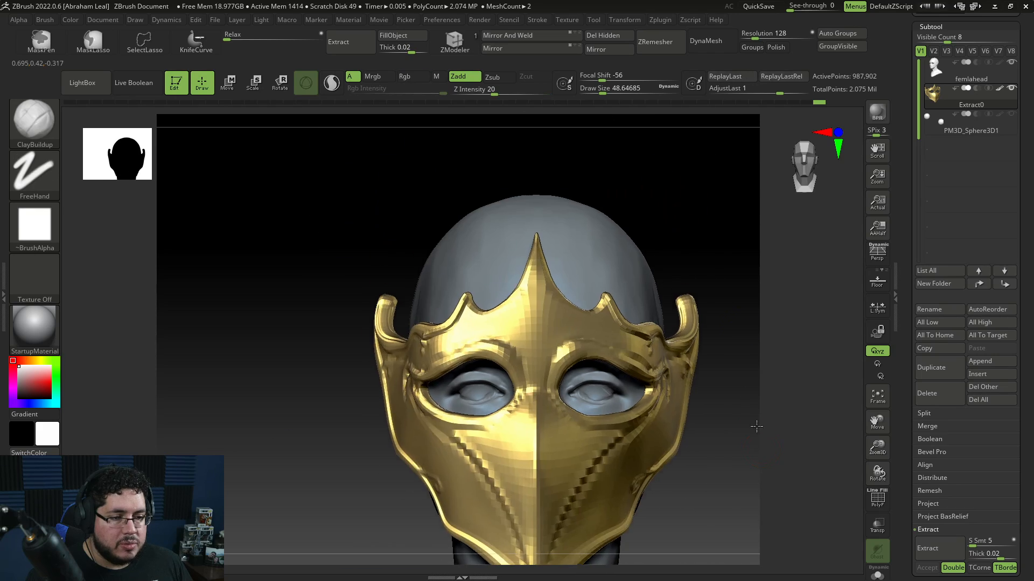
drag(756, 427, 748, 364)
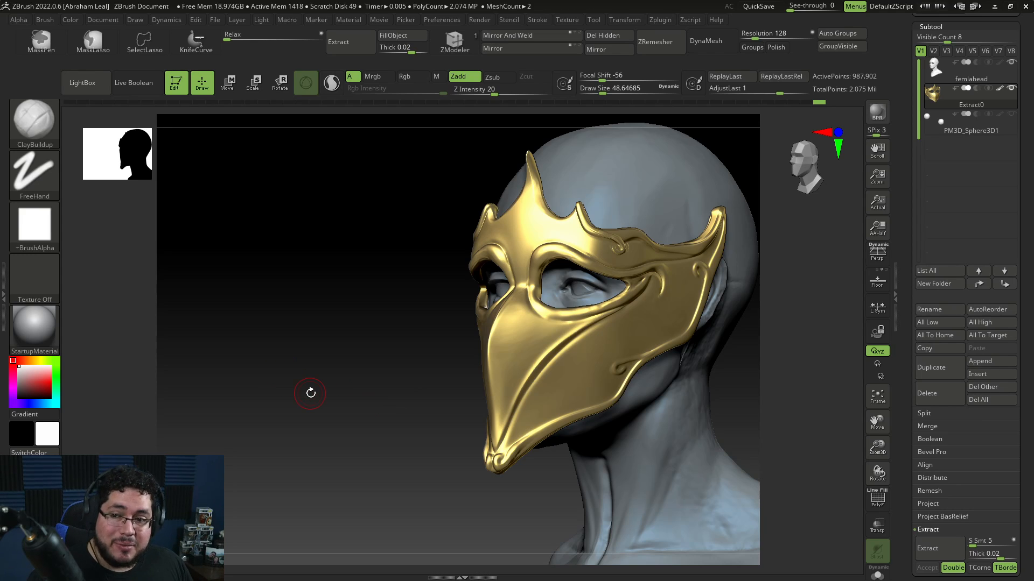
shift+drag(313, 395, 418, 452)
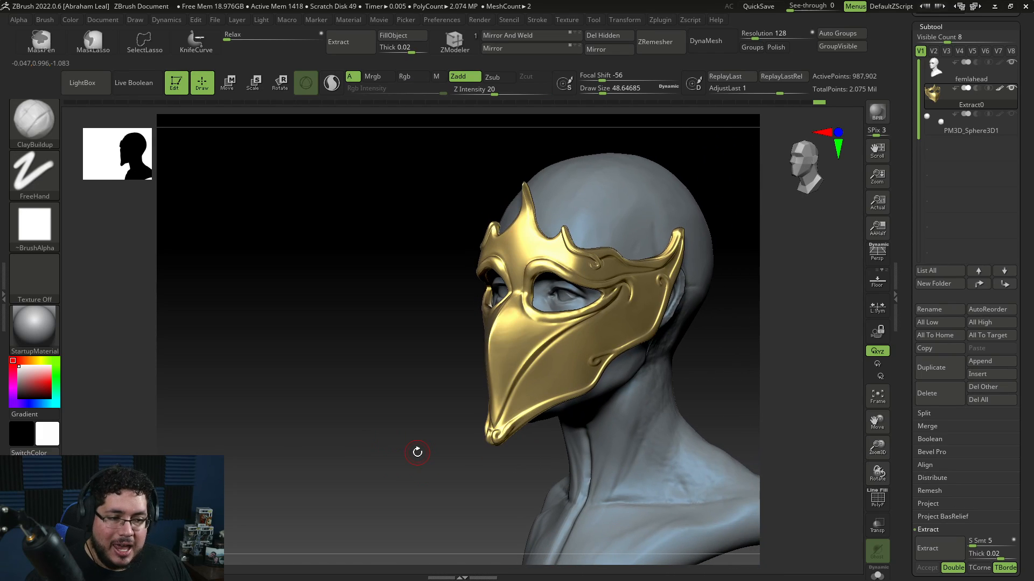